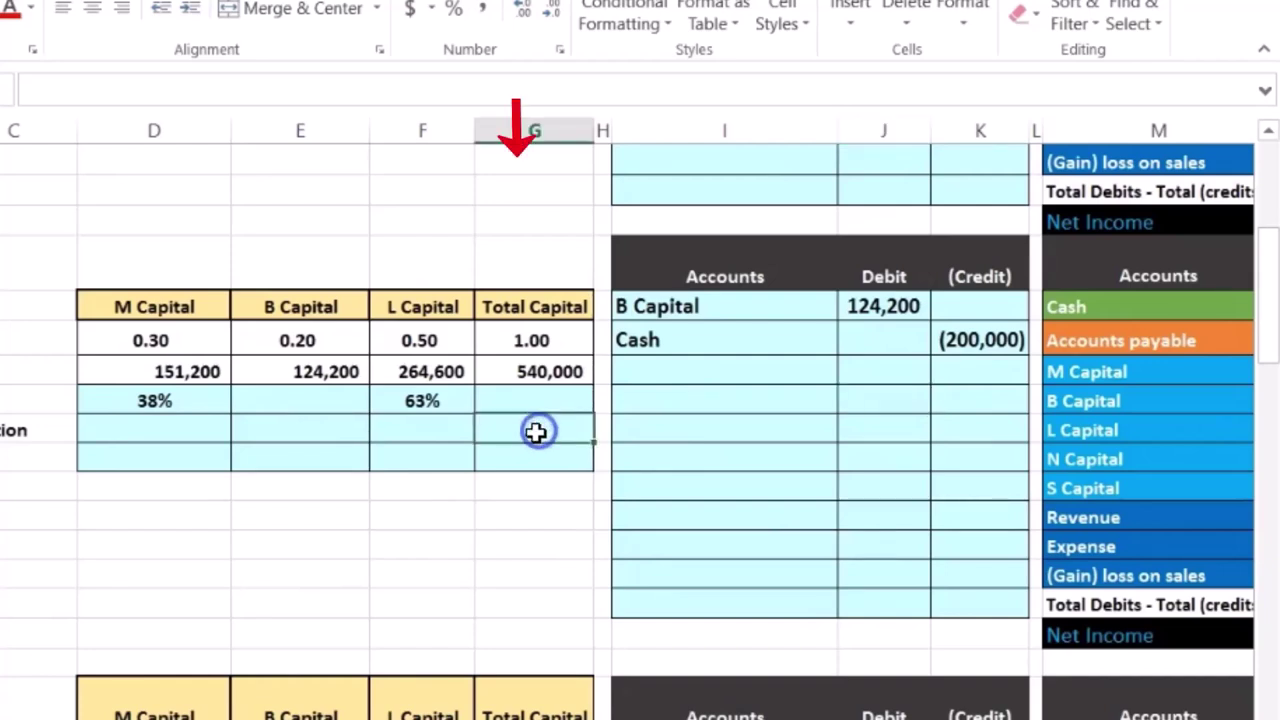
{"action": "type", "text": "="}
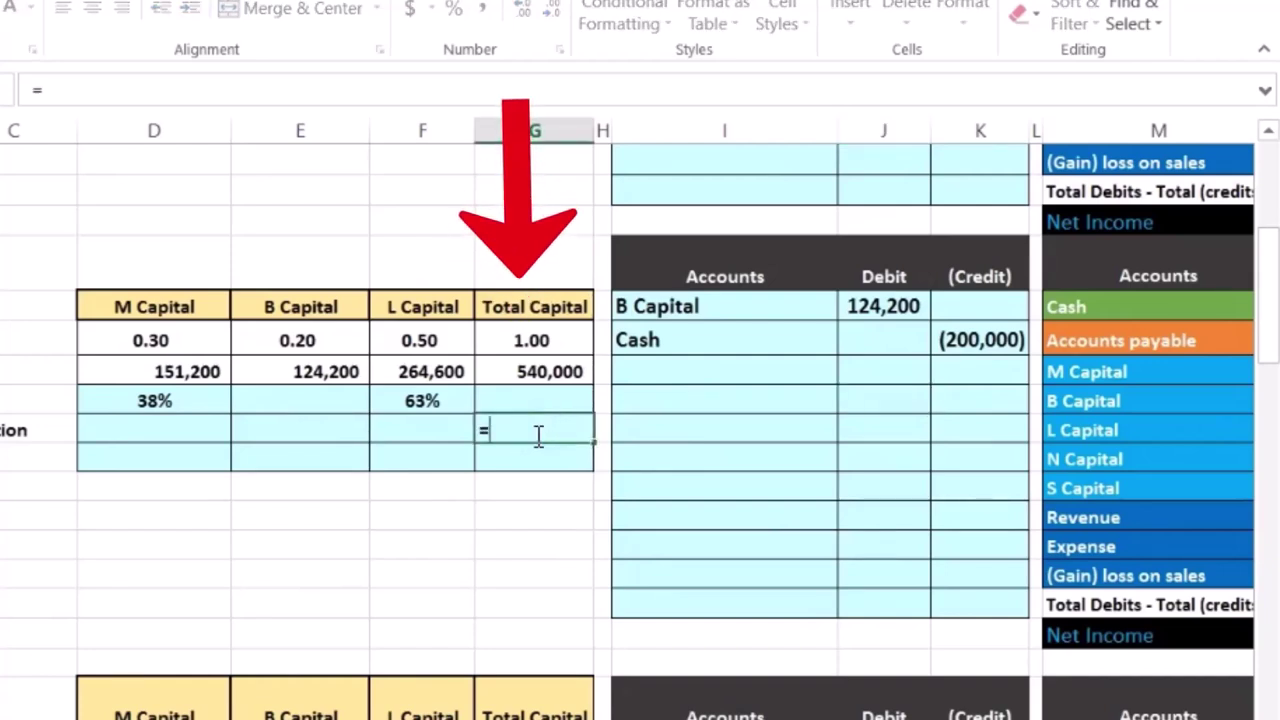
{"action": "type", "text": "200000"}
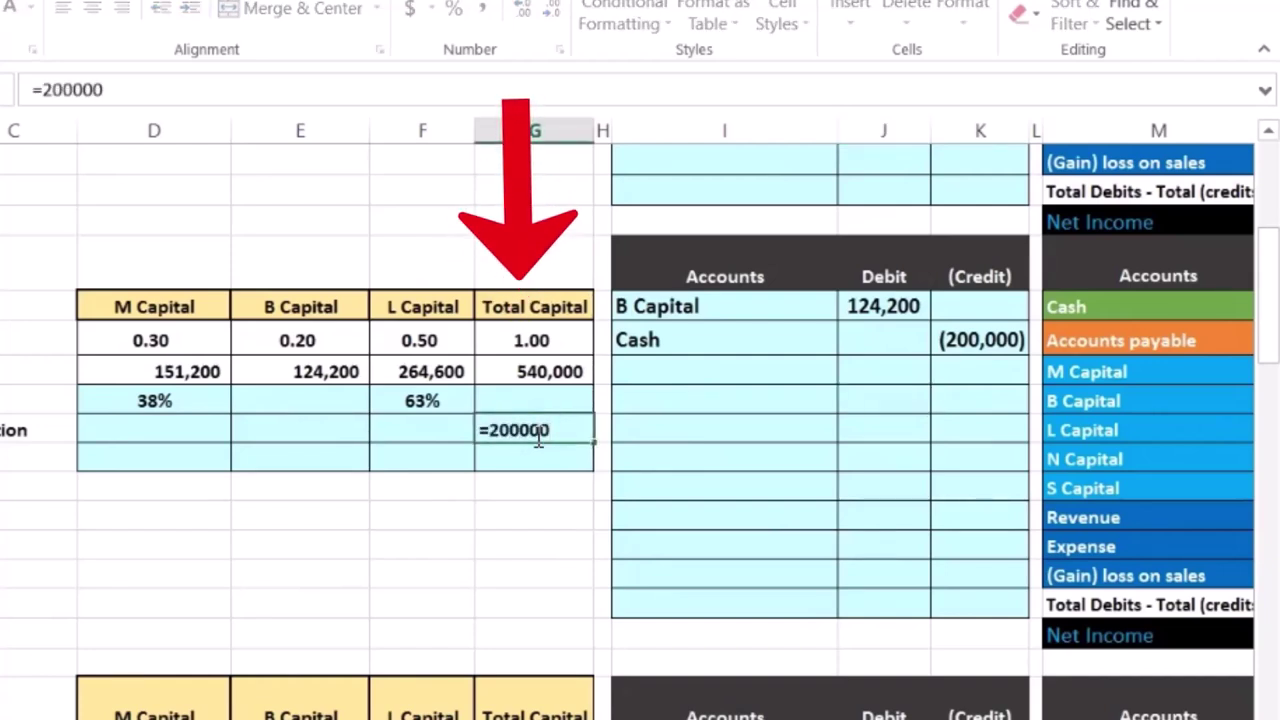
{"action": "type", "text": "-"}
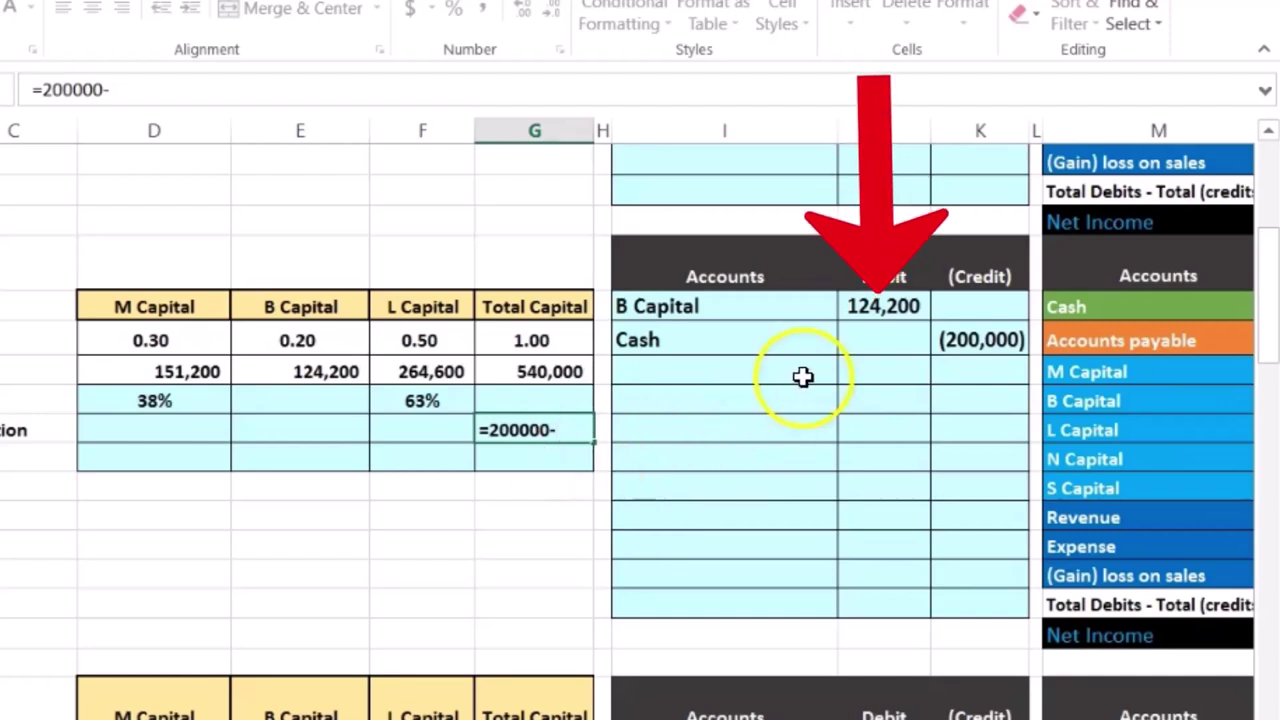
{"action": "type", "text": "124"}
{"action": "type", "text": "200"}
{"action": "key", "text": "ctrl+Return"}
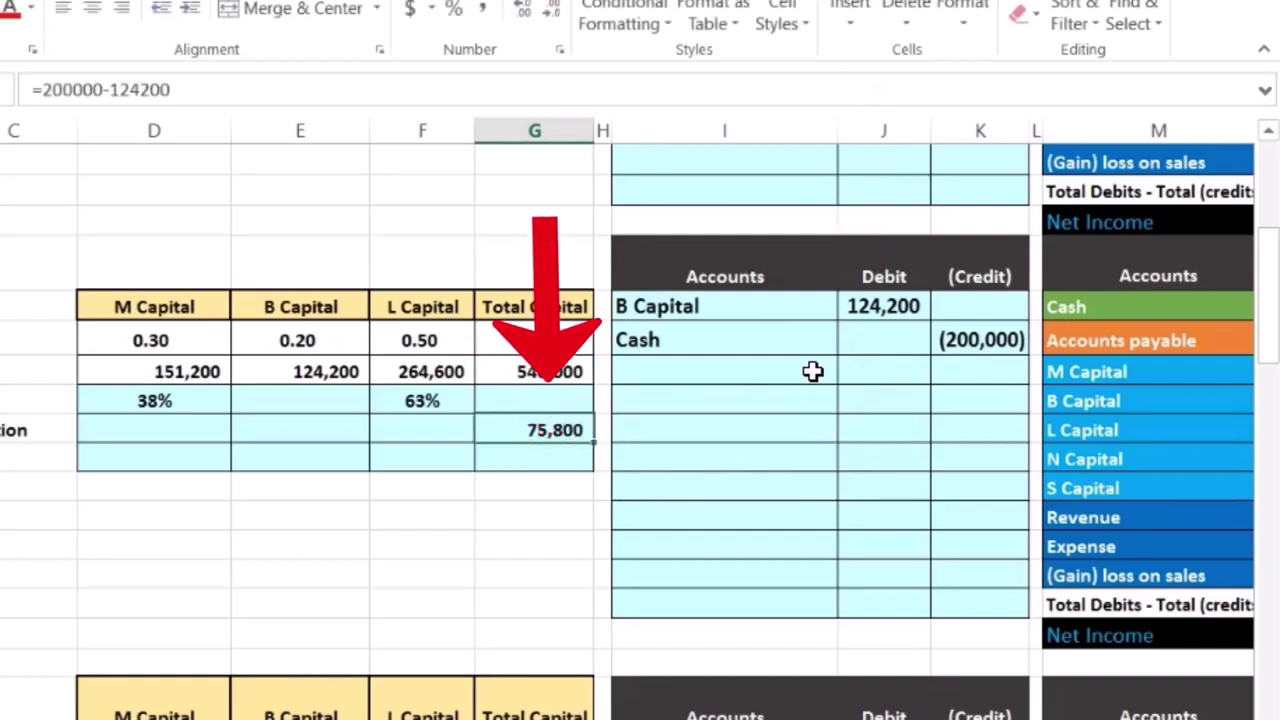
{"action": "left_click_drag", "start_coordinate": [878, 315], "coordinate": [932, 329]}
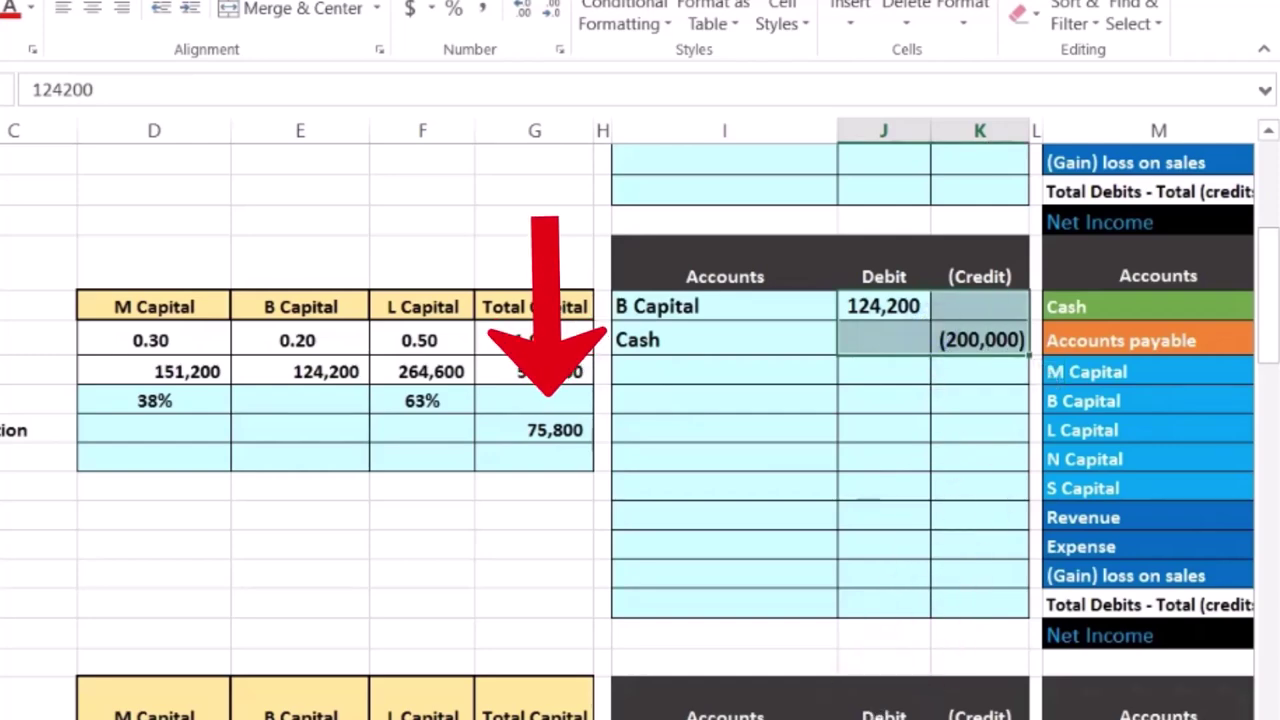
Step: Show the new income and loss ratios for M Capital and L Capital as percentages with two decimal places
{"action": "left_click", "coordinate": [178, 432]}
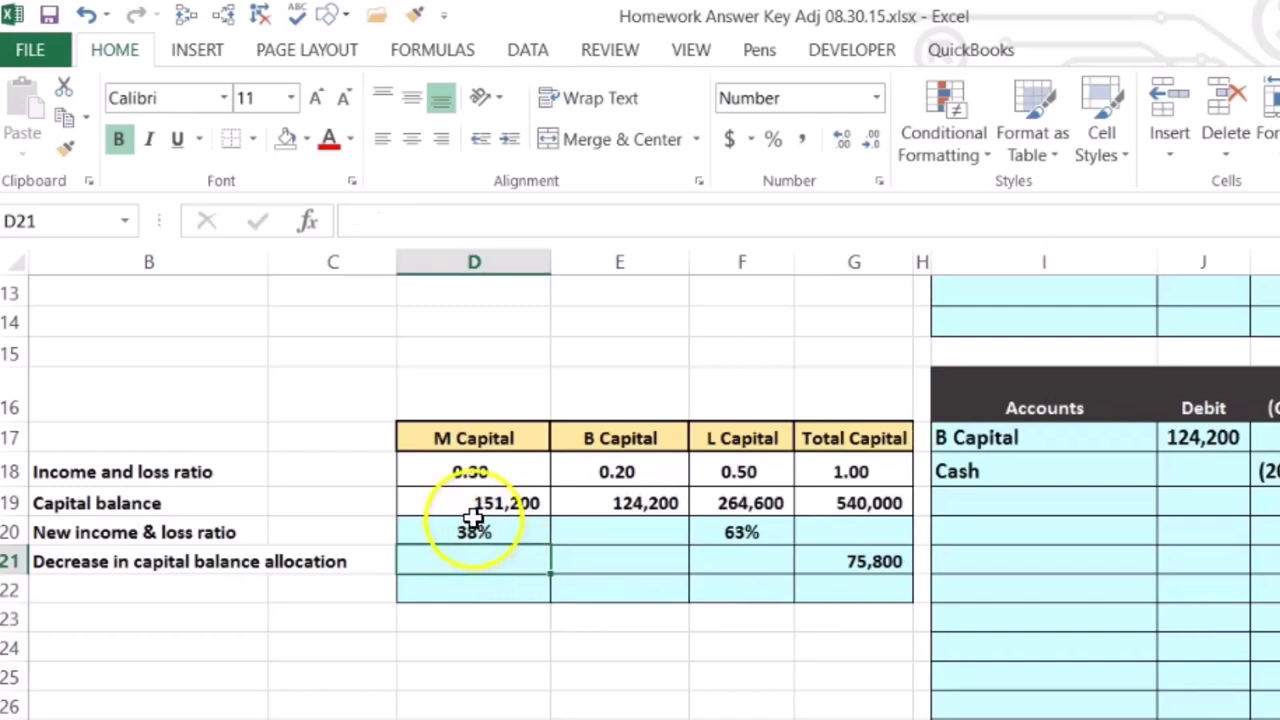
{"action": "left_click", "coordinate": [473, 530]}
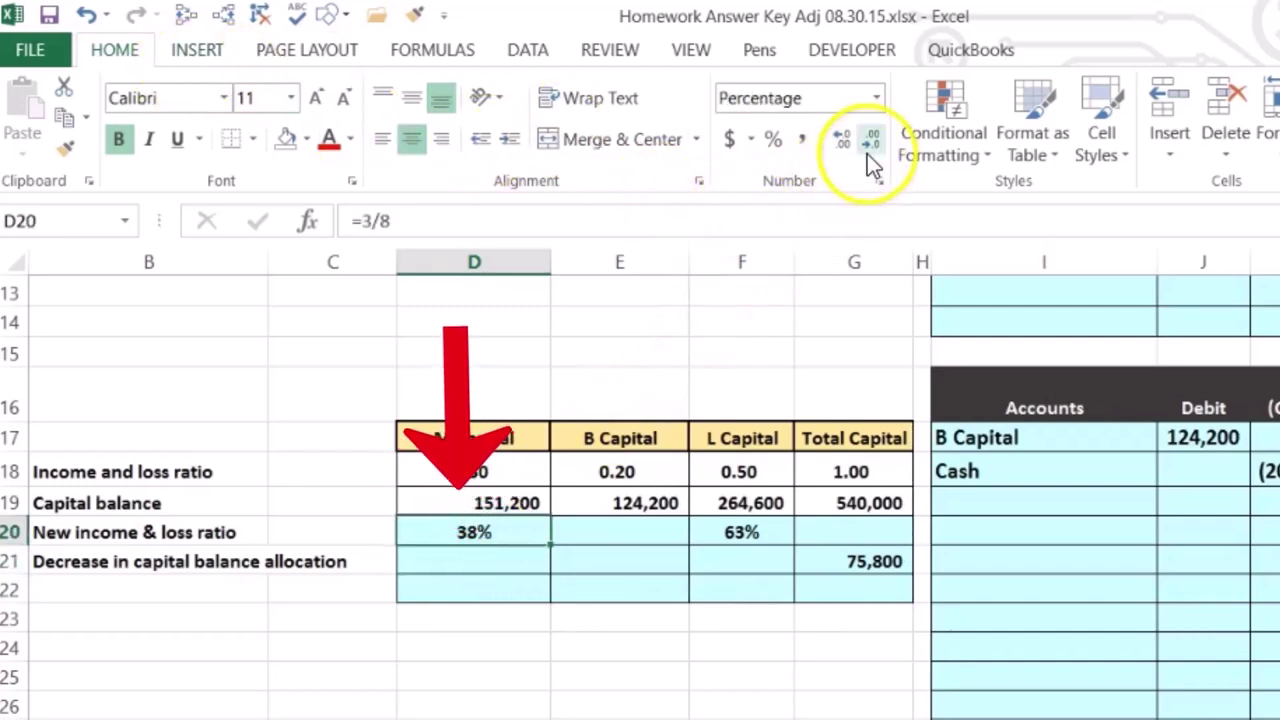
{"action": "left_click", "coordinate": [843, 142]}
{"action": "left_click", "coordinate": [845, 140]}
{"action": "left_click", "coordinate": [762, 535]}
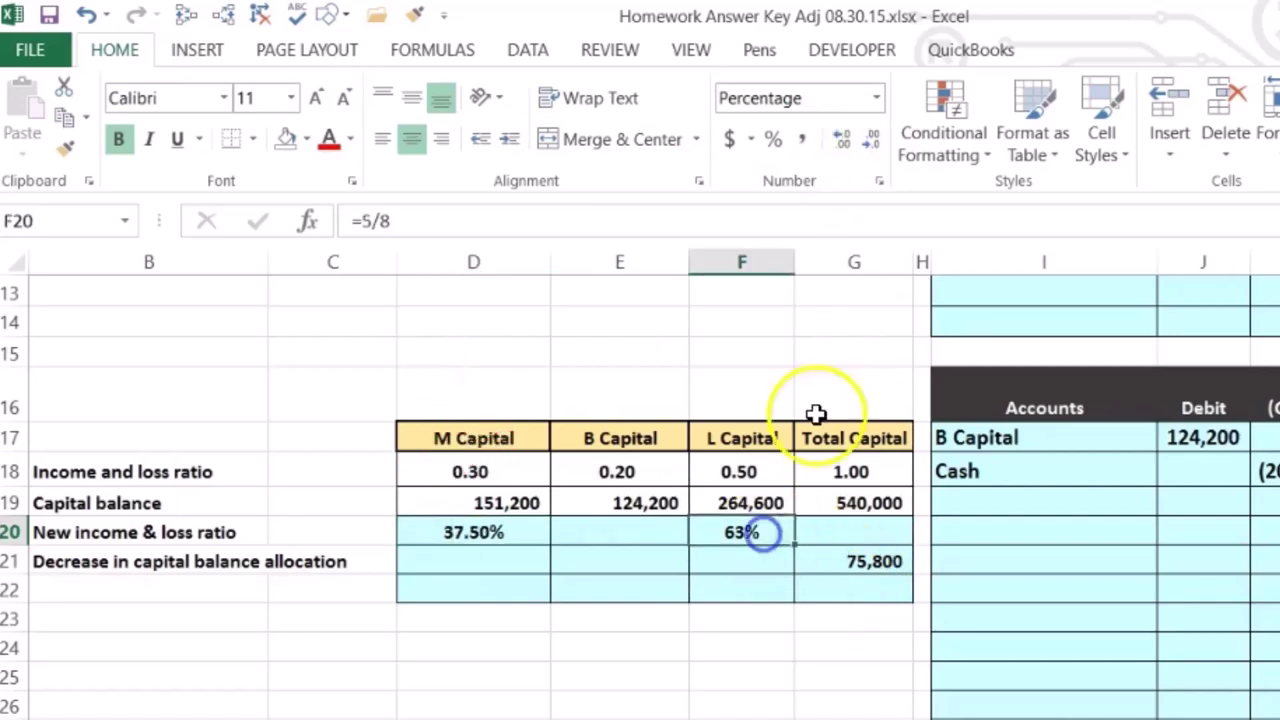
{"action": "left_click", "coordinate": [841, 138]}
{"action": "left_click", "coordinate": [840, 136]}
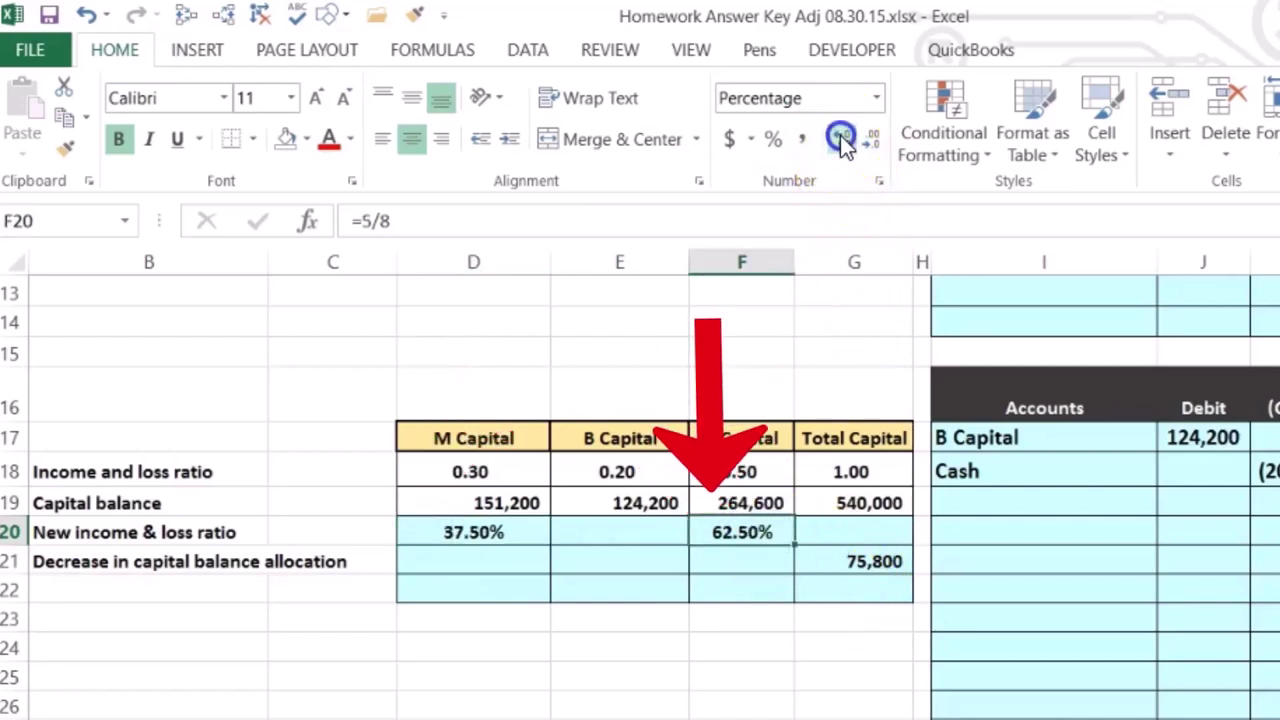
Step: Total the new income and loss ratios in G20 with =SUM(D20:F20) and format the cell as a percentage
{"action": "left_click", "coordinate": [872, 535]}
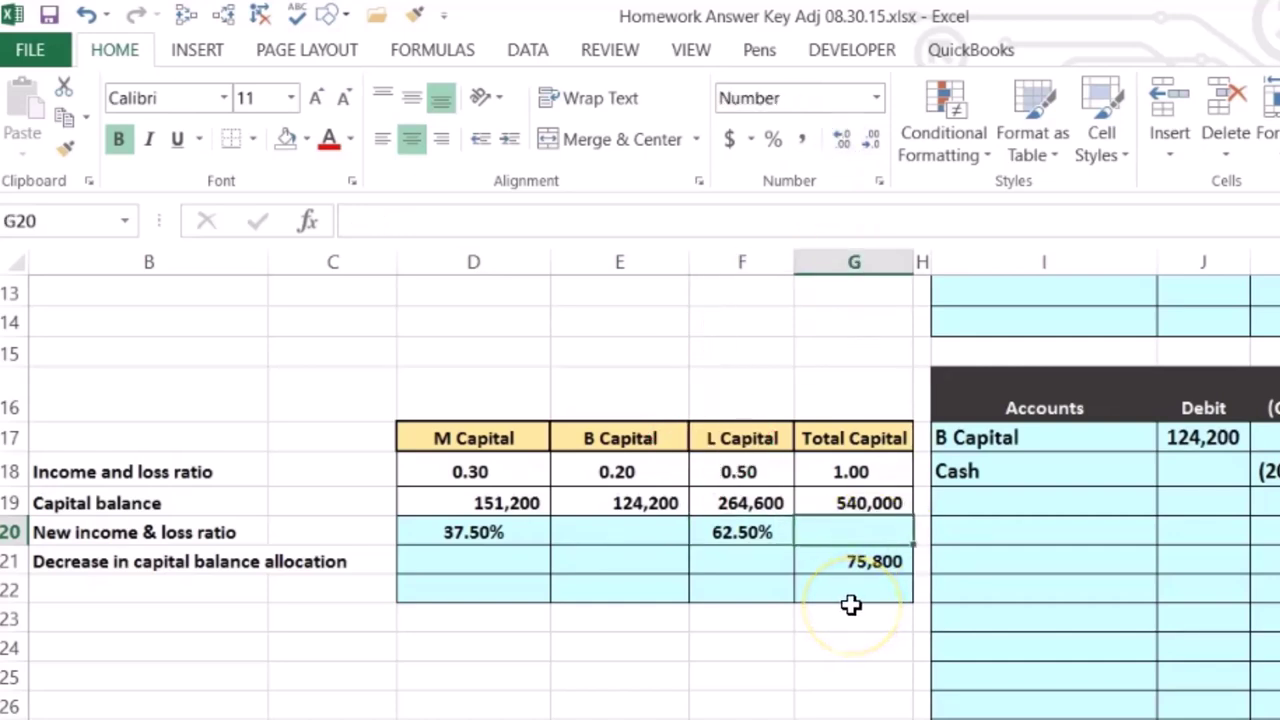
{"action": "type", "text": "=sum("}
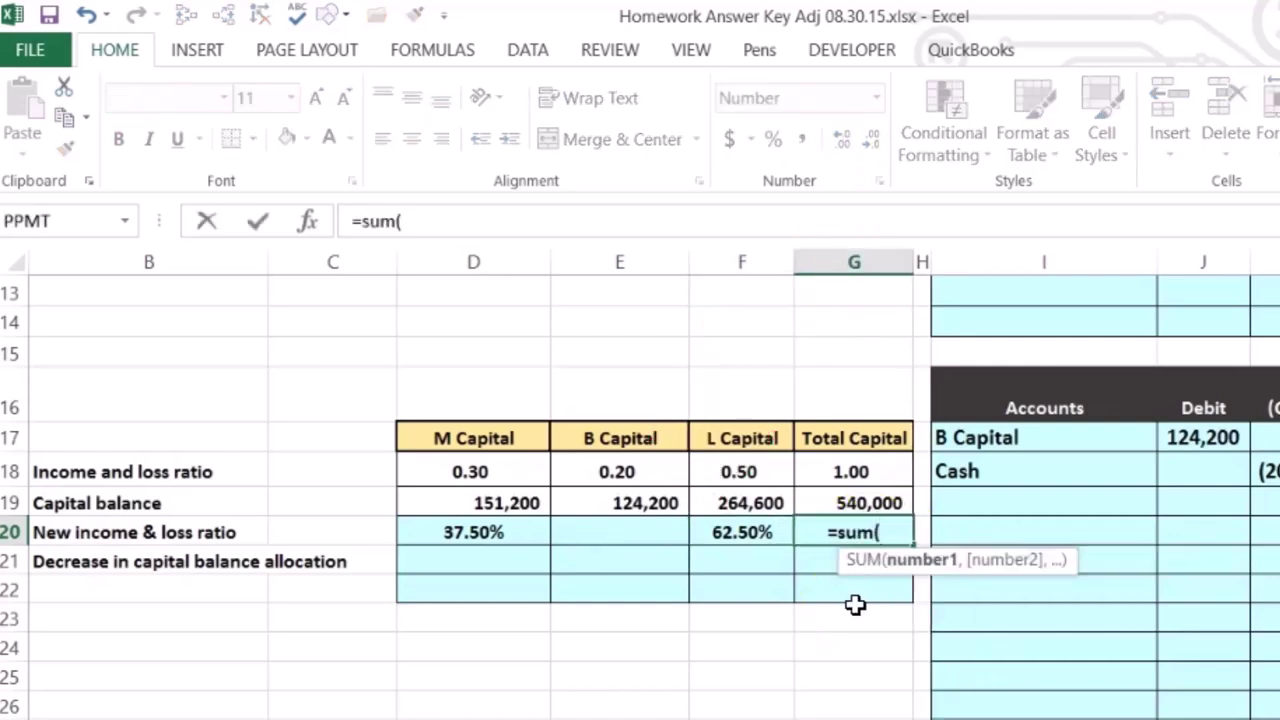
{"action": "left_click_drag", "start_coordinate": [540, 533], "coordinate": [729, 531]}
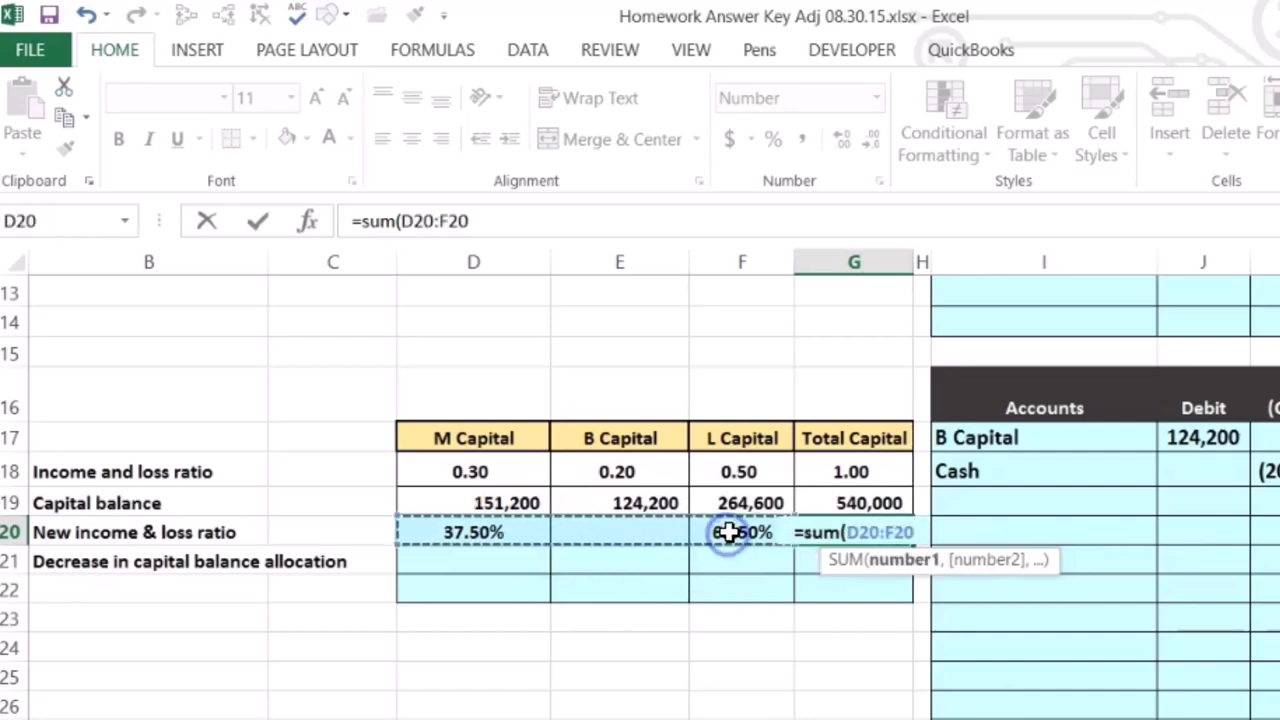
{"action": "key", "text": "Return"}
{"action": "key", "text": "Up"}
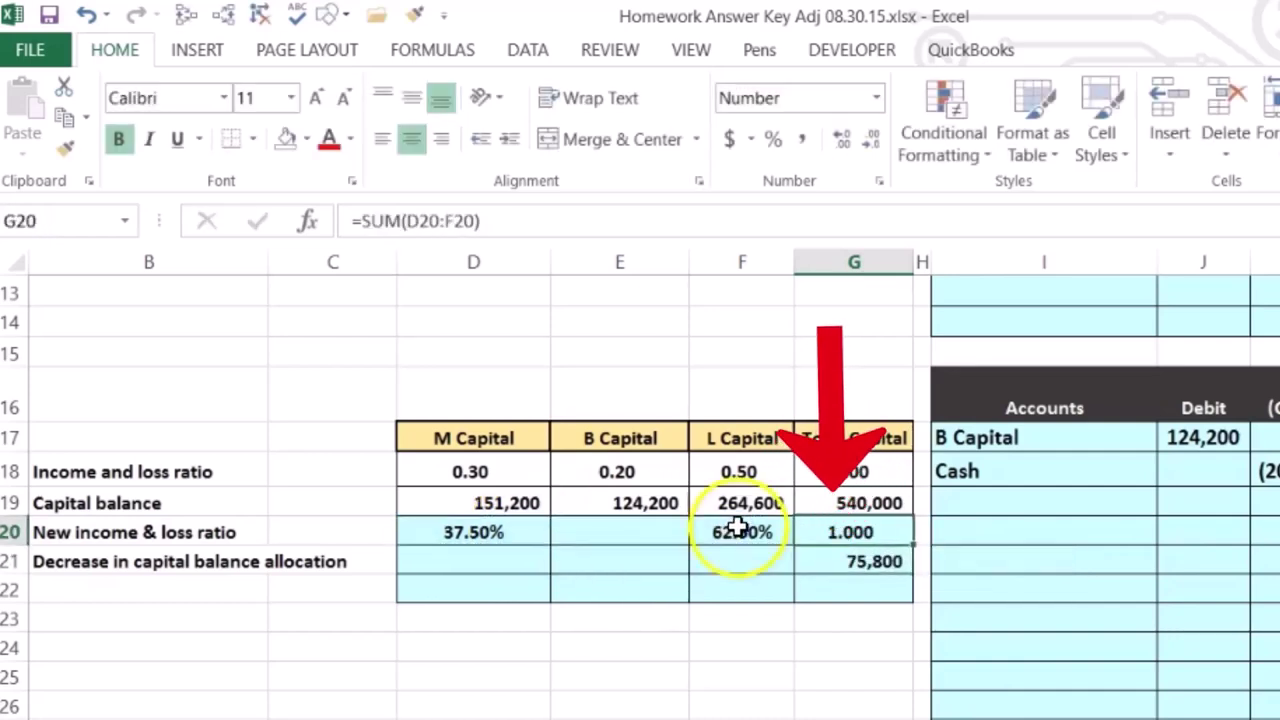
{"action": "left_click", "coordinate": [773, 137]}
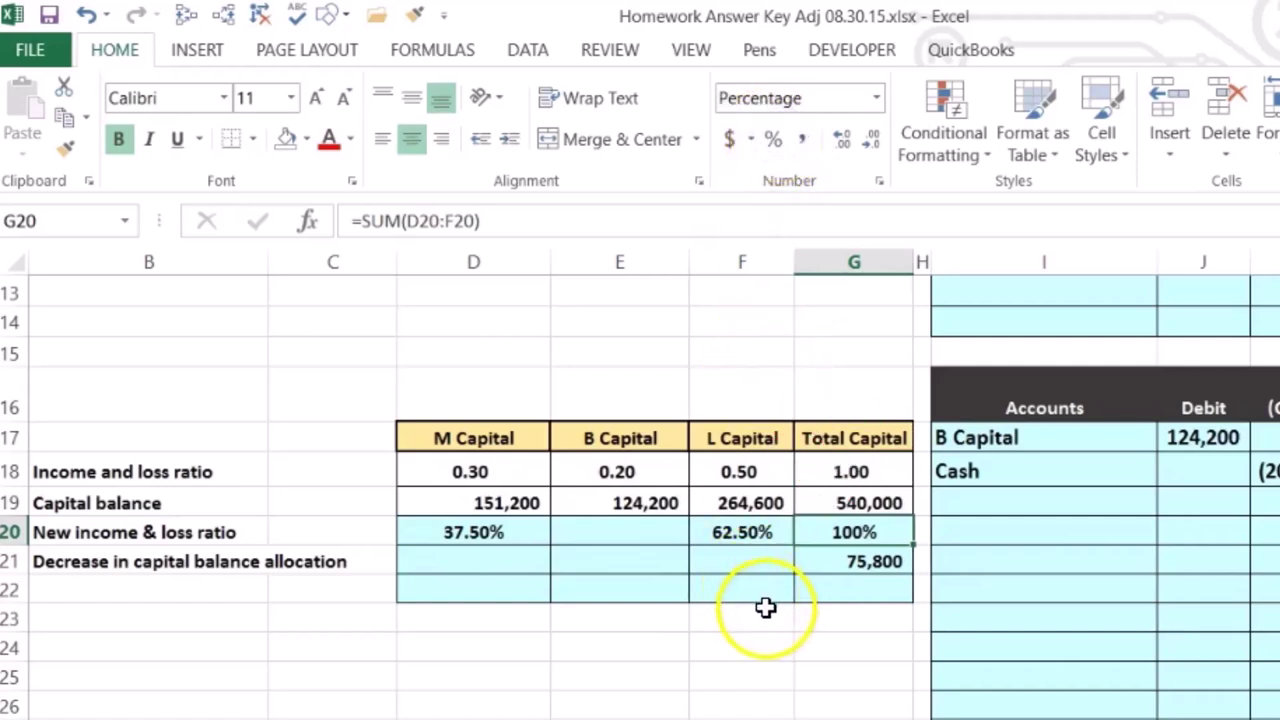
Step: Calculate M Capital's share of the decrease in D21 with the formula =G21*D20
{"action": "left_click", "coordinate": [500, 562]}
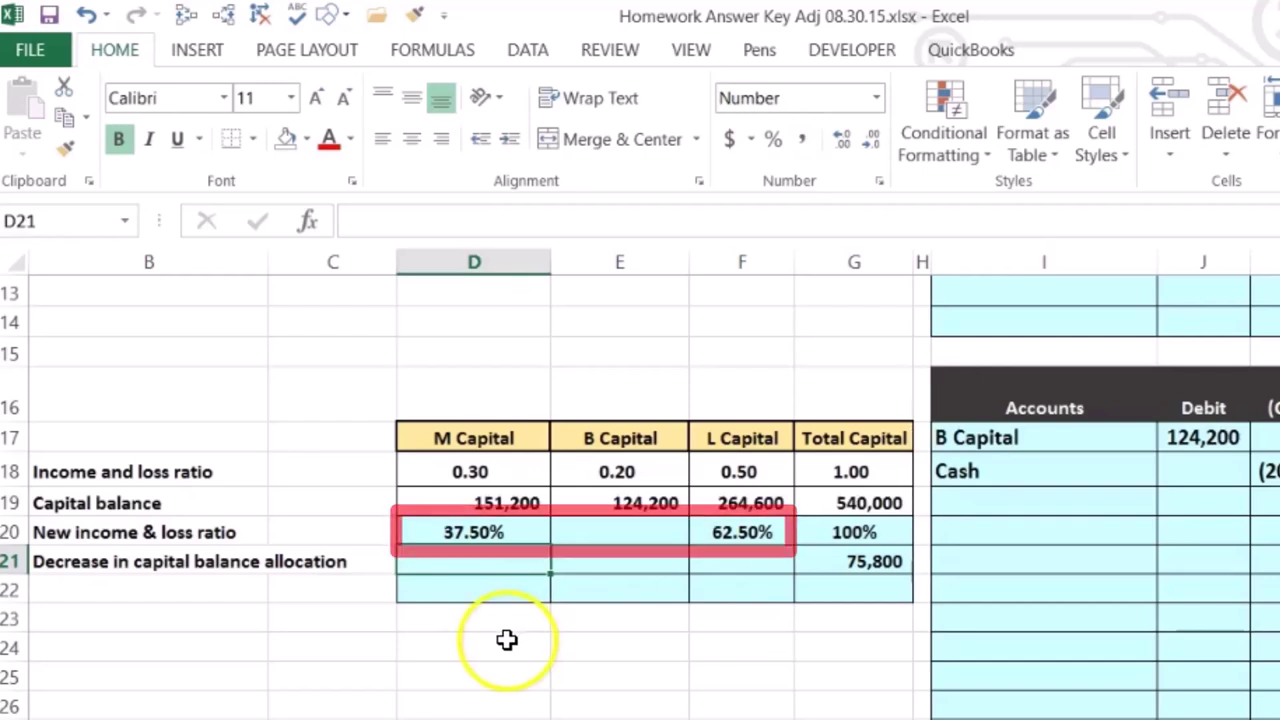
{"action": "left_click", "coordinate": [749, 563]}
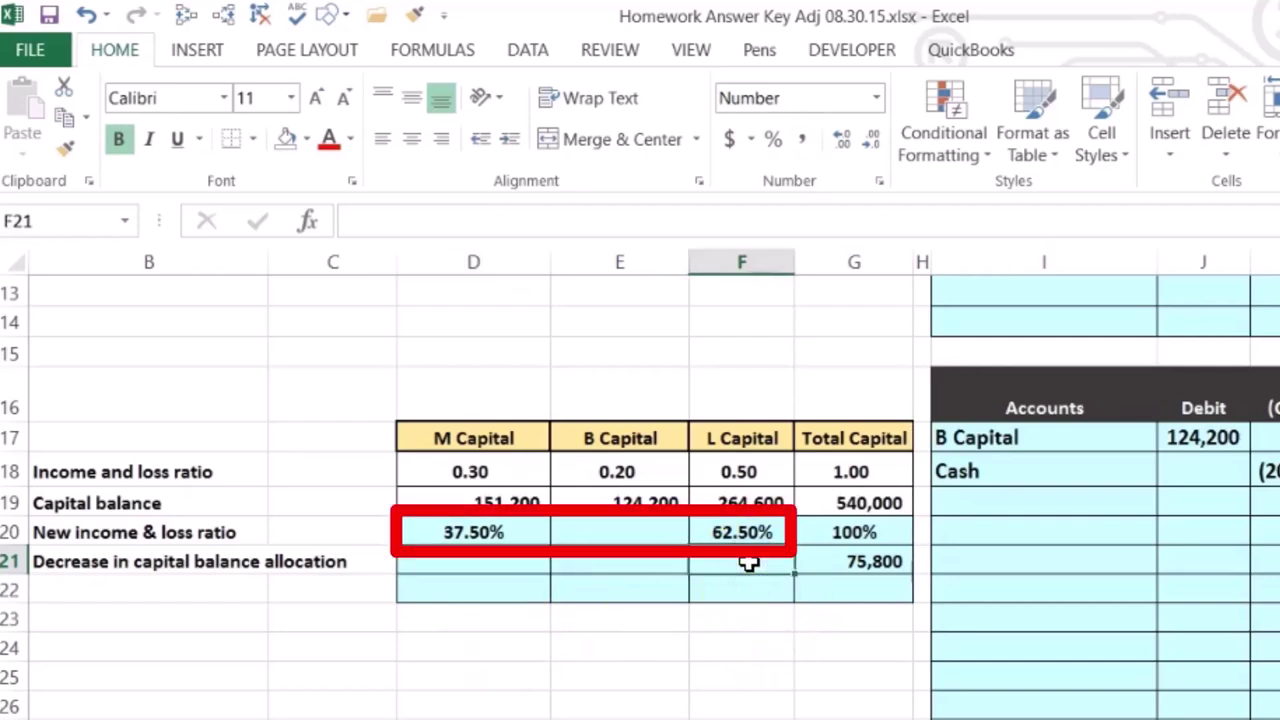
{"action": "left_click", "coordinate": [496, 561]}
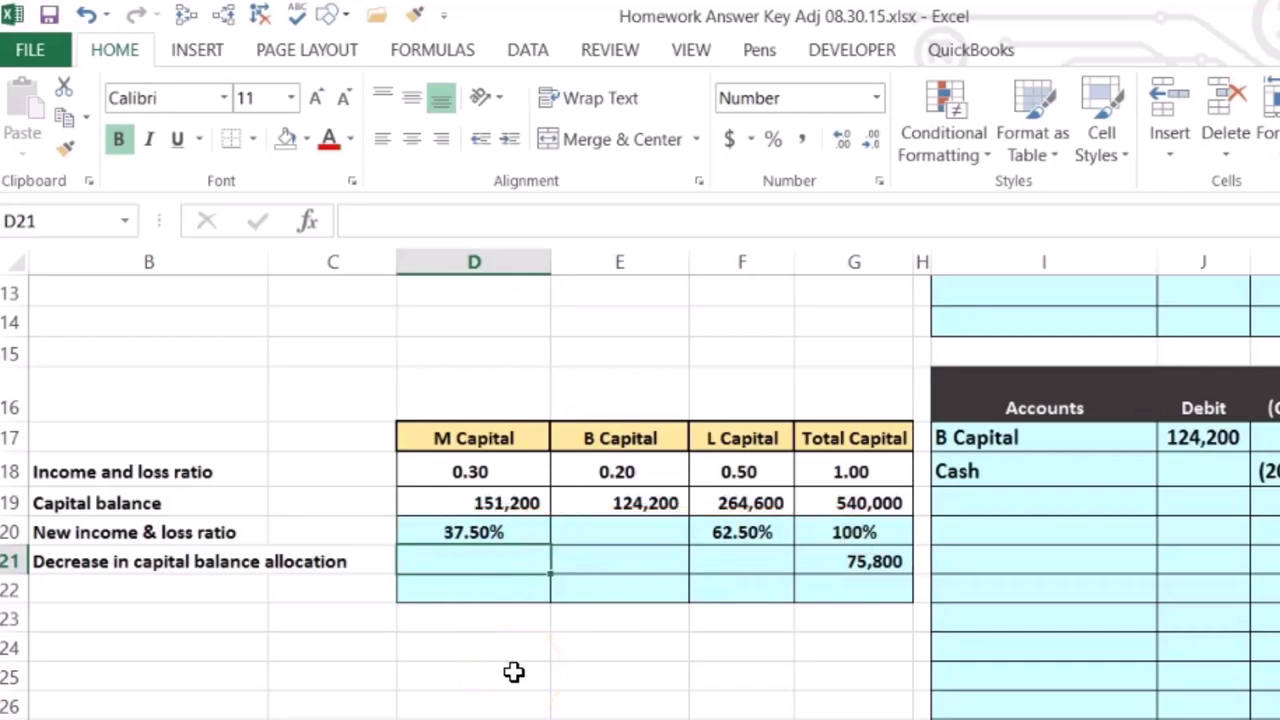
{"action": "type", "text": "="}
{"action": "left_click", "coordinate": [840, 565]}
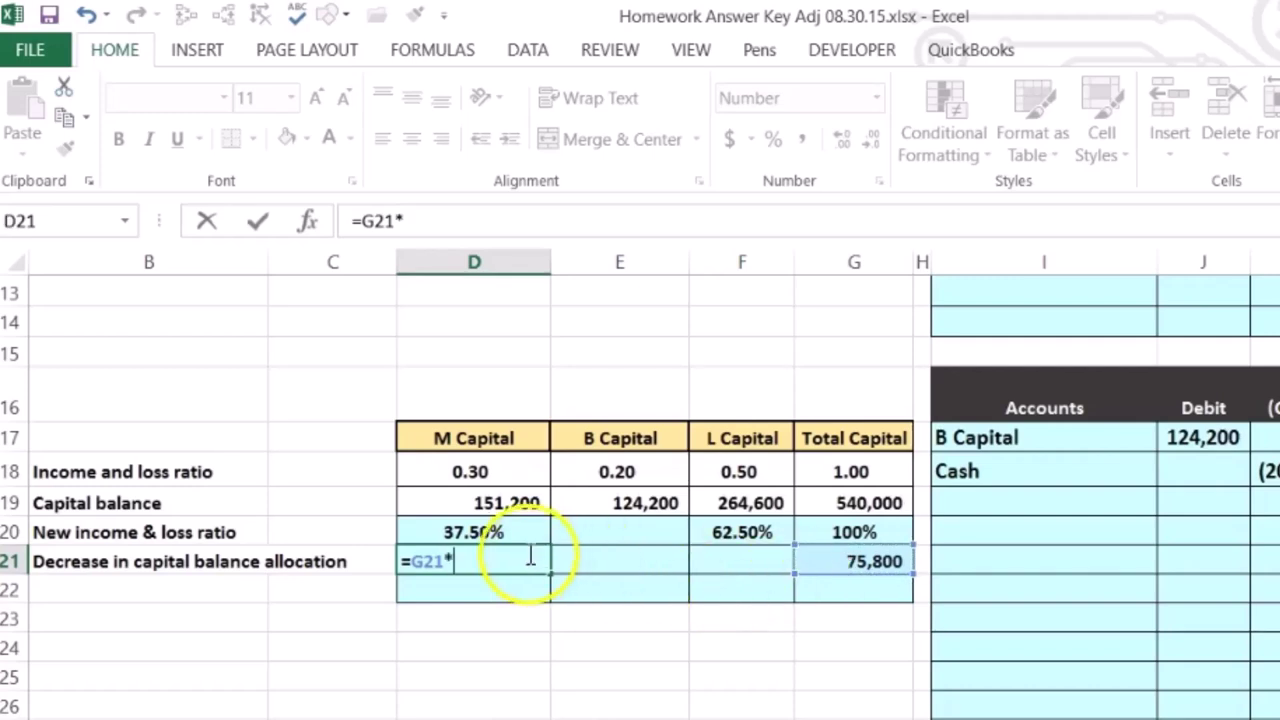
{"action": "type", "text": "*"}
{"action": "left_click", "coordinate": [486, 527]}
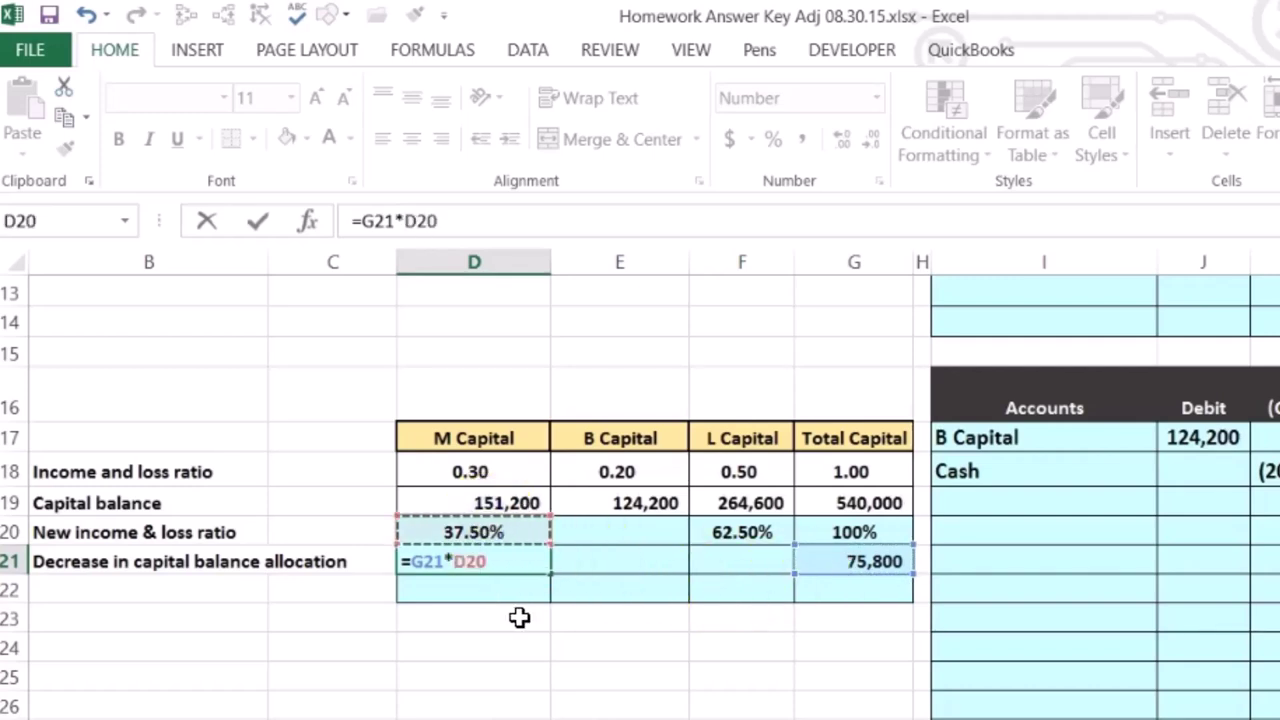
{"action": "key", "text": "Return"}
{"action": "key", "text": "Up"}
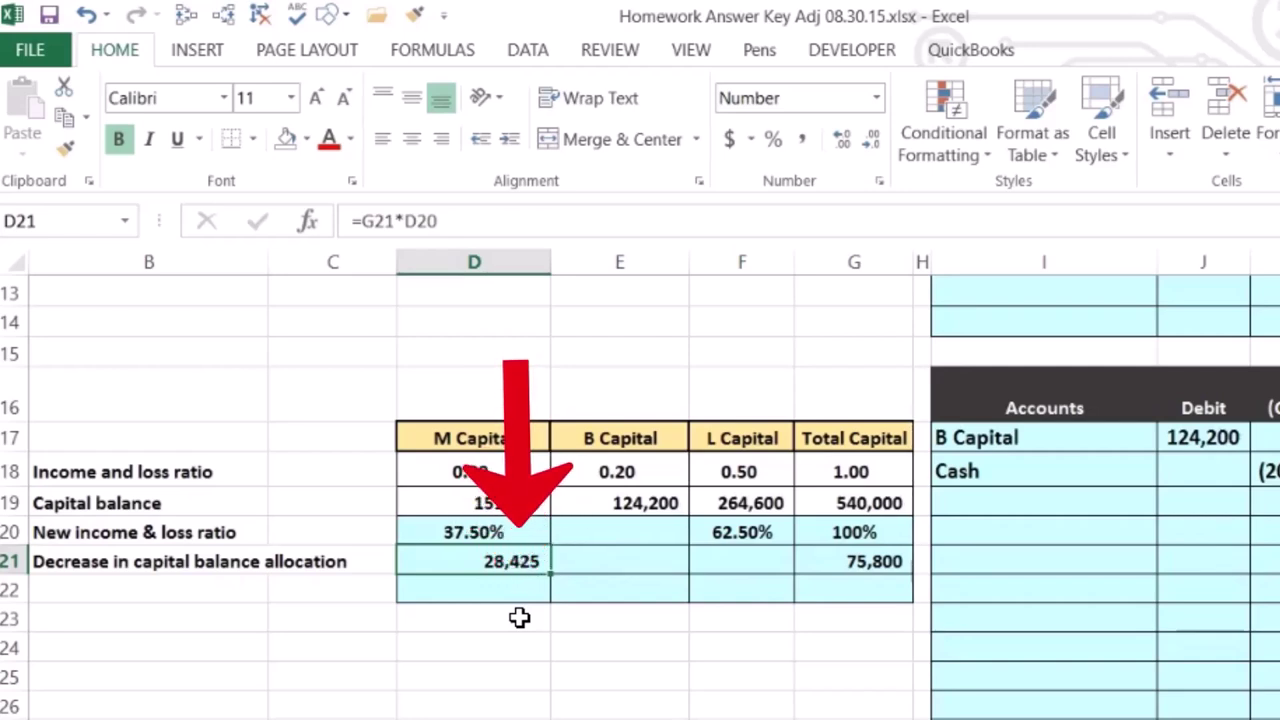
Step: Calculate L Capital's share of the decrease in F21 with =G21*F20 and check both shares against the total
{"action": "key", "text": "Right"}
{"action": "key", "text": "Right"}
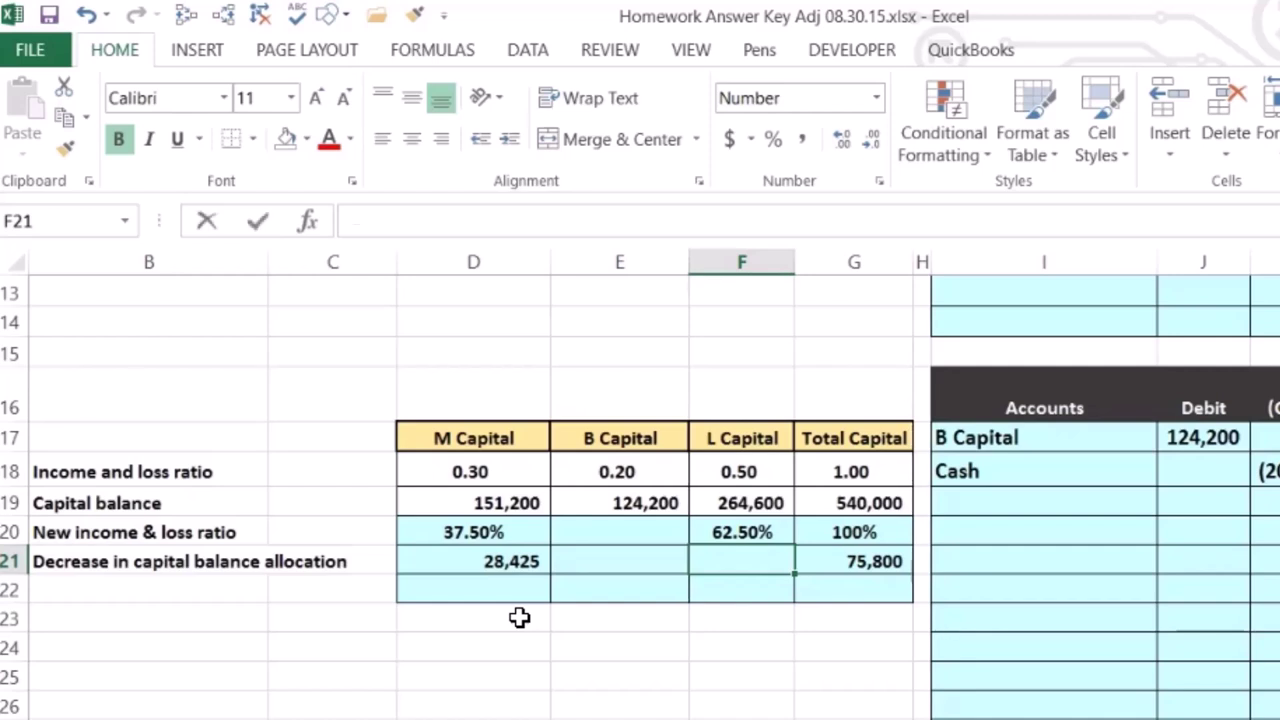
{"action": "type", "text": "="}
{"action": "left_click", "coordinate": [849, 559]}
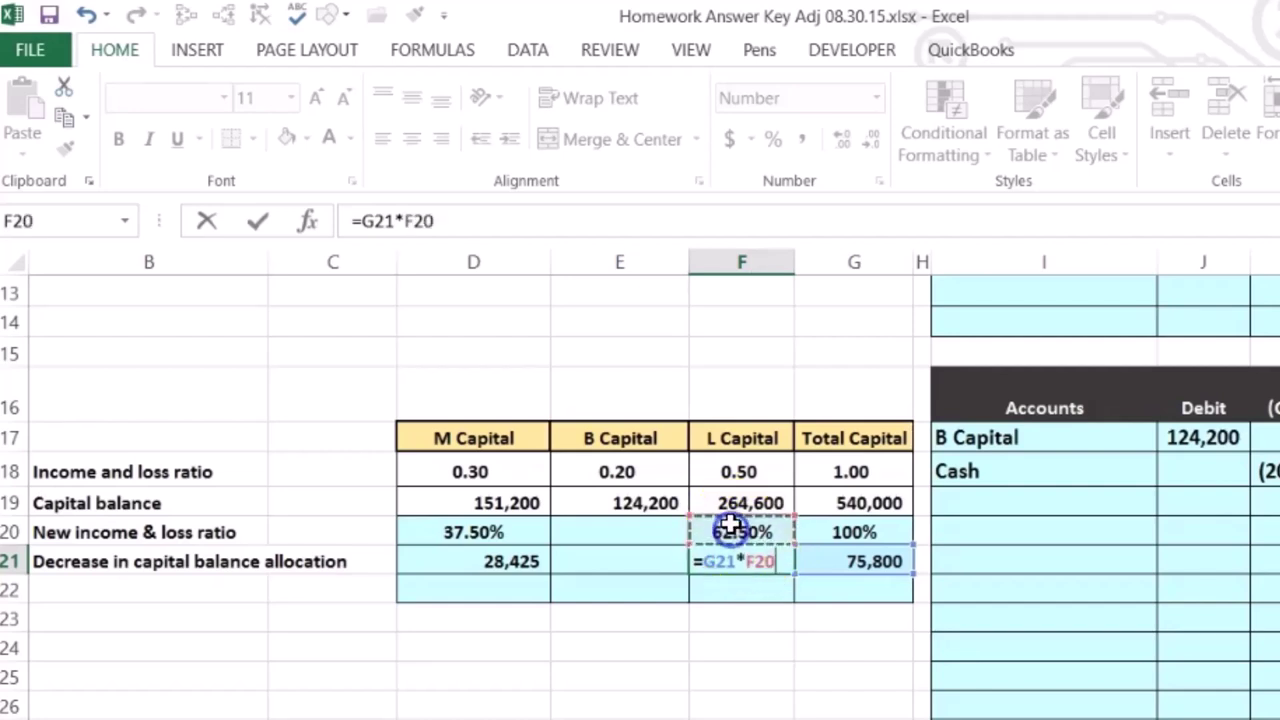
{"action": "key", "text": "Return"}
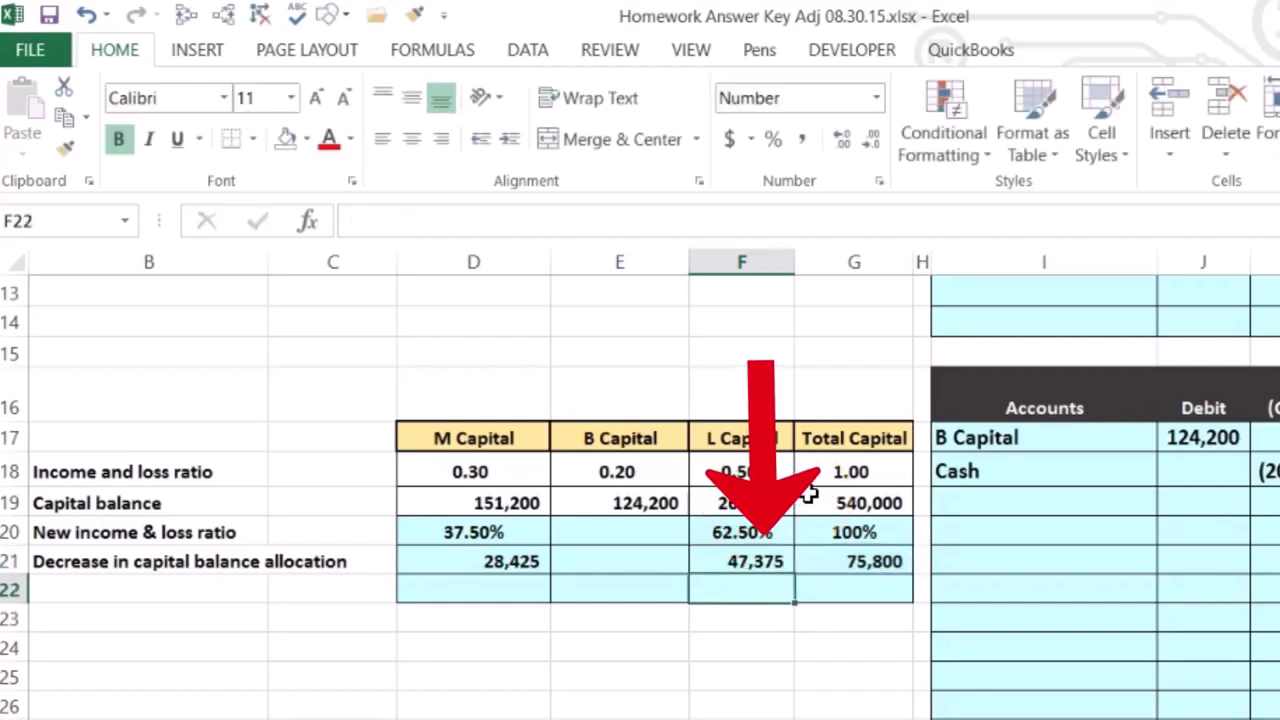
{"action": "left_click_drag", "start_coordinate": [523, 561], "coordinate": [708, 561]}
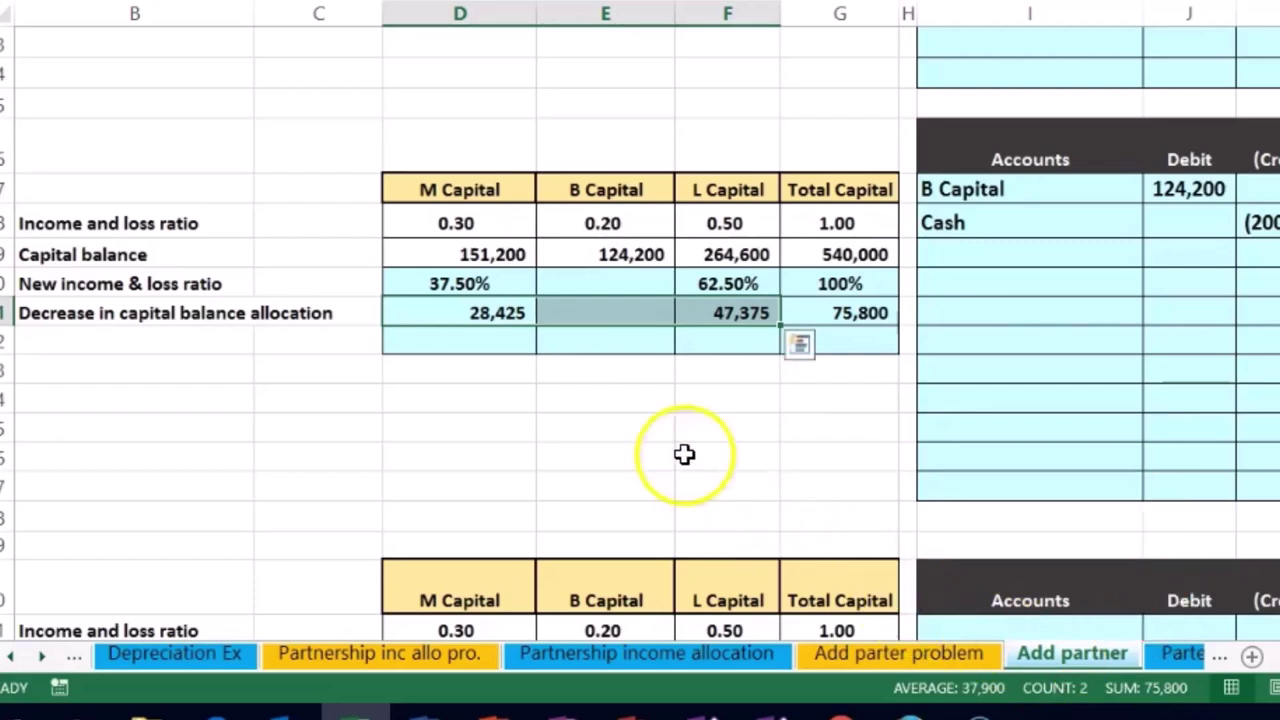
Step: Calculate M Capital's remaining balance in D22 with the formula =D19-D21
{"action": "left_click", "coordinate": [485, 345]}
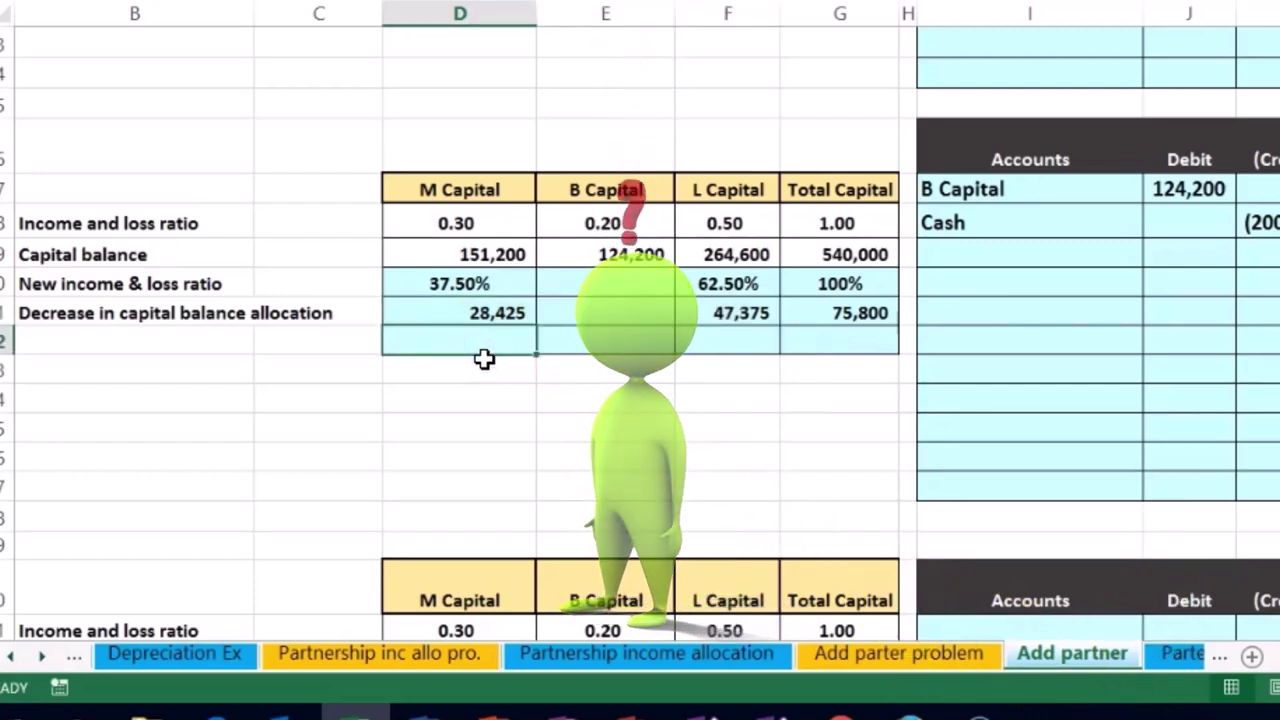
{"action": "type", "text": "="}
{"action": "left_click", "coordinate": [496, 250]}
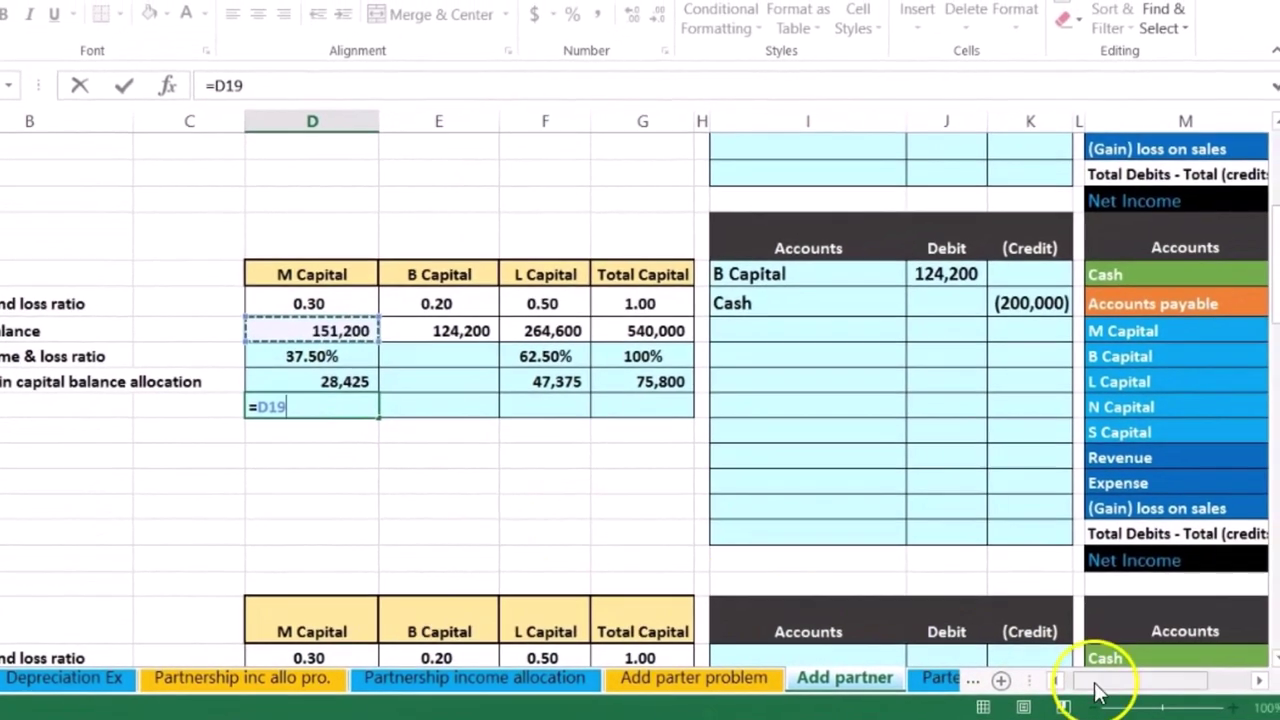
{"action": "left_click_drag", "start_coordinate": [1279, 668], "coordinate": [1279, 668]}
{"action": "left_click_drag", "start_coordinate": [1112, 688], "coordinate": [1118, 688]}
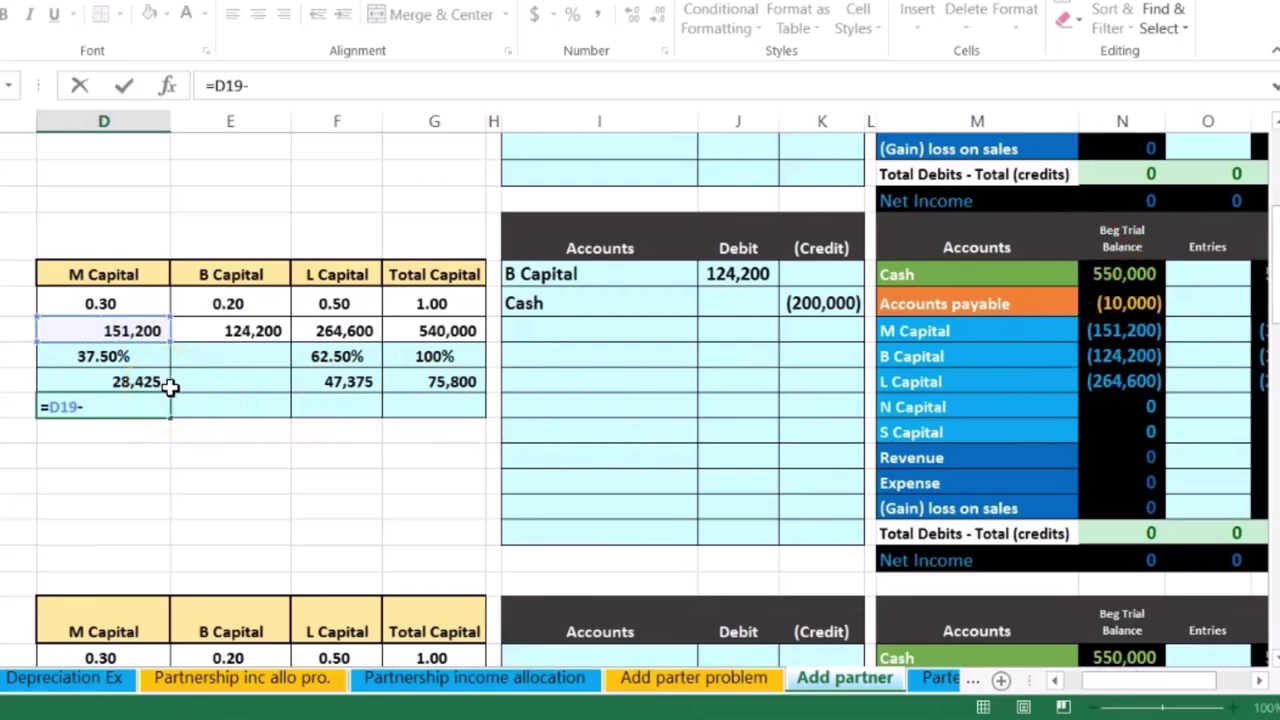
{"action": "left_click", "coordinate": [150, 383]}
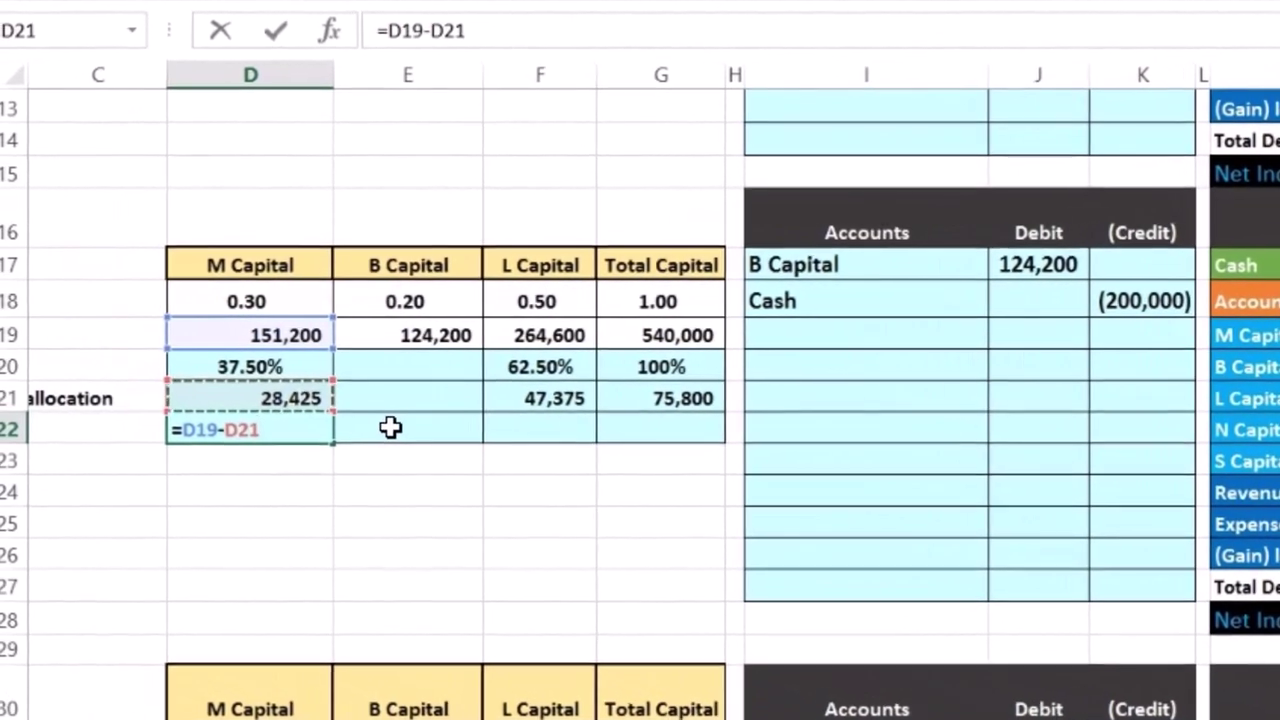
{"action": "key", "text": "Return"}
{"action": "key", "text": "Up"}
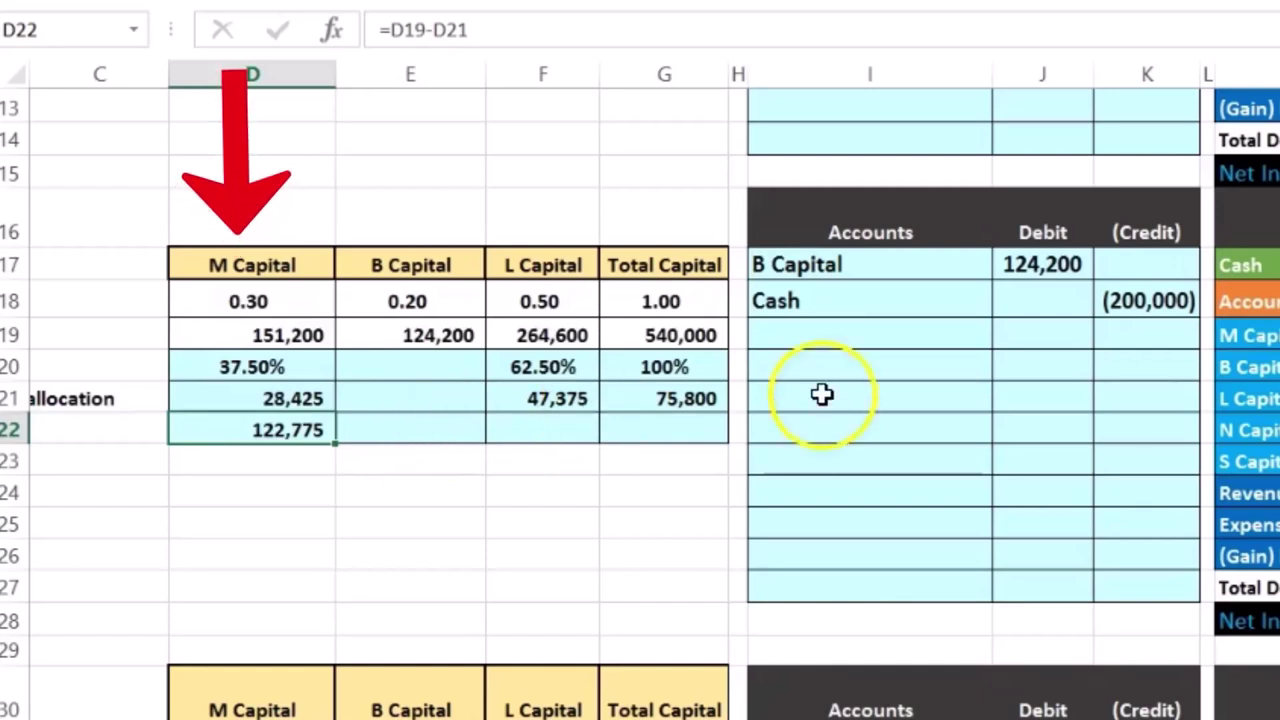
Step: Calculate L Capital's remaining balance in F22 with the formula =F19-F21
{"action": "left_click", "coordinate": [557, 431]}
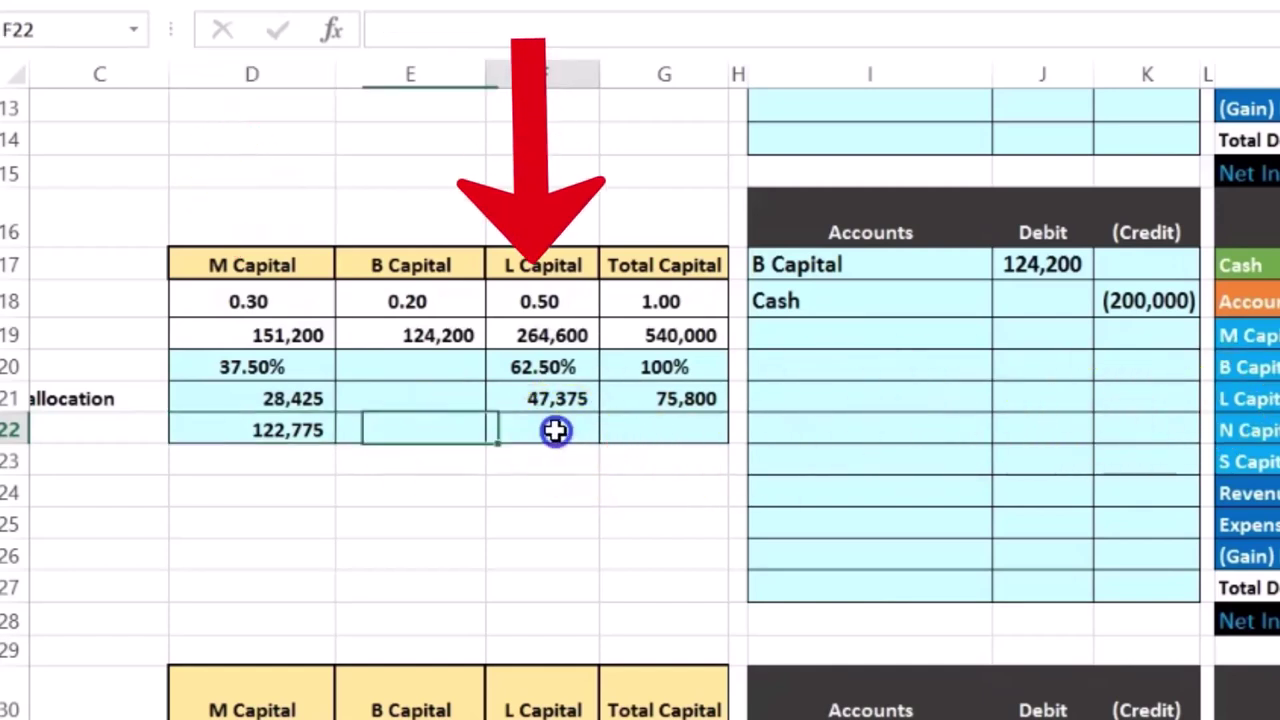
{"action": "type", "text": "="}
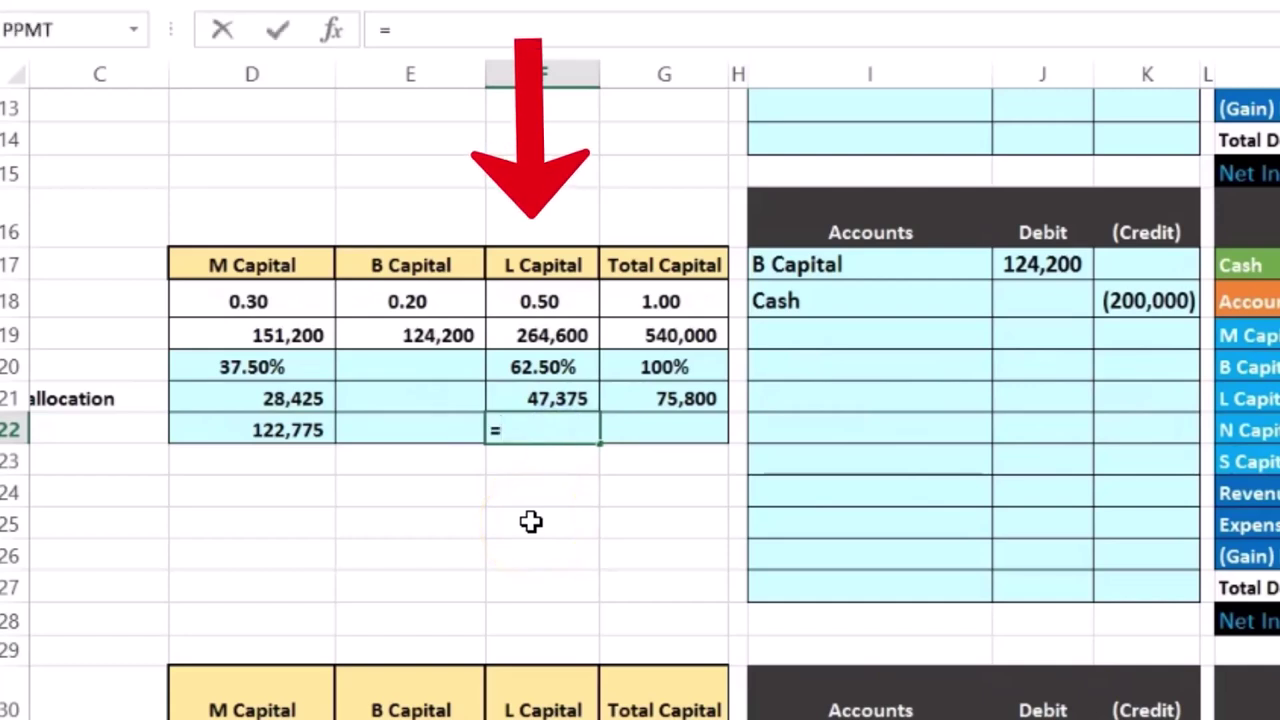
{"action": "left_click", "coordinate": [545, 333]}
{"action": "type", "text": "-"}
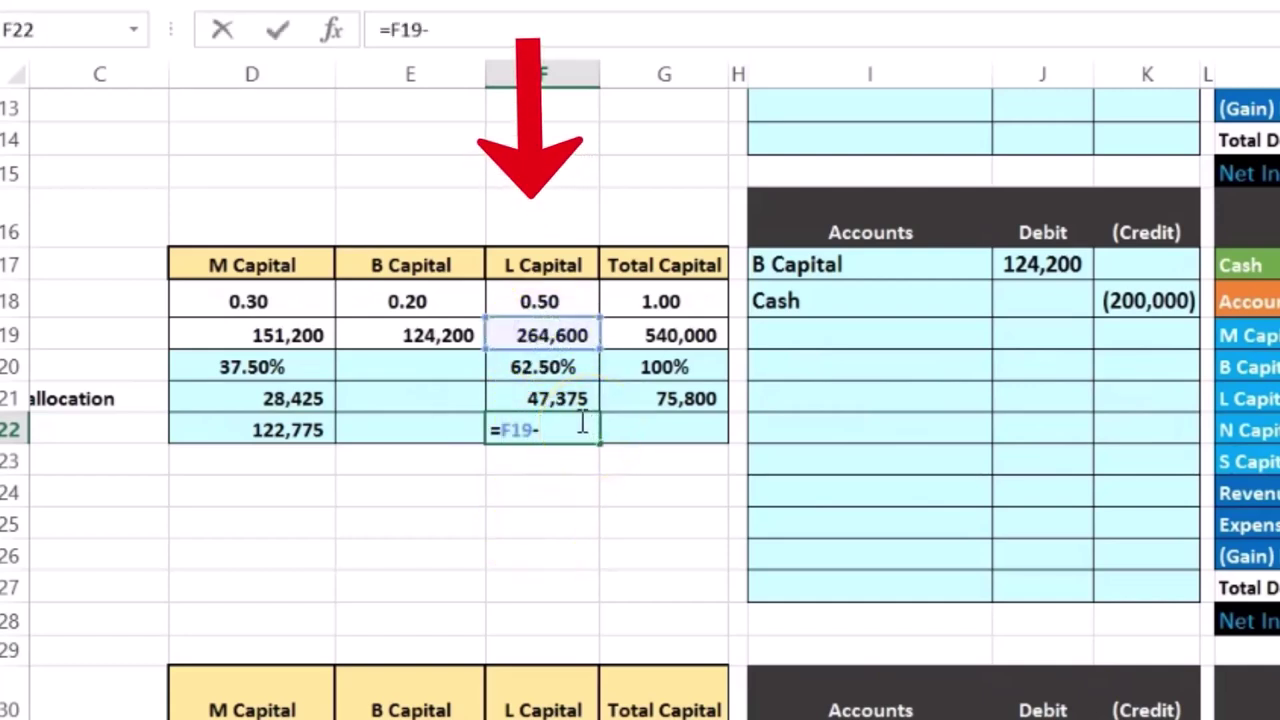
{"action": "left_click", "coordinate": [545, 395]}
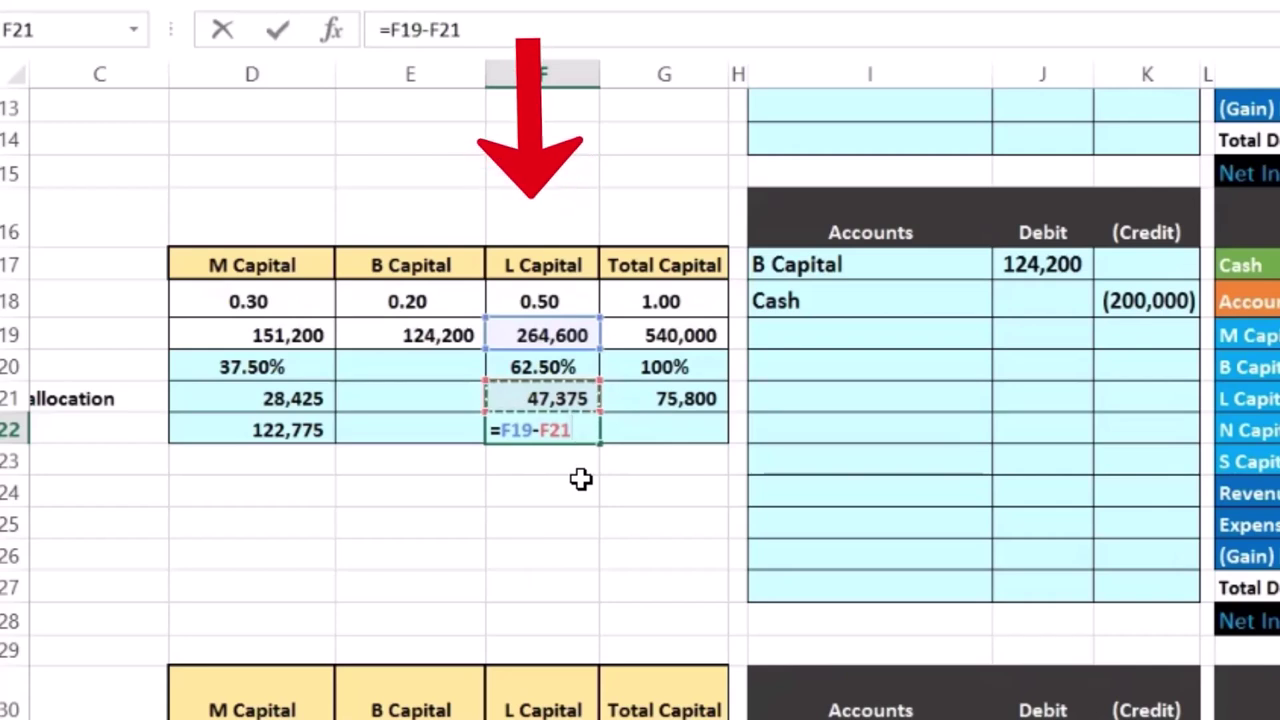
{"action": "key", "text": "Return"}
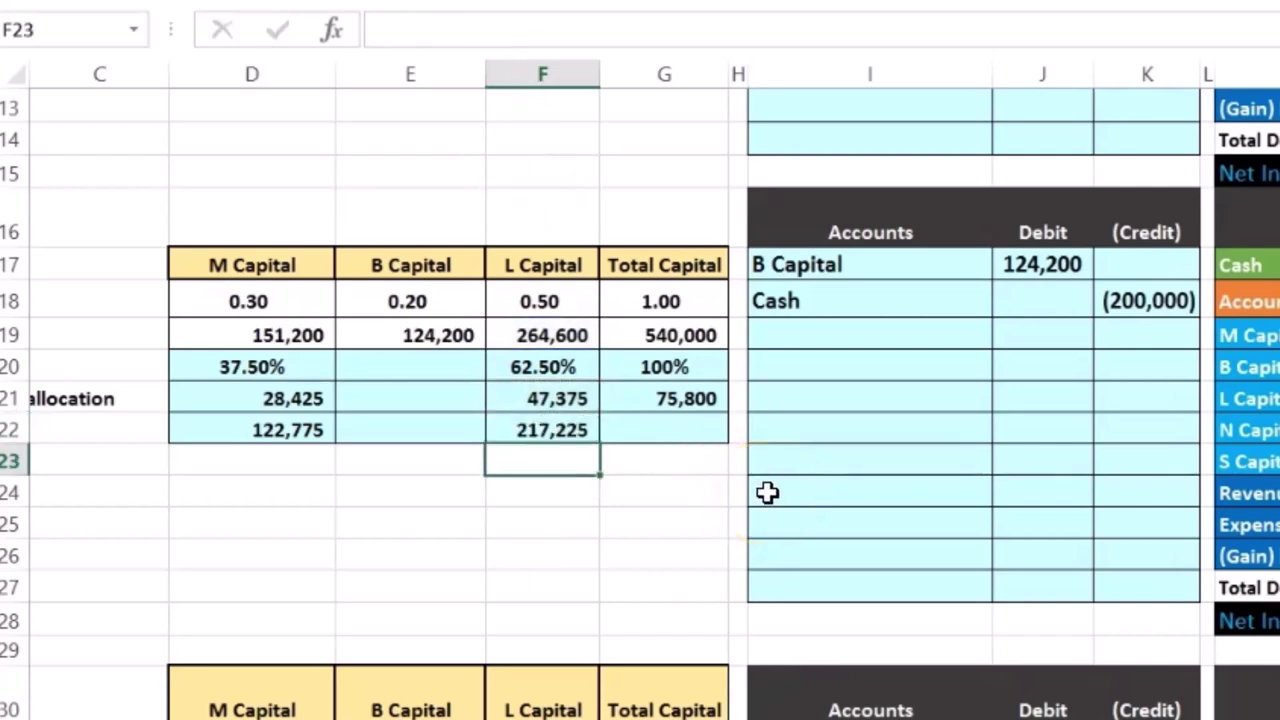
Step: Total the remaining capital balances in G22 by summing D22:F22
{"action": "left_click", "coordinate": [680, 423]}
{"action": "type", "text": "=sum("}
{"action": "left_click_drag", "start_coordinate": [318, 444], "coordinate": [517, 420]}
{"action": "key", "text": "Return"}
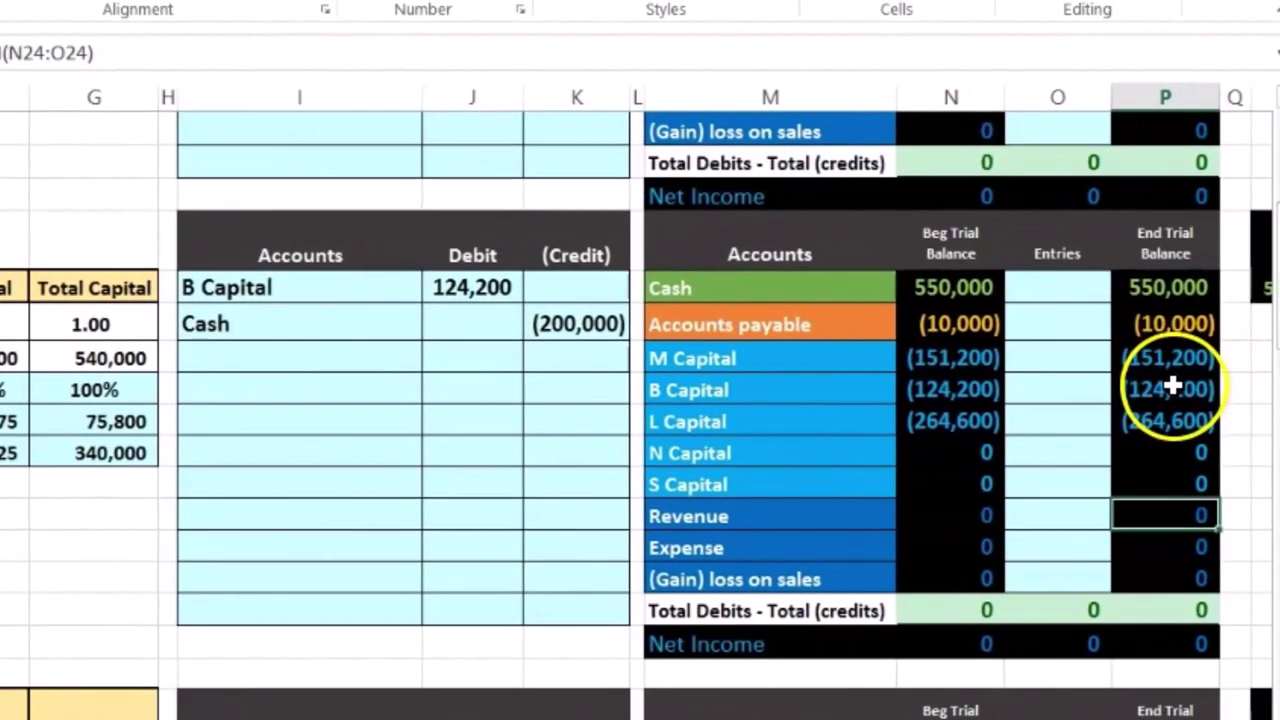
Step: Compare the partners' capital balances in the ending trial balance with the remaining capital total in G22
{"action": "left_click", "coordinate": [1178, 383]}
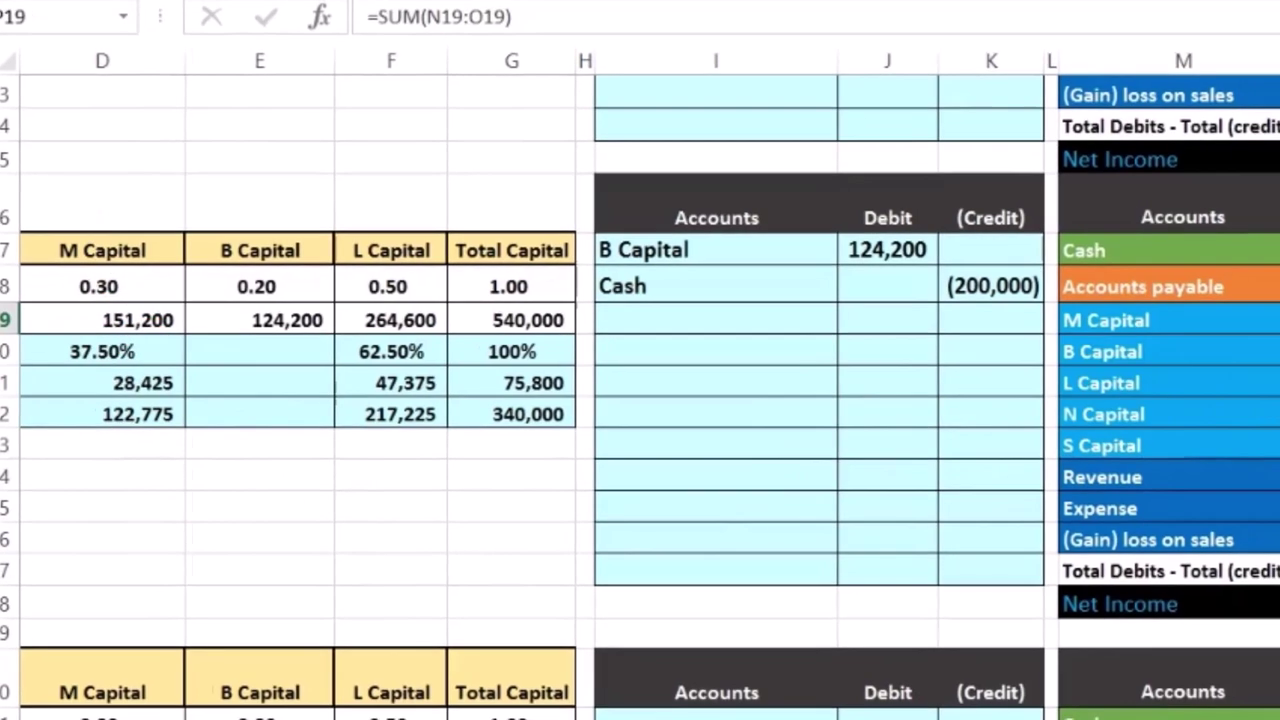
{"action": "key", "text": "Down"}
{"action": "key", "text": "Down"}
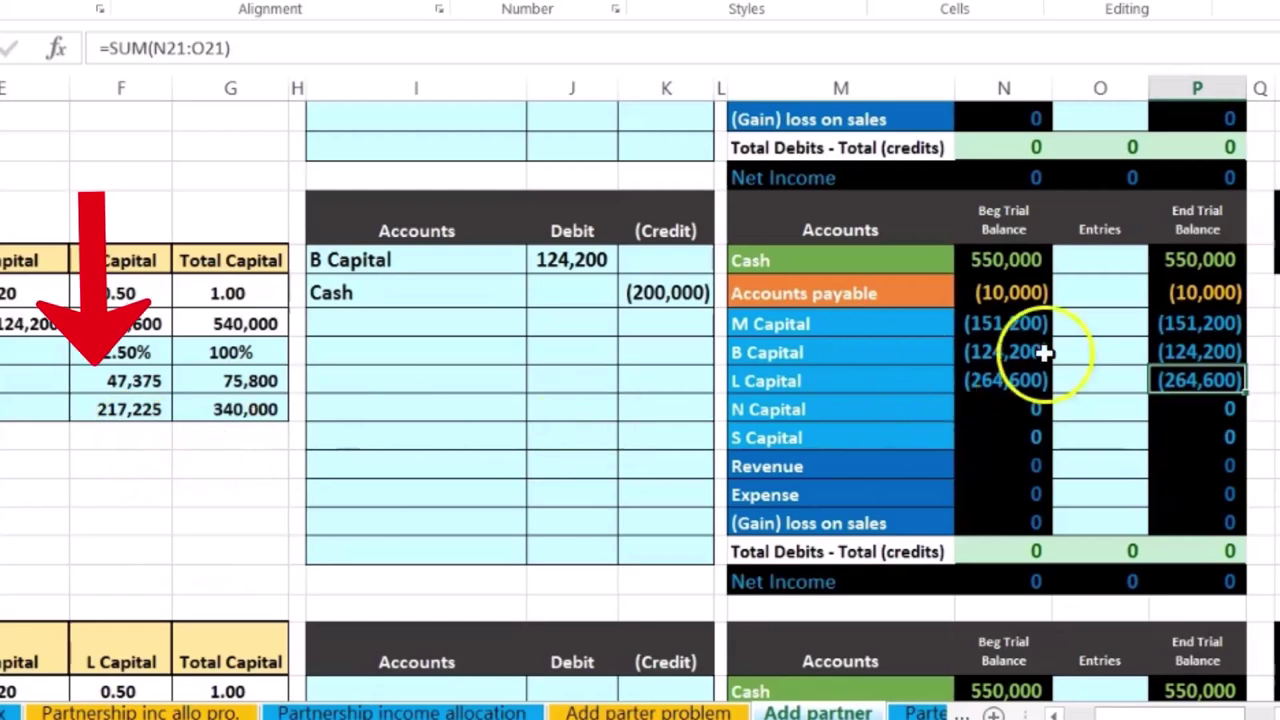
{"action": "left_click", "coordinate": [273, 415]}
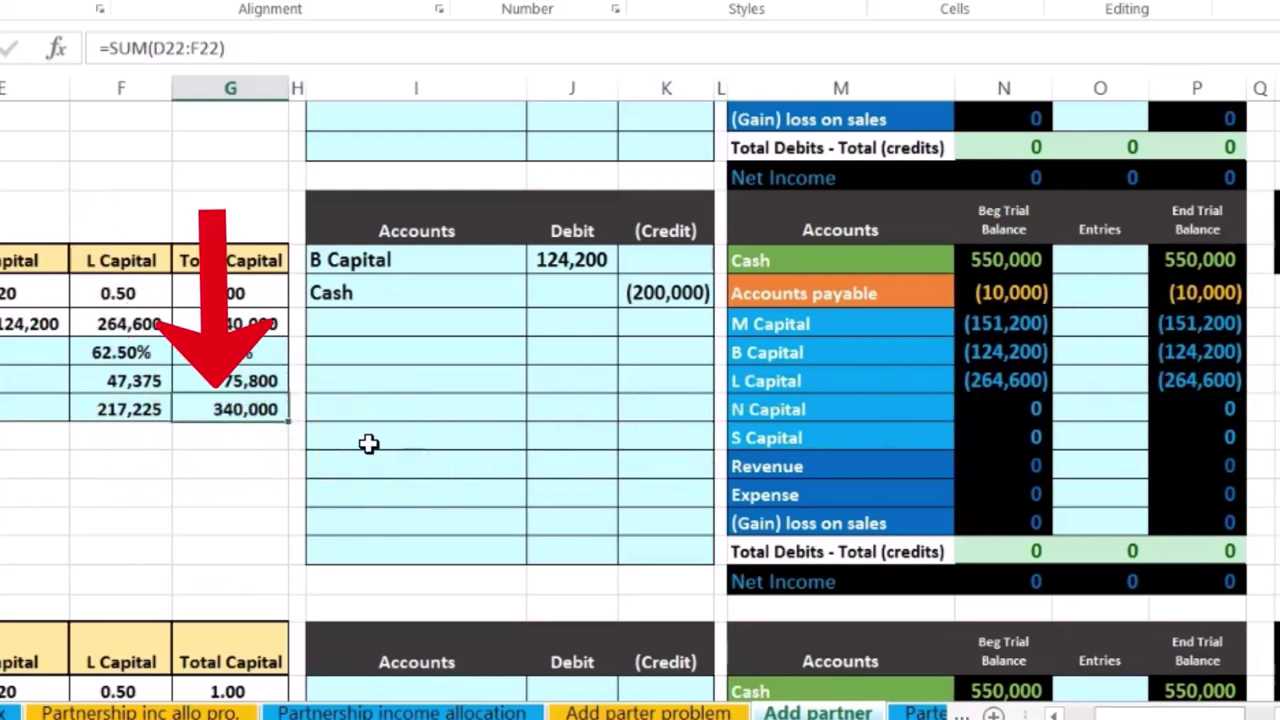
Step: Copy the M Capital account name from the trial balance into I19 of the journal entry as a value only
{"action": "left_click", "coordinate": [370, 320]}
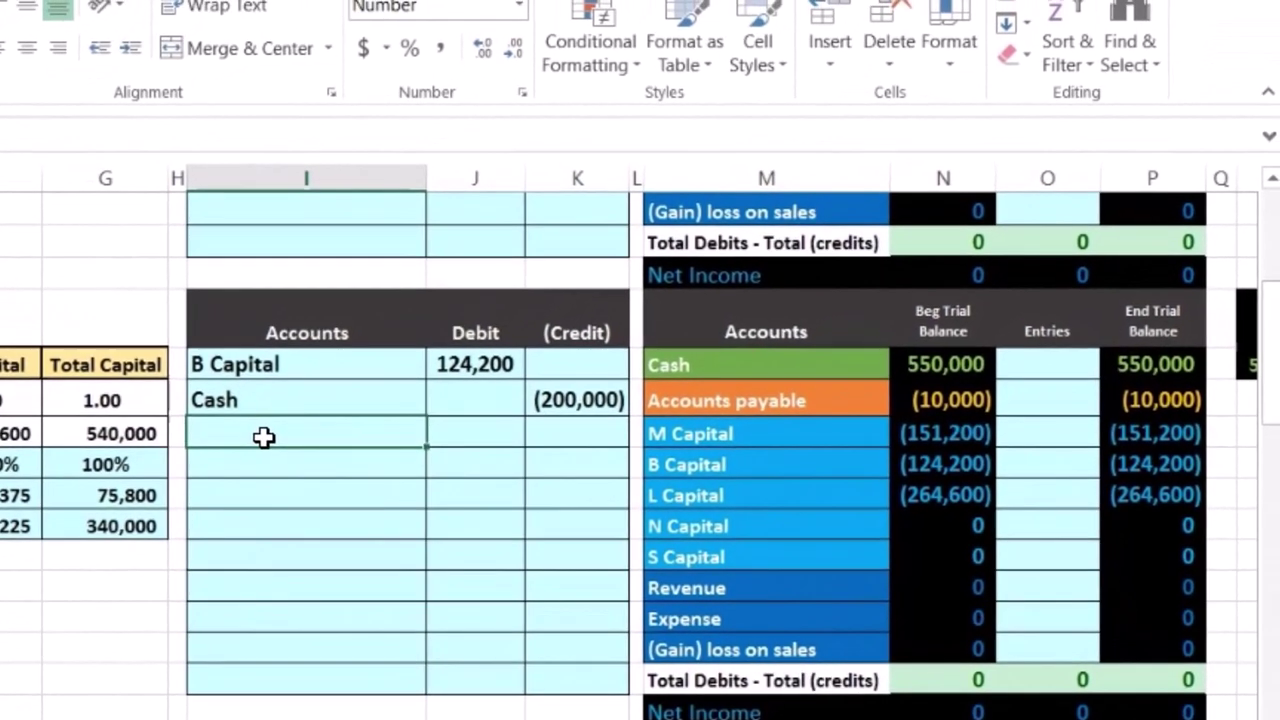
{"action": "left_click", "coordinate": [730, 432]}
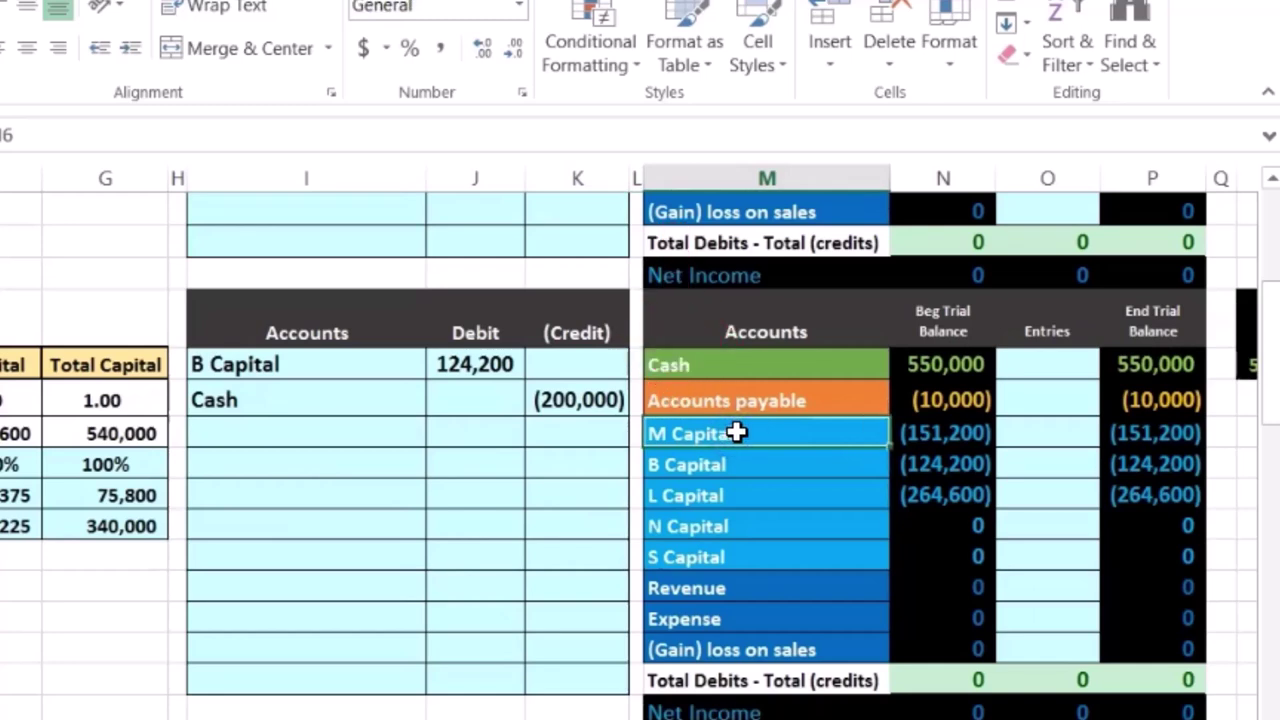
{"action": "right_click", "coordinate": [736, 432]}
{"action": "left_click", "coordinate": [780, 373]}
{"action": "left_click", "coordinate": [309, 434]}
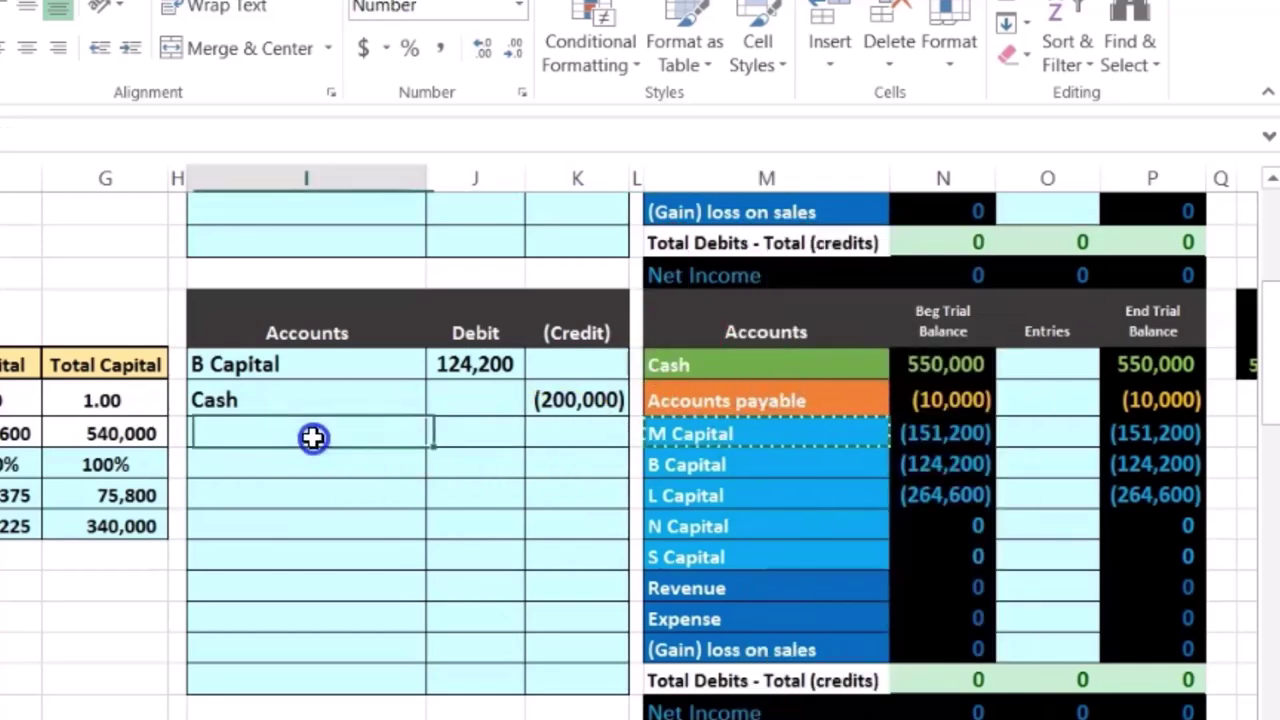
{"action": "right_click", "coordinate": [320, 437]}
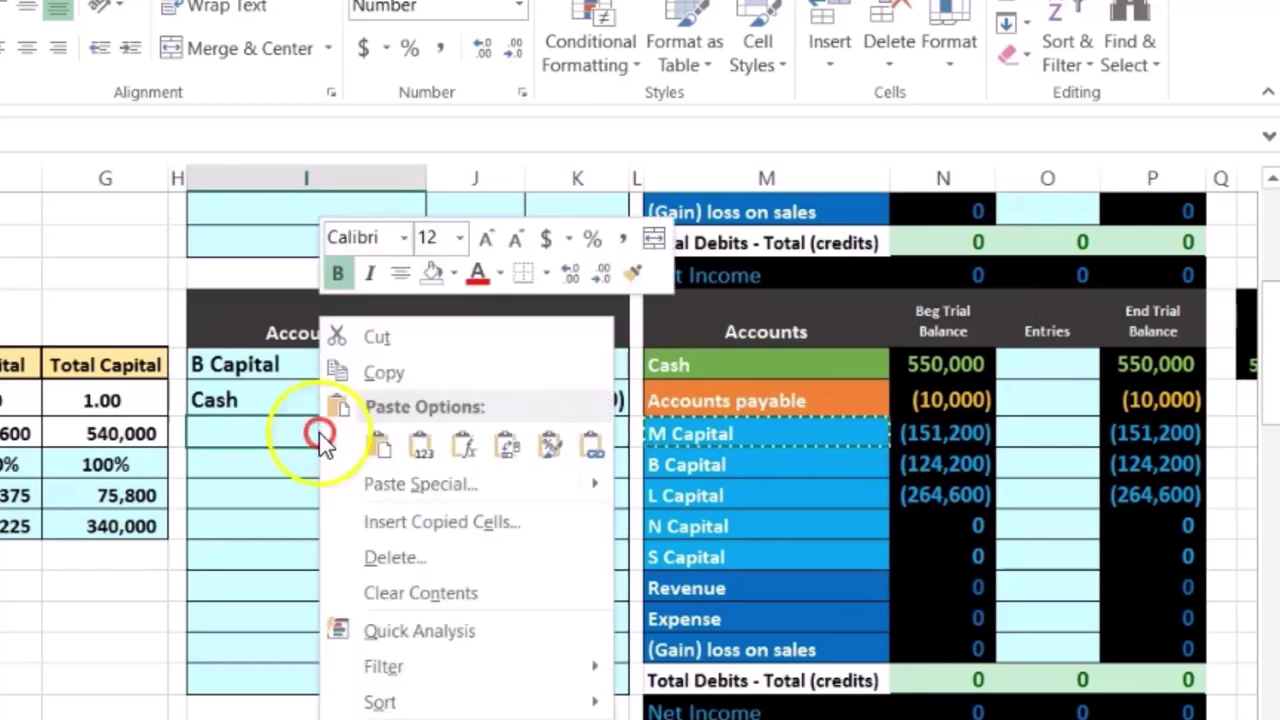
{"action": "left_click", "coordinate": [380, 445]}
Step: Enter M Capital's share of the decrease from D21, 28425, as its debit in J19
{"action": "left_click", "coordinate": [459, 435]}
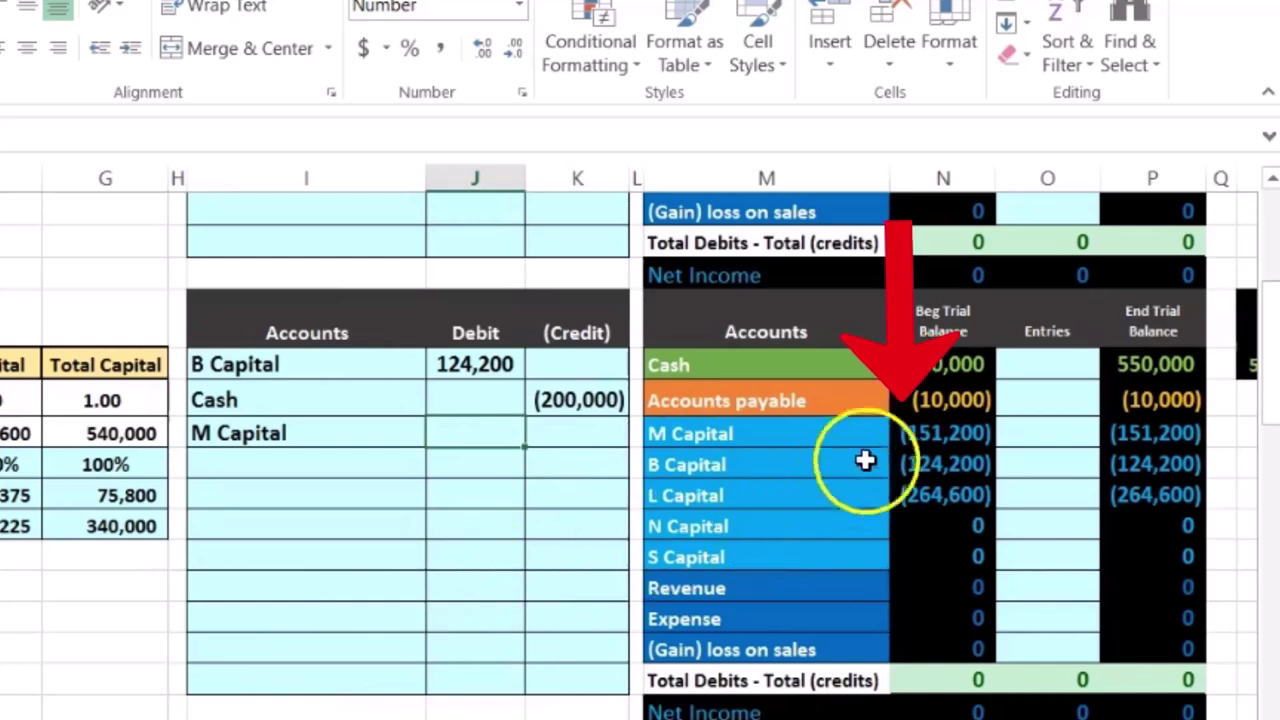
{"action": "left_click", "coordinate": [928, 430]}
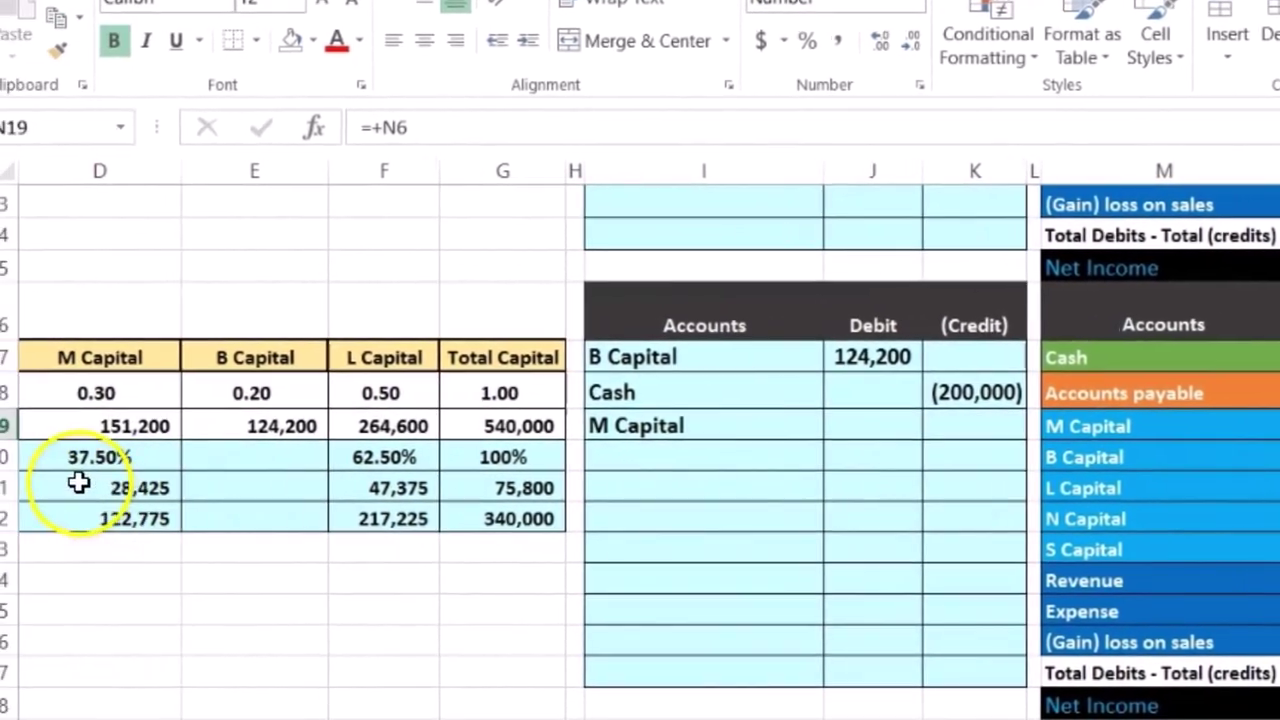
{"action": "left_click", "coordinate": [69, 481]}
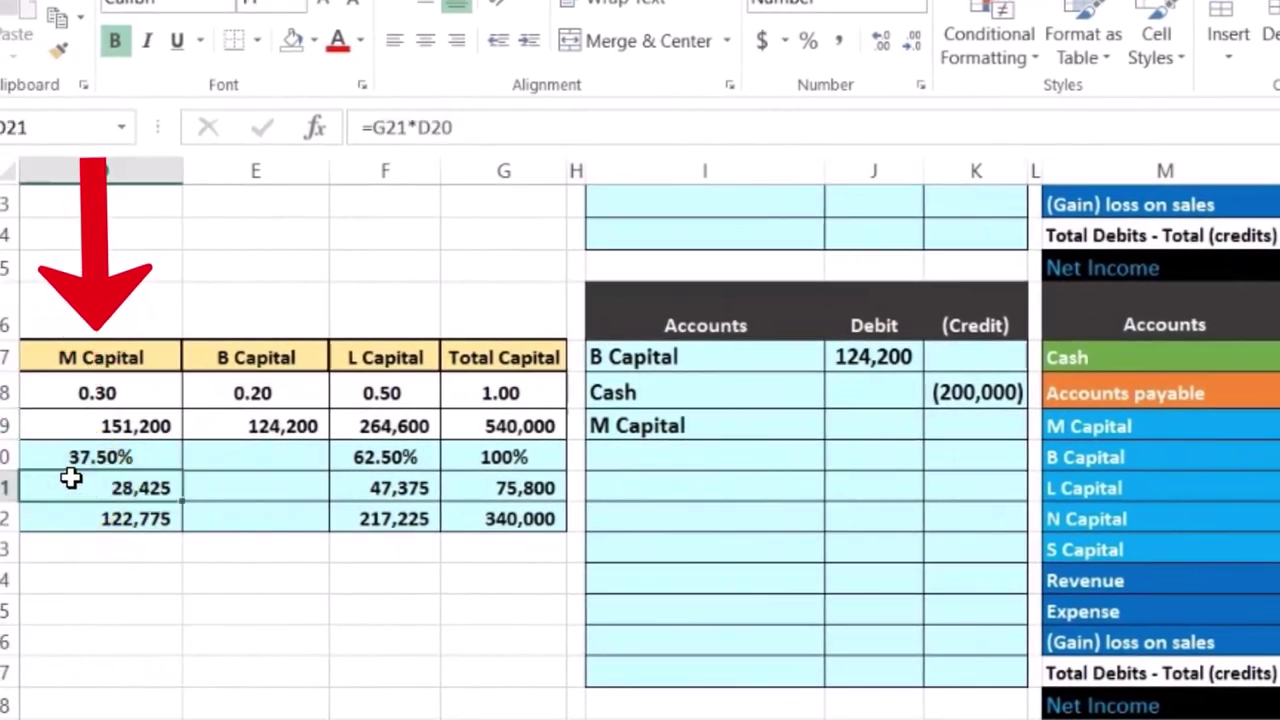
{"action": "left_click_drag", "start_coordinate": [66, 480], "coordinate": [64, 526]}
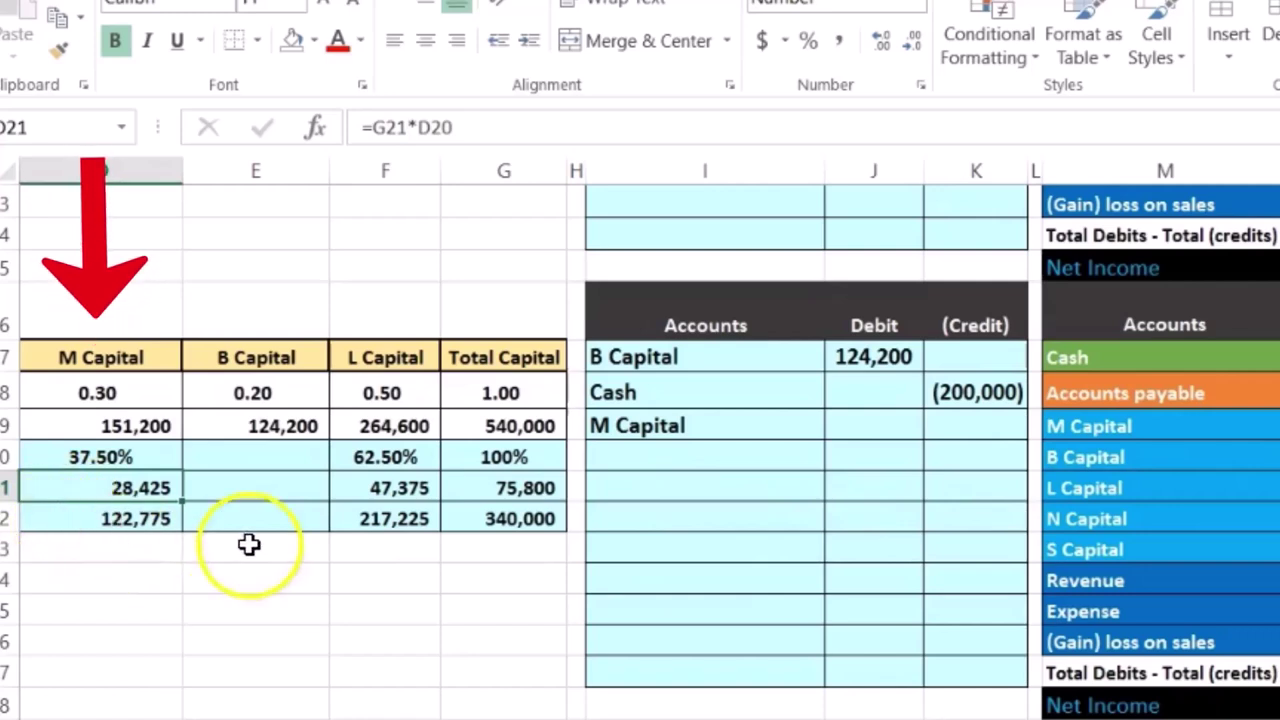
{"action": "left_click", "coordinate": [840, 435]}
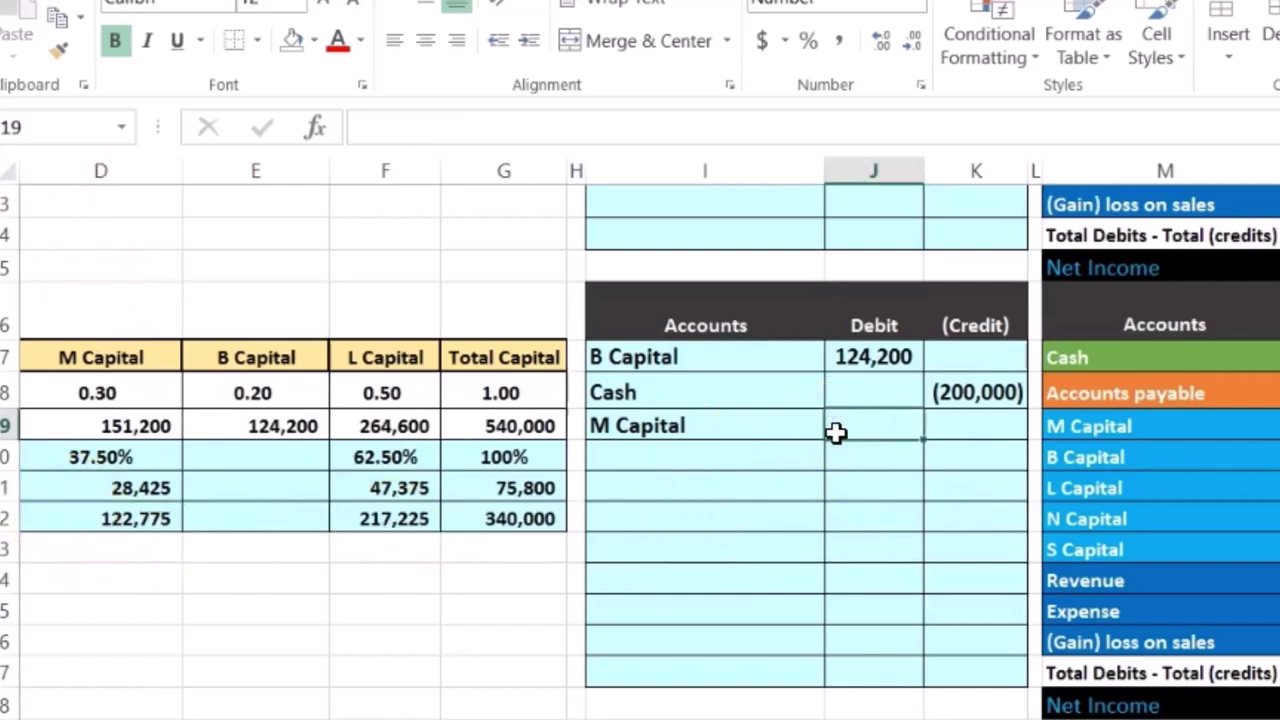
{"action": "type", "text": "28,"}
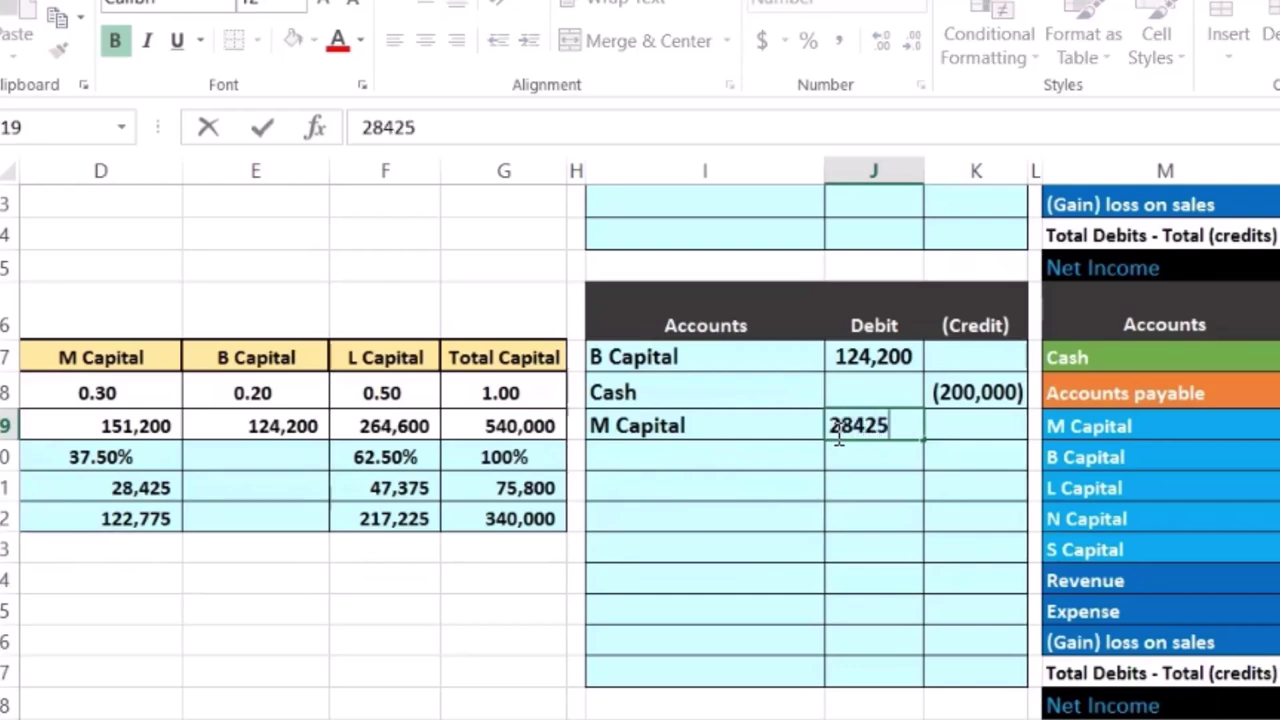
{"action": "type", "text": "425"}
{"action": "key", "text": "Return"}
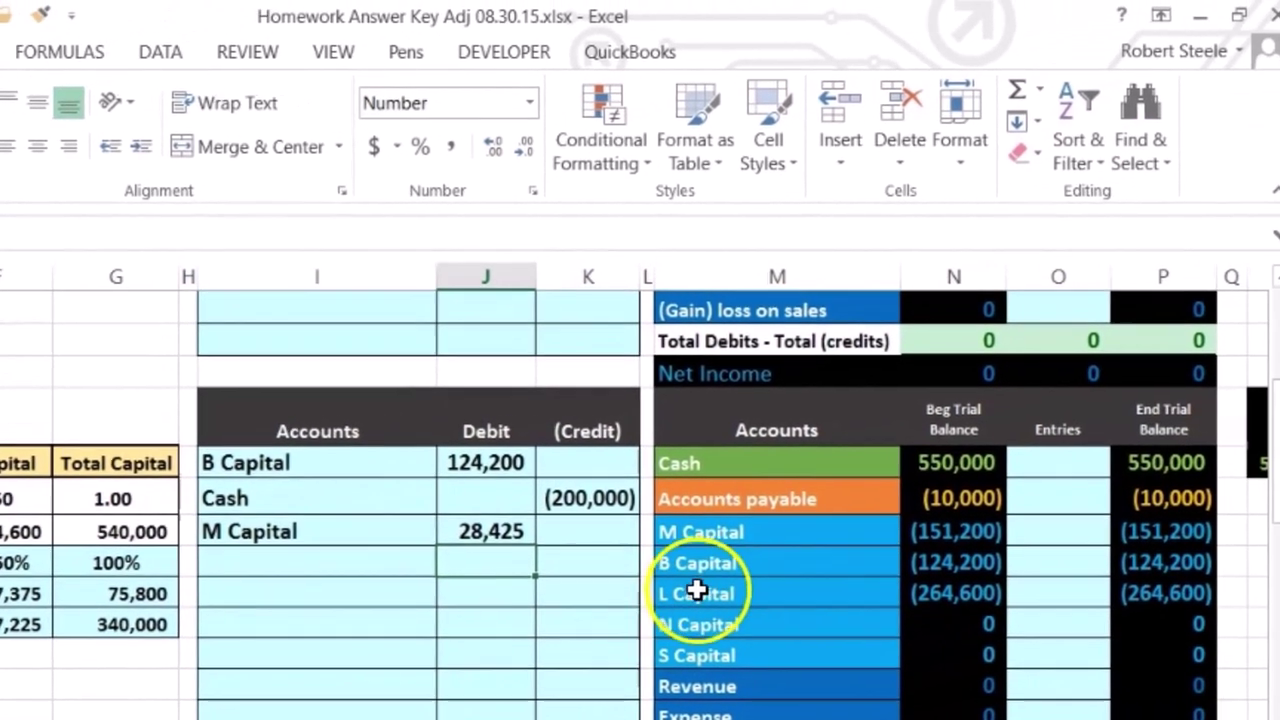
Step: Copy the L Capital account name from the trial balance into I20 of the journal entry as a value only
{"action": "left_click", "coordinate": [1090, 479]}
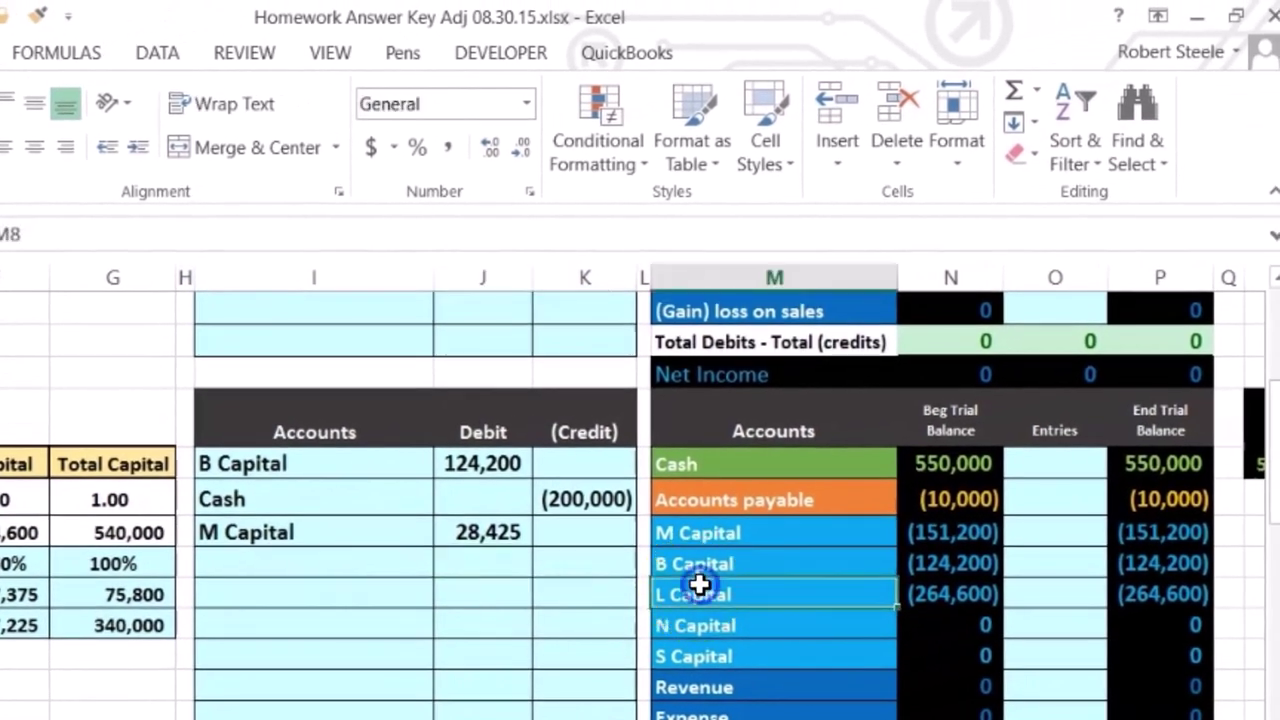
{"action": "right_click", "coordinate": [830, 594]}
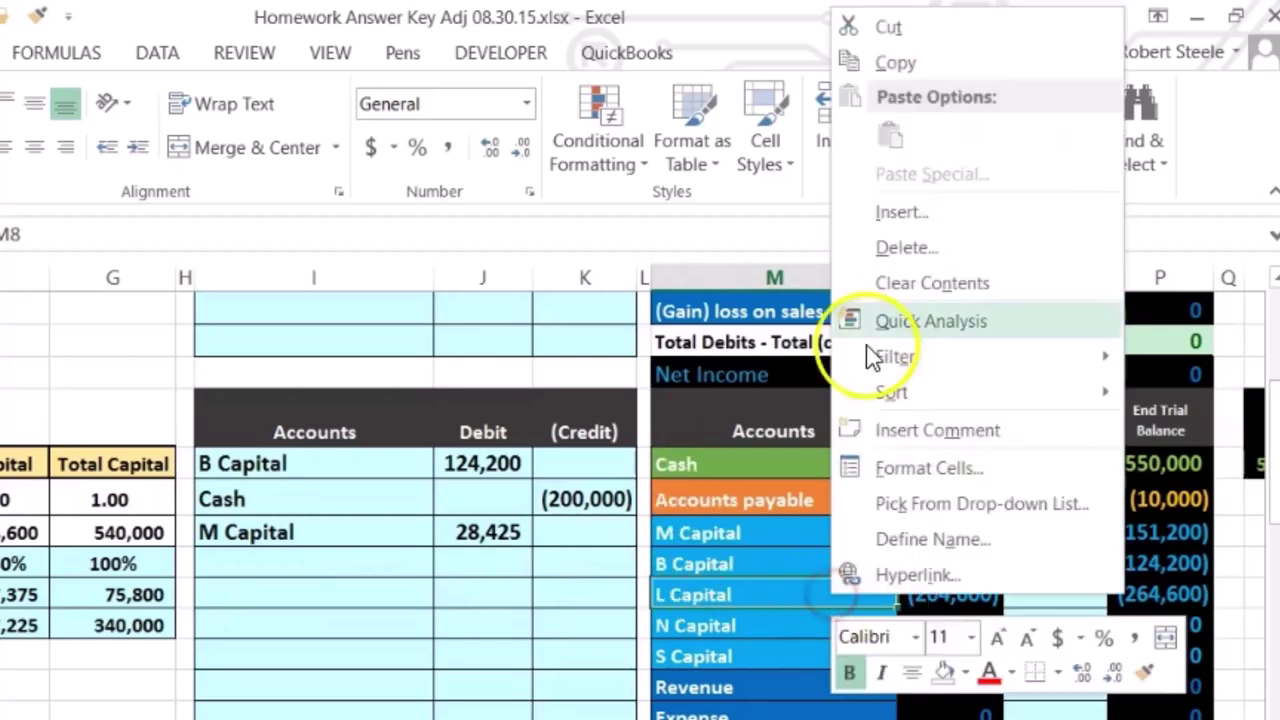
{"action": "left_click", "coordinate": [880, 58]}
{"action": "left_click", "coordinate": [306, 562]}
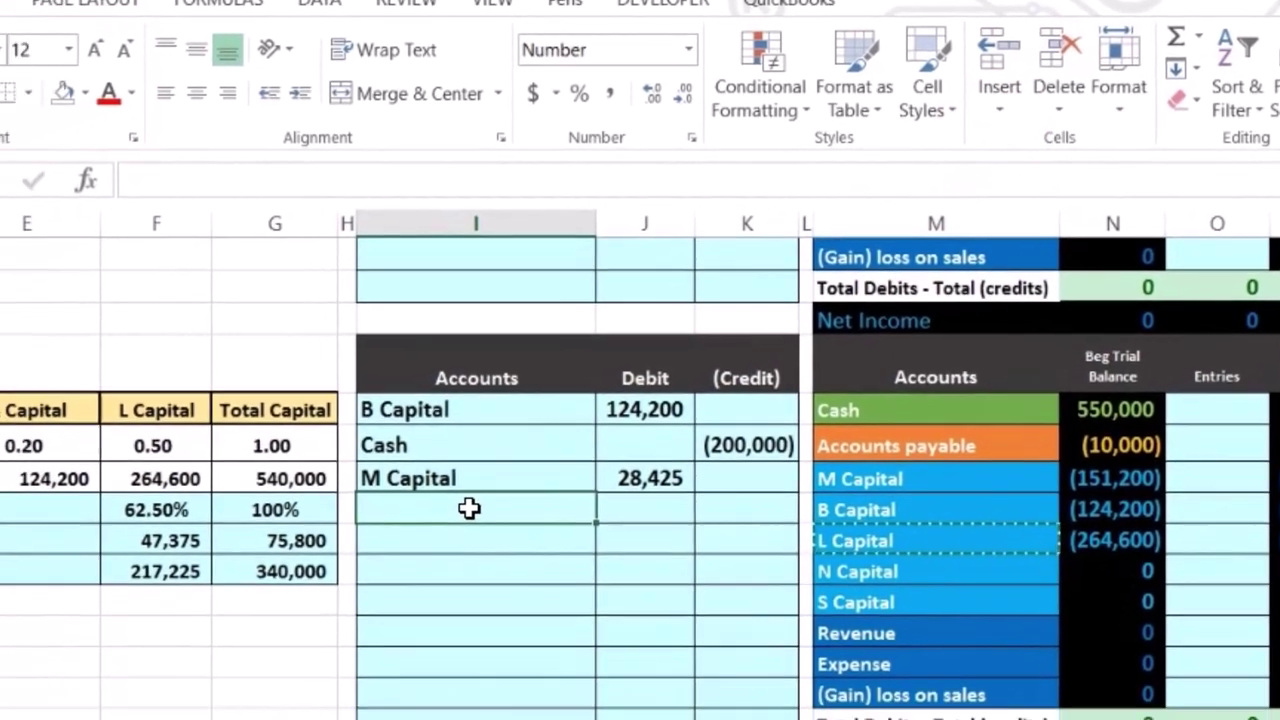
{"action": "right_click", "coordinate": [309, 565]}
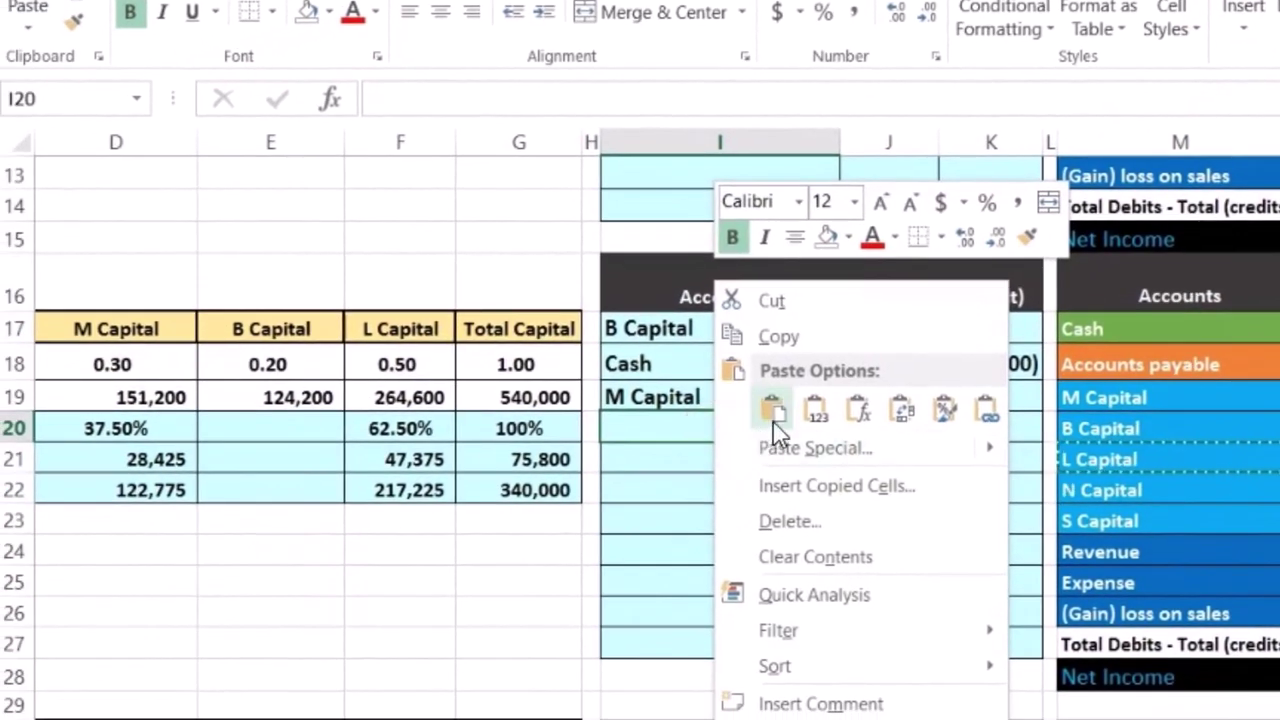
{"action": "left_click", "coordinate": [812, 413]}
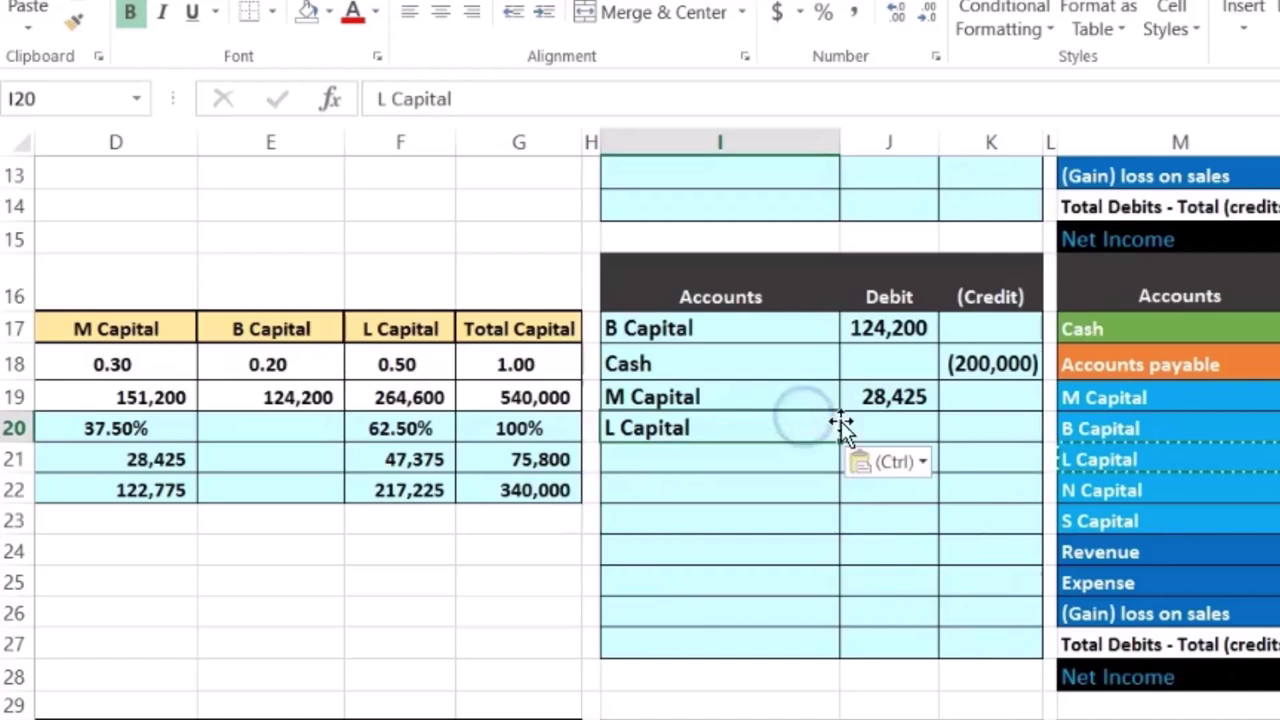
Step: Enter L Capital's share of the decrease from F21, 47375, as its debit in J20
{"action": "left_click", "coordinate": [862, 424]}
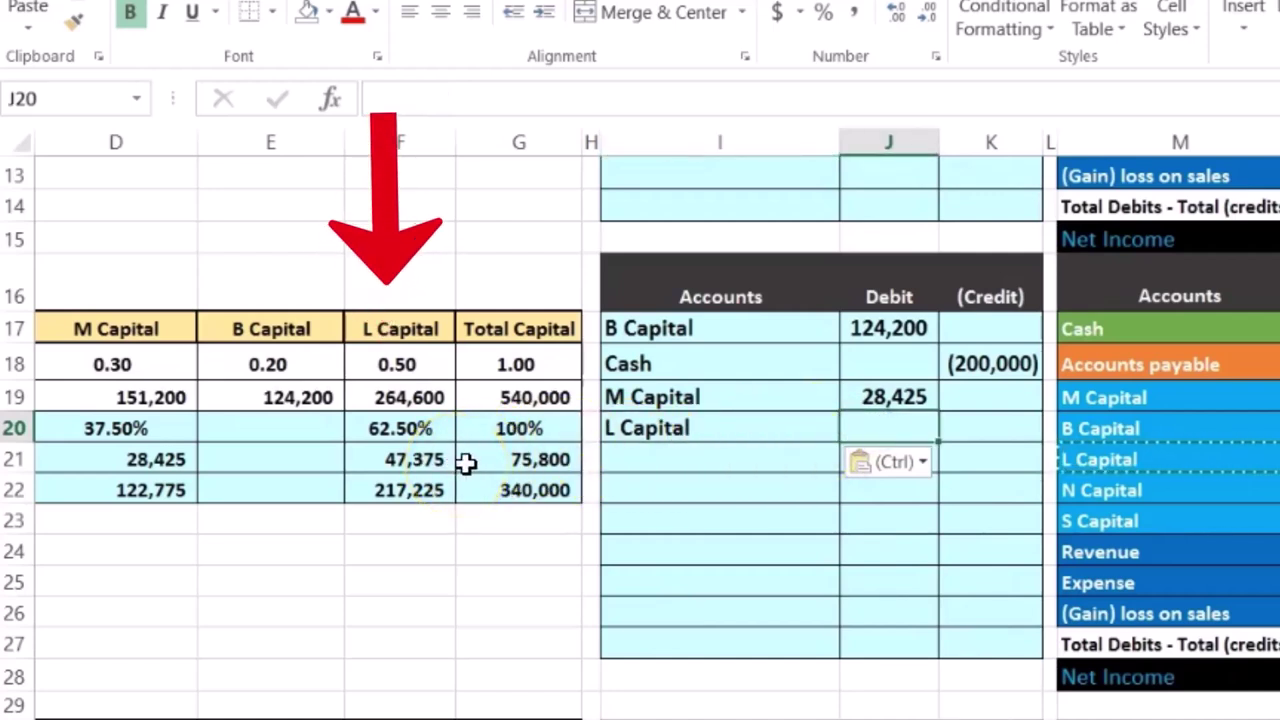
{"action": "type", "text": "47,375"}
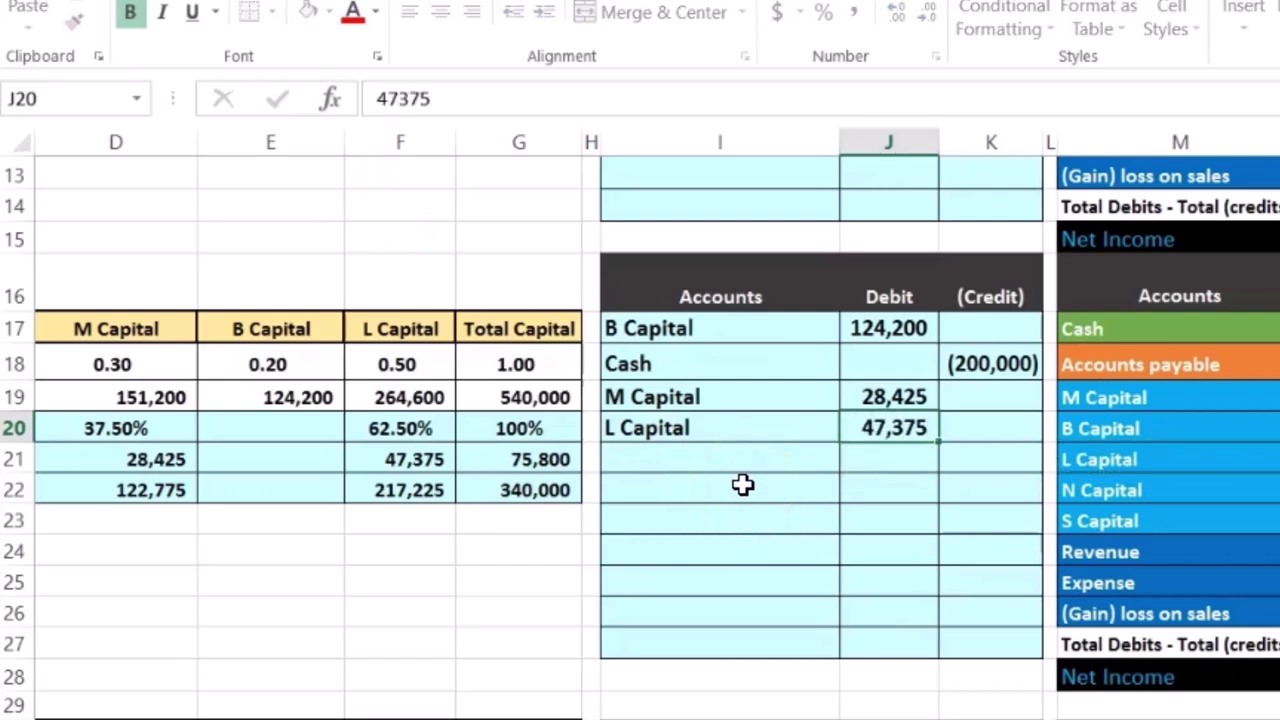
{"action": "key", "text": "Return"}
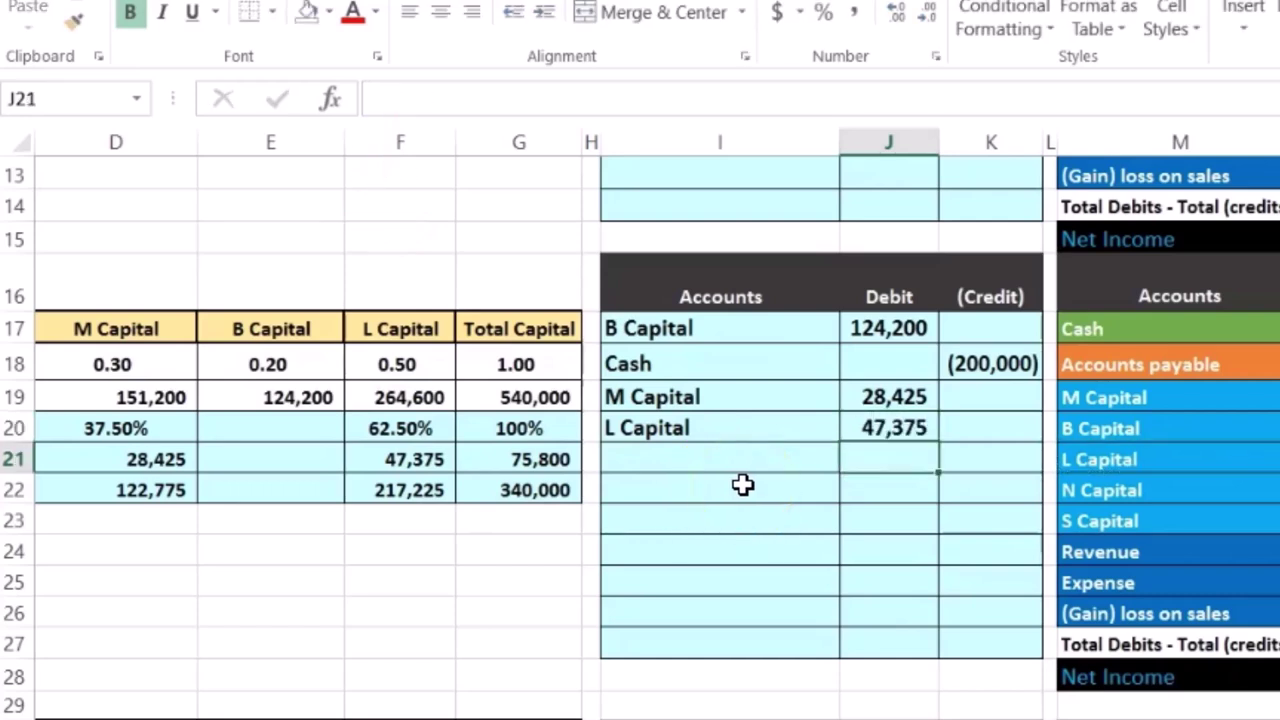
Step: Check the journal entry's debits against its credit and review the M and L Capital debits alongside the remaining balances in row 22
{"action": "left_click", "coordinate": [409, 492]}
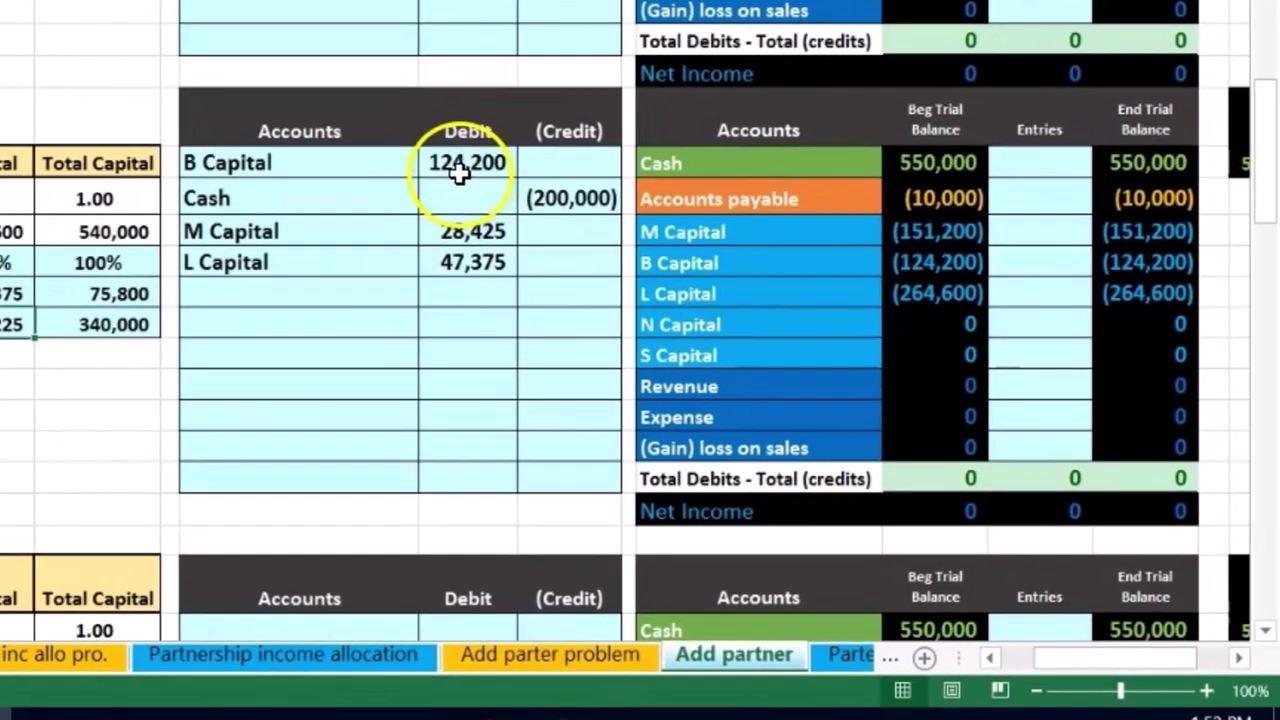
{"action": "left_click_drag", "start_coordinate": [583, 210], "coordinate": [578, 289]}
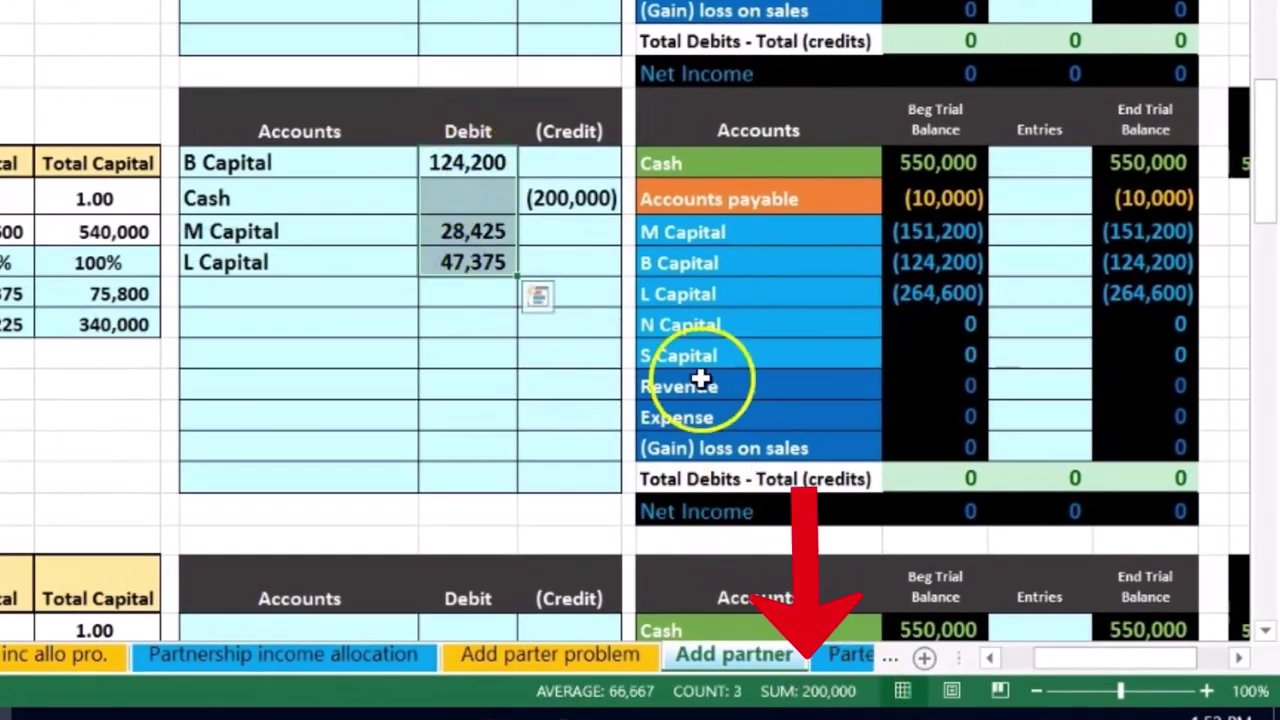
{"action": "left_click_drag", "start_coordinate": [460, 165], "coordinate": [541, 254]}
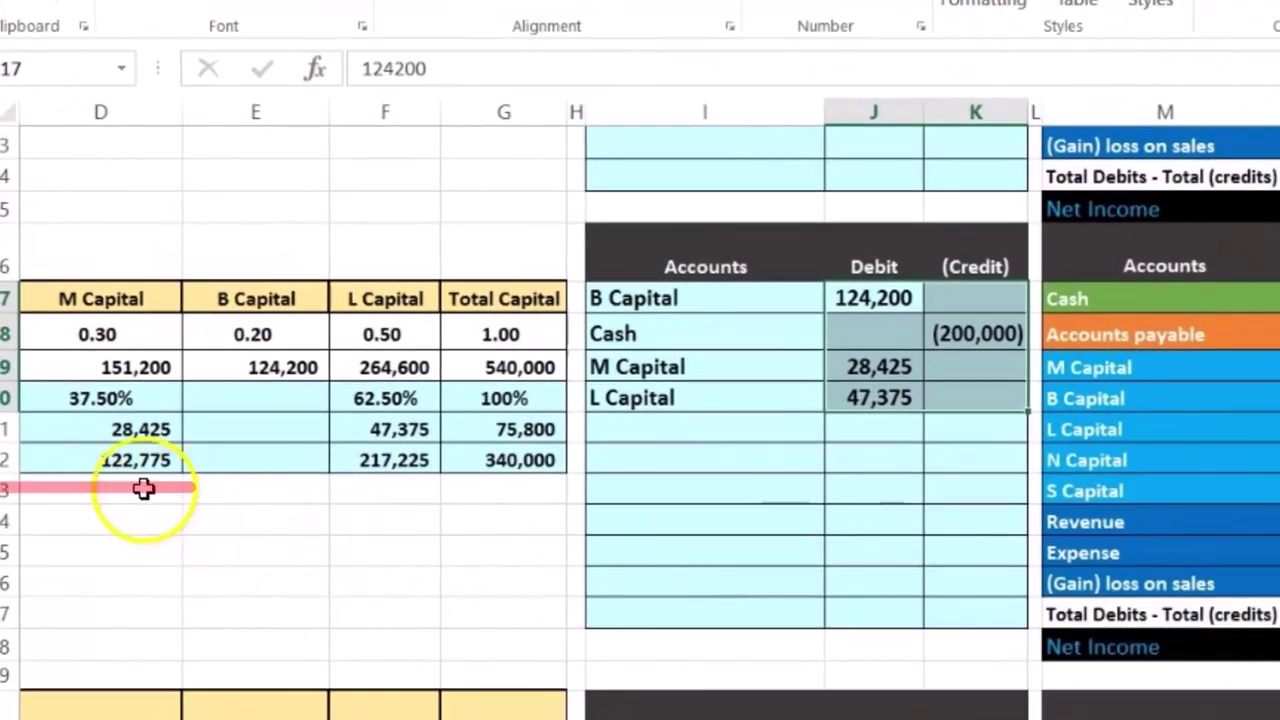
{"action": "left_click", "coordinate": [37, 432]}
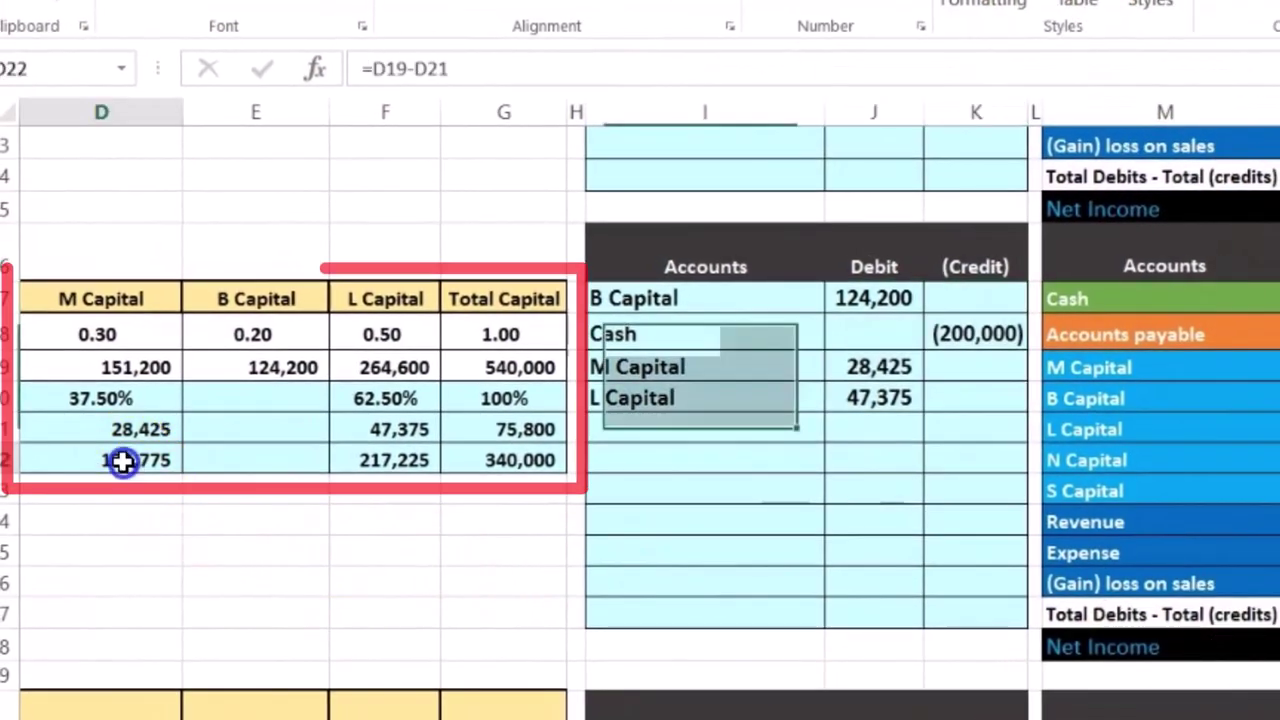
{"action": "key", "text": "Right"}
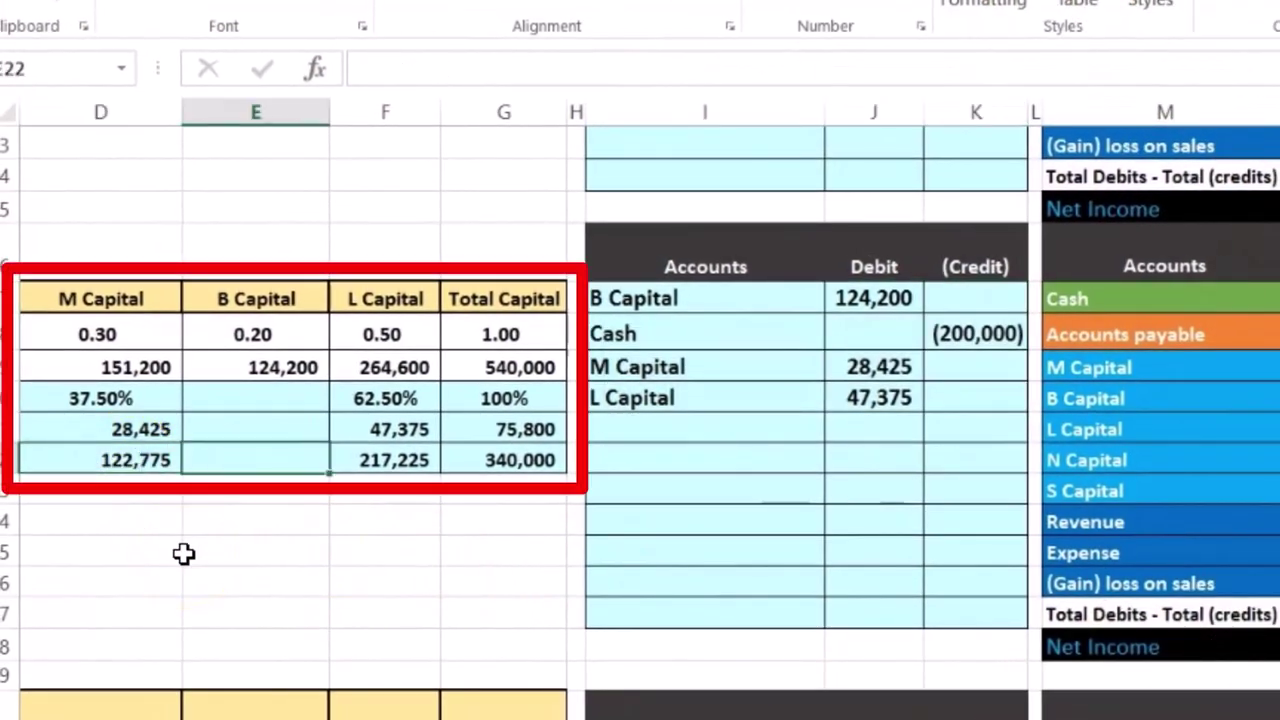
{"action": "key", "text": "Right"}
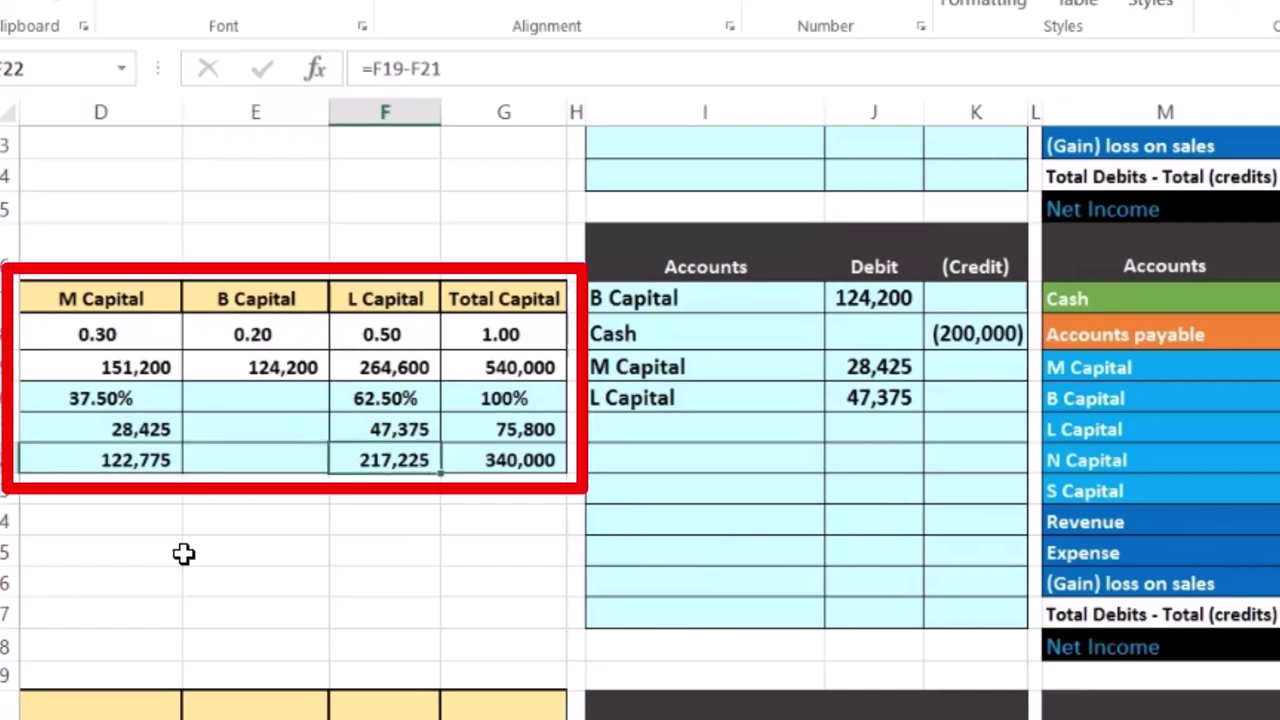
{"action": "key", "text": "Right"}
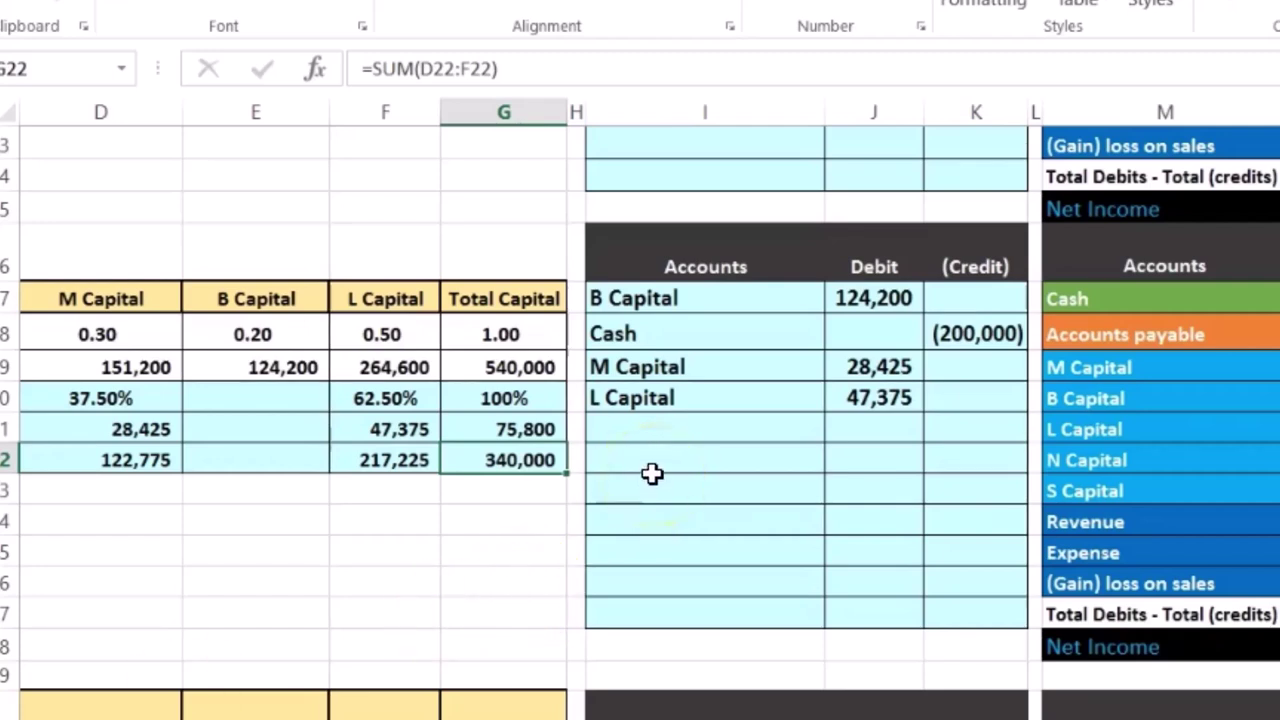
{"action": "left_click", "coordinate": [866, 367]}
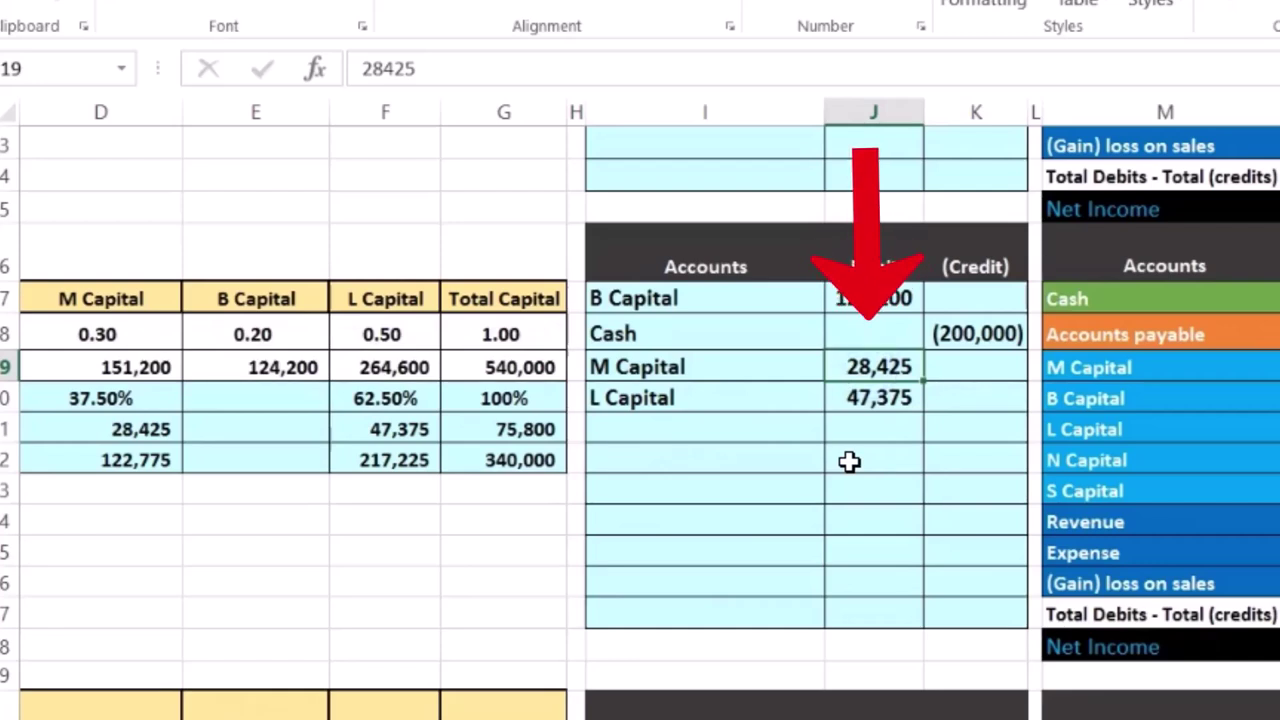
{"action": "left_click_drag", "start_coordinate": [768, 370], "coordinate": [853, 380]}
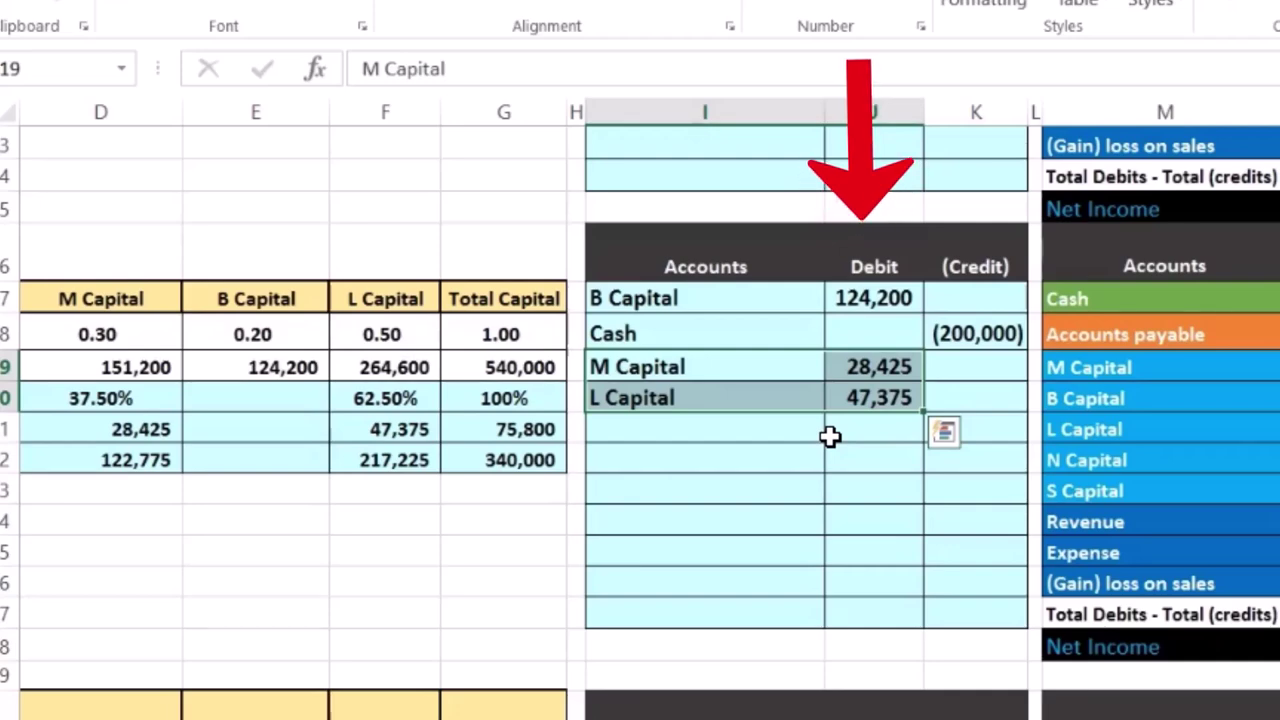
Step: Post the B Capital debit to the trial balance's Entries column in O20 with the formula =J17
{"action": "key", "text": "Down"}
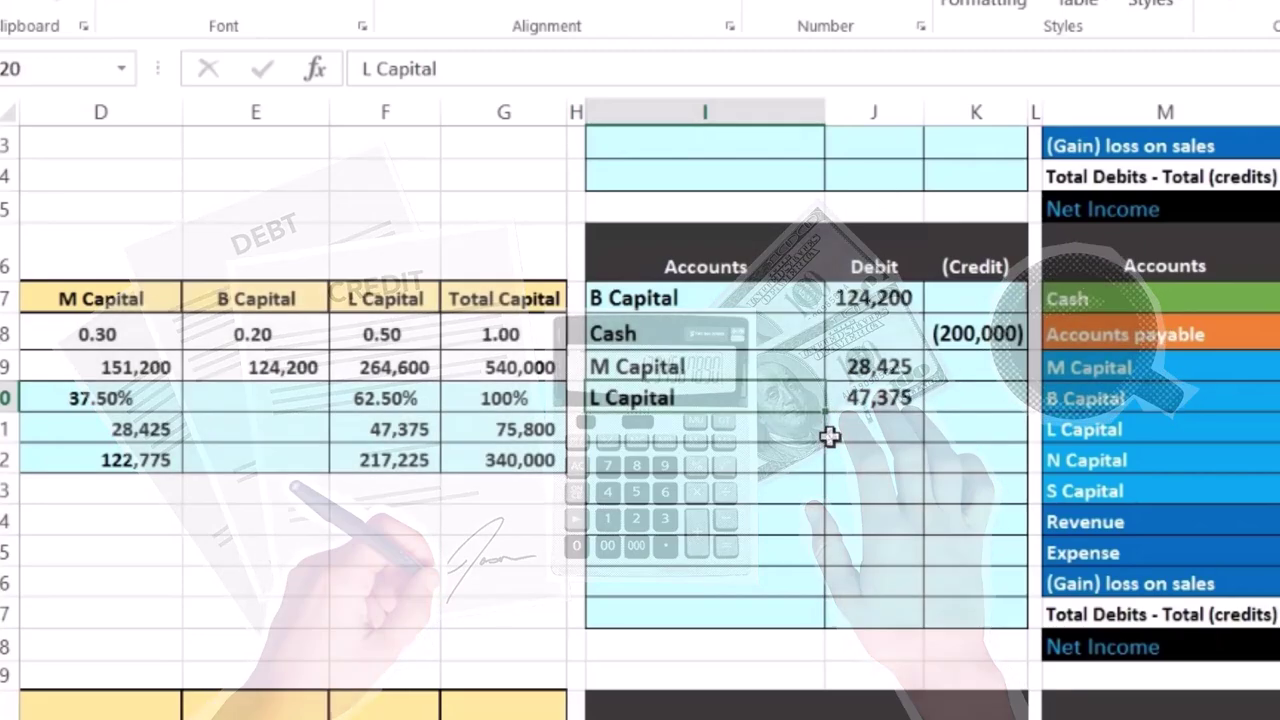
{"action": "key", "text": "Right"}
{"action": "key", "text": "Right"}
{"action": "key", "text": "Right"}
{"action": "key", "text": "Right"}
{"action": "key", "text": "Right"}
{"action": "key", "text": "Right"}
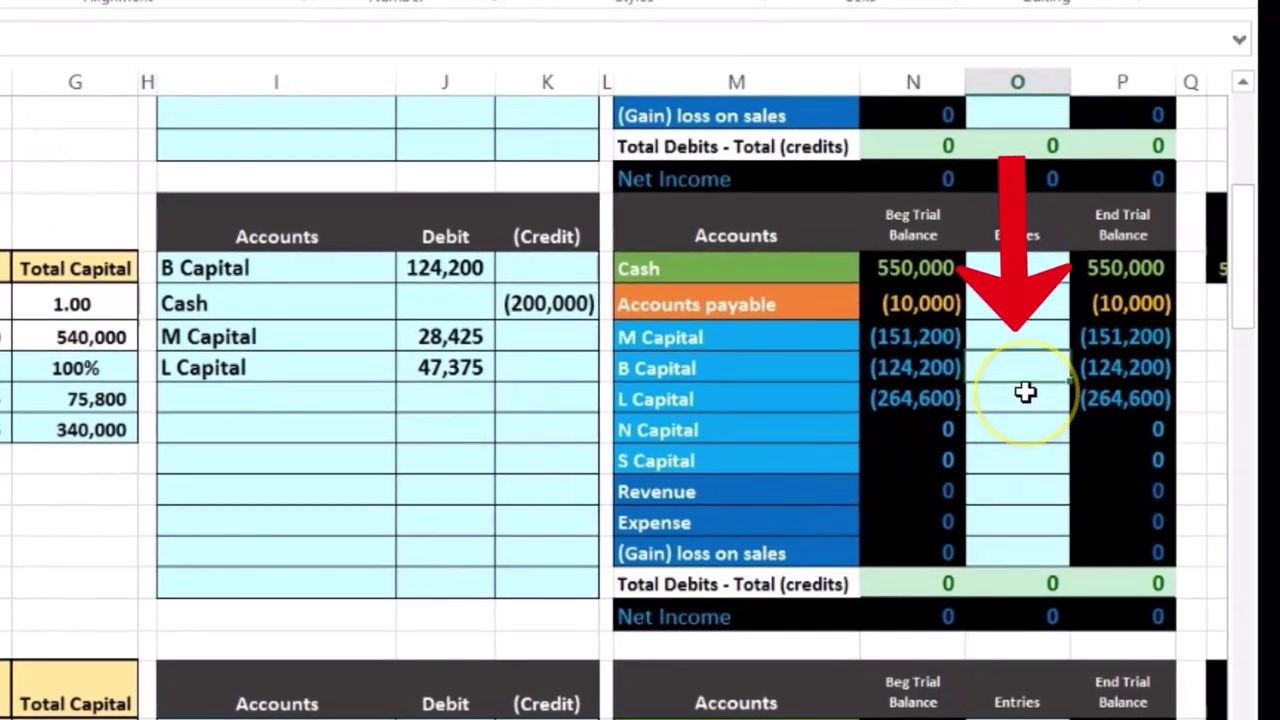
{"action": "type", "text": "="}
{"action": "left_click", "coordinate": [463, 264]}
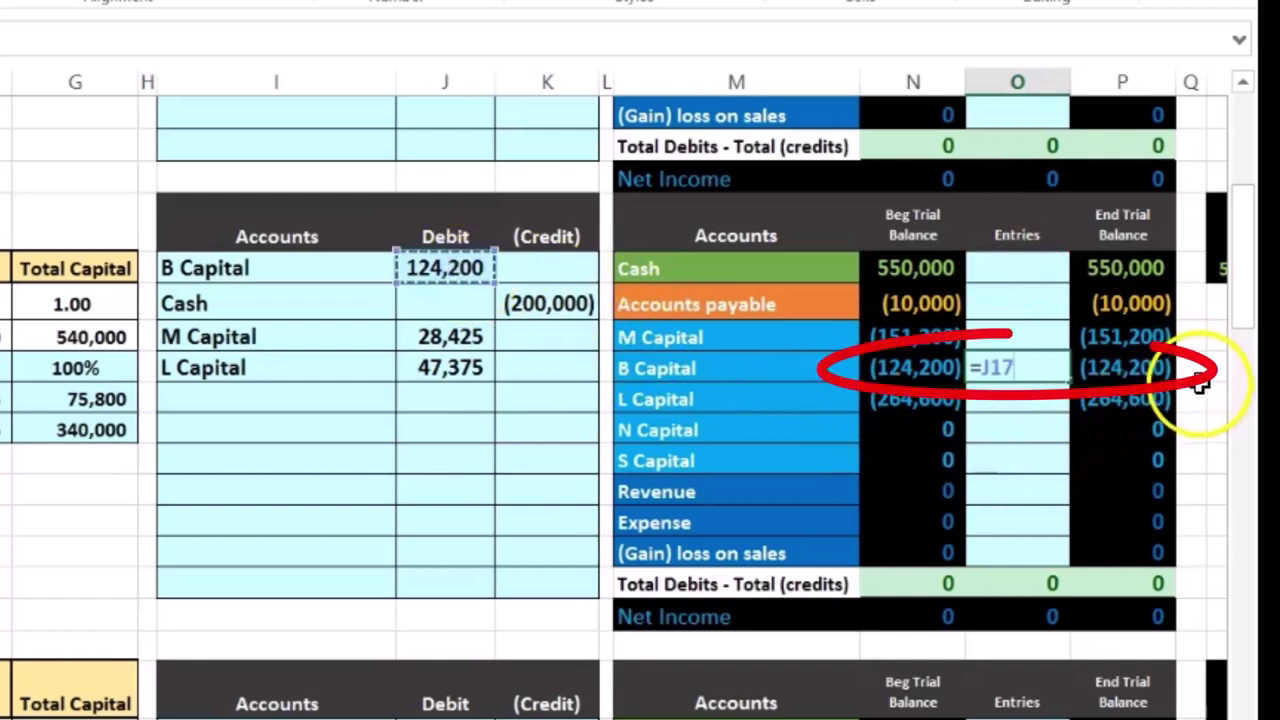
{"action": "key", "text": "Return"}
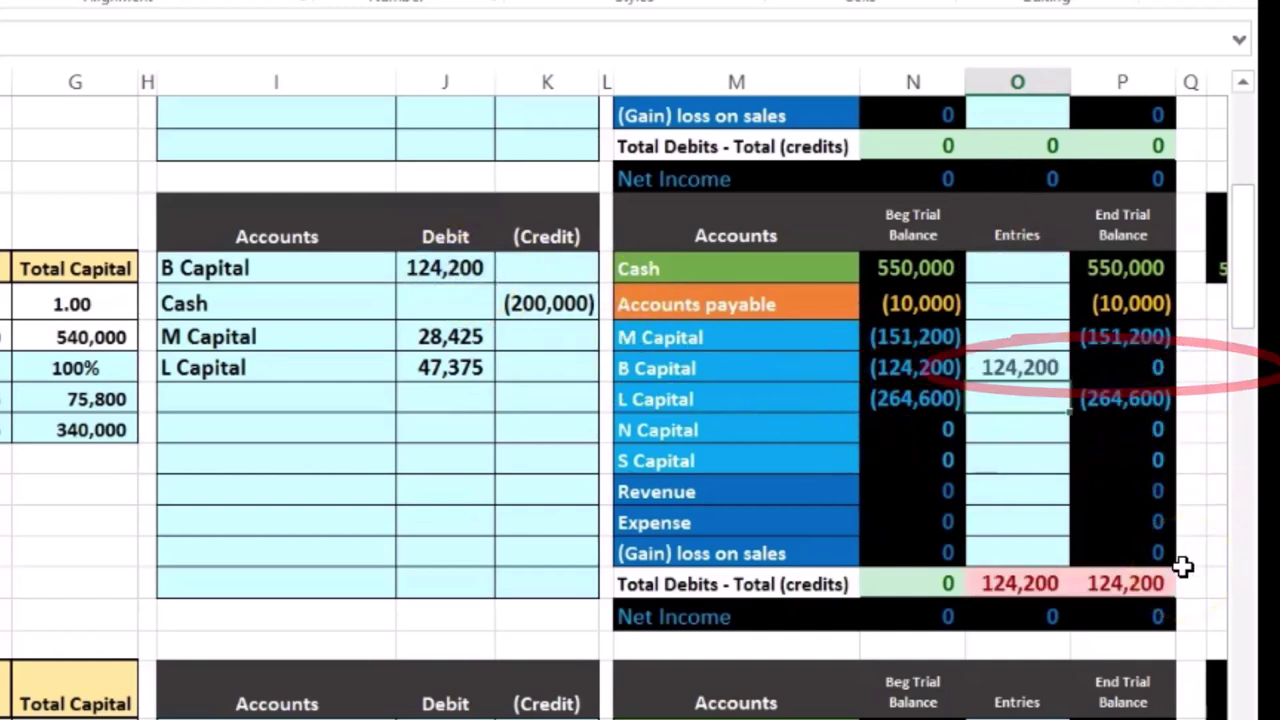
Step: Post the journal entry's Cash credit to the trial balance's Entries column in O17 with the formula =K18
{"action": "key", "text": "Right"}
{"action": "key", "text": "Right"}
{"action": "key", "text": "Right"}
{"action": "key", "text": "Right"}
{"action": "key", "text": "Right"}
{"action": "key", "text": "Right"}
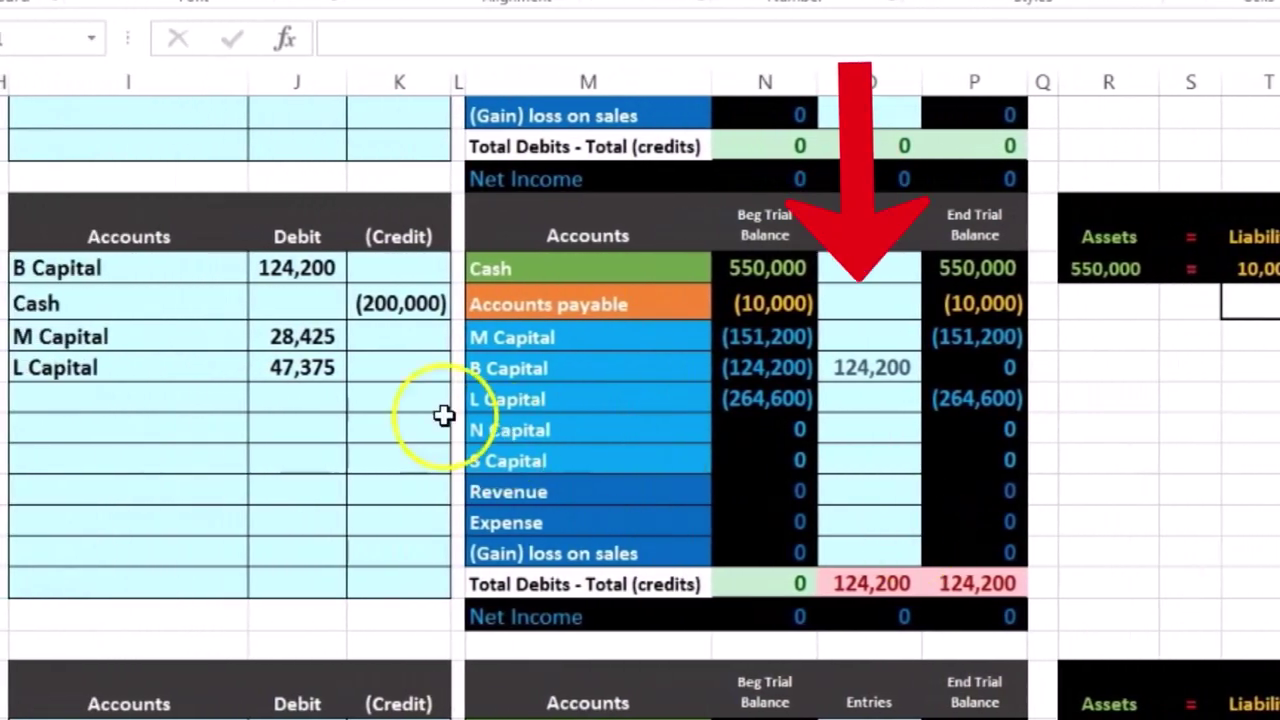
{"action": "left_click", "coordinate": [190, 303]}
{"action": "left_click_drag", "start_coordinate": [232, 303], "coordinate": [366, 294]}
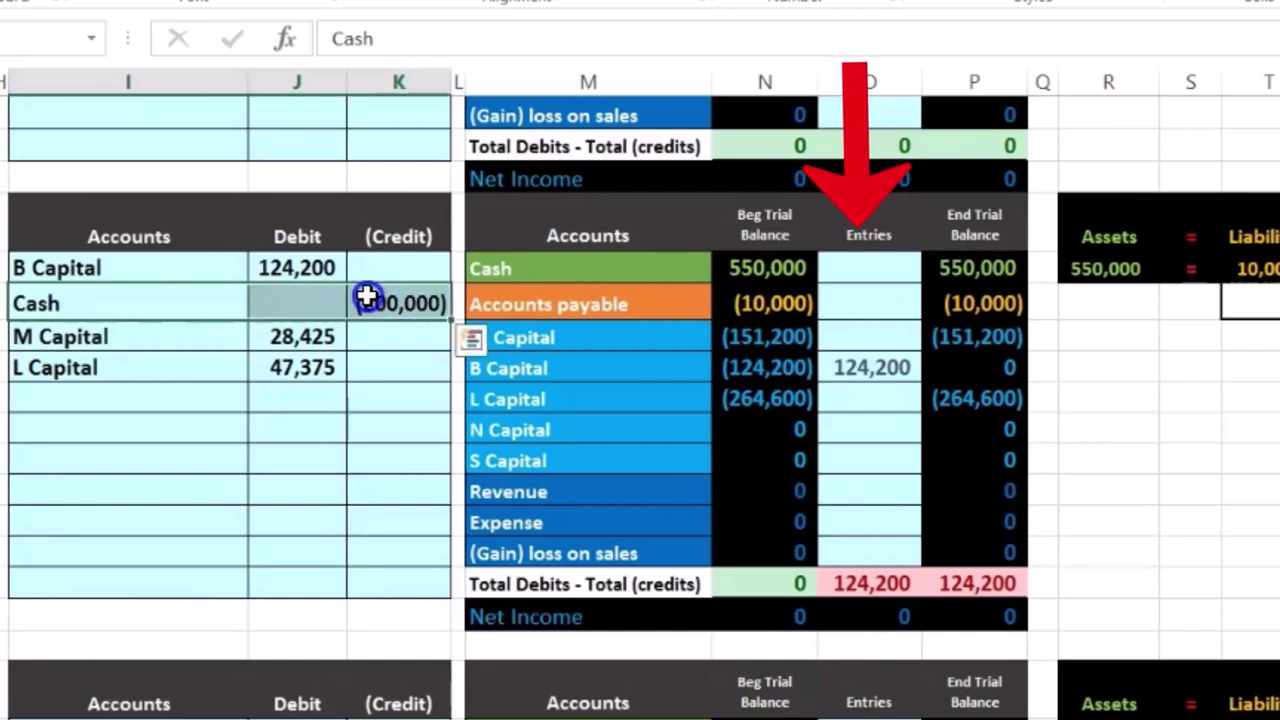
{"action": "left_click", "coordinate": [520, 267]}
{"action": "left_click", "coordinate": [860, 268]}
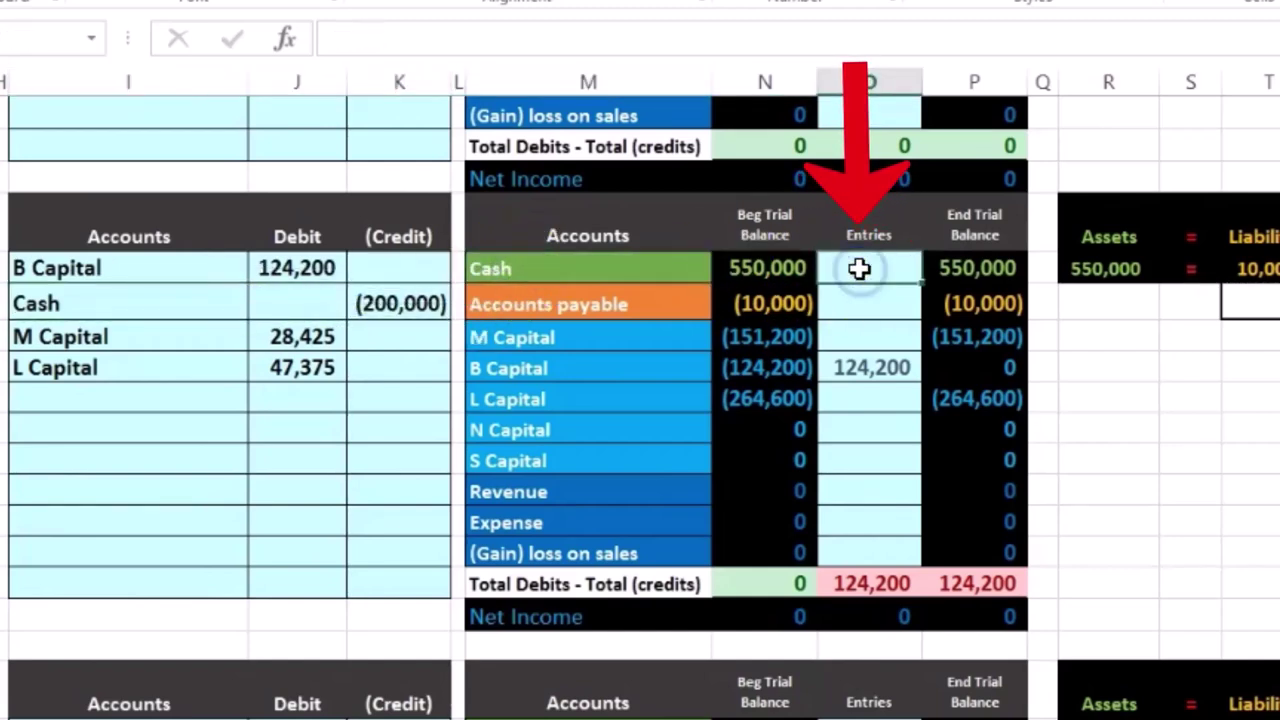
{"action": "left_click", "coordinate": [873, 304]}
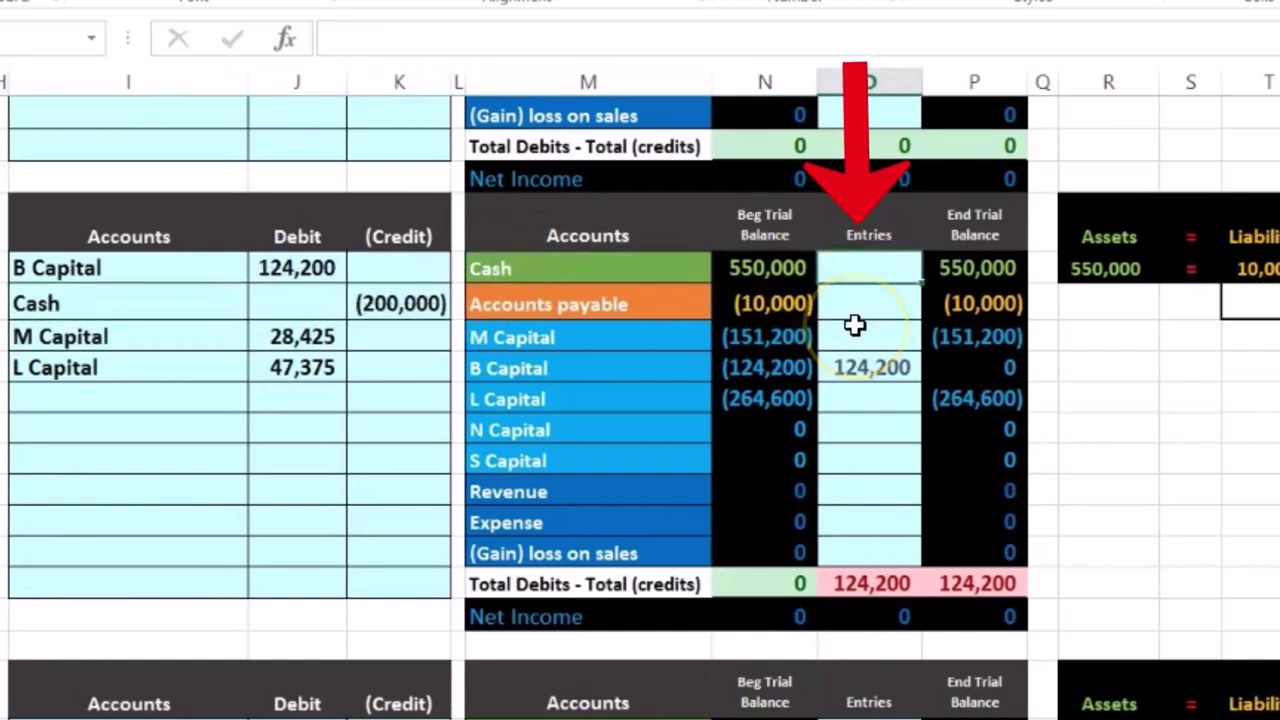
{"action": "left_click", "coordinate": [420, 304]}
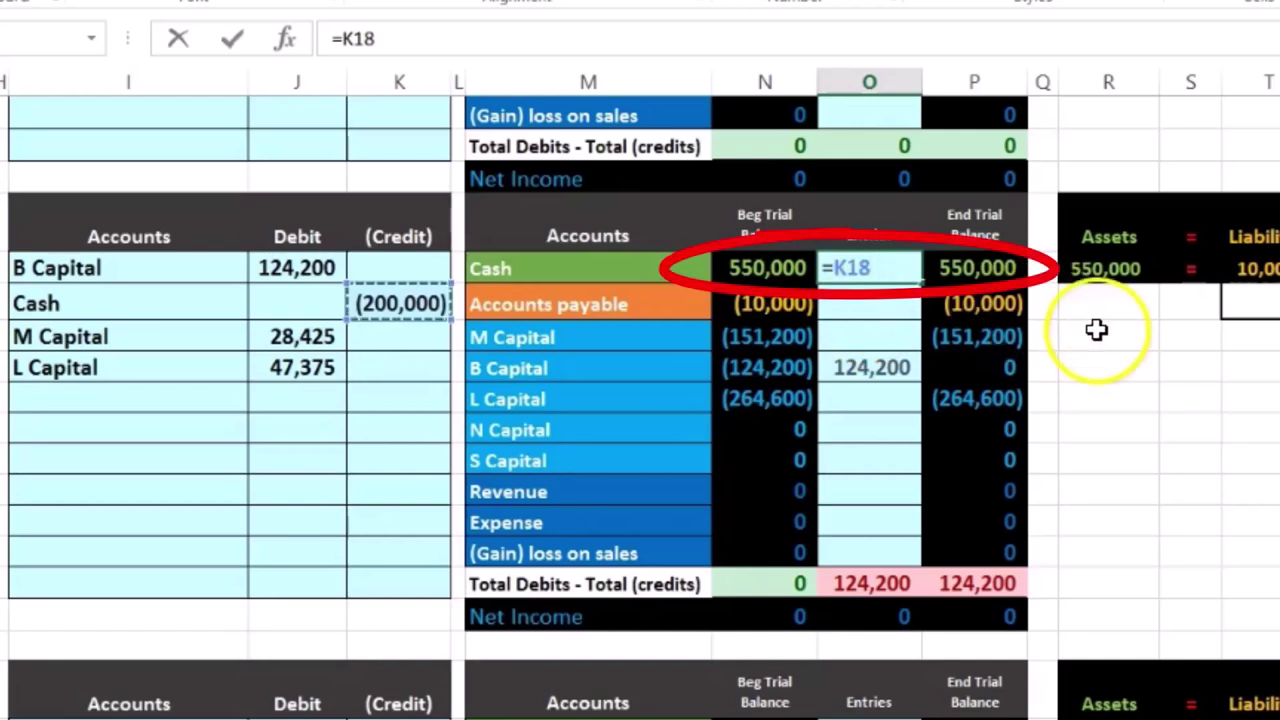
{"action": "key", "text": "Return"}
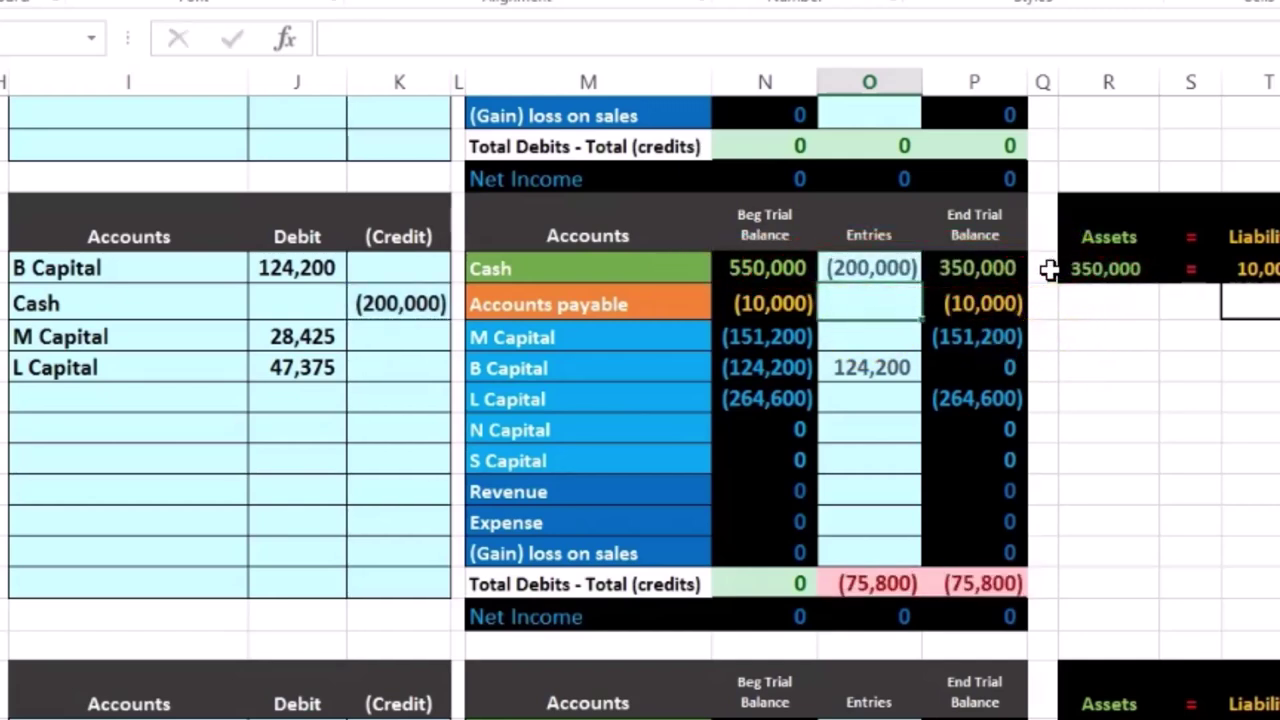
Step: Post the M Capital debit to the trial balance's Entries column in O19 with the formula =J19
{"action": "left_click_drag", "start_coordinate": [123, 336], "coordinate": [272, 336]}
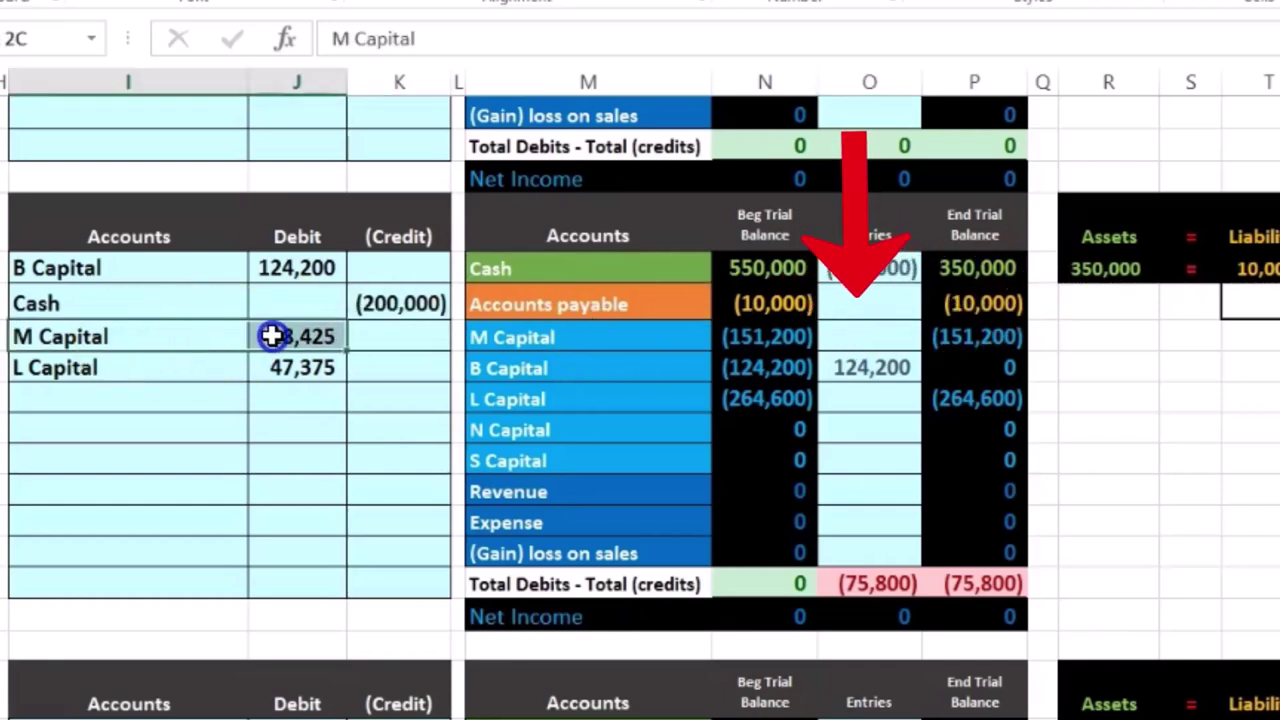
{"action": "left_click_drag", "start_coordinate": [508, 334], "coordinate": [771, 331]}
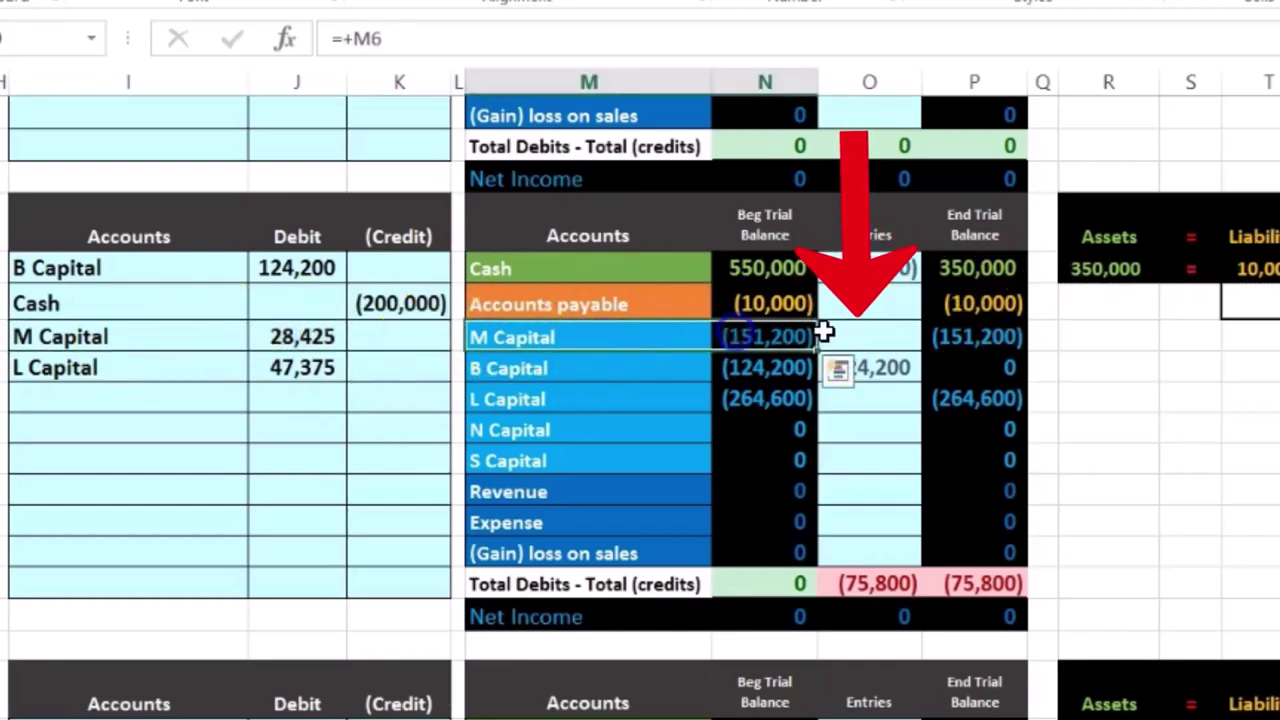
{"action": "left_click", "coordinate": [866, 328]}
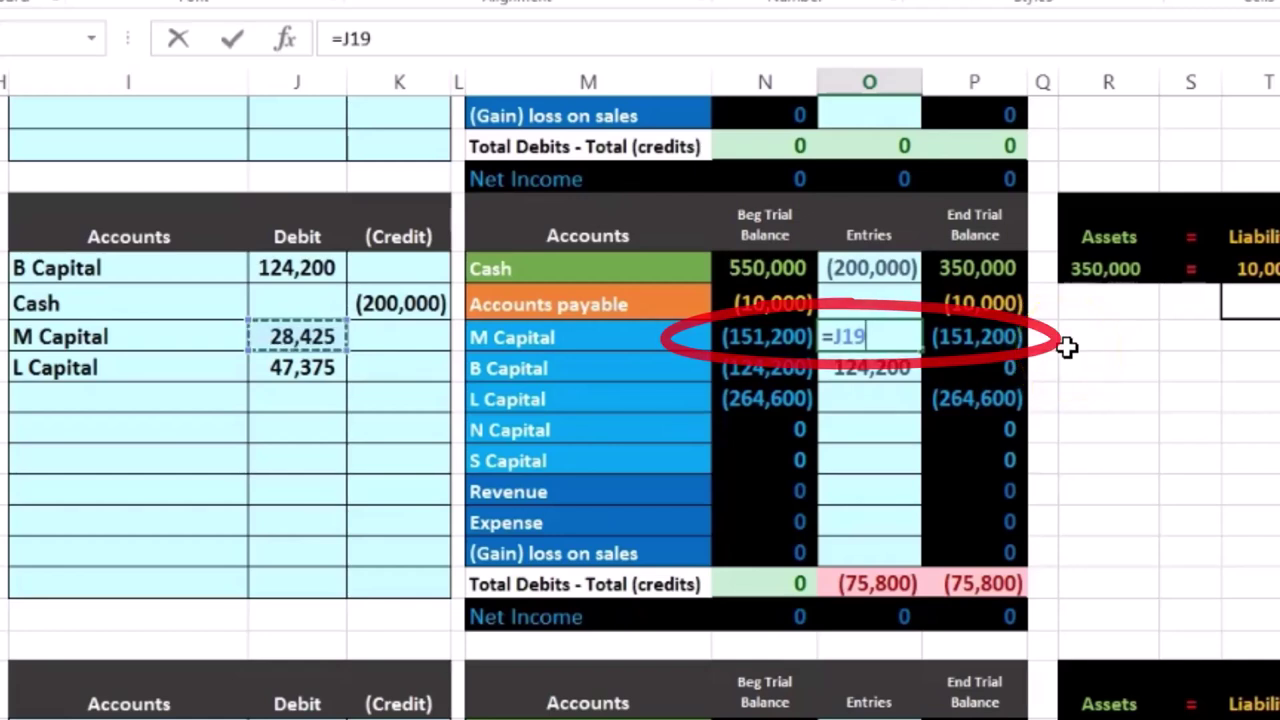
{"action": "key", "text": "Return"}
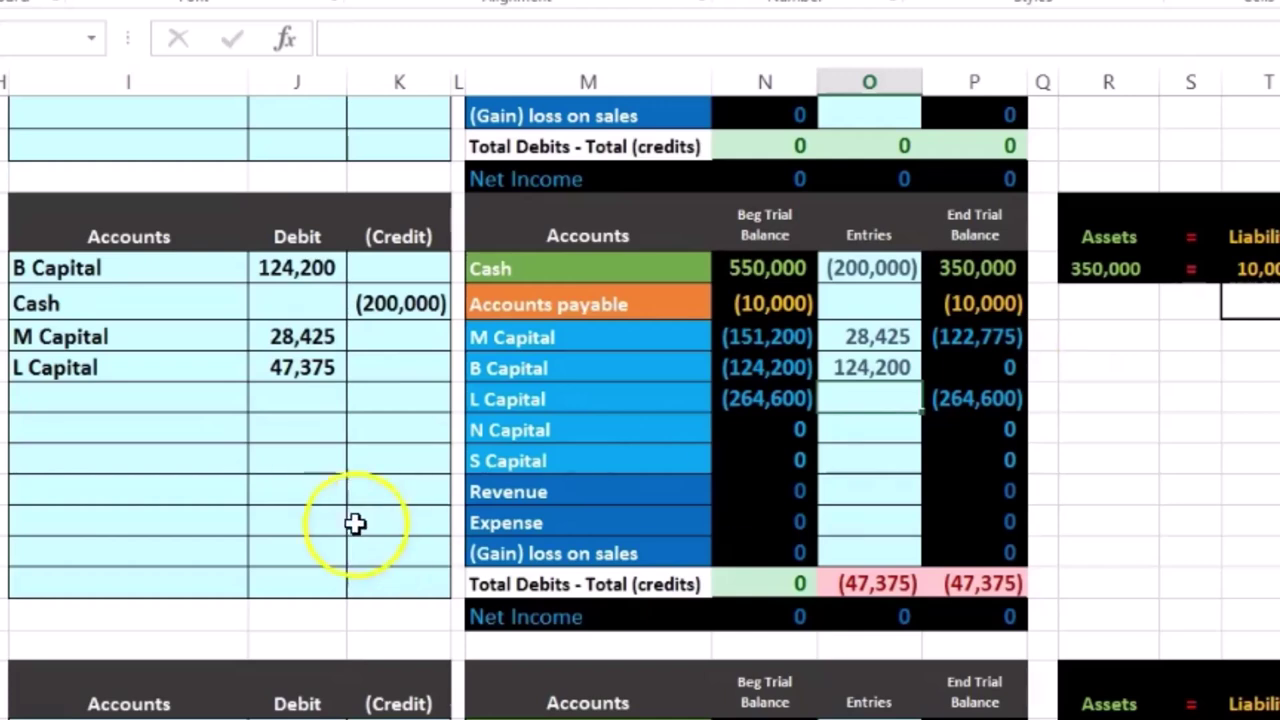
Step: Post the L Capital debit to the trial balance's Entries column in O21 with the formula =J20
{"action": "left_click_drag", "start_coordinate": [146, 379], "coordinate": [284, 368]}
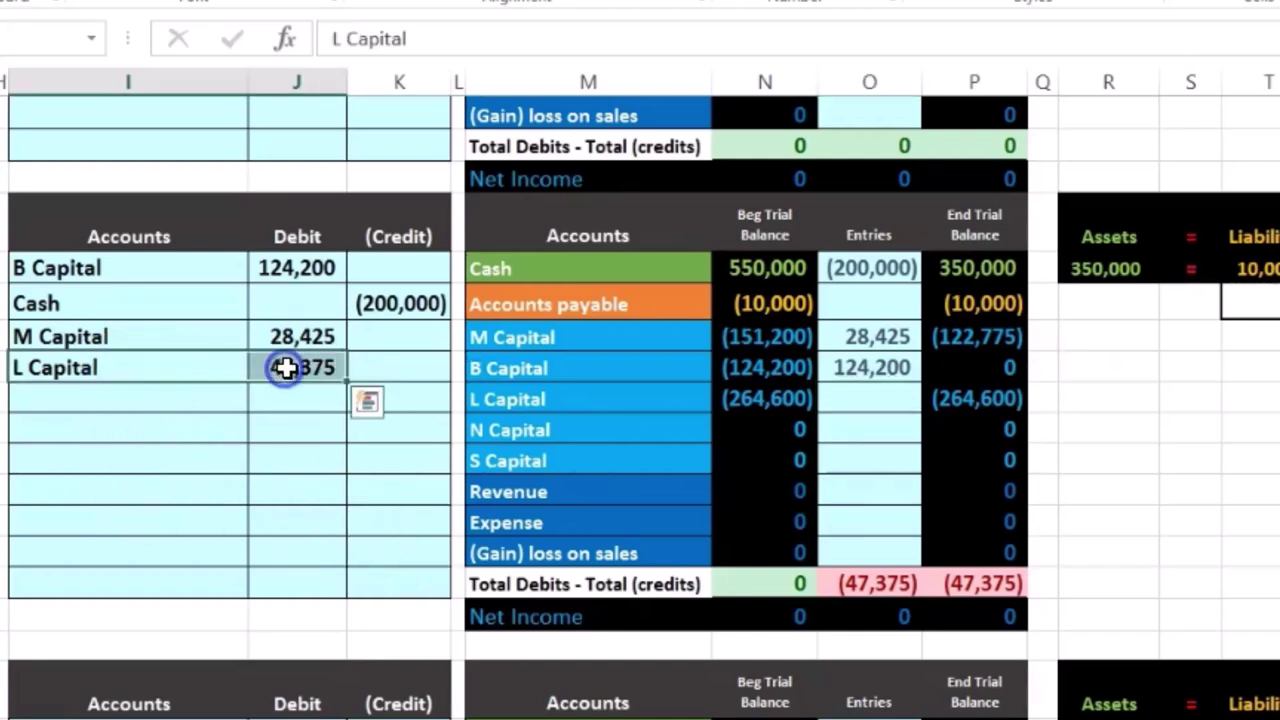
{"action": "left_click", "coordinate": [857, 397]}
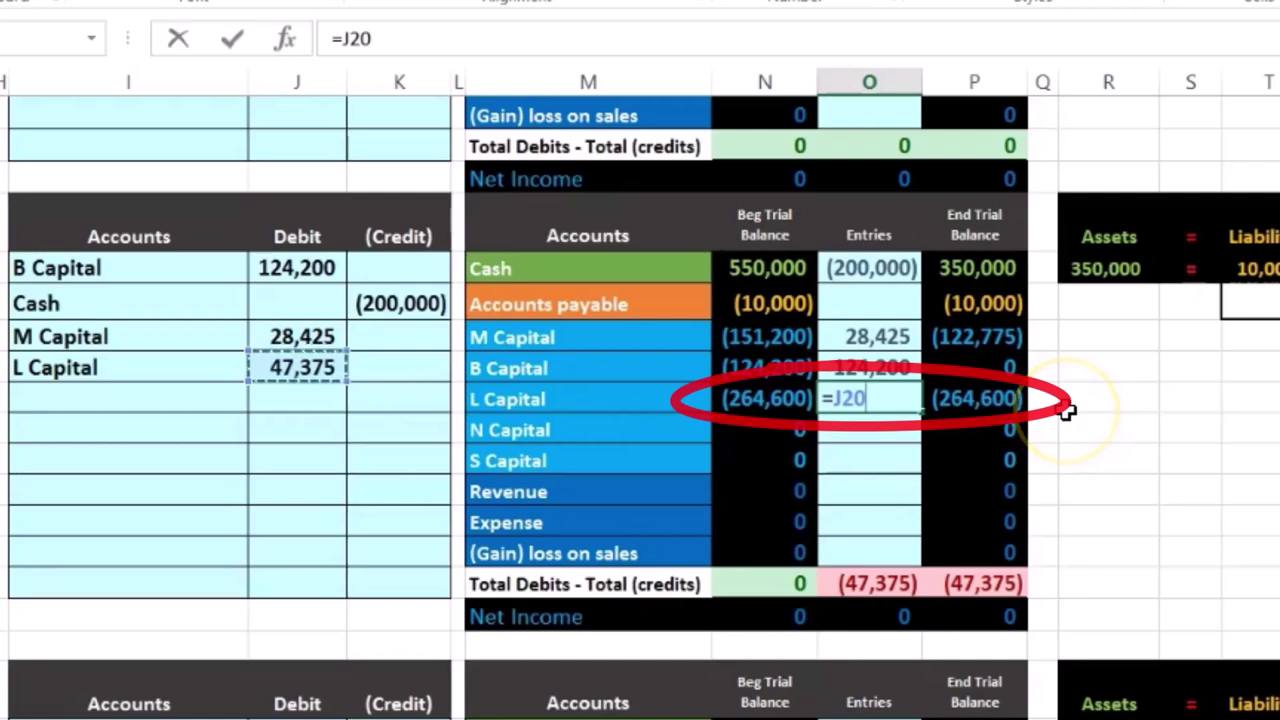
{"action": "key", "text": "Return"}
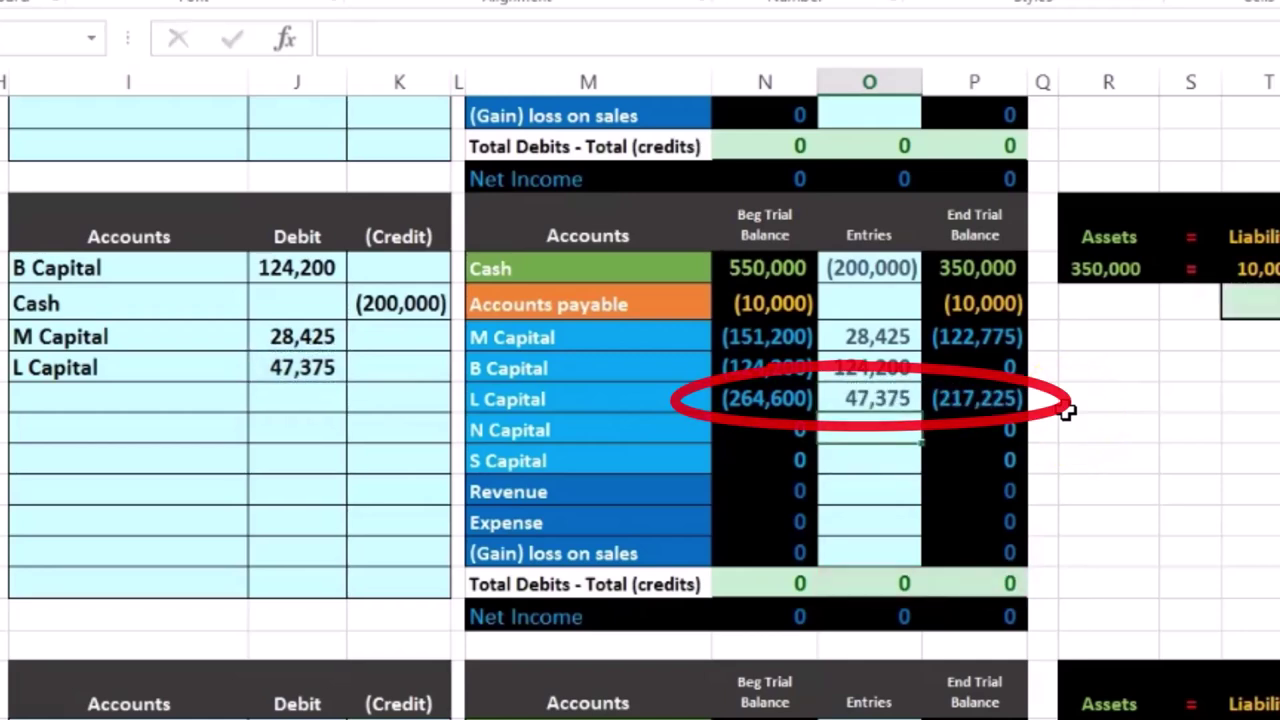
Step: Compare the ending M and L Capital balances in the trial balance with the remaining capital balances and total in row 22
{"action": "left_click_drag", "start_coordinate": [1012, 338], "coordinate": [990, 399]}
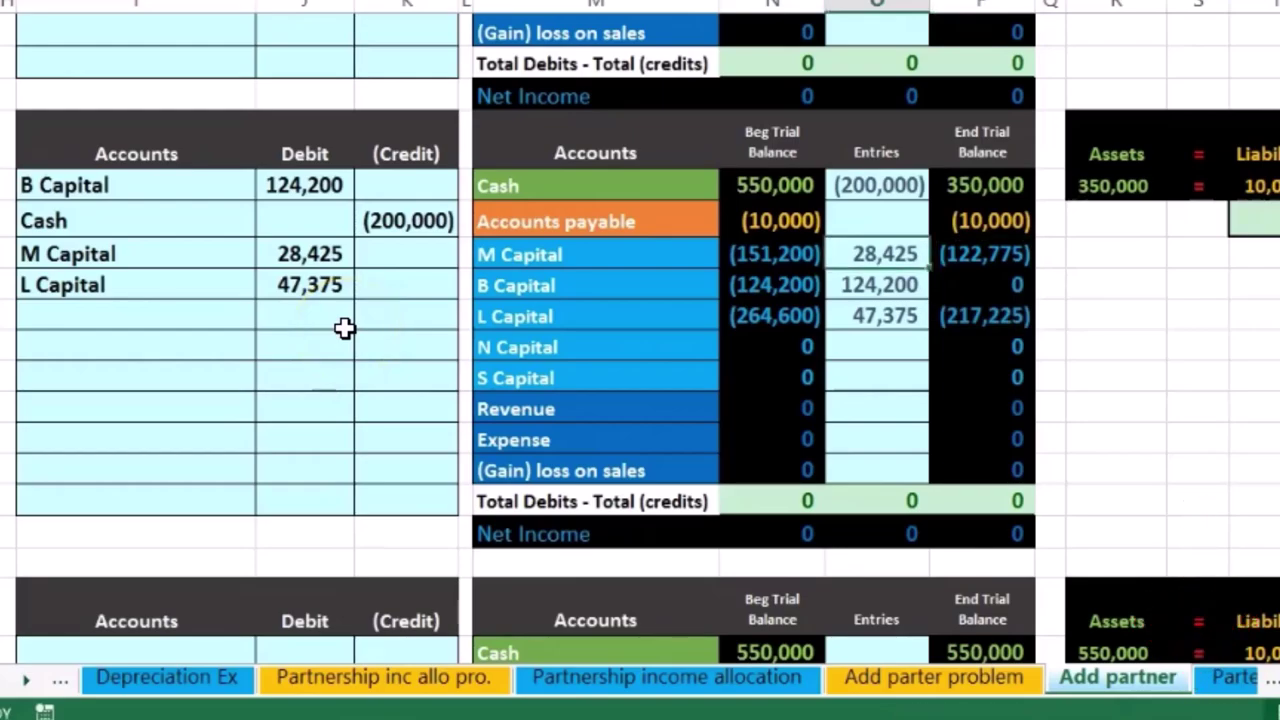
{"action": "key", "text": "Left"}
{"action": "key", "text": "Left"}
{"action": "key", "text": "Left"}
{"action": "key", "text": "Left"}
{"action": "key", "text": "Left"}
{"action": "key", "text": "Left"}
{"action": "key", "text": "Left"}
{"action": "key", "text": "Left"}
{"action": "key", "text": "Left"}
{"action": "key", "text": "Left"}
{"action": "key", "text": "Left"}
{"action": "key", "text": "Left"}
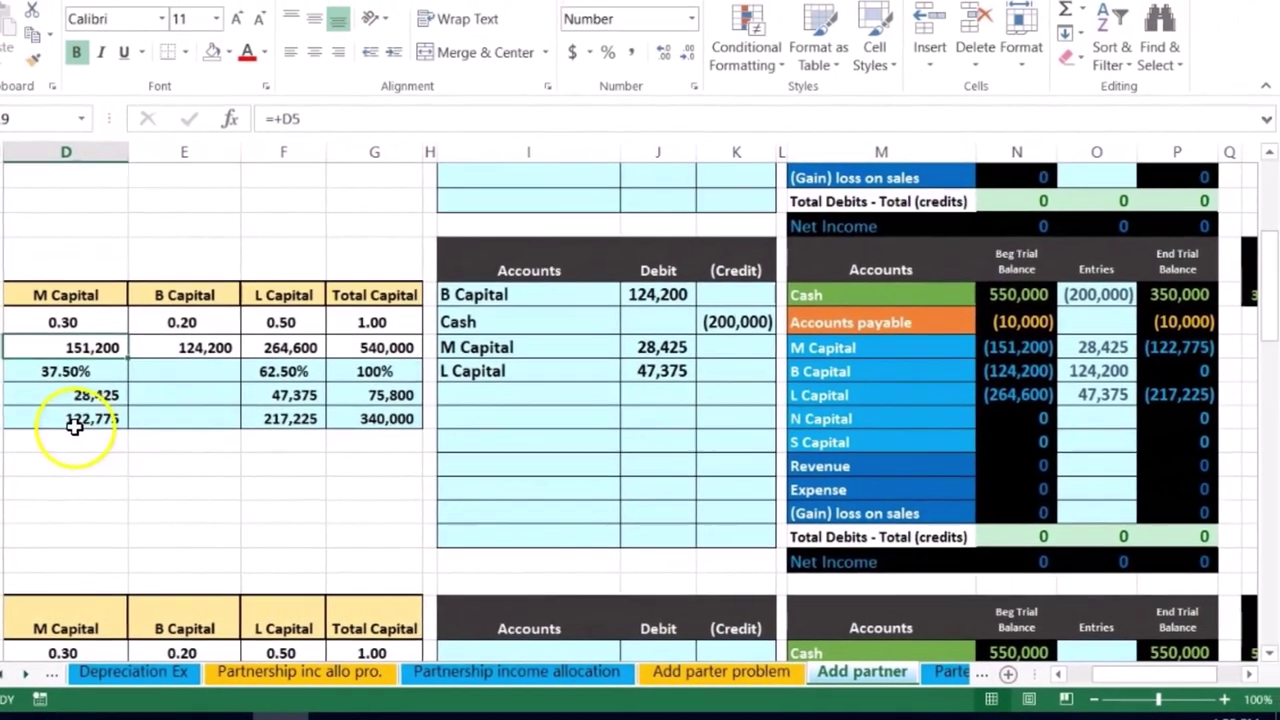
{"action": "left_click", "coordinate": [97, 400]}
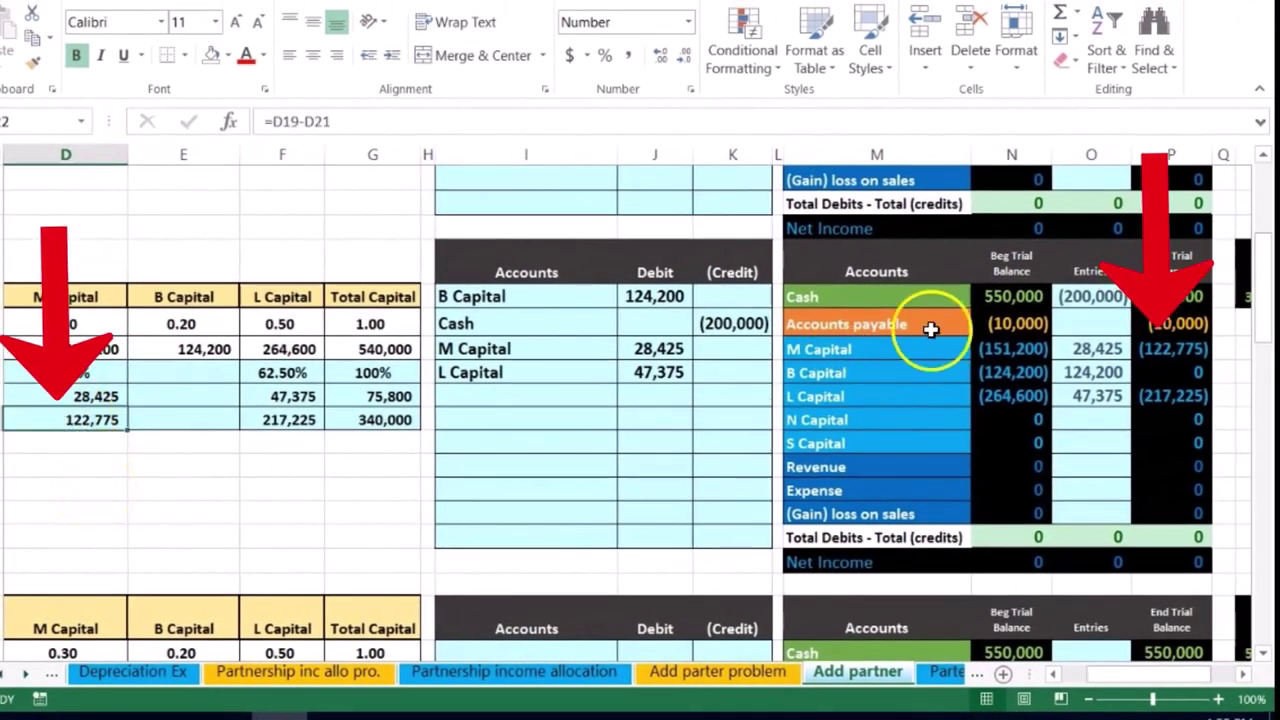
{"action": "left_click", "coordinate": [294, 420]}
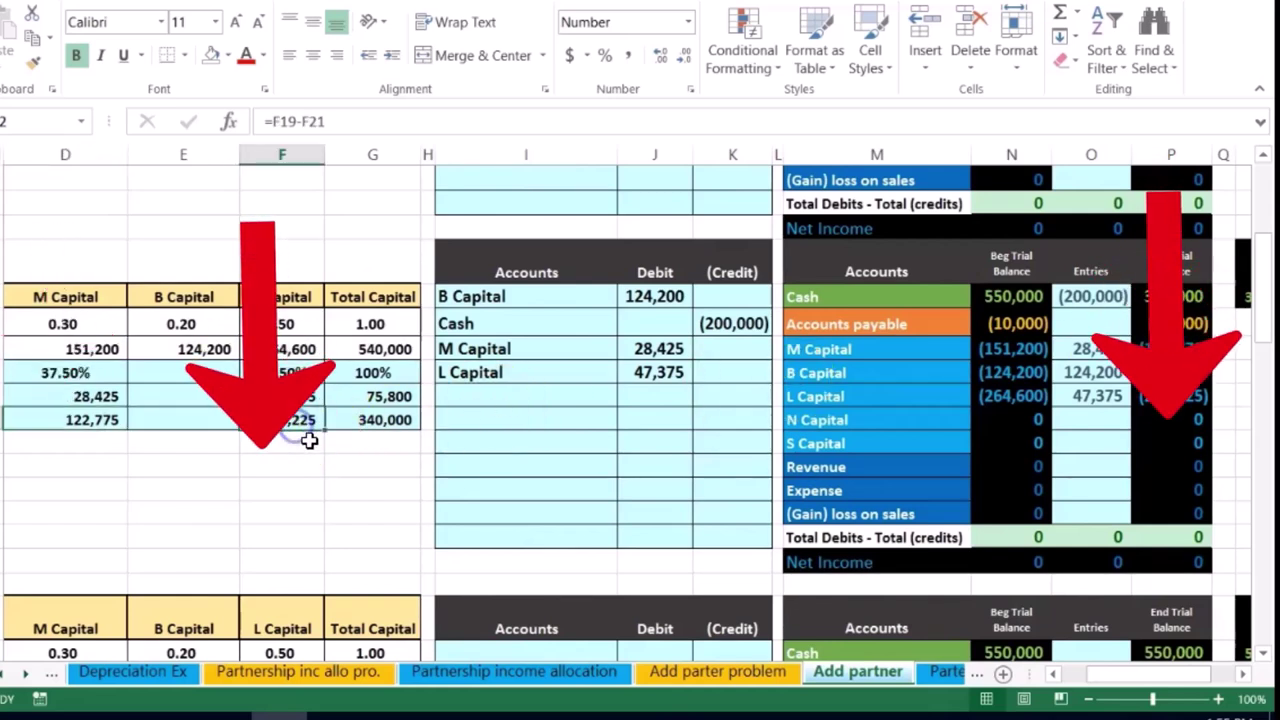
{"action": "left_click", "coordinate": [1168, 398]}
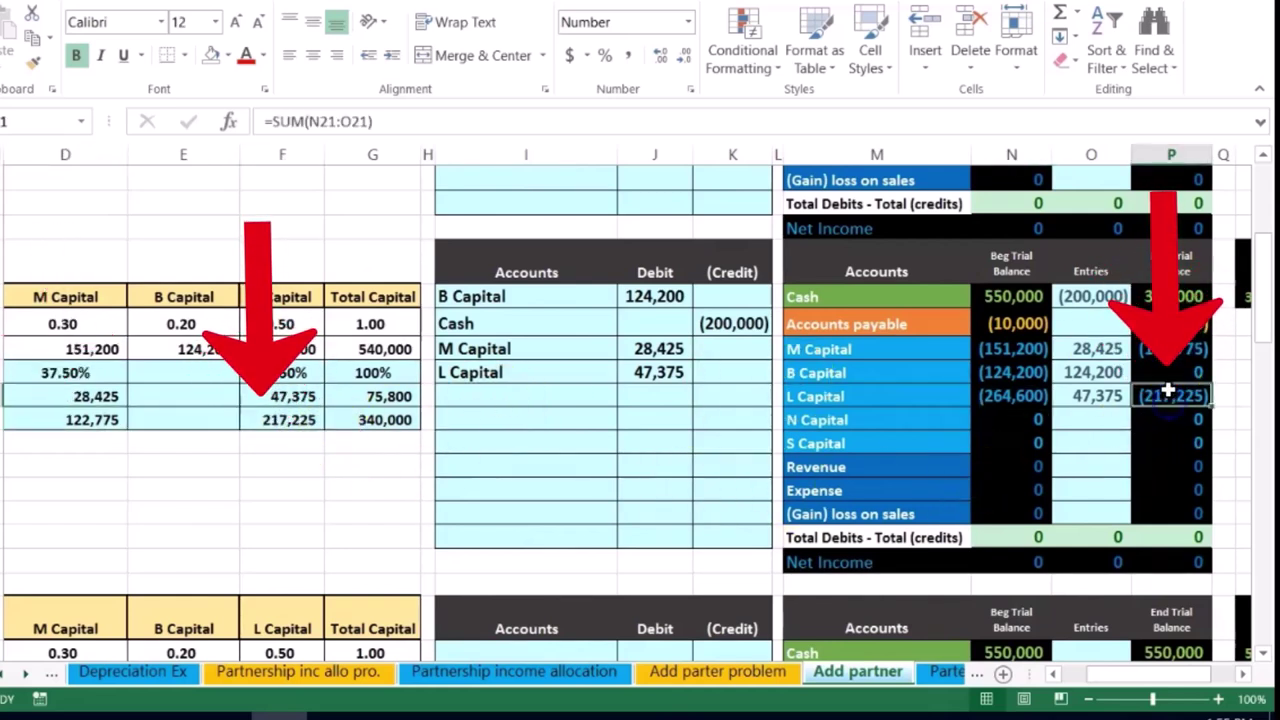
{"action": "left_click", "coordinate": [392, 422]}
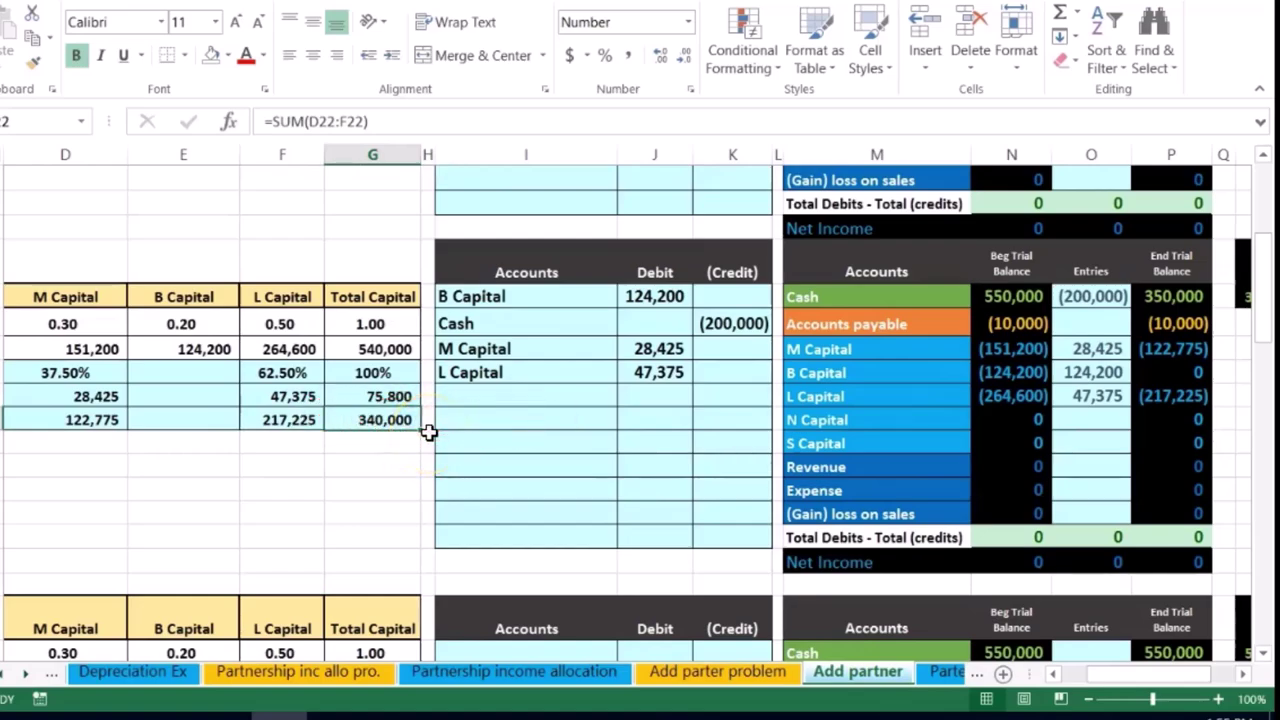
Step: Examine the next problem, where B sells the capital interest to the partnership for $50,000 cash, and its capital allocation table
{"action": "key", "text": "Down"}
{"action": "key", "text": "Down"}
{"action": "key", "text": "Left"}
{"action": "key", "text": "Left"}
{"action": "key", "text": "Left"}
{"action": "key", "text": "Left"}
{"action": "key", "text": "Left"}
{"action": "key", "text": "Left"}
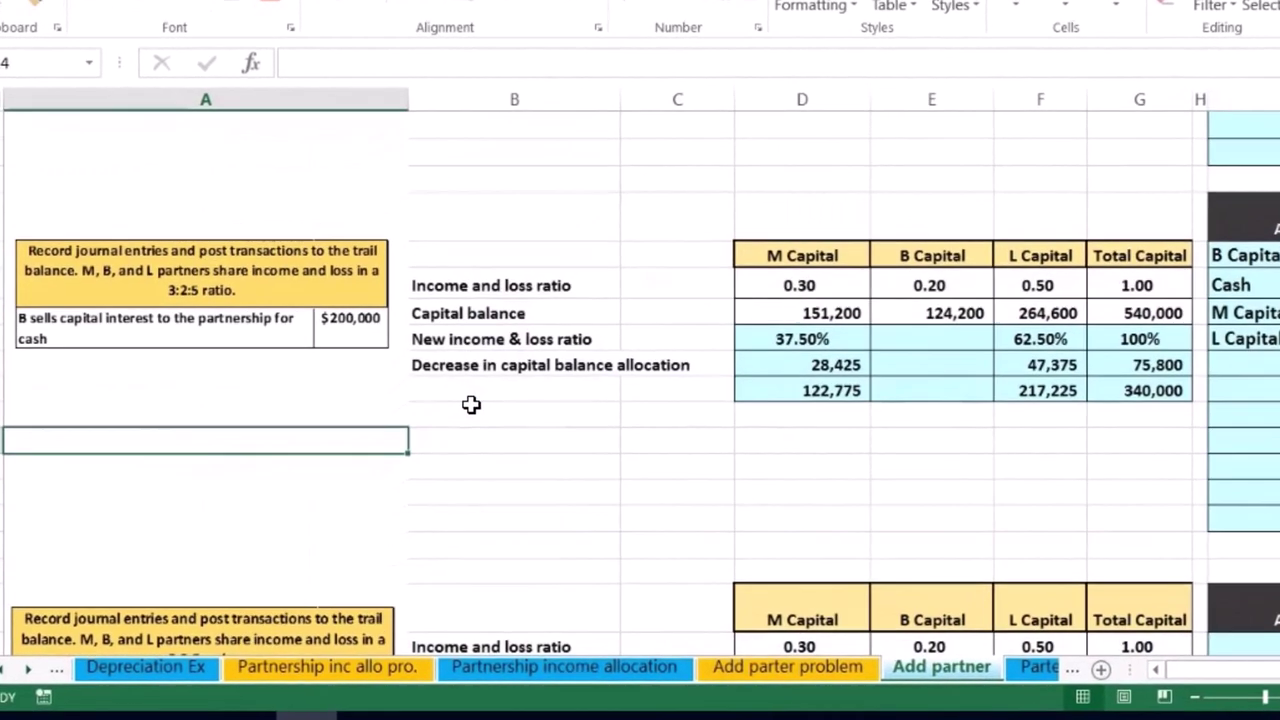
{"action": "scroll", "coordinate": [470, 404], "scroll_direction": "down", "scroll_amount": 4}
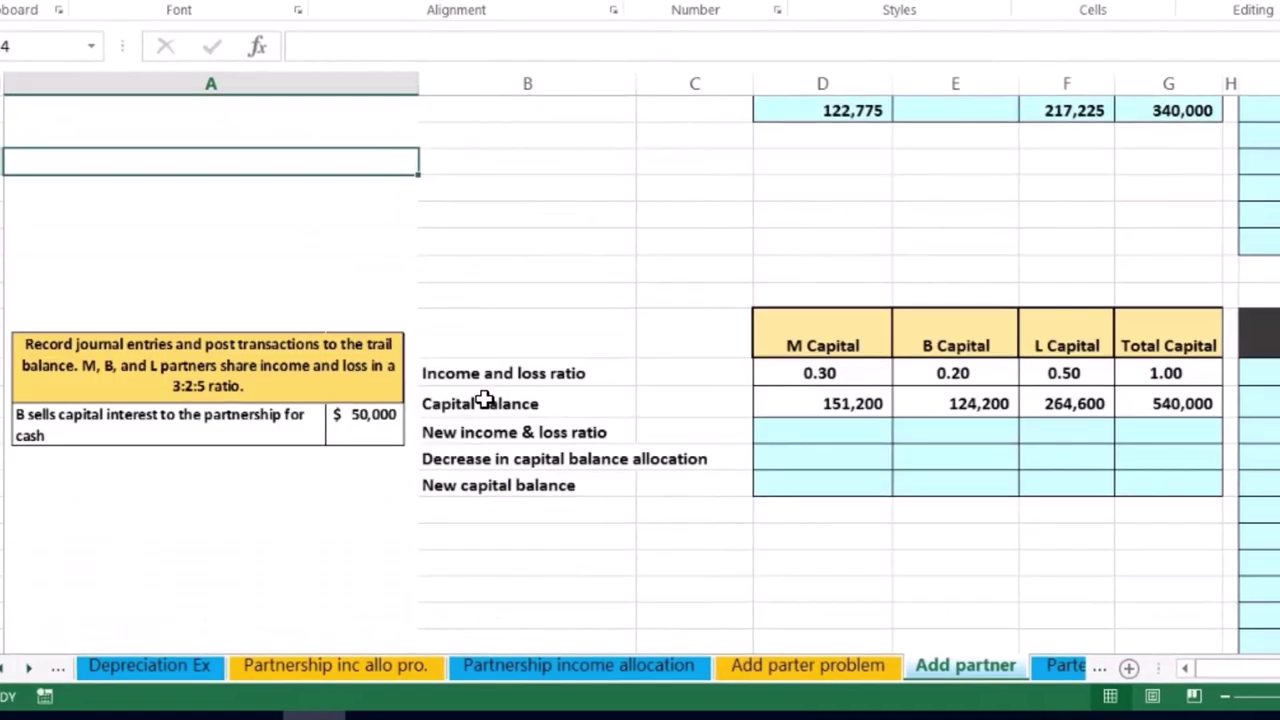
{"action": "scroll", "coordinate": [484, 400], "scroll_direction": "down", "scroll_amount": 1}
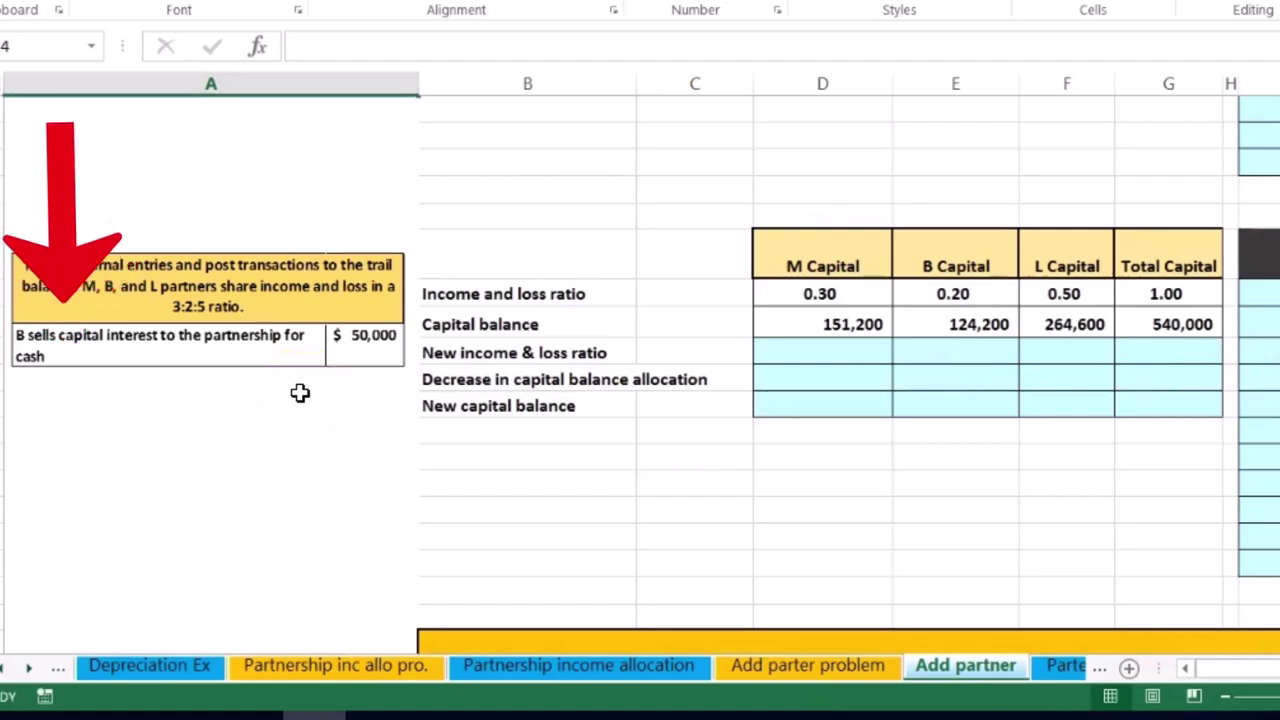
{"action": "left_click", "coordinate": [358, 398]}
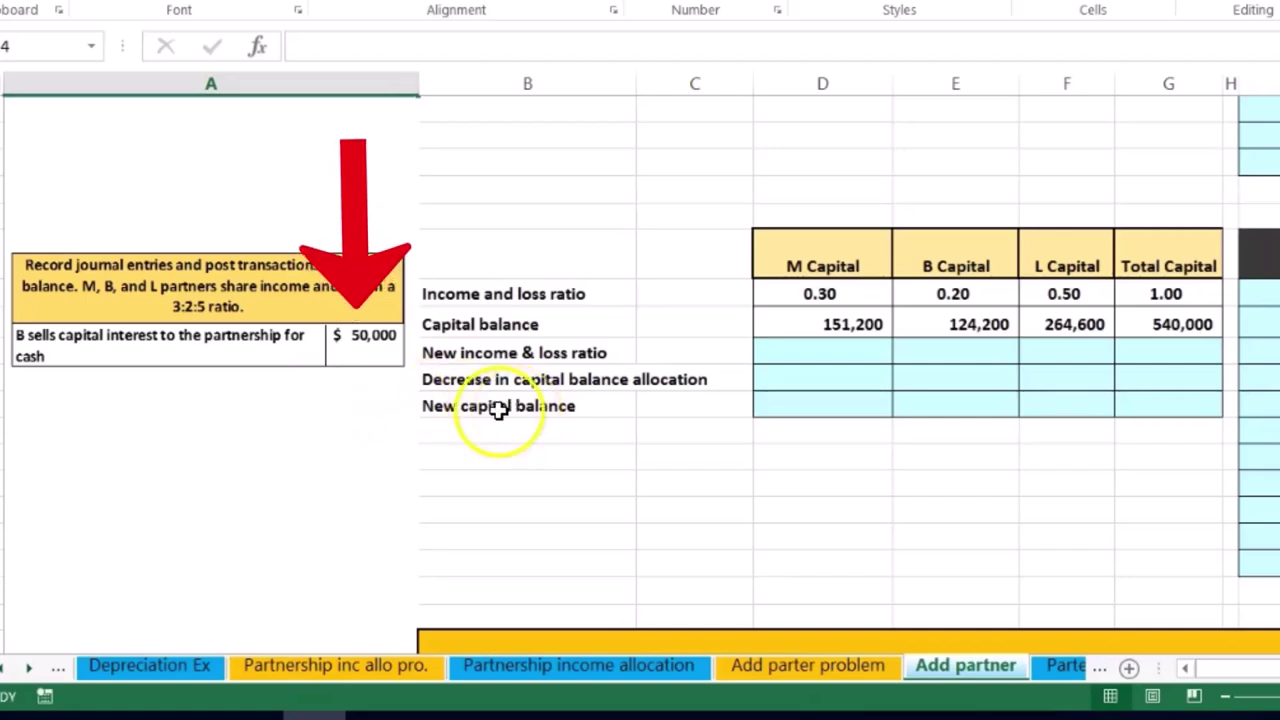
{"action": "left_click", "coordinate": [762, 400]}
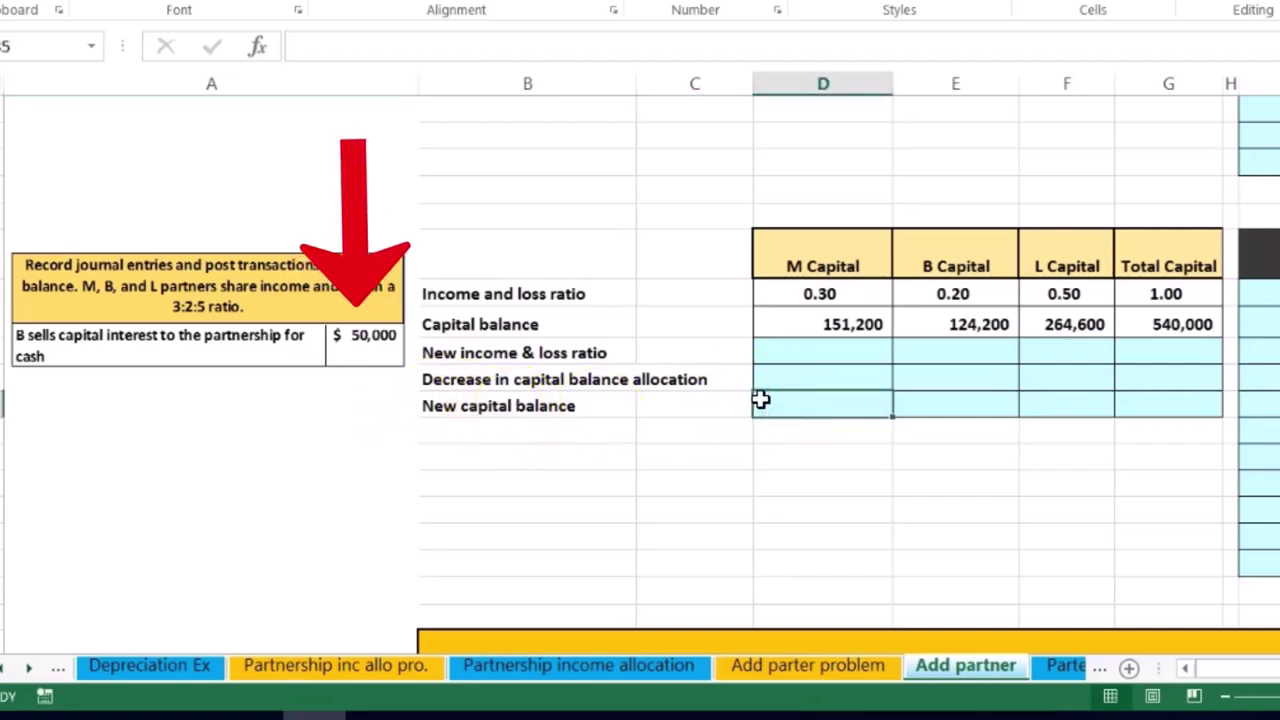
{"action": "key", "text": "shift+Right"}
{"action": "key", "text": "shift+Right"}
{"action": "key", "text": "shift+Right"}
{"action": "scroll", "coordinate": [760, 400], "scroll_direction": "right", "scroll_amount": 1}
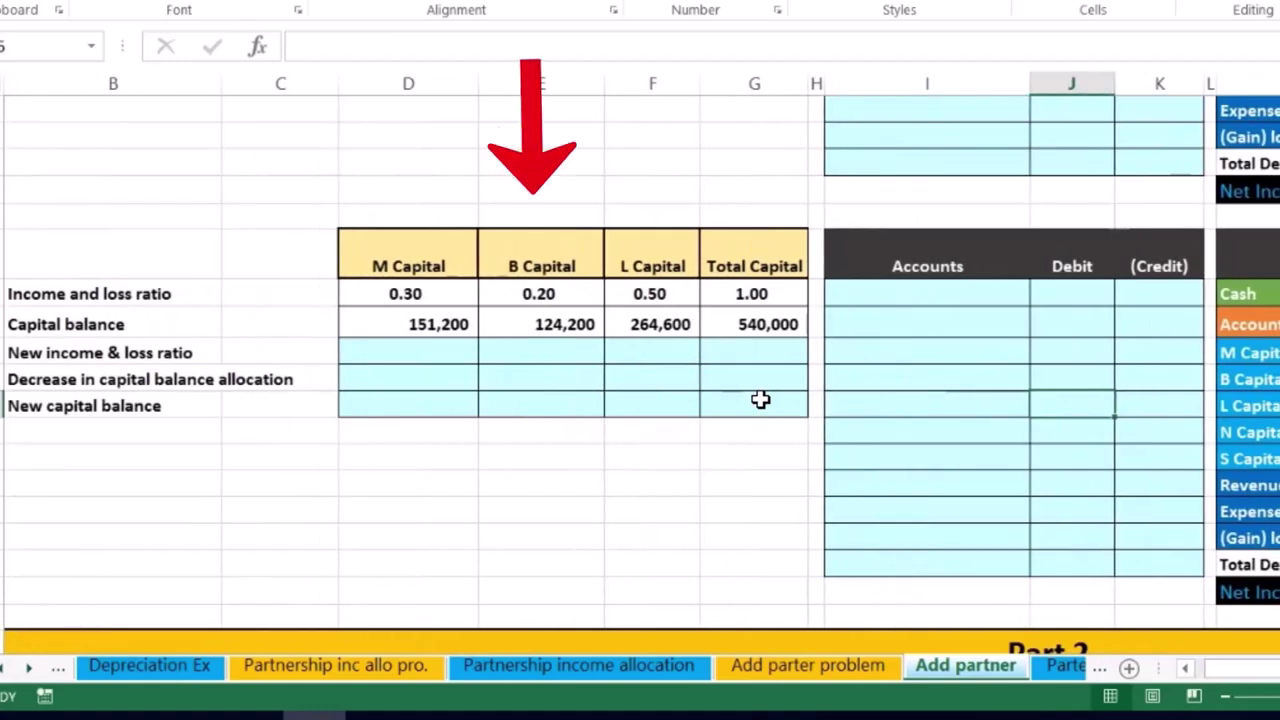
{"action": "left_click", "coordinate": [562, 262]}
{"action": "left_click", "coordinate": [429, 255]}
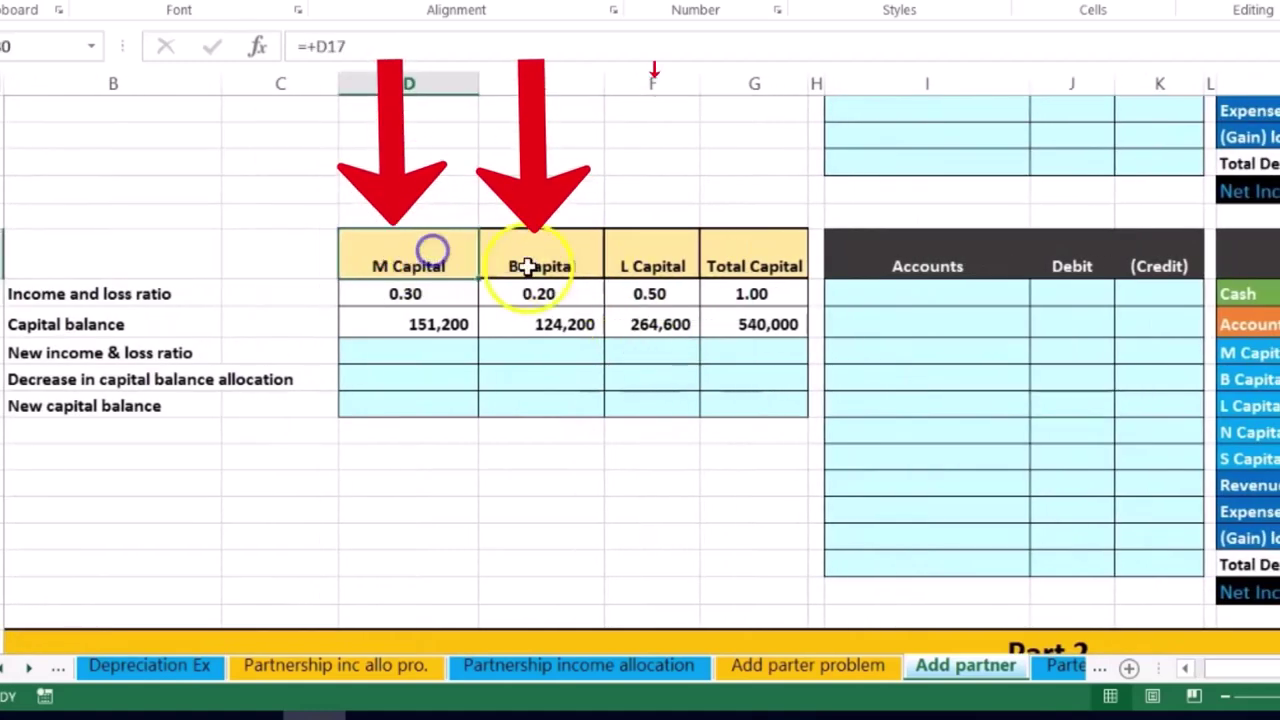
{"action": "left_click", "coordinate": [652, 255]}
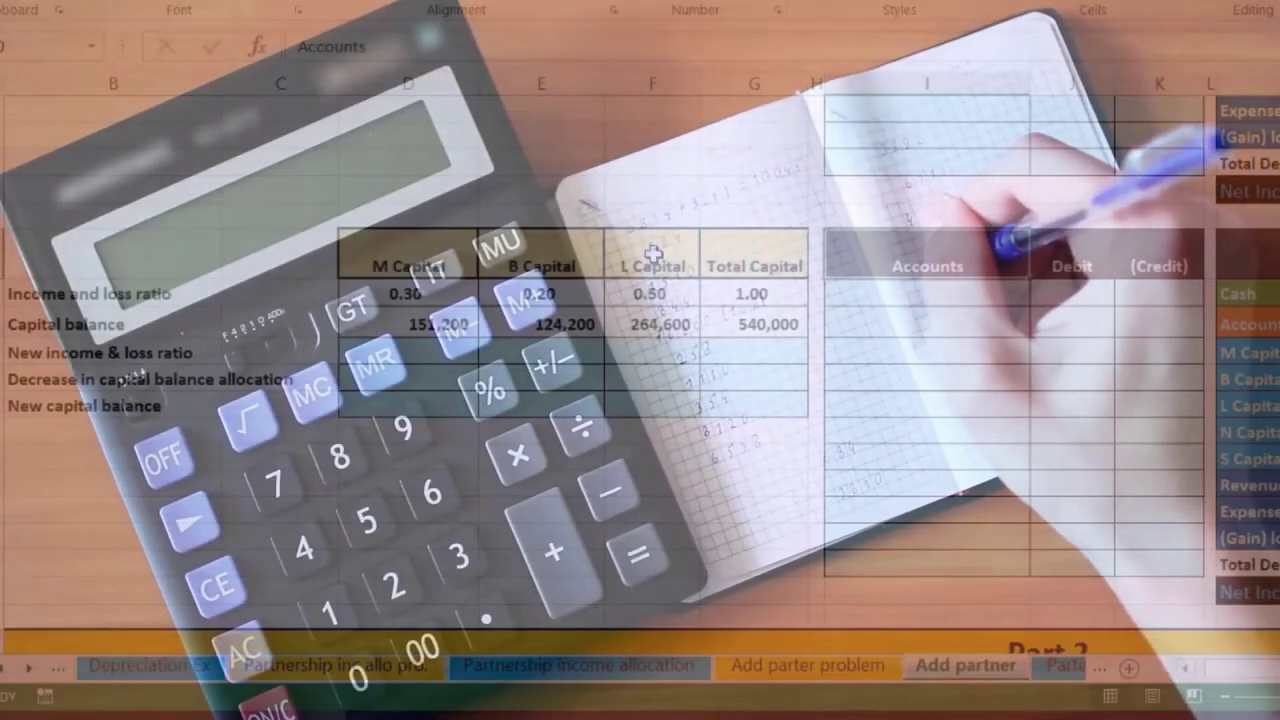
Step: Copy the Cash account name as values into I32 of the $50,000 journal entry and credit it -50000 in K32
{"action": "scroll", "coordinate": [888, 380], "scroll_direction": "right", "scroll_amount": 3}
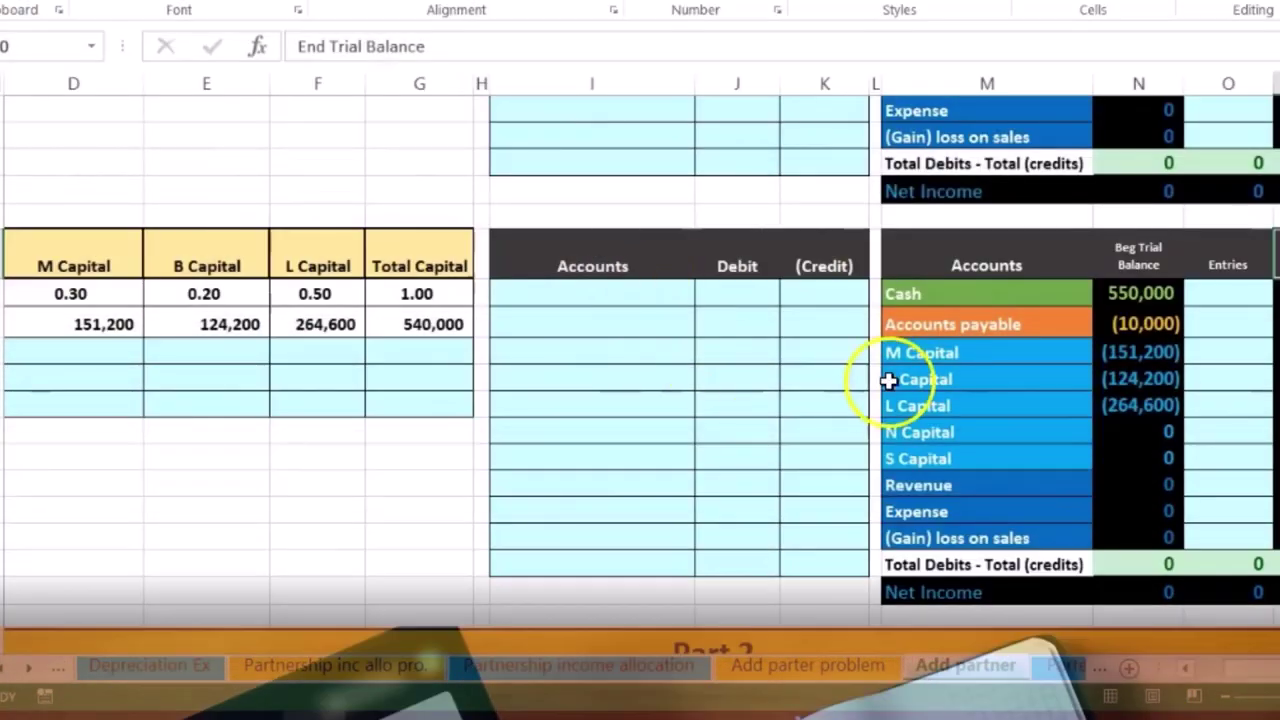
{"action": "left_click_drag", "start_coordinate": [957, 294], "coordinate": [1123, 294]}
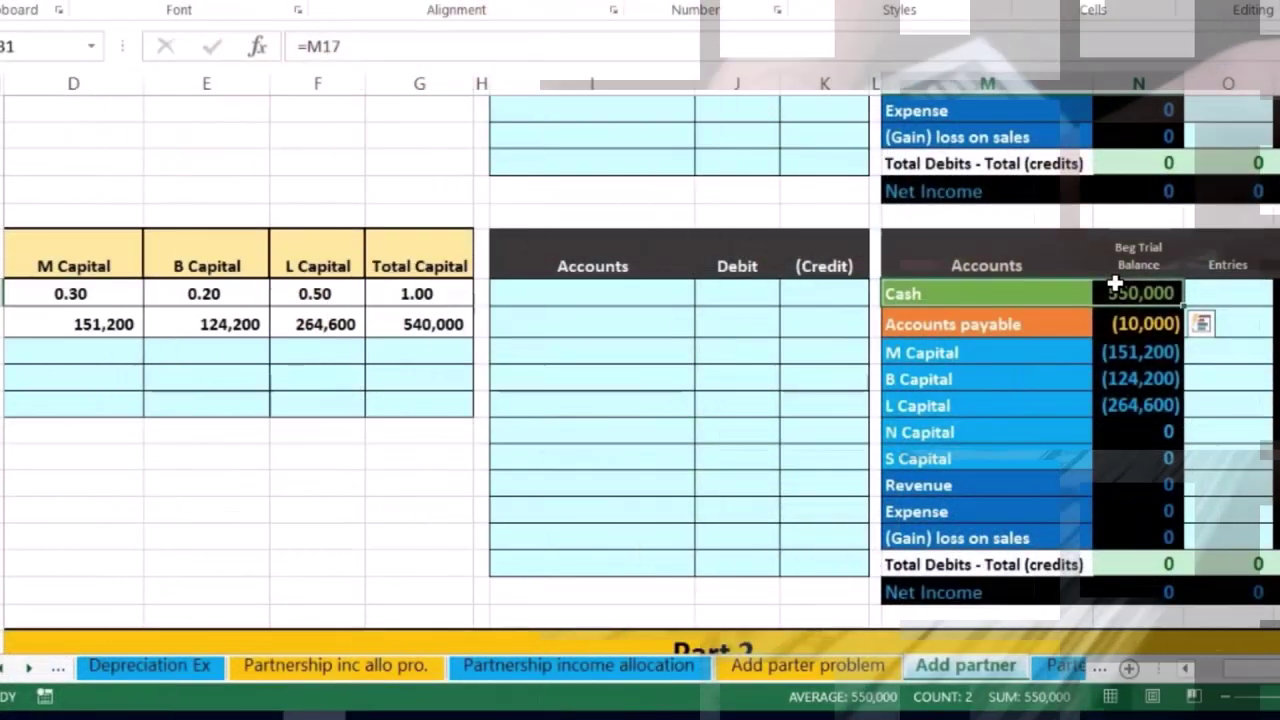
{"action": "right_click", "coordinate": [1014, 296]}
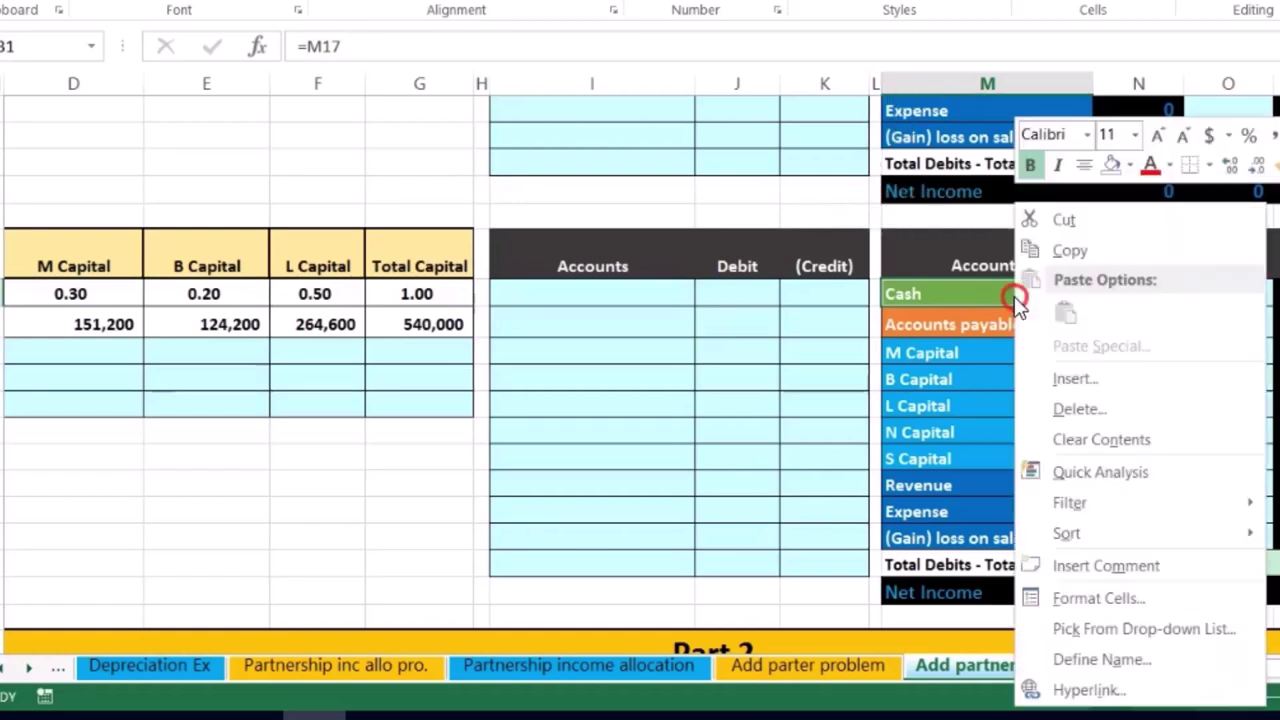
{"action": "left_click", "coordinate": [1045, 250]}
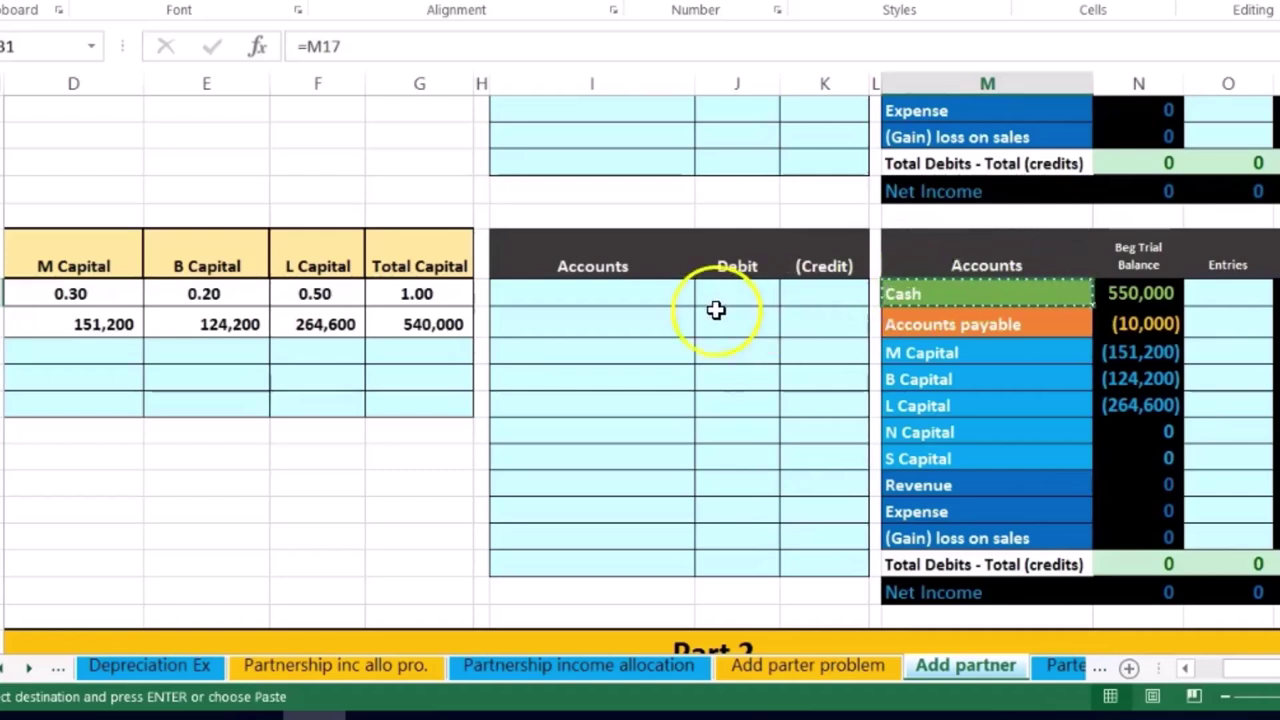
{"action": "left_click", "coordinate": [638, 321]}
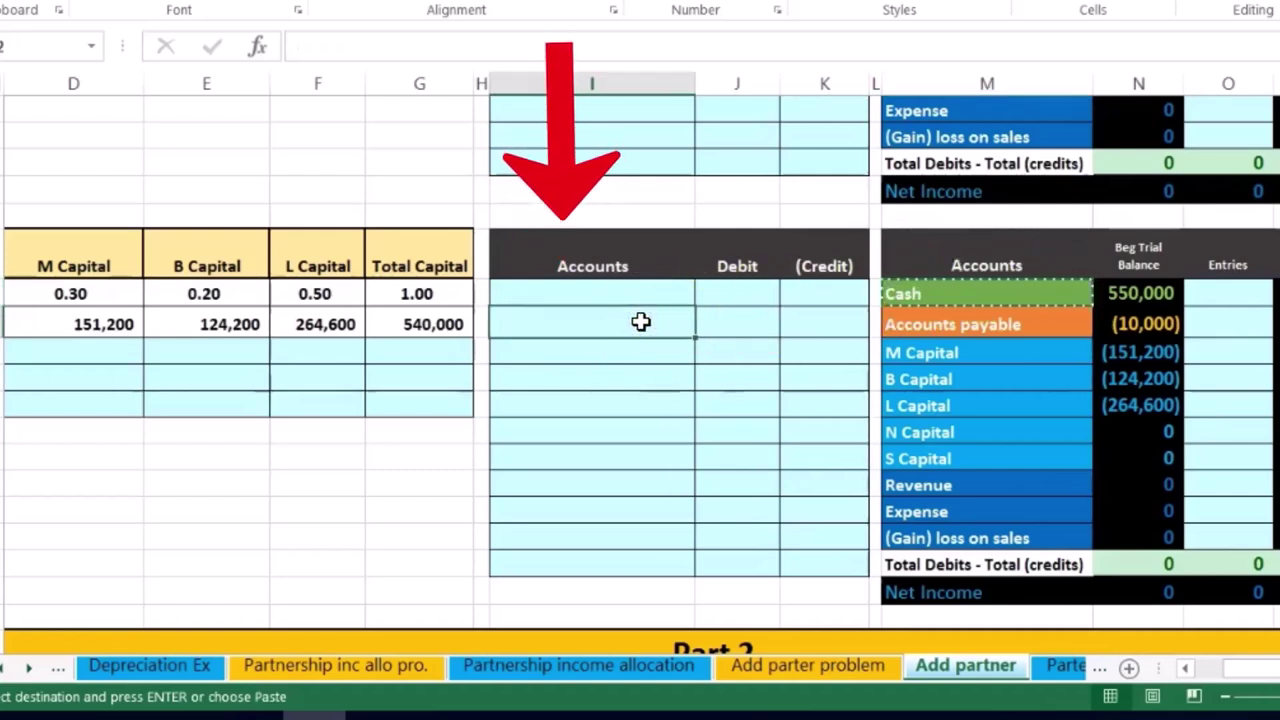
{"action": "right_click", "coordinate": [638, 321]}
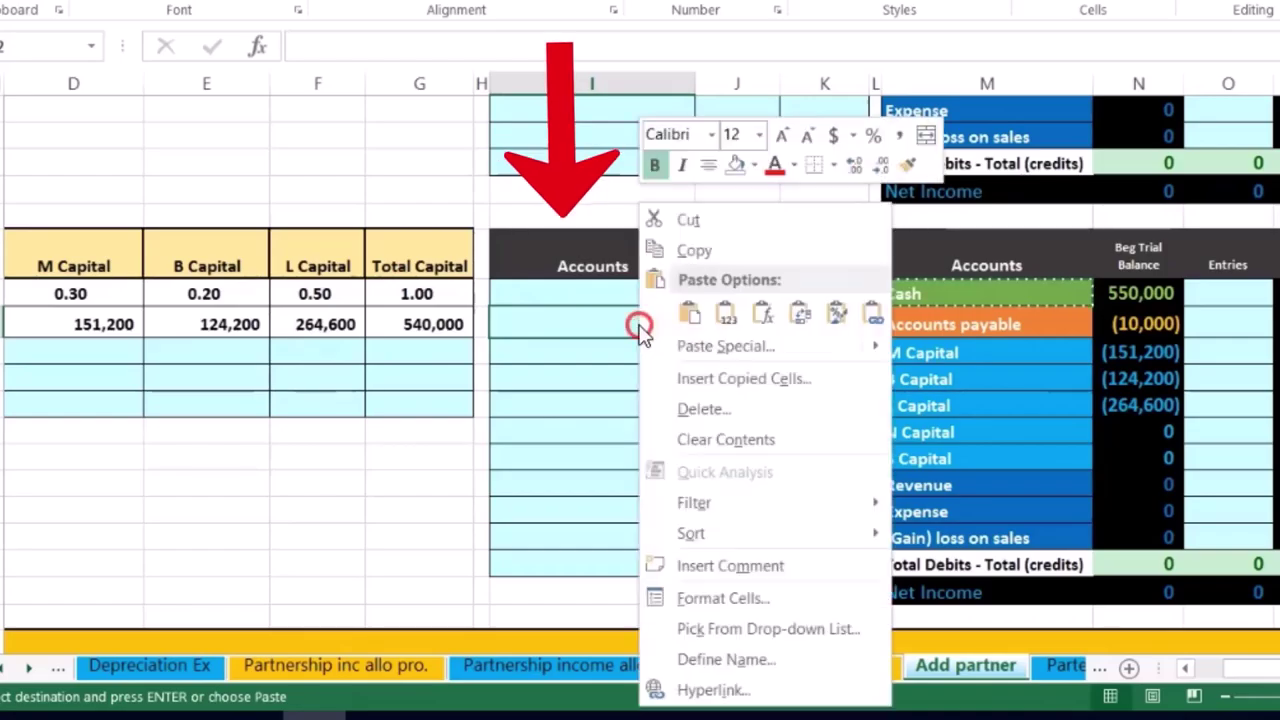
{"action": "left_click", "coordinate": [715, 312]}
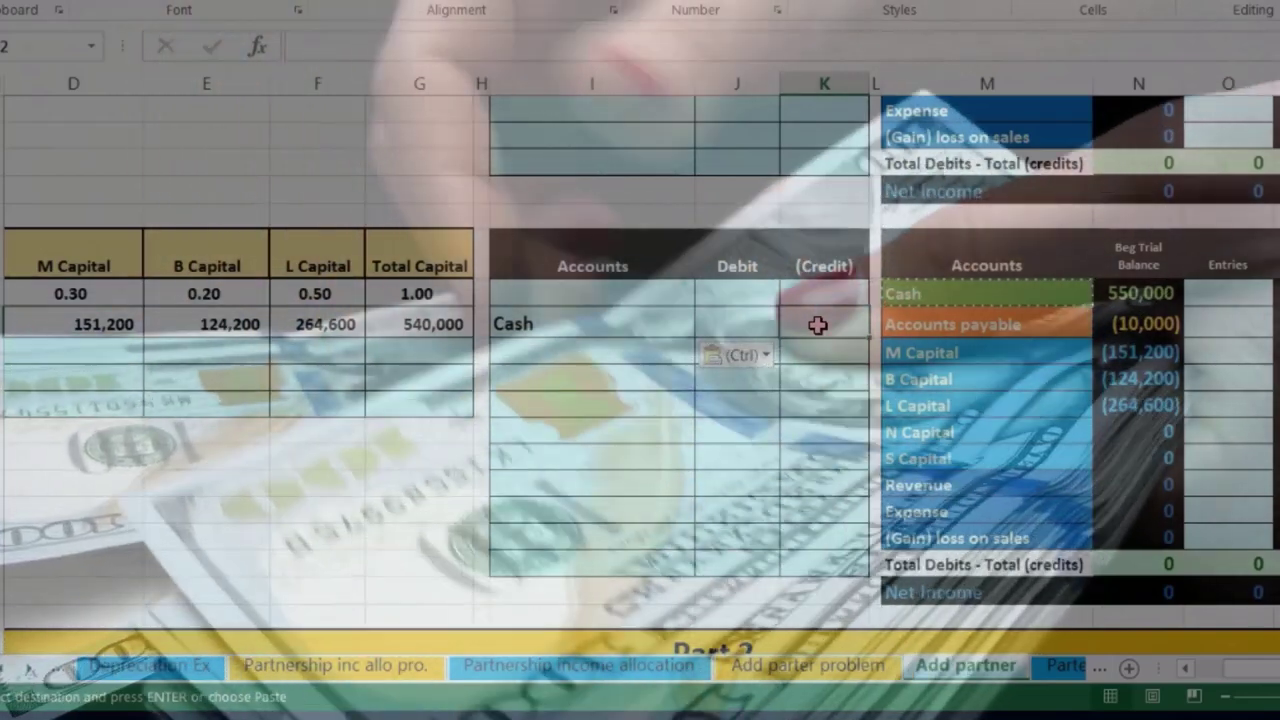
{"action": "type", "text": "-50000"}
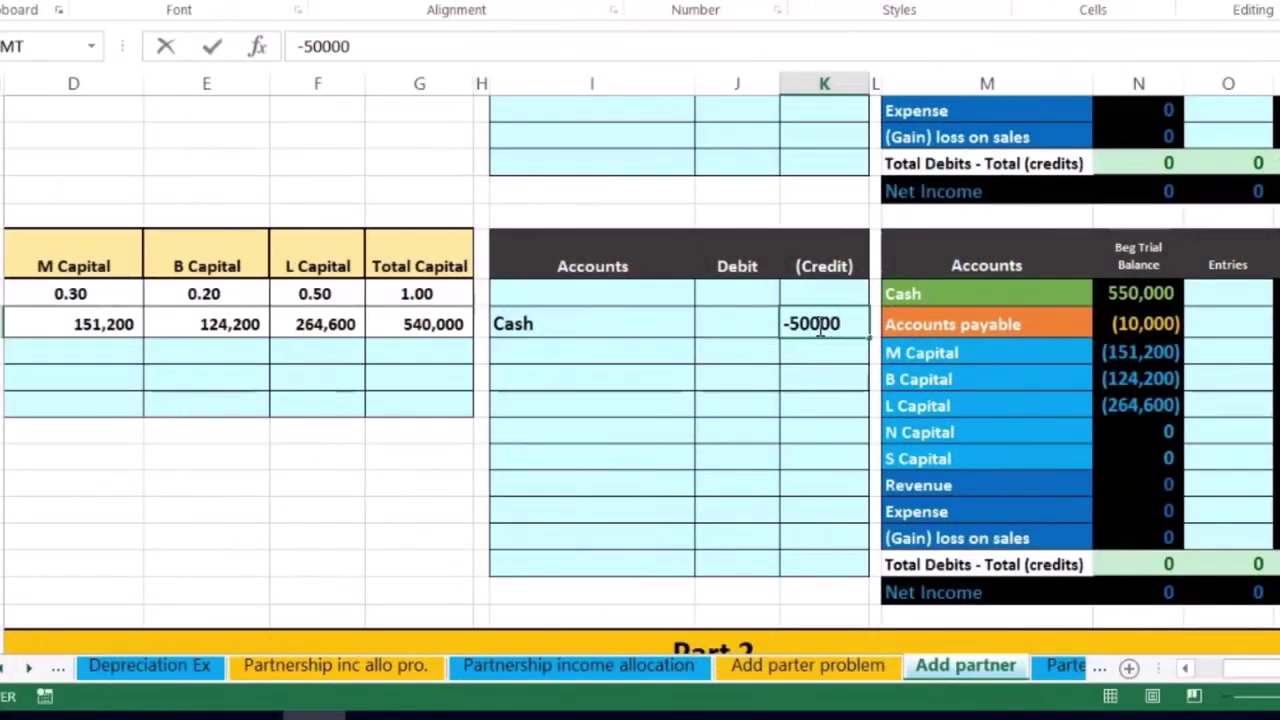
{"action": "key", "text": "Return"}
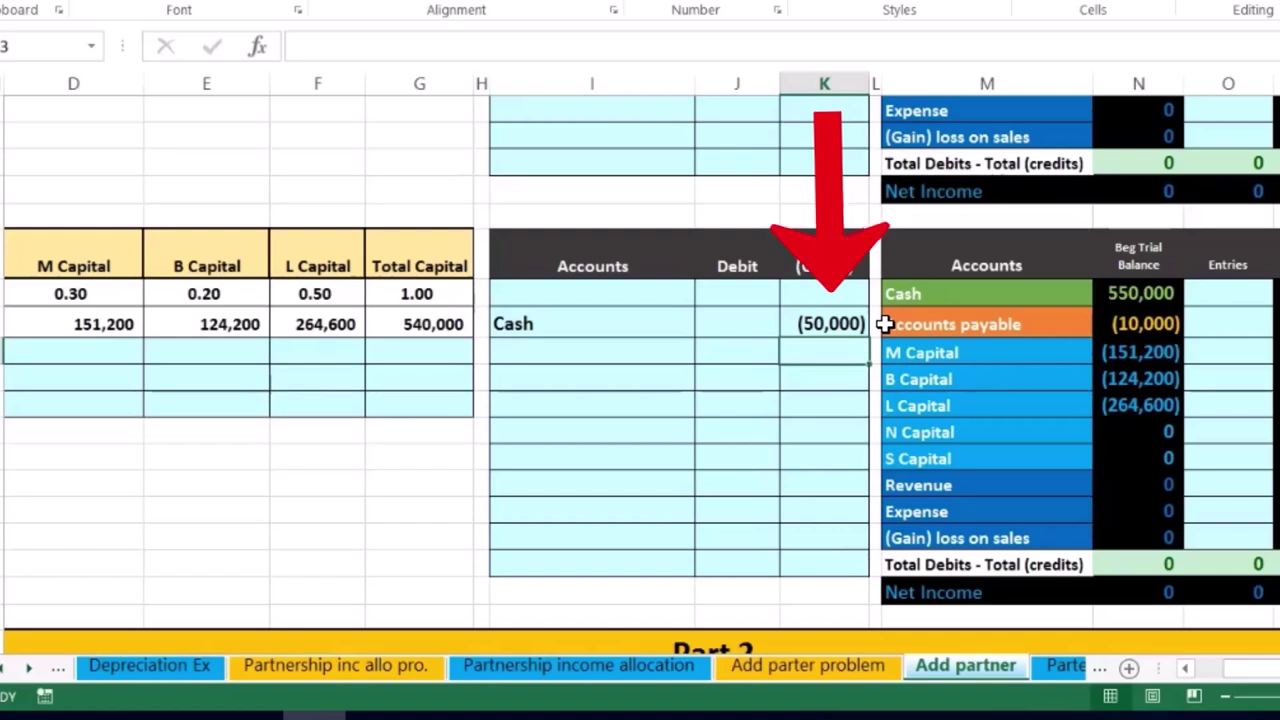
Step: Copy the B Capital account name from the trial balance as values into I31, above Cash in the journal entry
{"action": "left_click", "coordinate": [981, 382]}
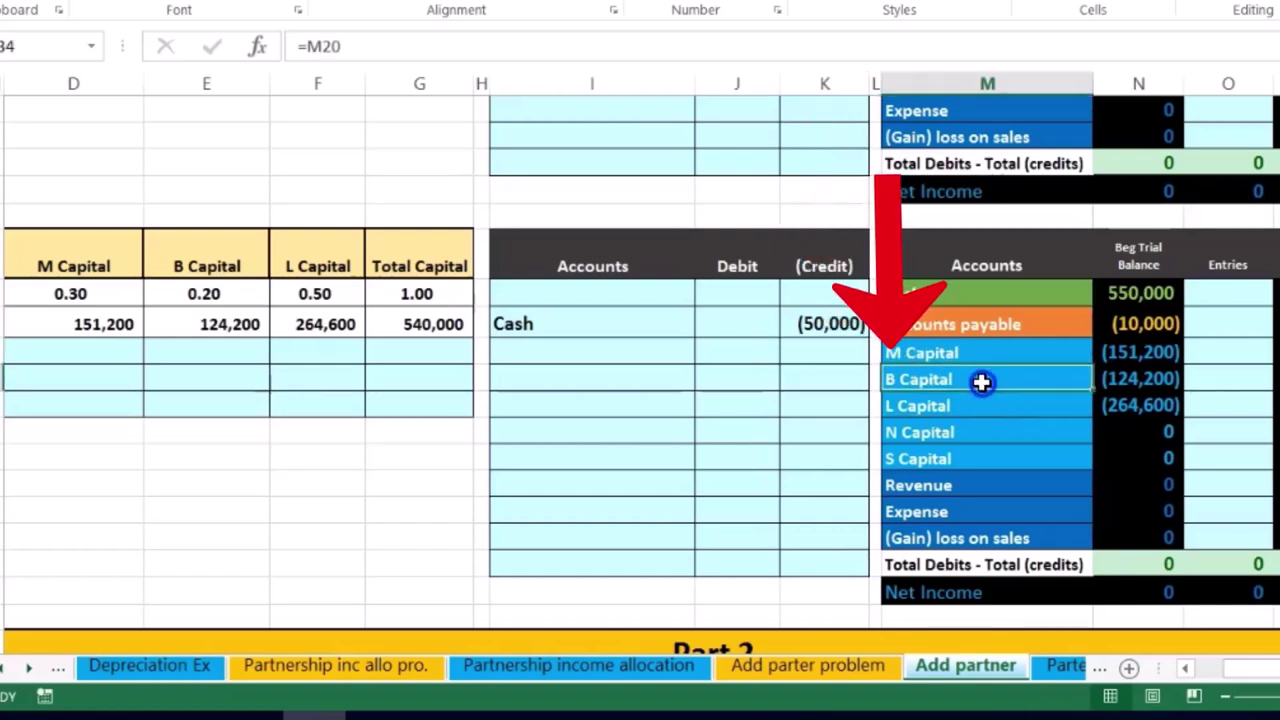
{"action": "left_click_drag", "start_coordinate": [981, 382], "coordinate": [1109, 380]}
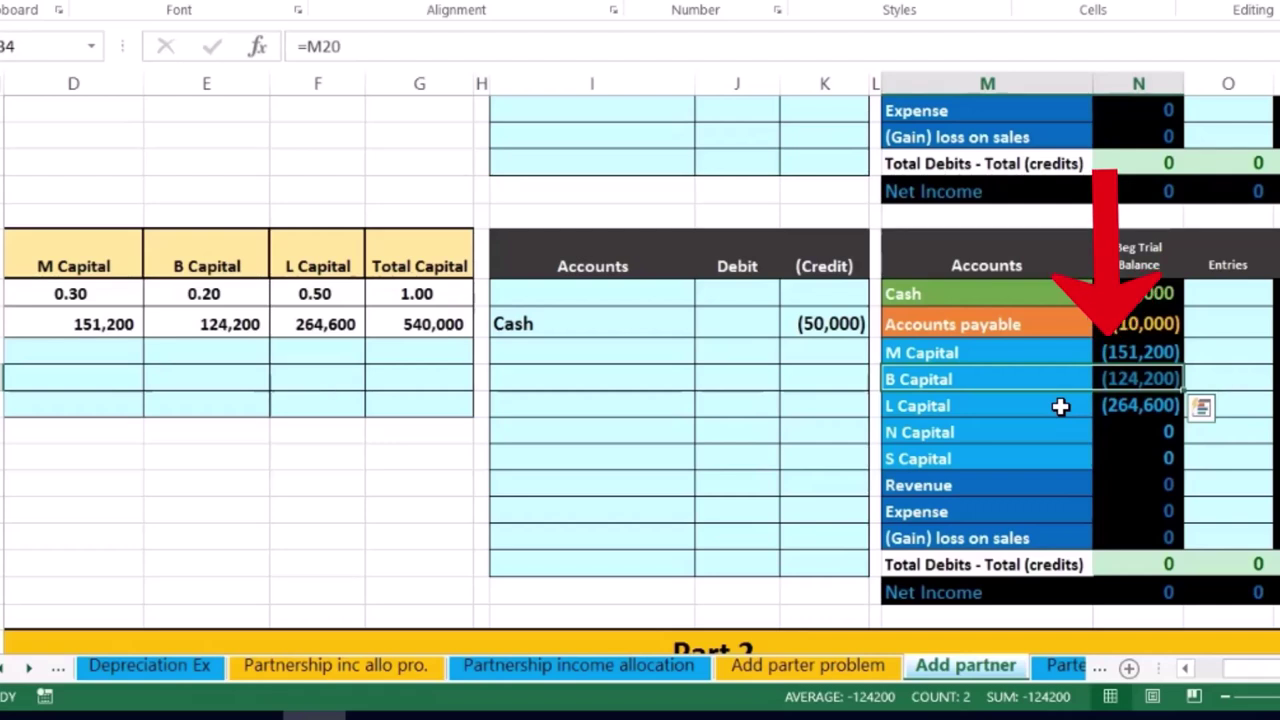
{"action": "left_click_drag", "start_coordinate": [1137, 376], "coordinate": [1045, 388]}
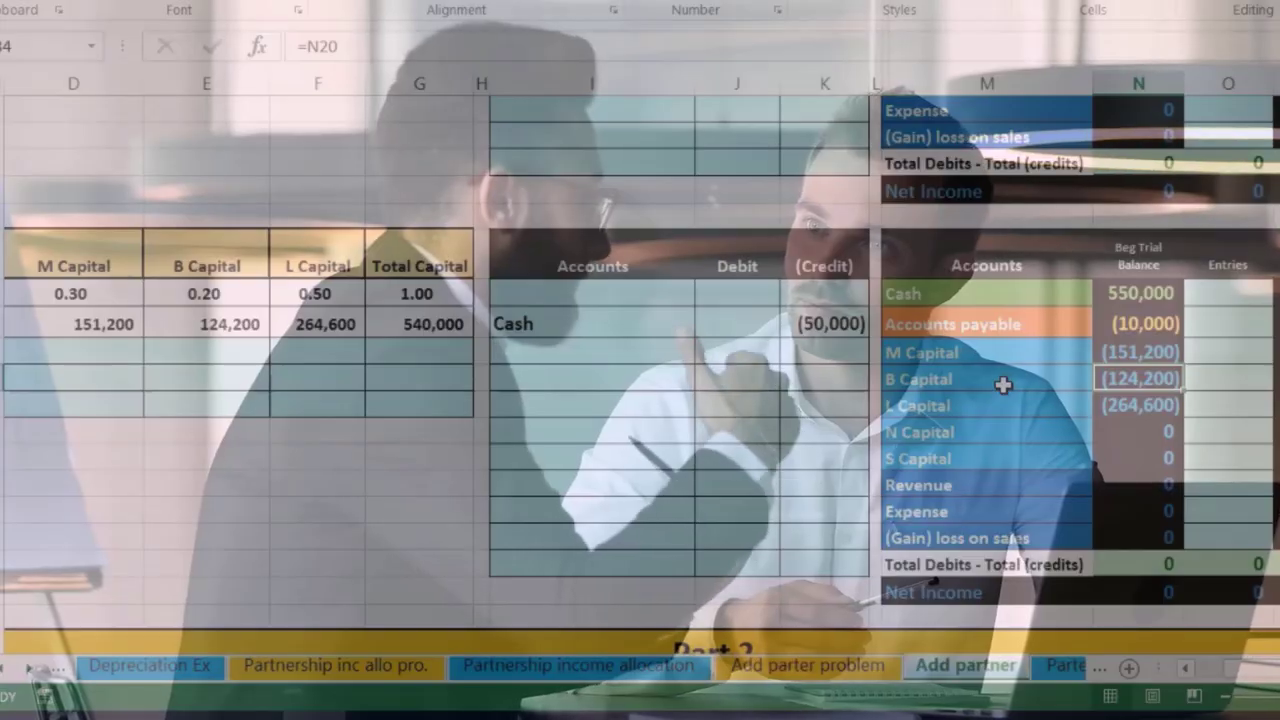
{"action": "left_click", "coordinate": [1000, 377]}
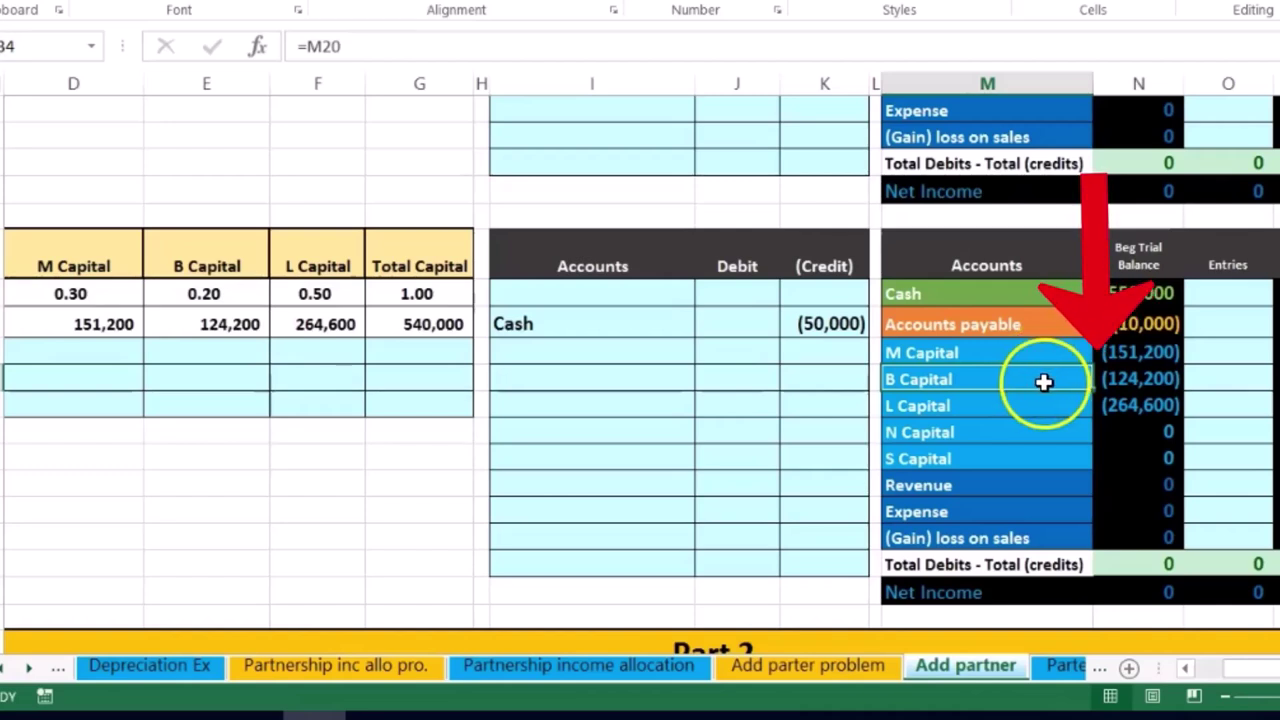
{"action": "left_click", "coordinate": [1099, 378]}
{"action": "left_click_drag", "start_coordinate": [1030, 390], "coordinate": [1018, 372]}
{"action": "right_click", "coordinate": [1018, 372]}
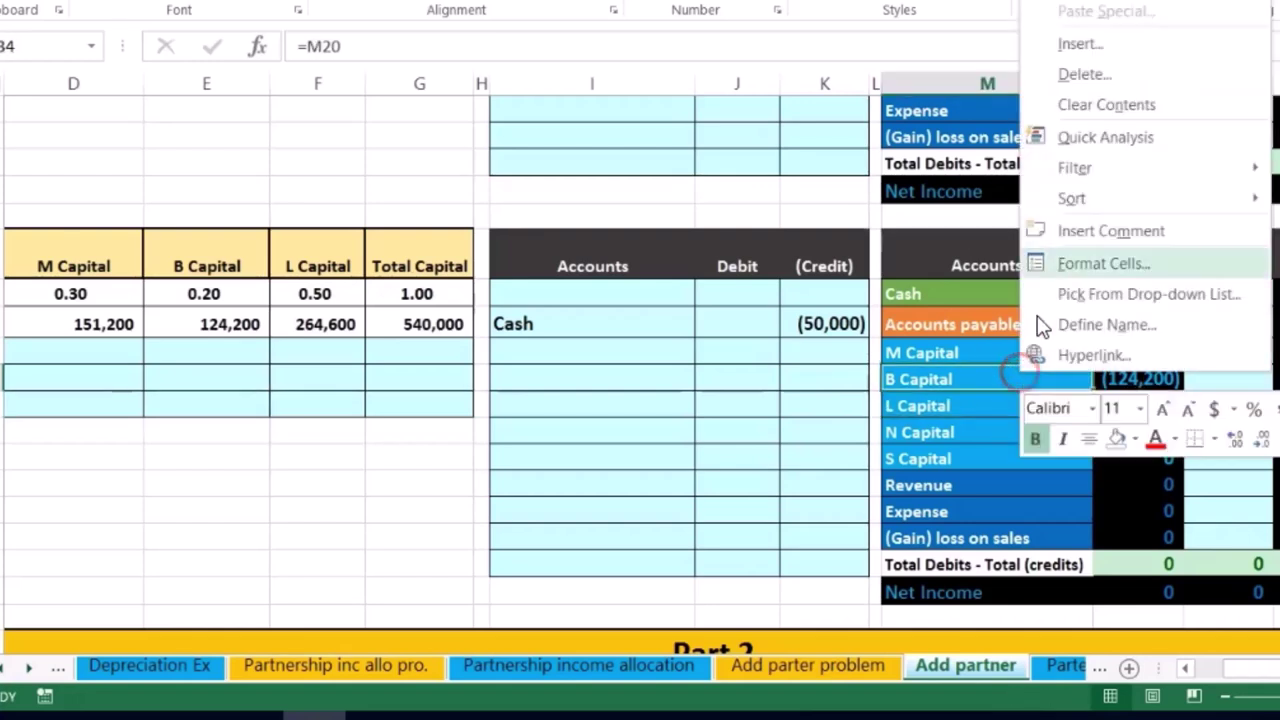
{"action": "key", "text": "ctrl+c"}
{"action": "left_click", "coordinate": [588, 291]}
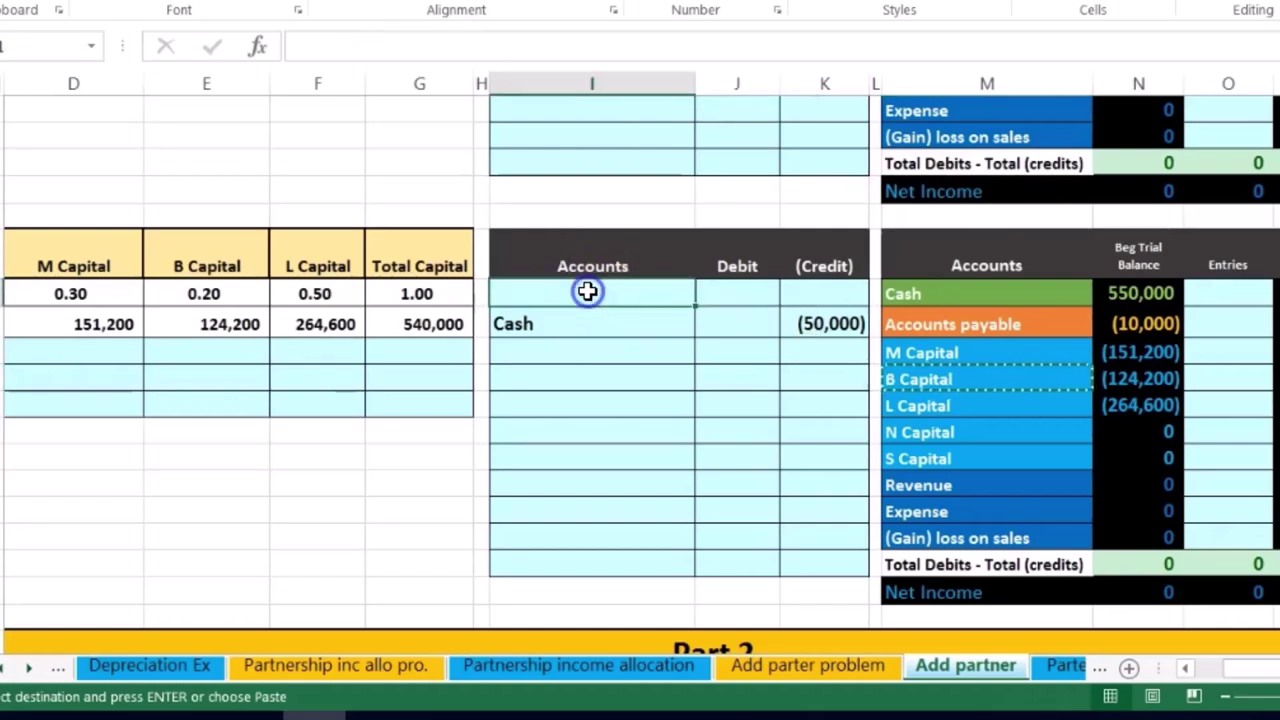
{"action": "right_click", "coordinate": [588, 291]}
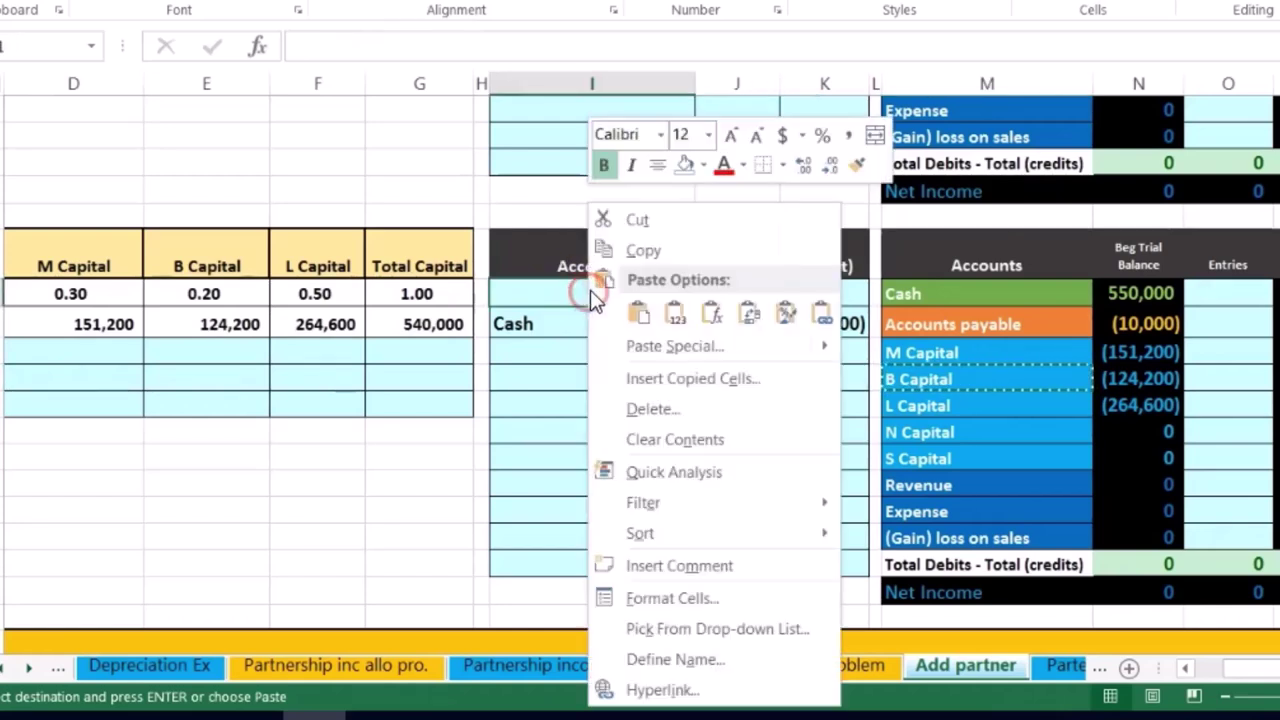
{"action": "left_click", "coordinate": [661, 308]}
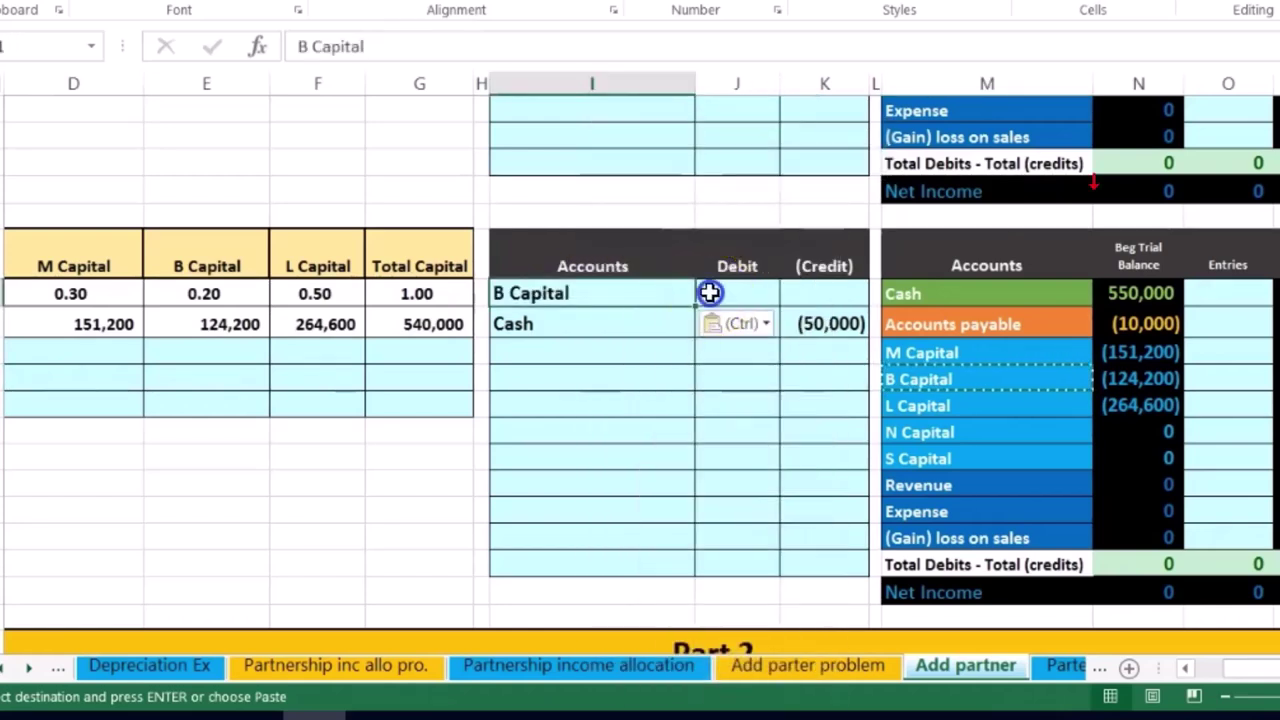
Step: Enter a debit of 124,200 for B Capital in J31 of the journal entry
{"action": "left_click", "coordinate": [709, 291]}
{"action": "type", "text": "12"}
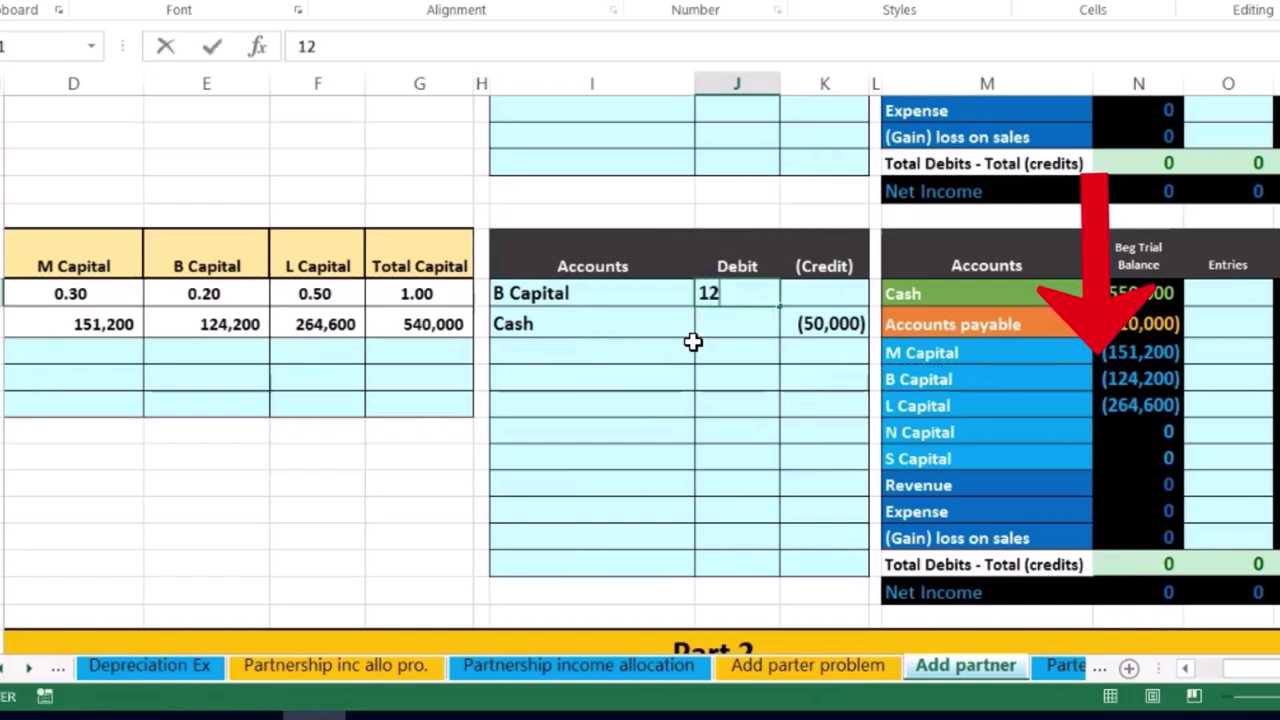
{"action": "type", "text": "4,200"}
{"action": "key", "text": "Return"}
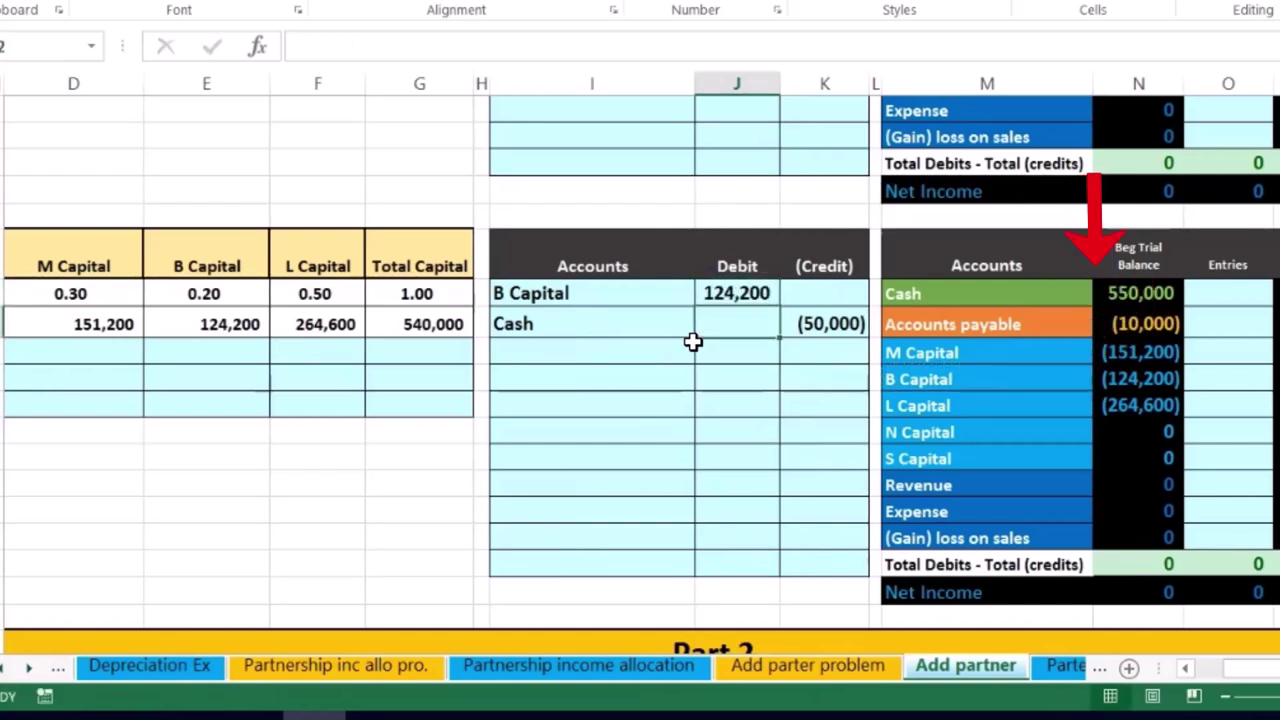
Step: Check the difference between the B Capital debit and the Cash credit, and look over the M and L Capital accounts that share it
{"action": "left_click_drag", "start_coordinate": [727, 296], "coordinate": [801, 320]}
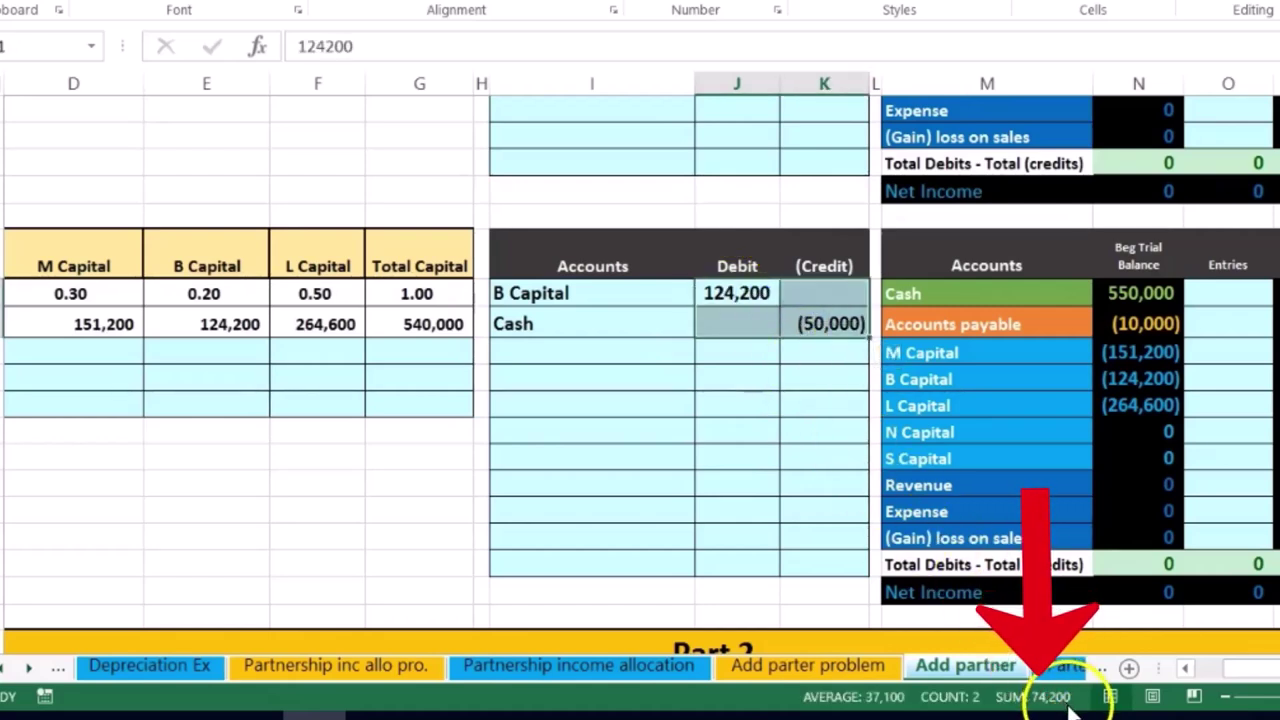
{"action": "left_click", "coordinate": [819, 347]}
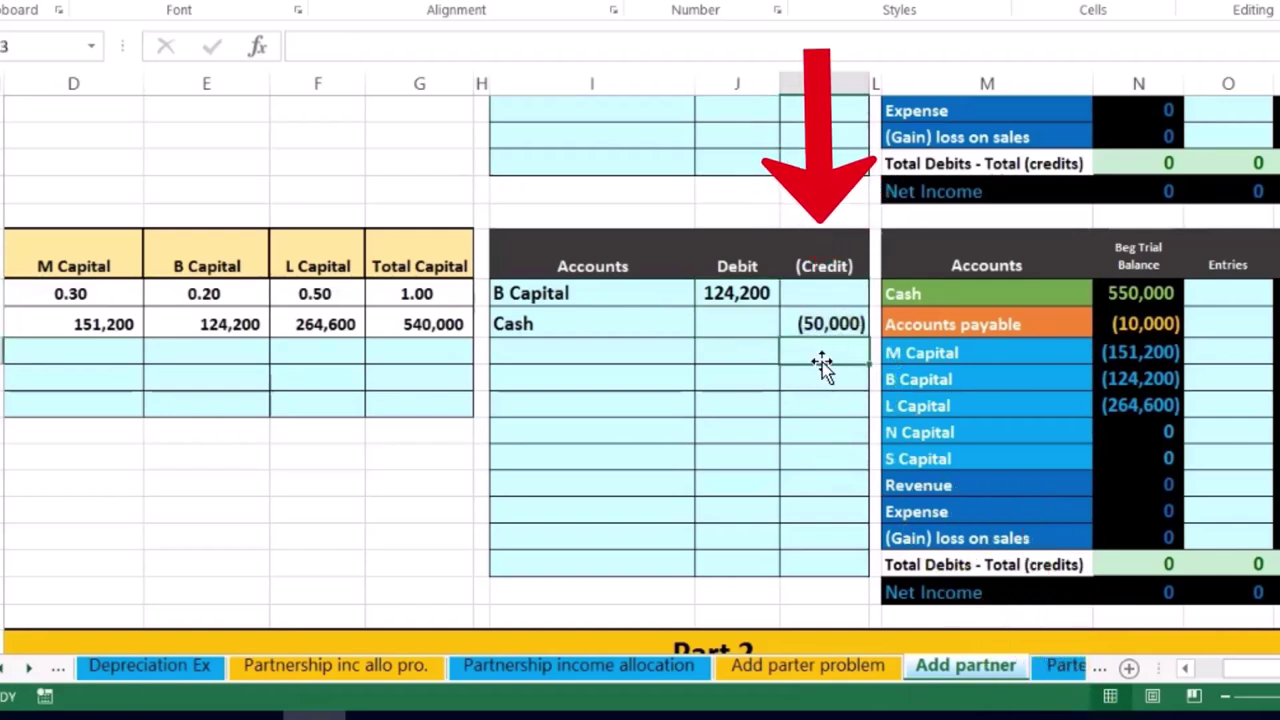
{"action": "left_click", "coordinate": [918, 353]}
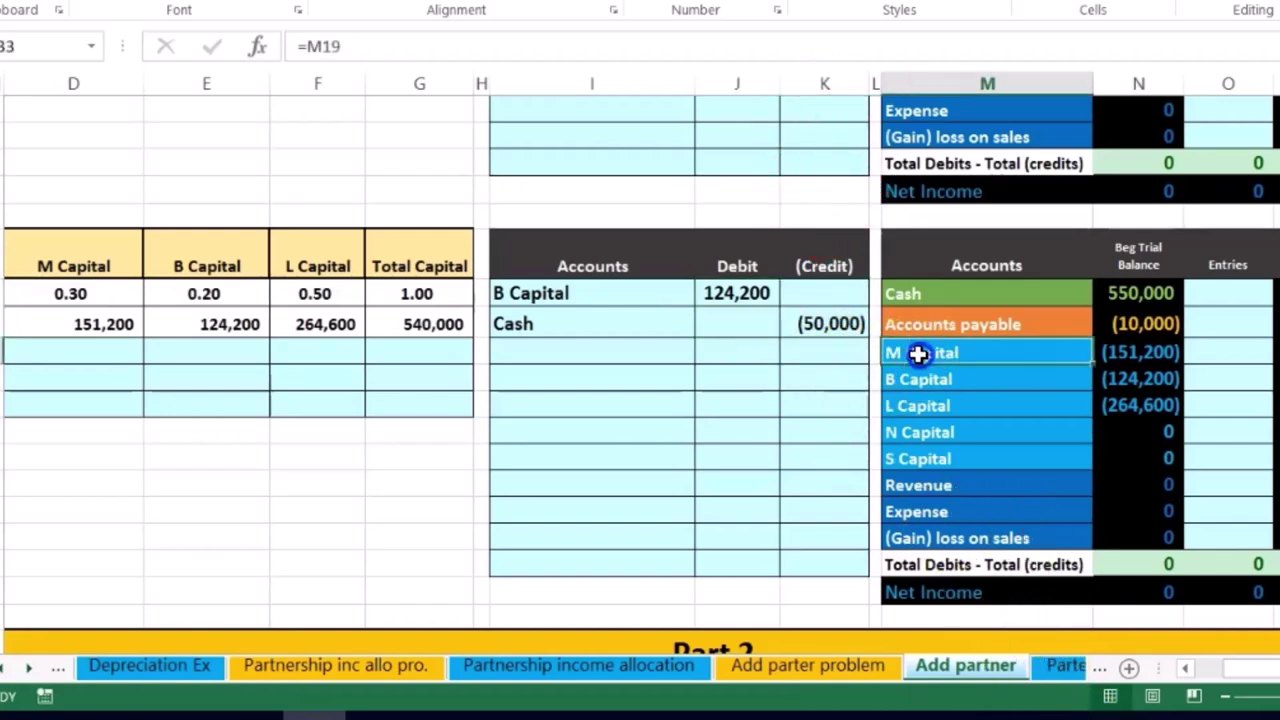
{"action": "left_click", "coordinate": [912, 406]}
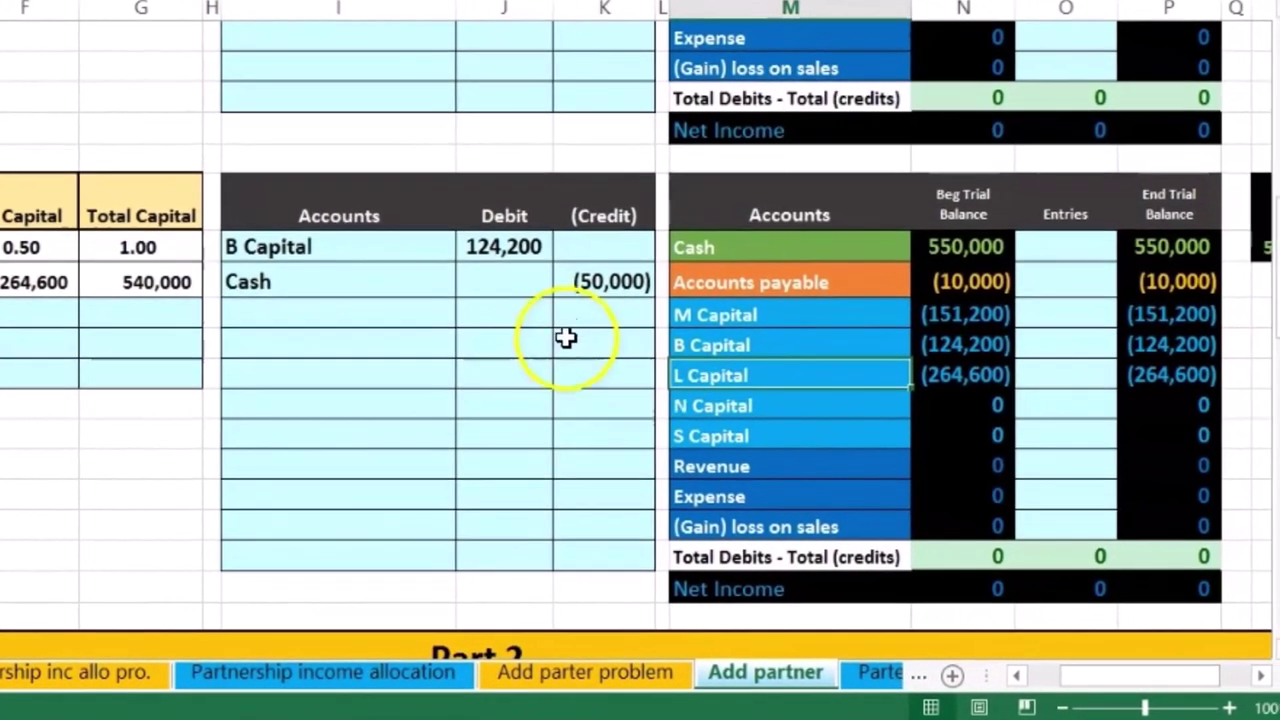
{"action": "left_click", "coordinate": [574, 320]}
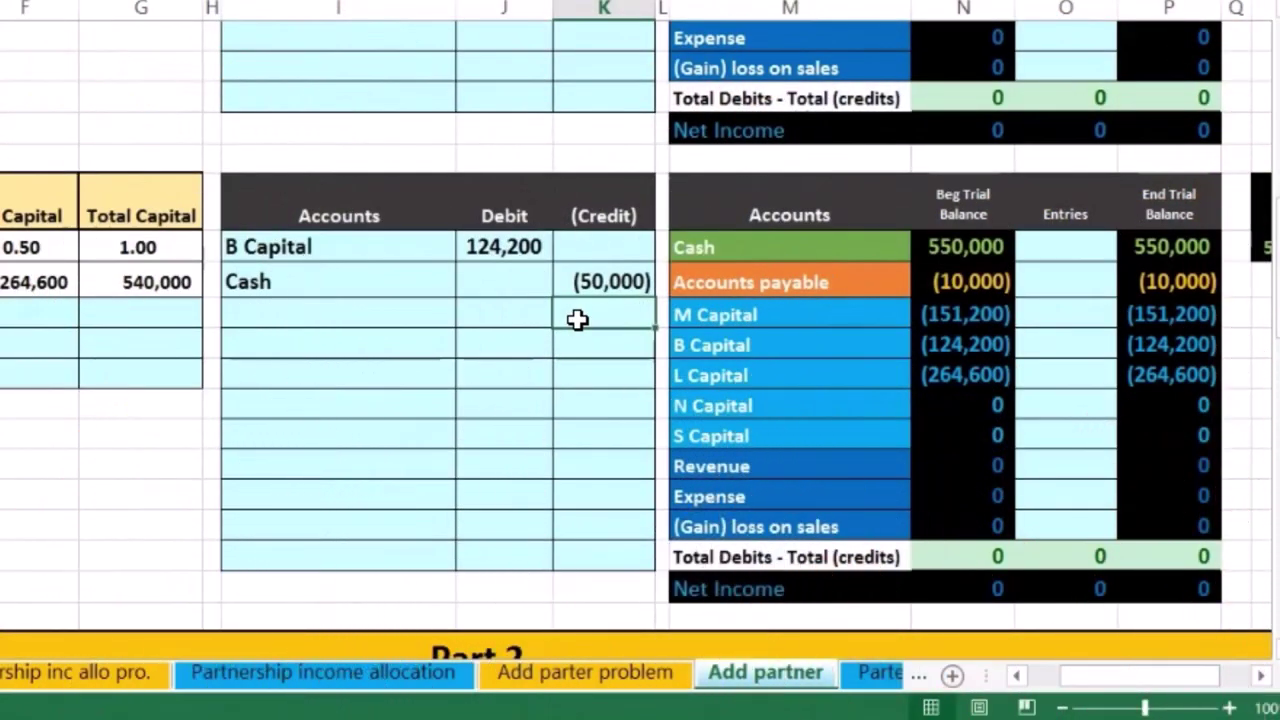
Step: Calculate M's new income and loss ratio in D33 with the formula =3/8
{"action": "left_click", "coordinate": [934, 346]}
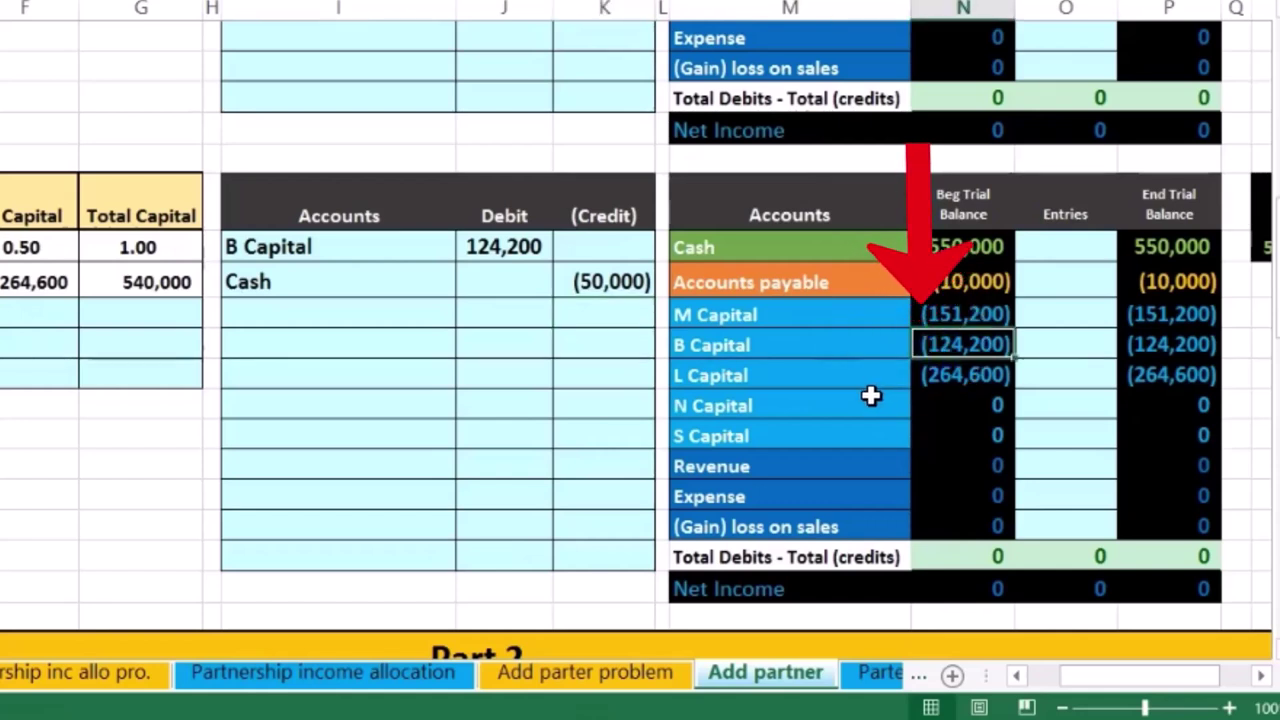
{"action": "key", "text": "Left"}
{"action": "key", "text": "Left"}
{"action": "key", "text": "Left"}
{"action": "key", "text": "Left"}
{"action": "key", "text": "Left"}
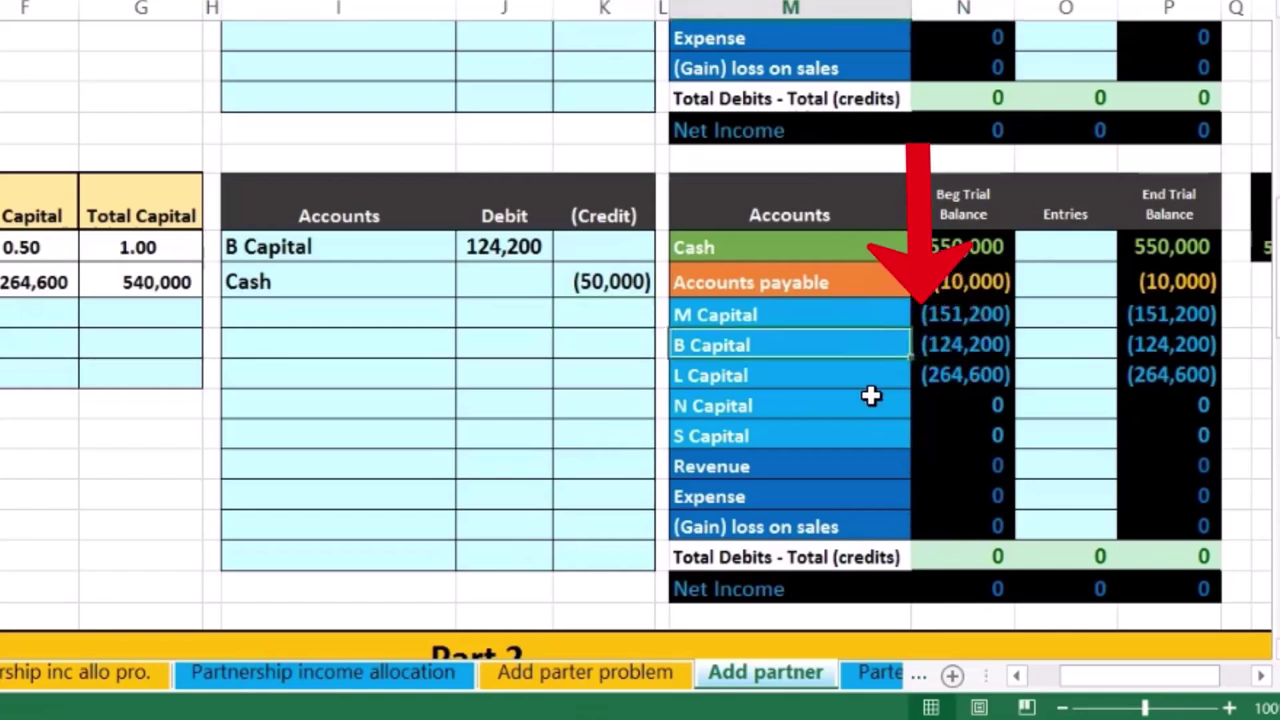
{"action": "key", "text": "Left"}
{"action": "key", "text": "Left"}
{"action": "key", "text": "Left"}
{"action": "key", "text": "Left"}
{"action": "key", "text": "Left"}
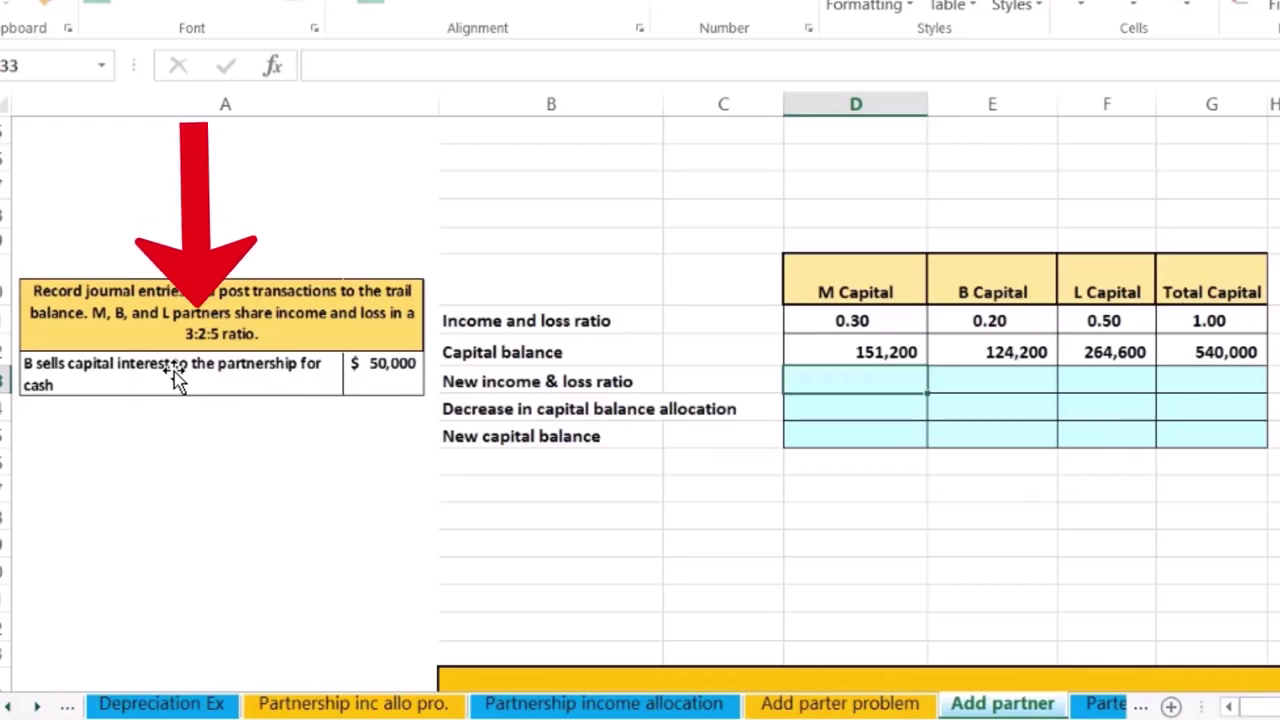
{"action": "type", "text": "="}
{"action": "left_click", "coordinate": [178, 352]}
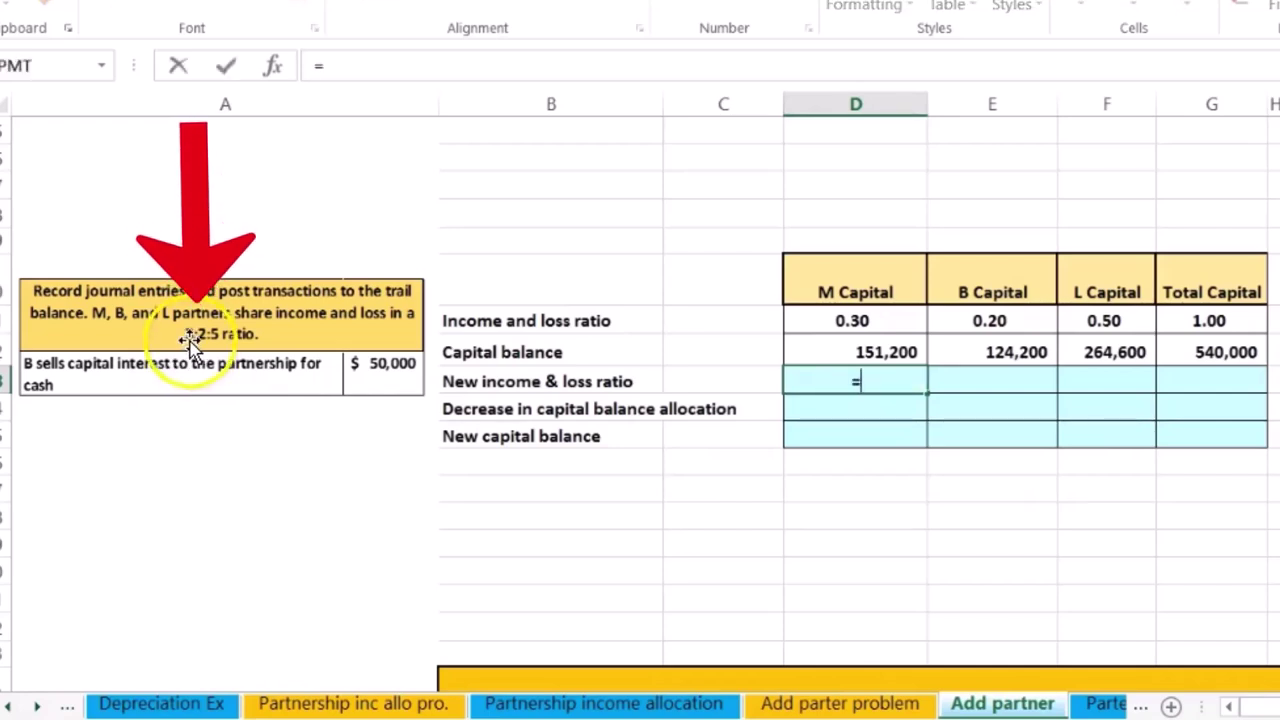
{"action": "type", "text": "3"}
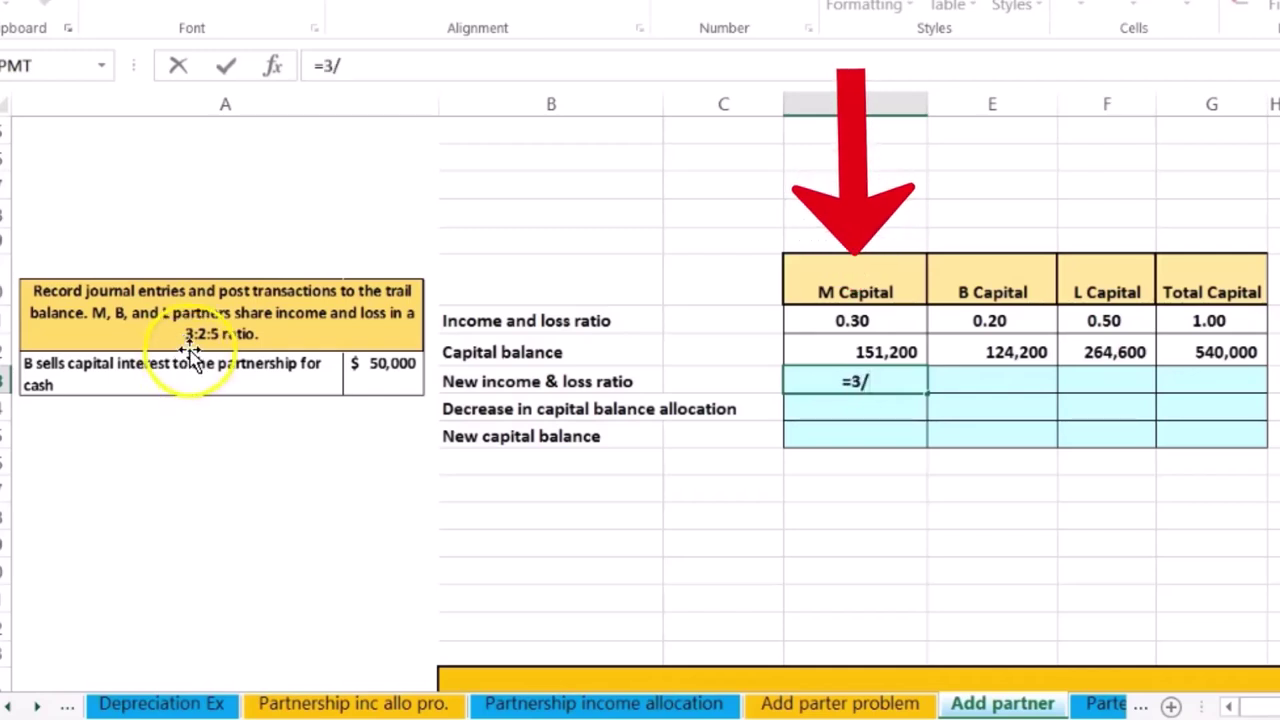
{"action": "type", "text": "/"}
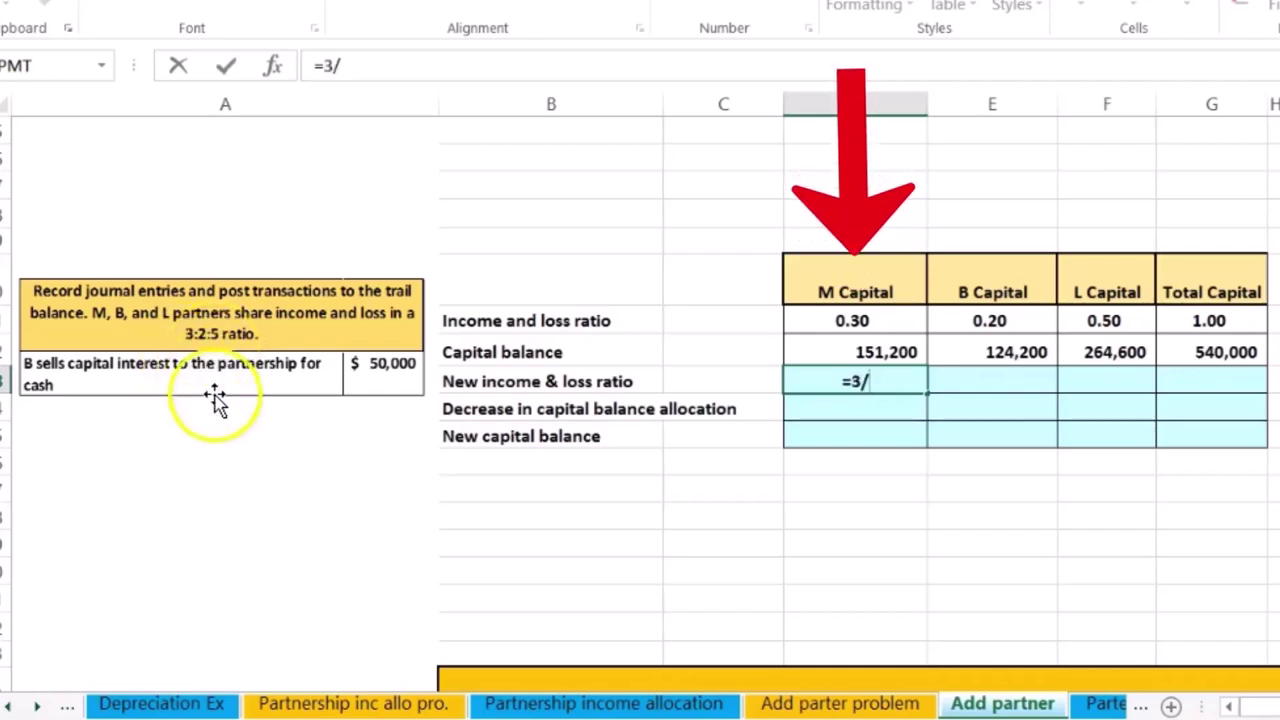
{"action": "type", "text": "8"}
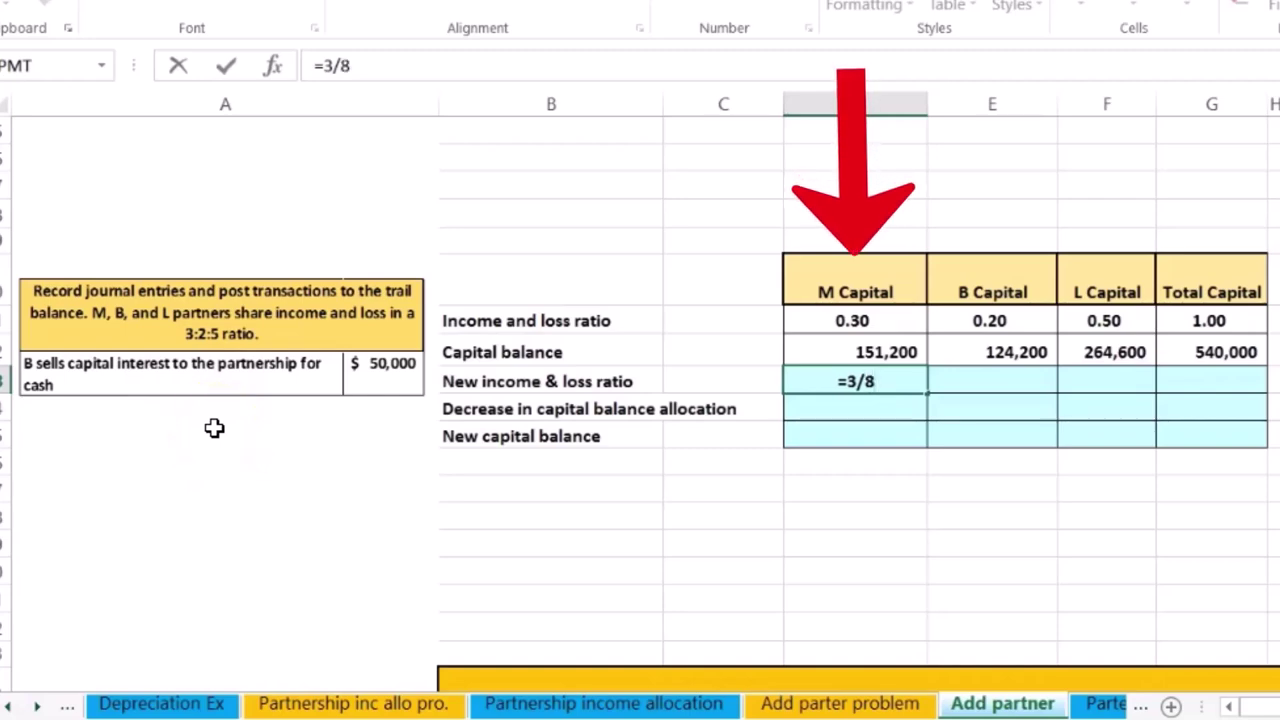
{"action": "key", "text": "Return"}
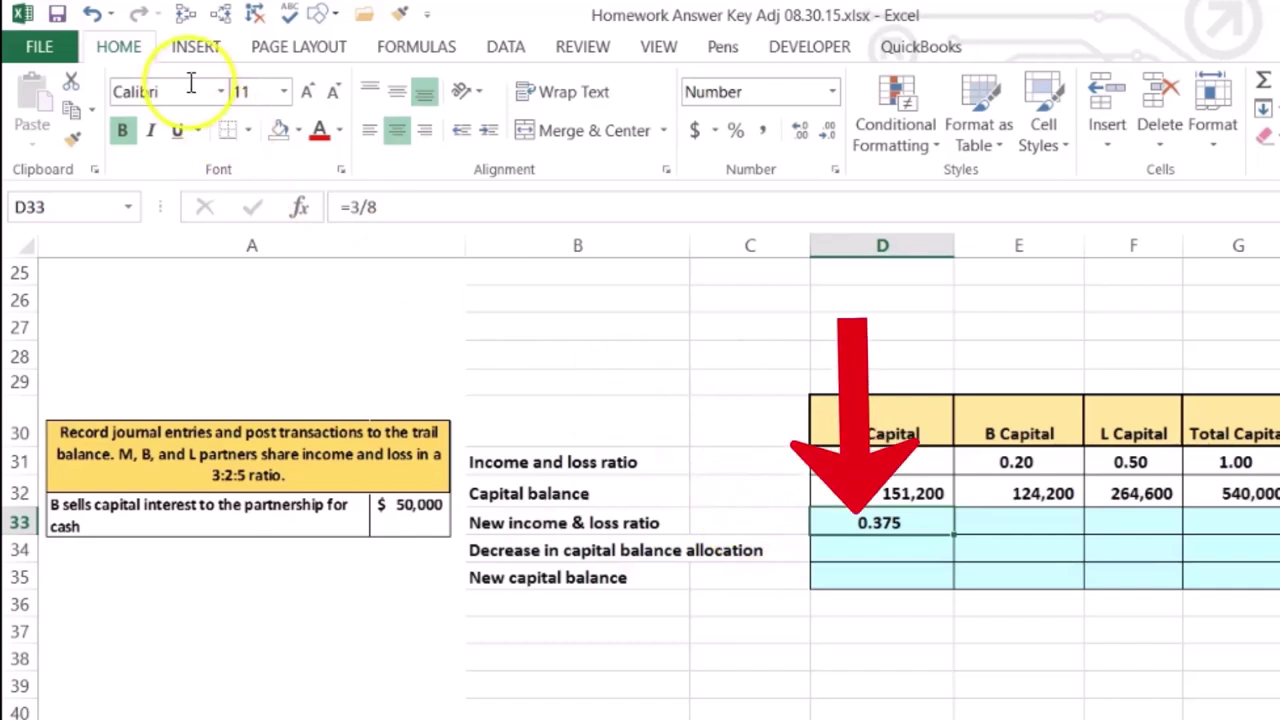
Step: Format M's new income and loss ratio in D33 as a percentage with two decimal places
{"action": "left_click", "coordinate": [738, 132]}
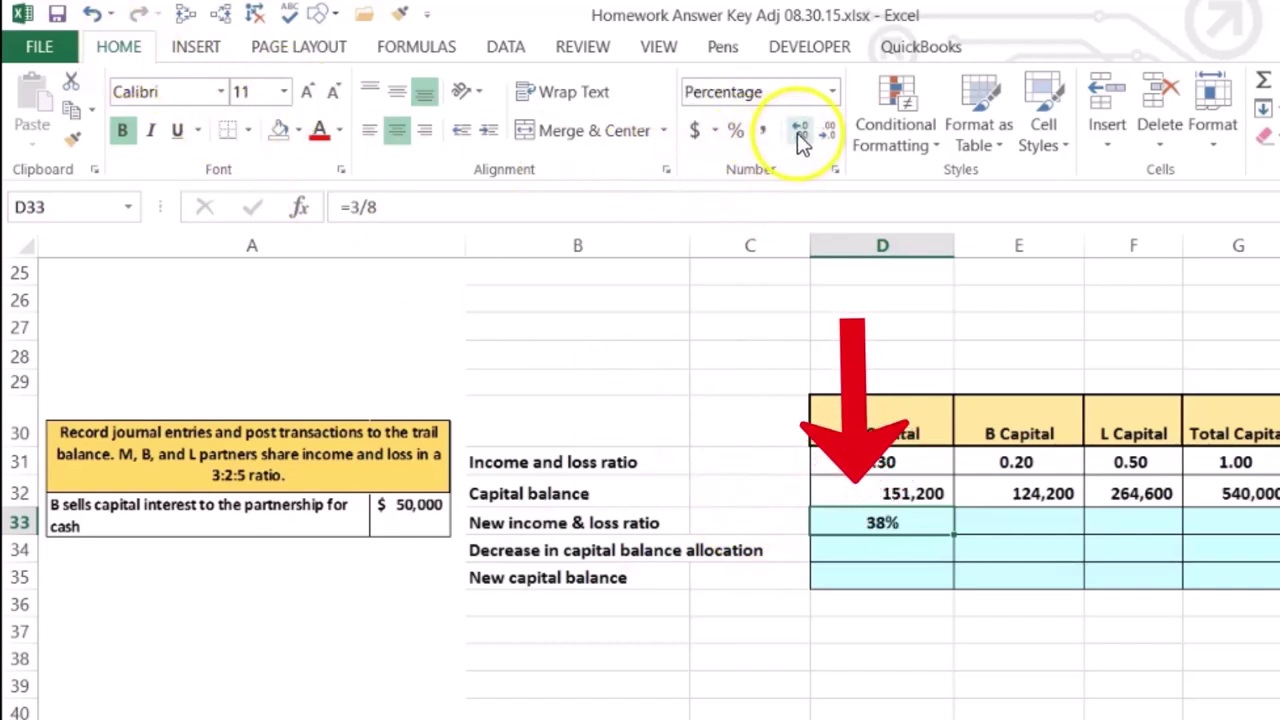
{"action": "left_click", "coordinate": [800, 133]}
{"action": "left_click", "coordinate": [797, 133]}
Step: Calculate L's new income and loss ratio in F33 with the formula =5/8
{"action": "left_click", "coordinate": [998, 520]}
{"action": "key", "text": "Tab"}
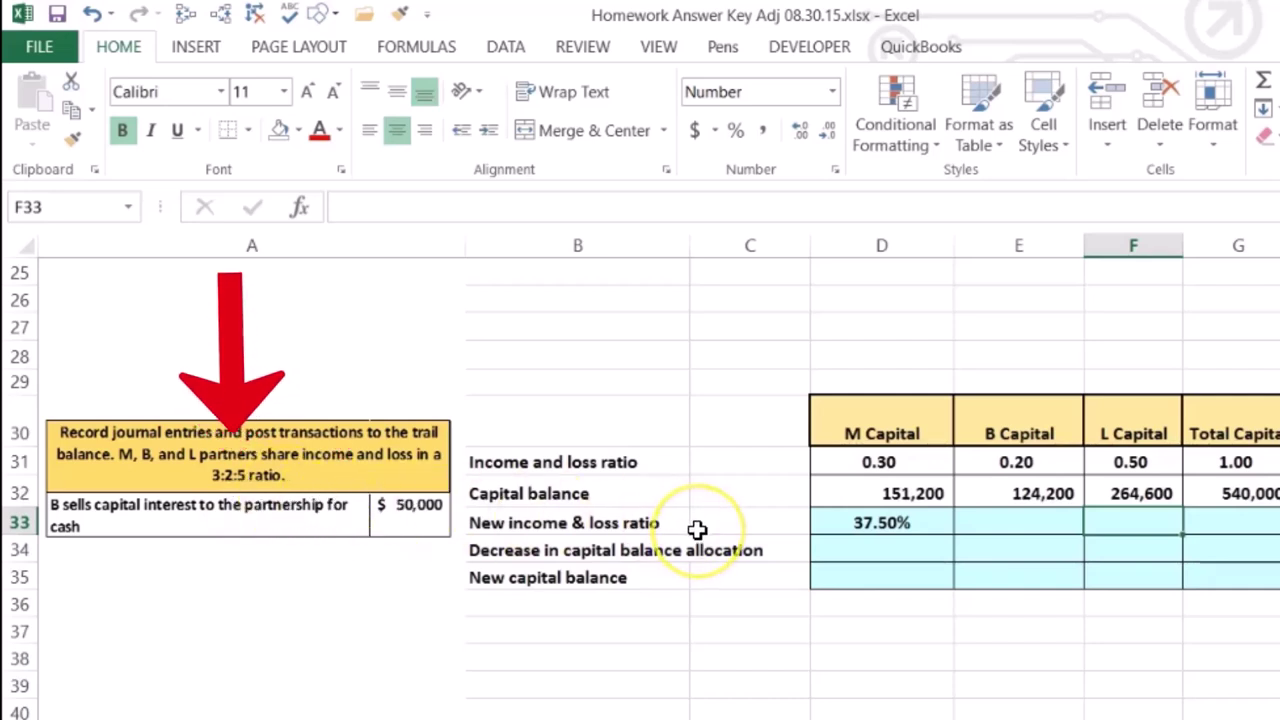
{"action": "type", "text": "=5/8"}
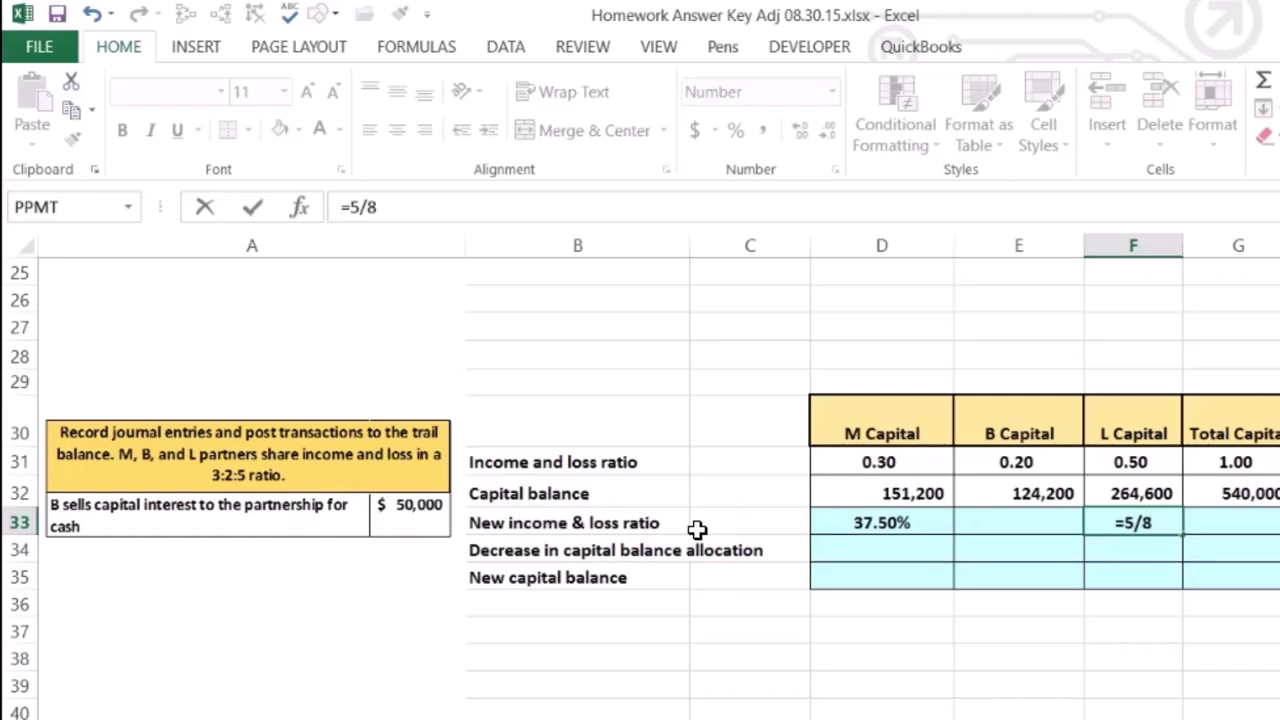
{"action": "key", "text": "Return"}
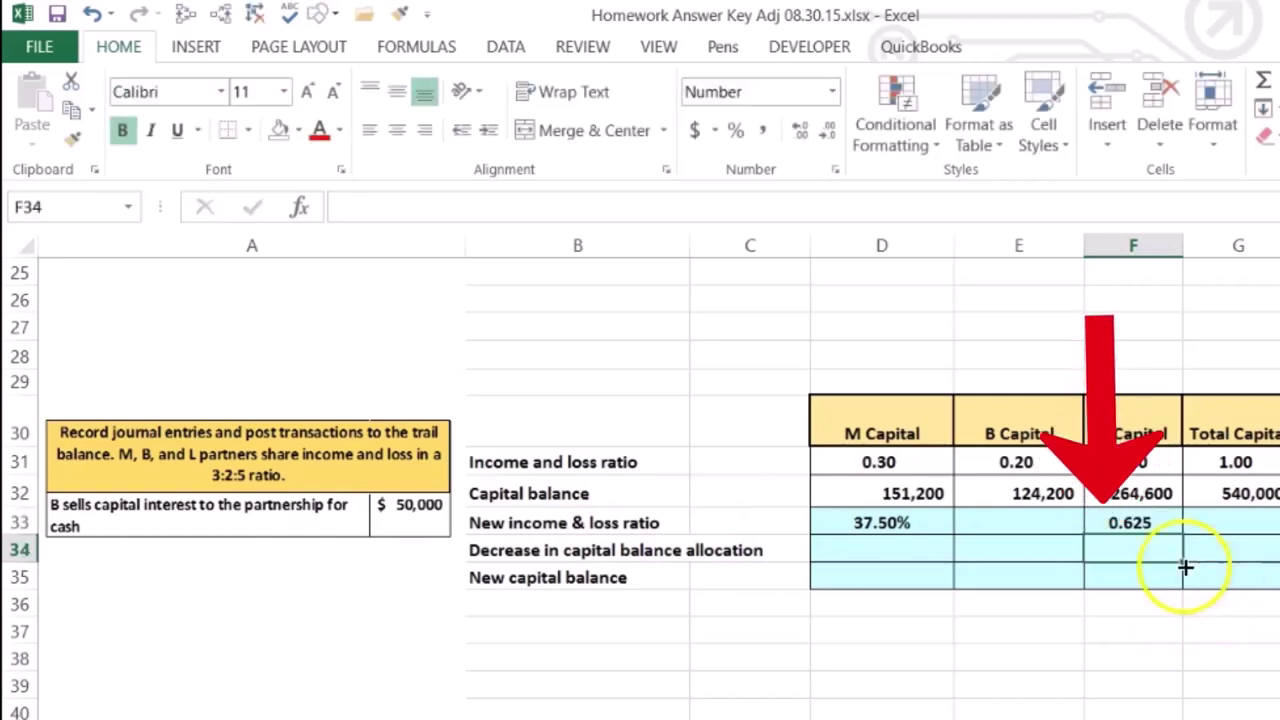
Step: Format L's new income and loss ratio in F33 as a percentage with two decimal places
{"action": "left_click", "coordinate": [1134, 518]}
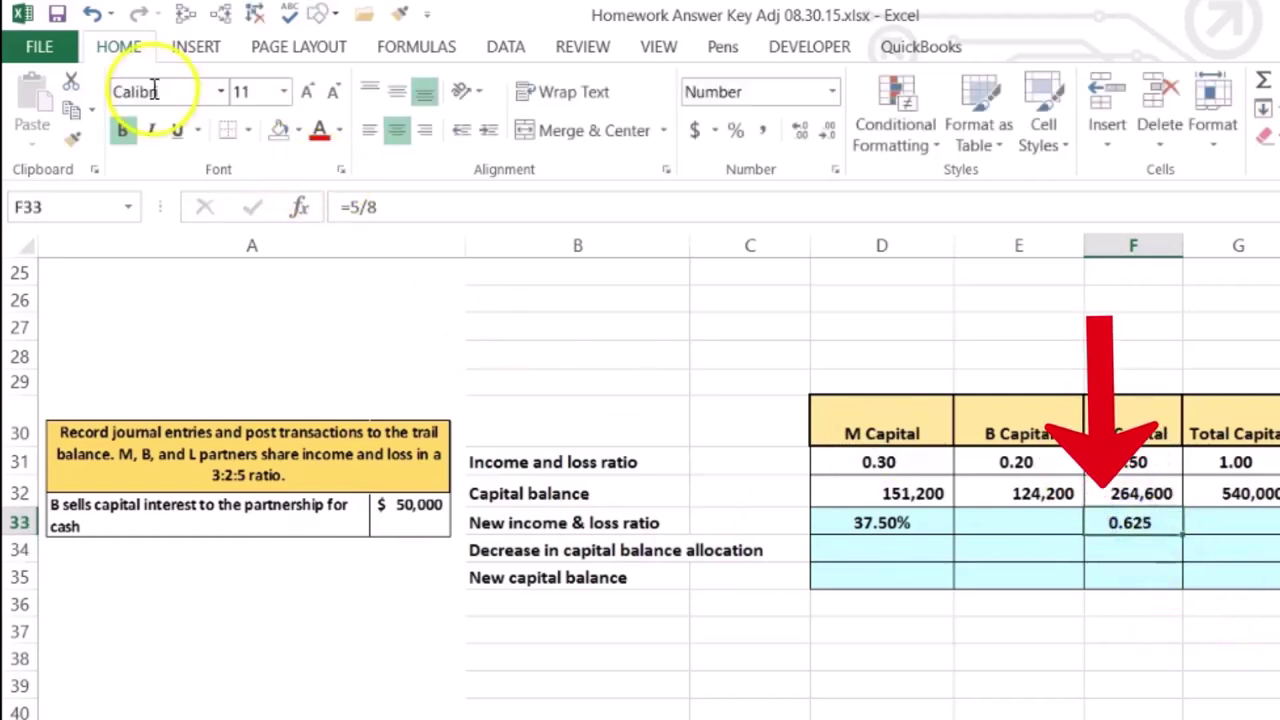
{"action": "left_click", "coordinate": [736, 131]}
{"action": "left_click", "coordinate": [793, 129]}
{"action": "left_click", "coordinate": [793, 129]}
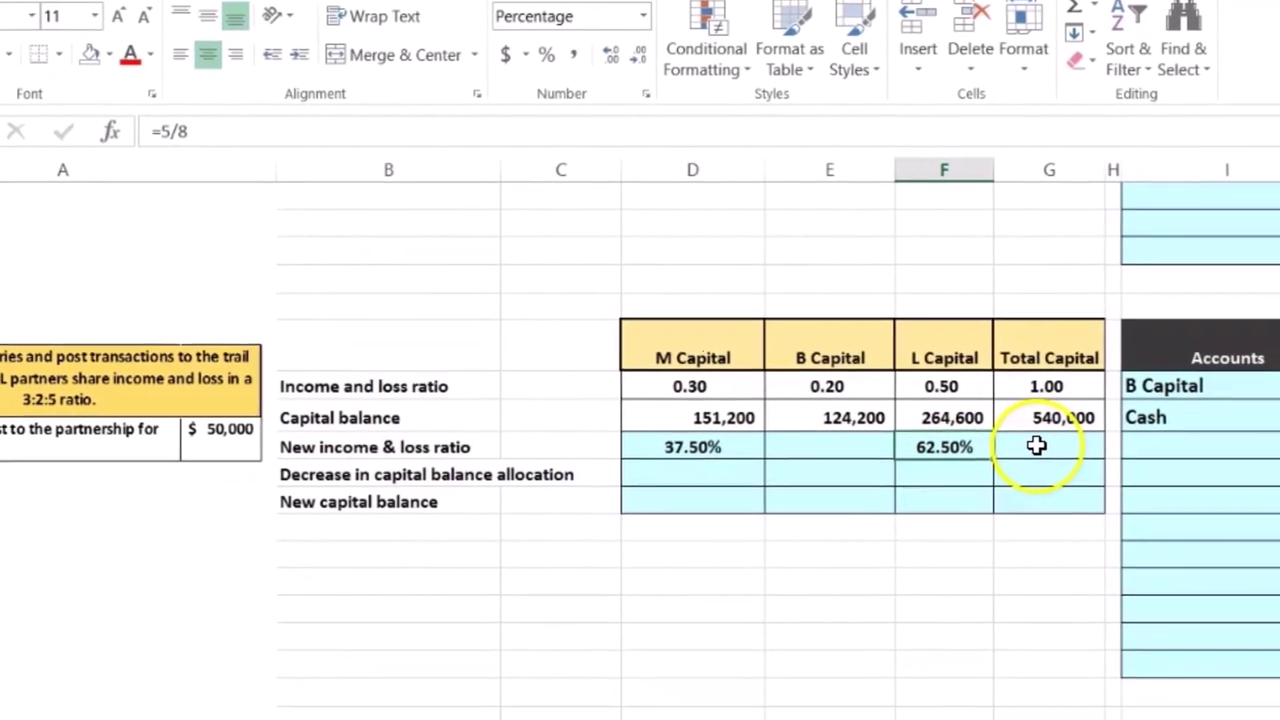
Step: Total the new income and loss ratios in G33 with =SUM(D33:F33) and format the total as a percentage
{"action": "left_click", "coordinate": [1226, 521]}
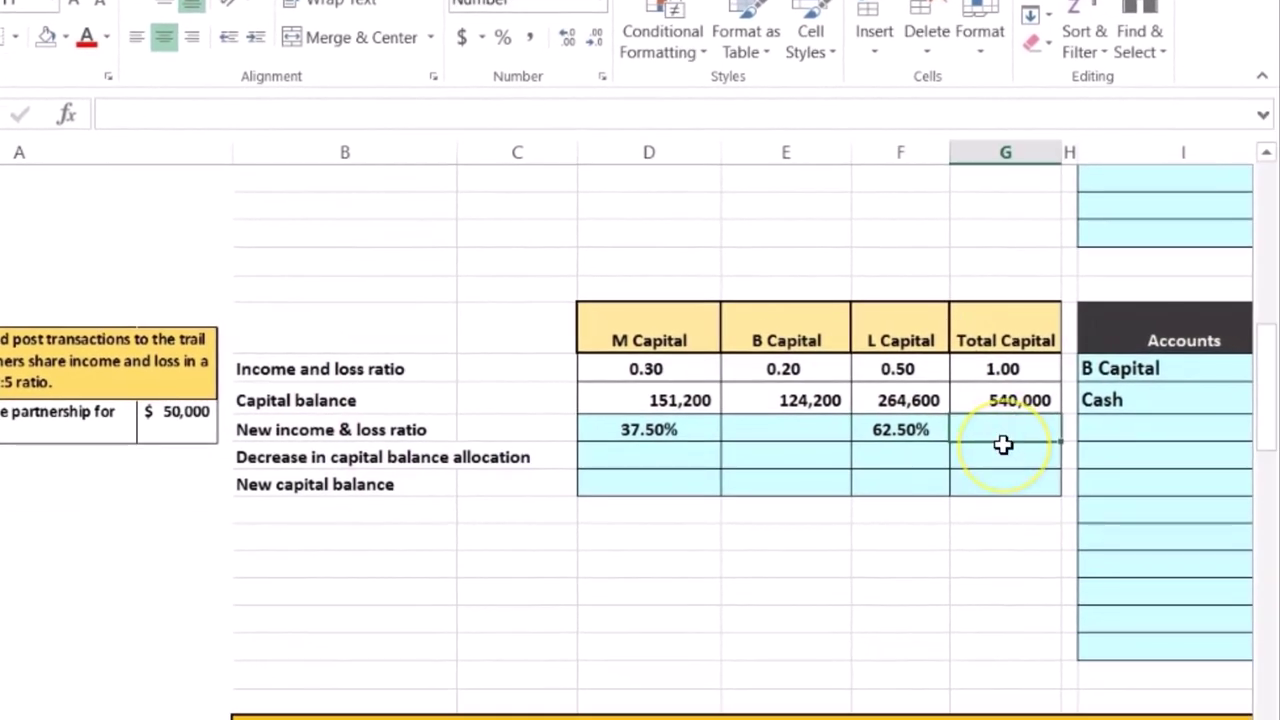
{"action": "type", "text": "=sum"}
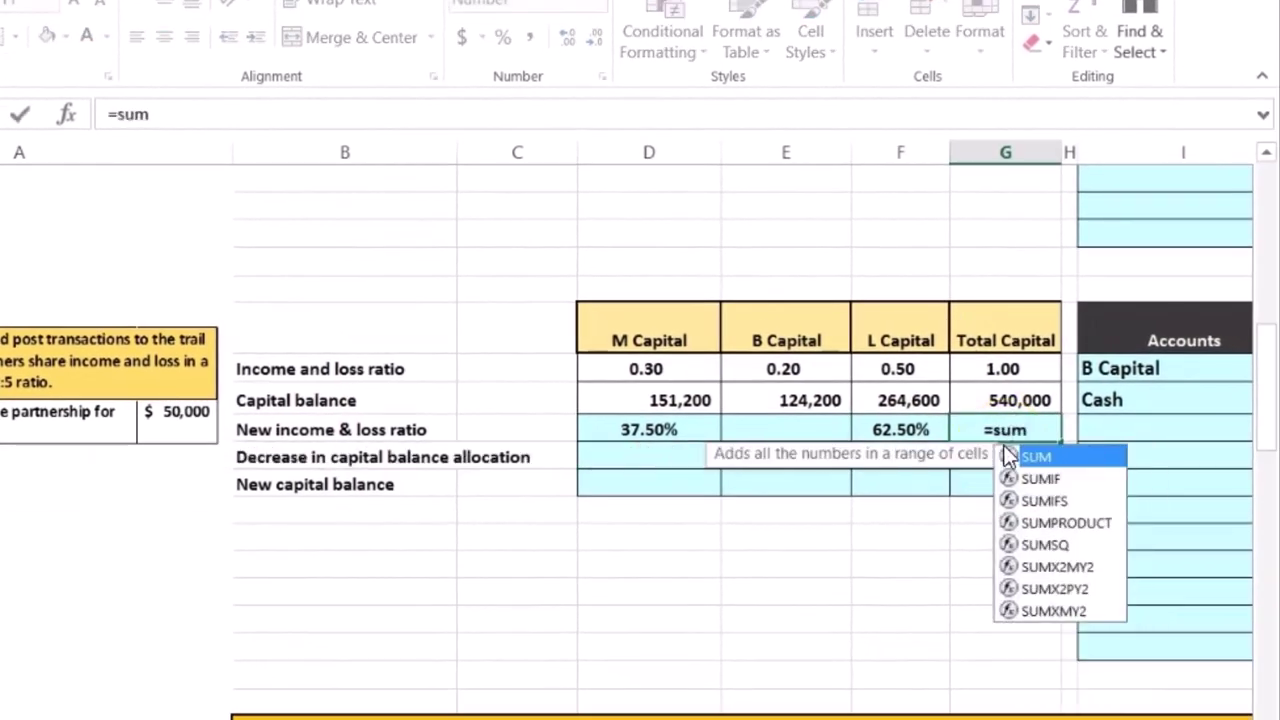
{"action": "double_click", "coordinate": [1009, 452]}
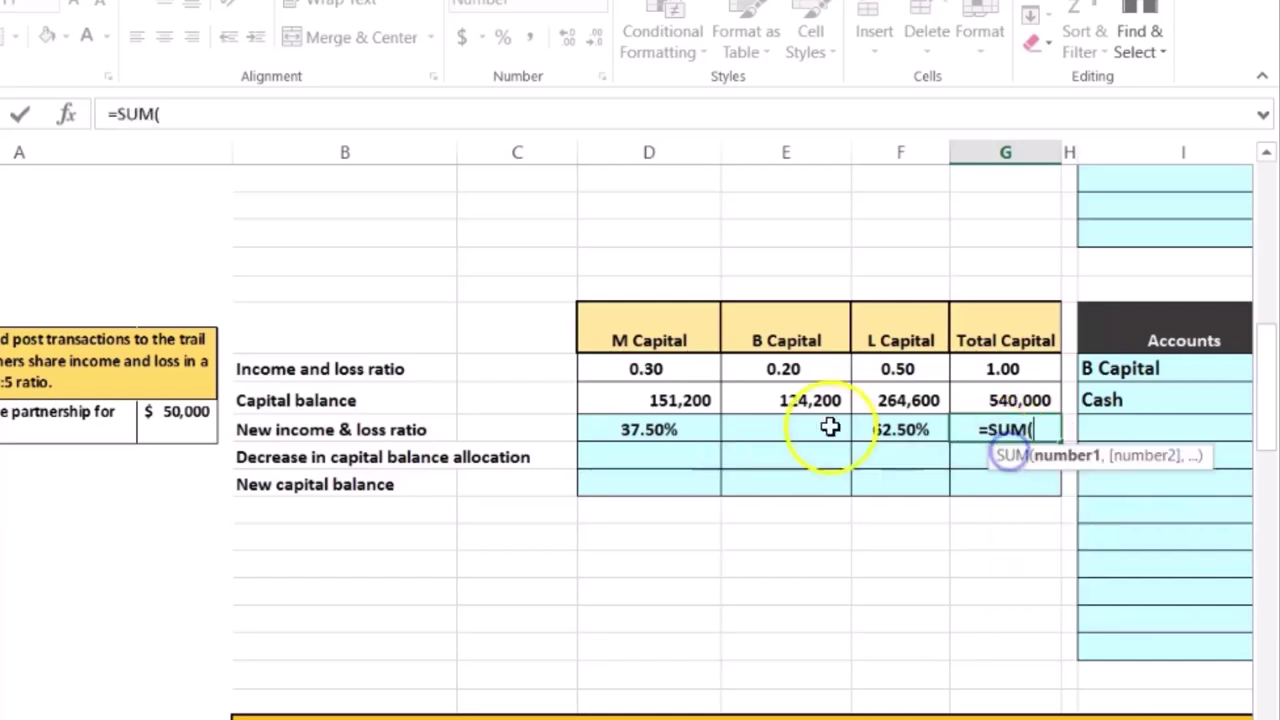
{"action": "left_click_drag", "start_coordinate": [690, 428], "coordinate": [866, 431]}
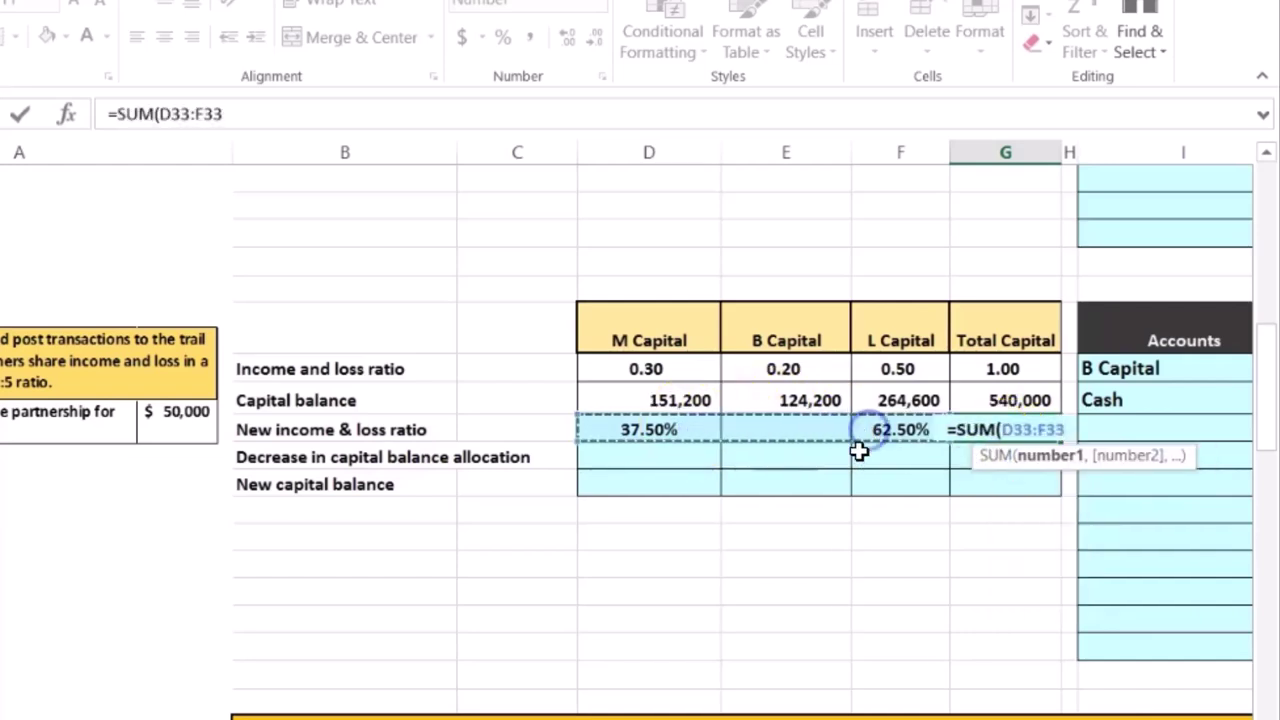
{"action": "key", "text": "Return"}
{"action": "left_click", "coordinate": [986, 429]}
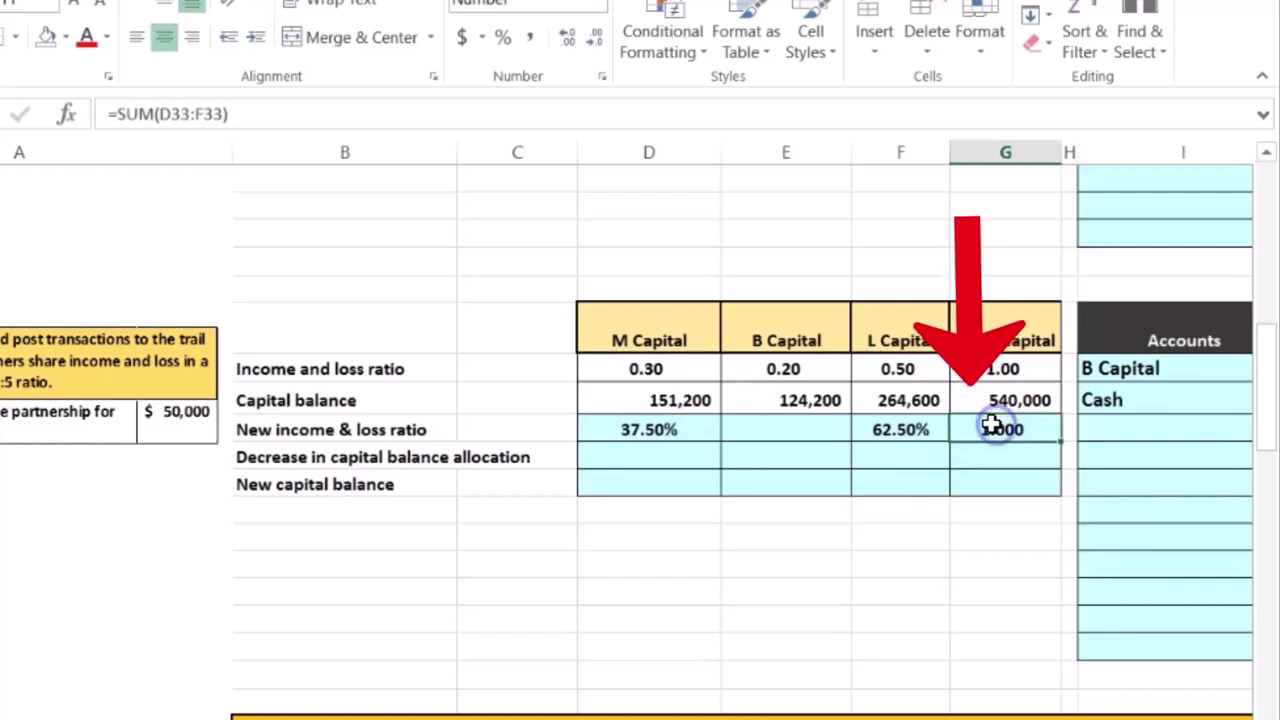
{"action": "left_click", "coordinate": [503, 37]}
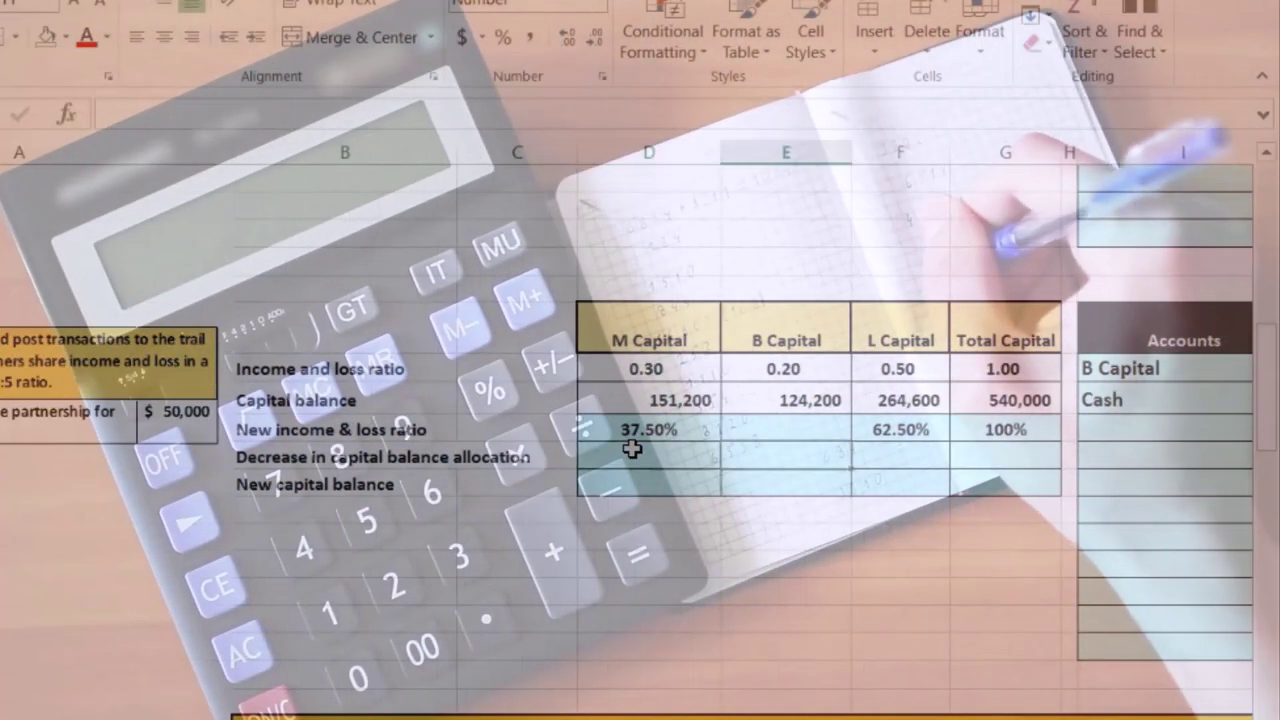
Step: Calculate the total capital decrease in G34 as 124200 minus the 50,000 Cash credit, and check it against the journal entry amounts
{"action": "scroll", "coordinate": [632, 450], "scroll_direction": "right", "scroll_amount": 3}
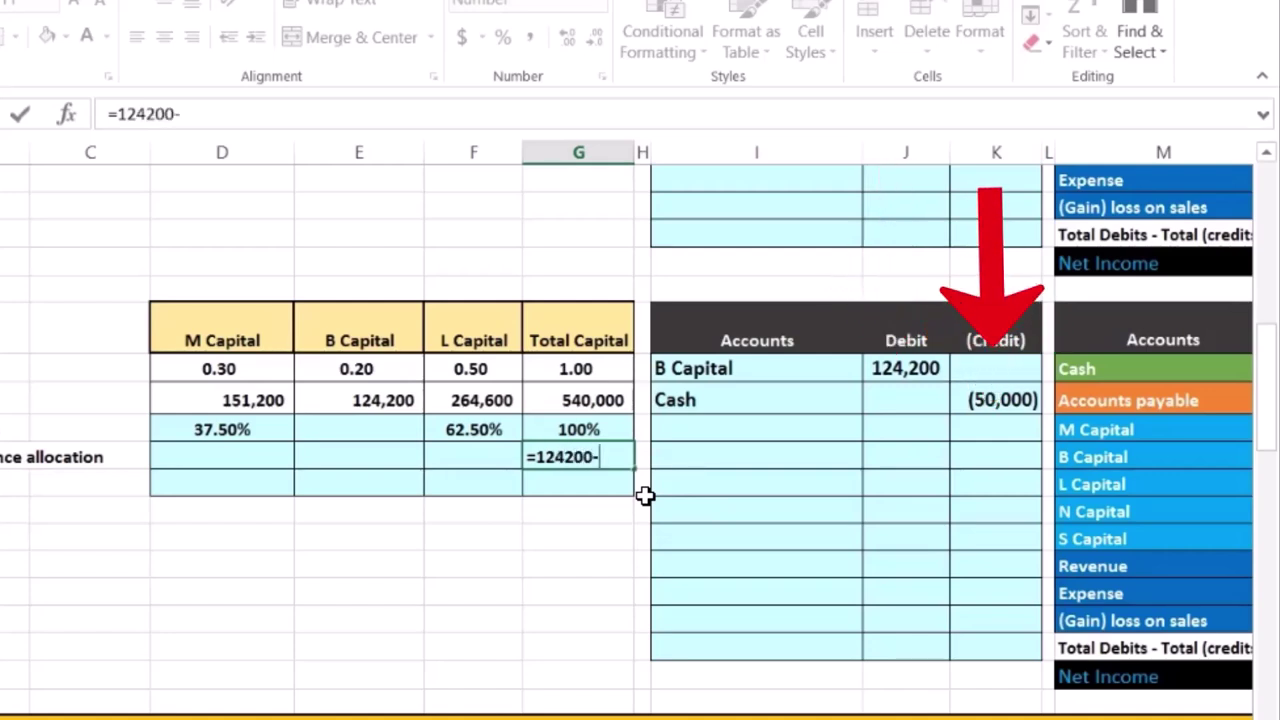
{"action": "key", "text": "Return"}
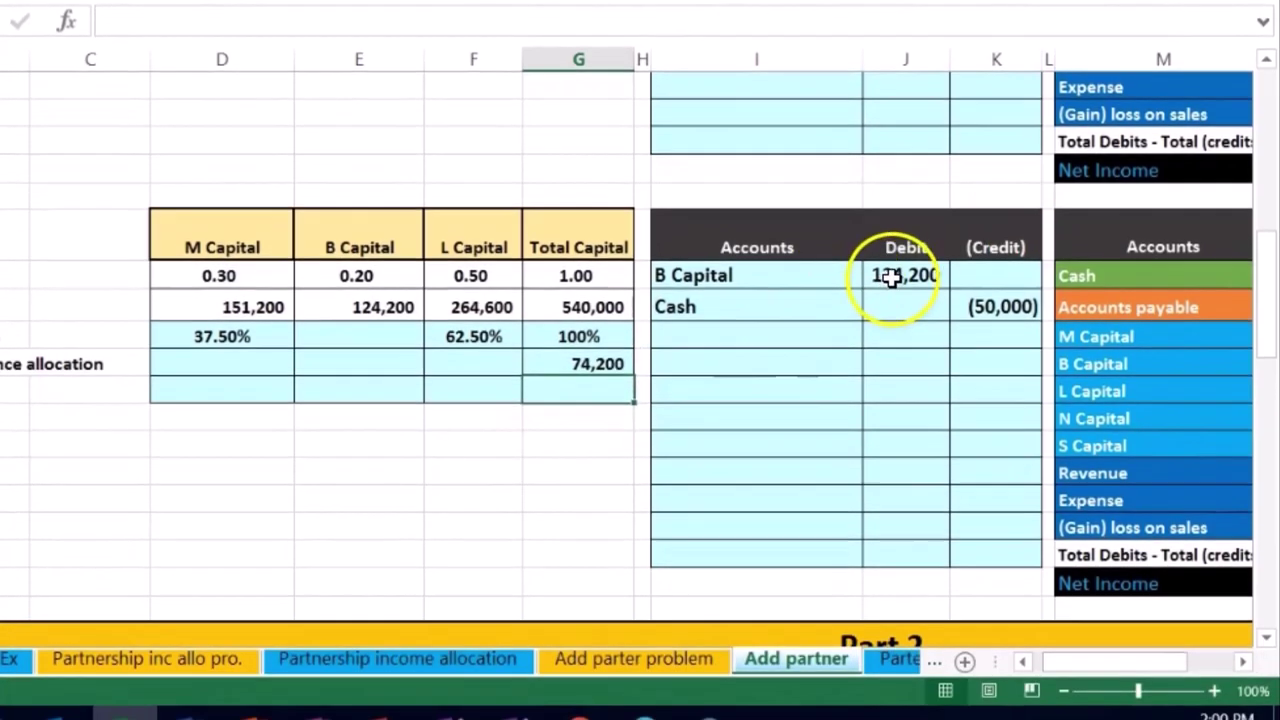
{"action": "left_click_drag", "start_coordinate": [890, 280], "coordinate": [971, 303]}
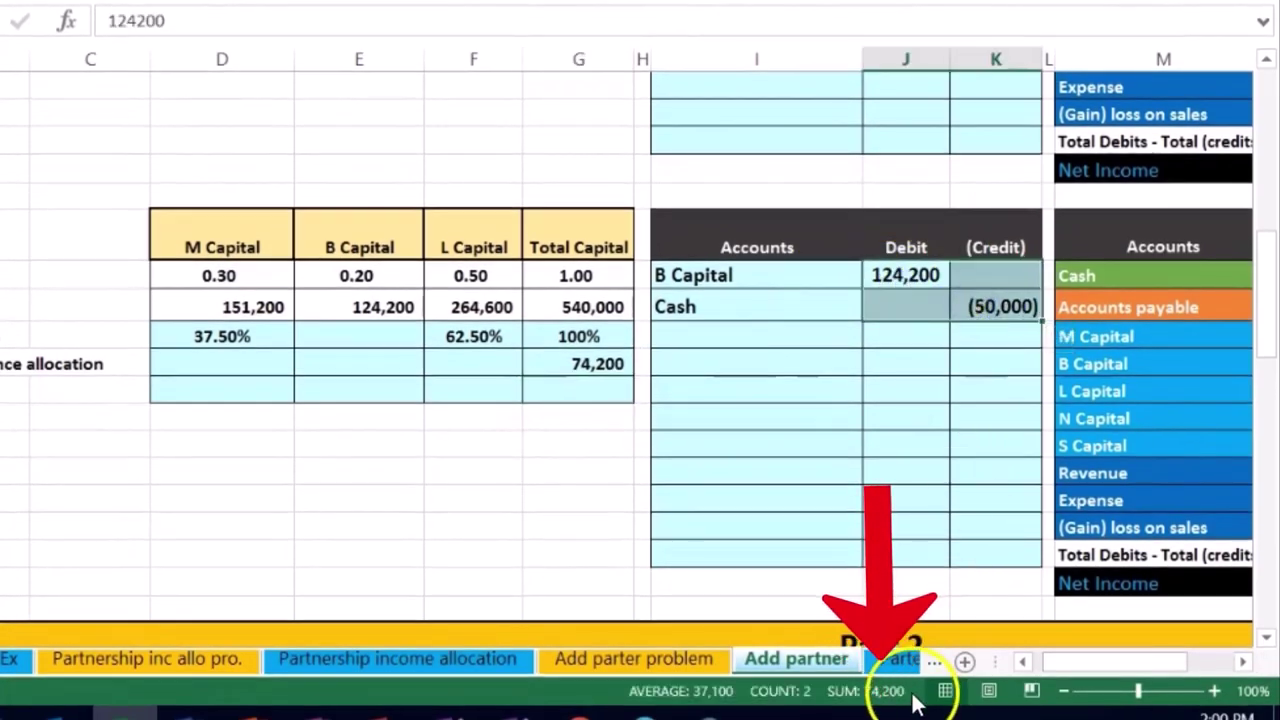
Step: Calculate M's share of the capital decrease in D34 with the formula =G34*D33
{"action": "left_click", "coordinate": [230, 337]}
{"action": "left_click", "coordinate": [457, 337]}
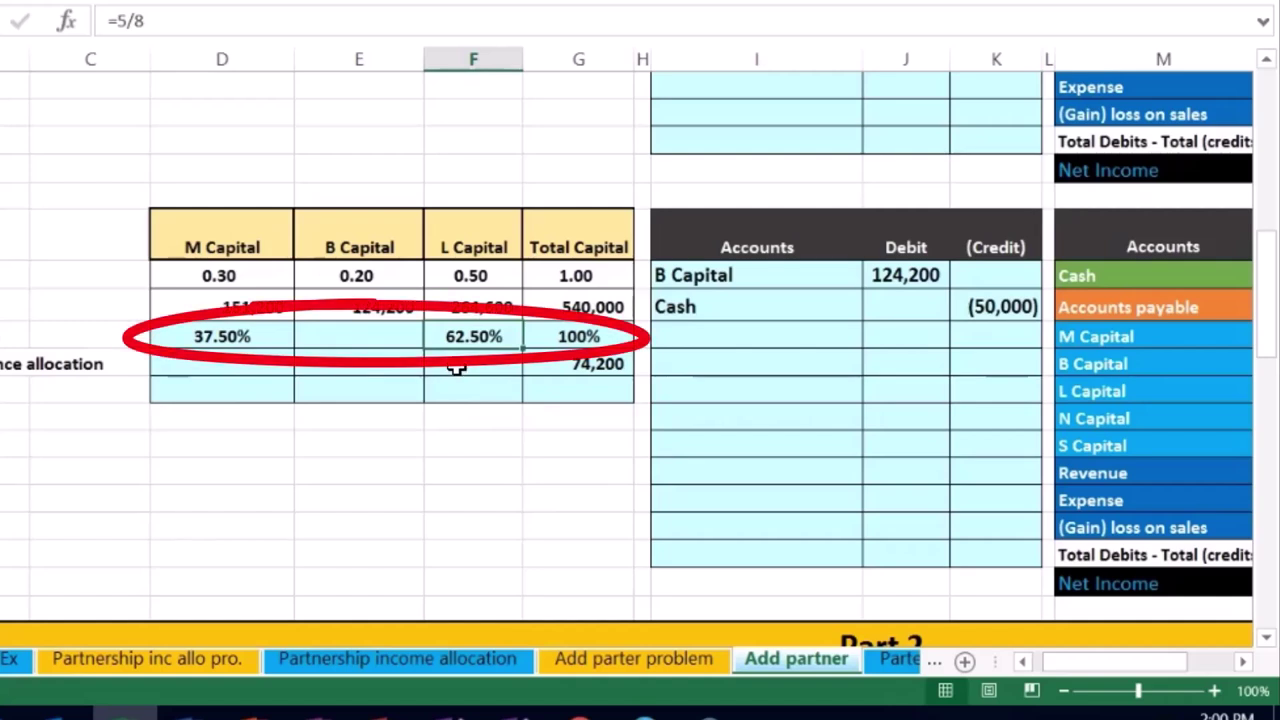
{"action": "left_click", "coordinate": [264, 361]}
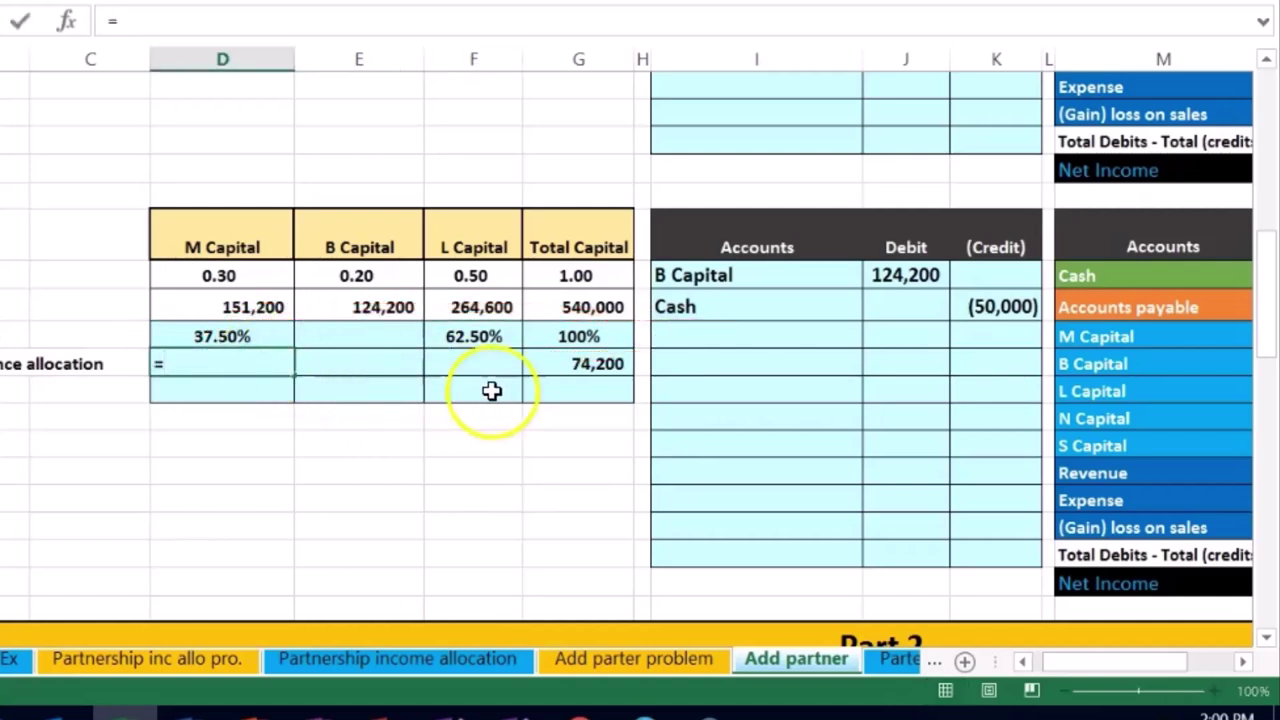
{"action": "type", "text": "="}
{"action": "left_click", "coordinate": [573, 361]}
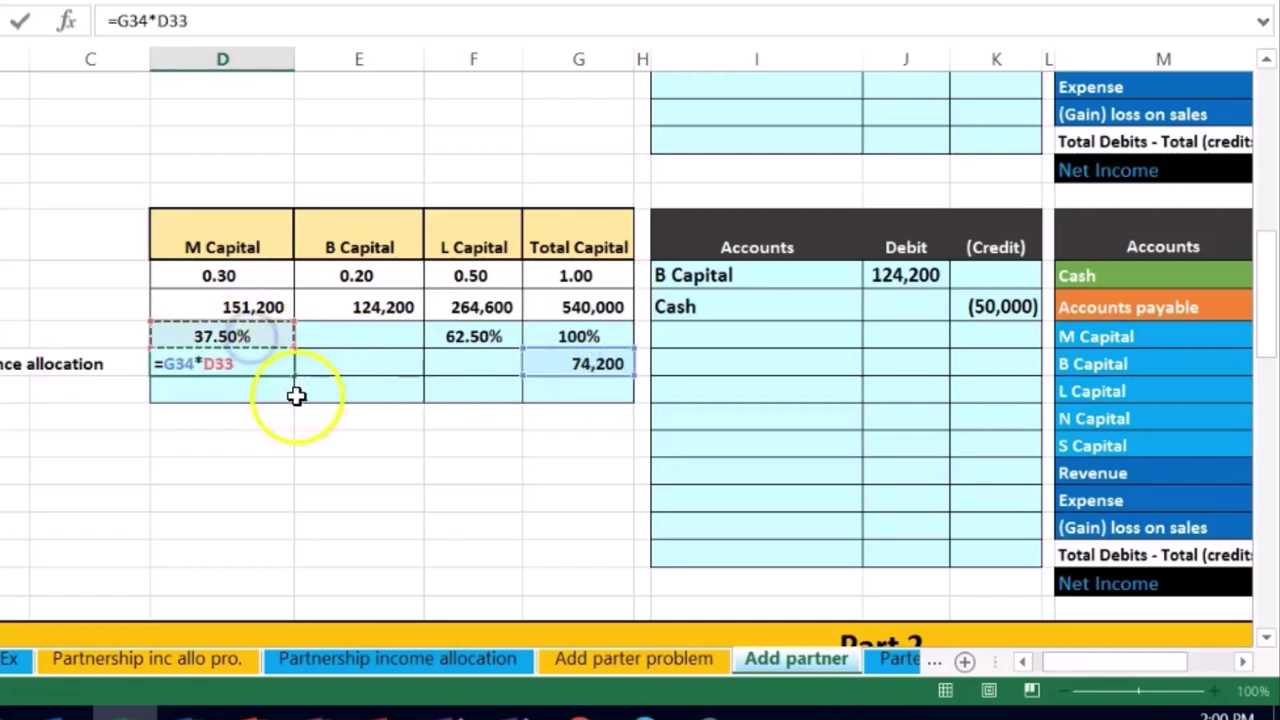
{"action": "key", "text": "Return"}
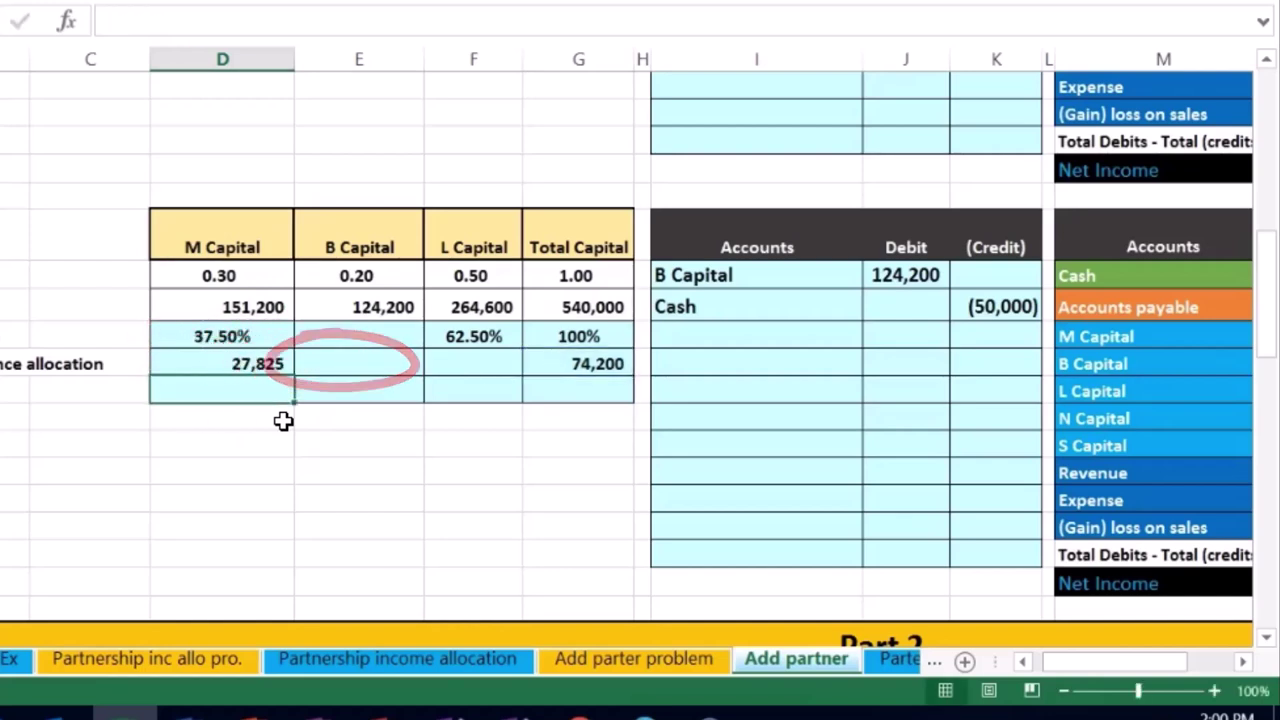
Step: Calculate M's new capital balance in D35 with the formula =D32+D34
{"action": "left_click", "coordinate": [266, 309]}
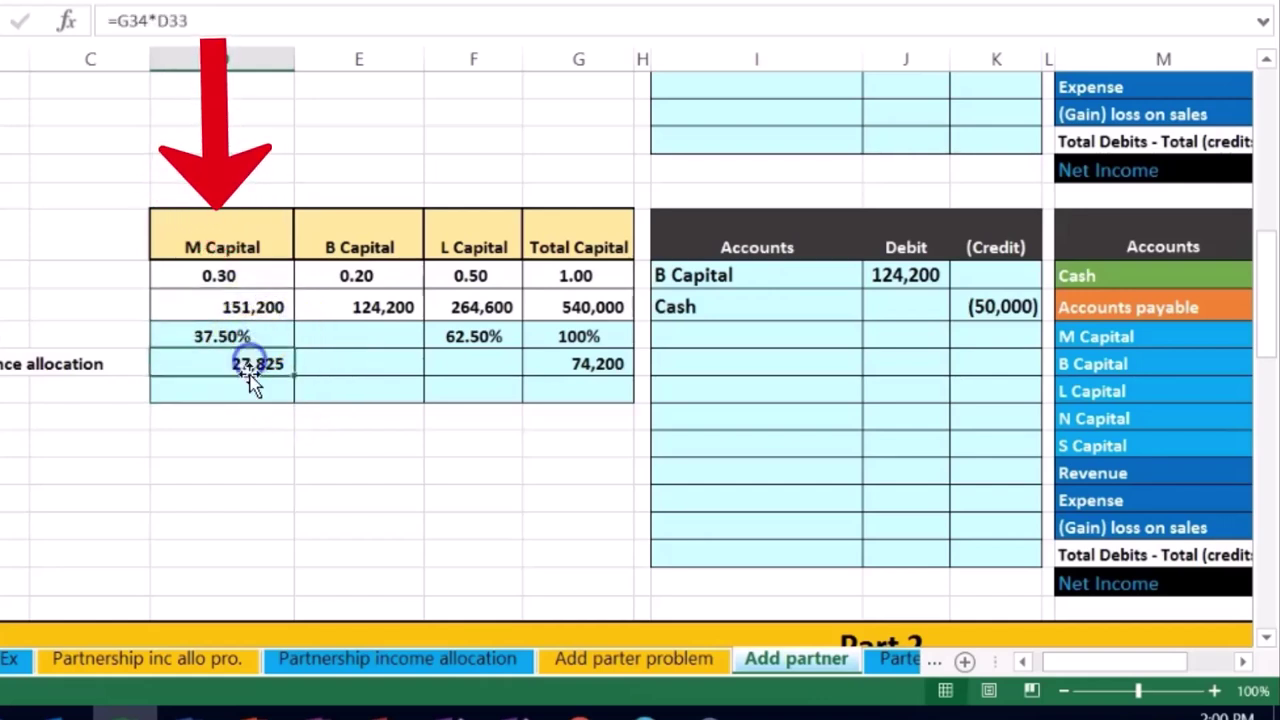
{"action": "type", "text": "="}
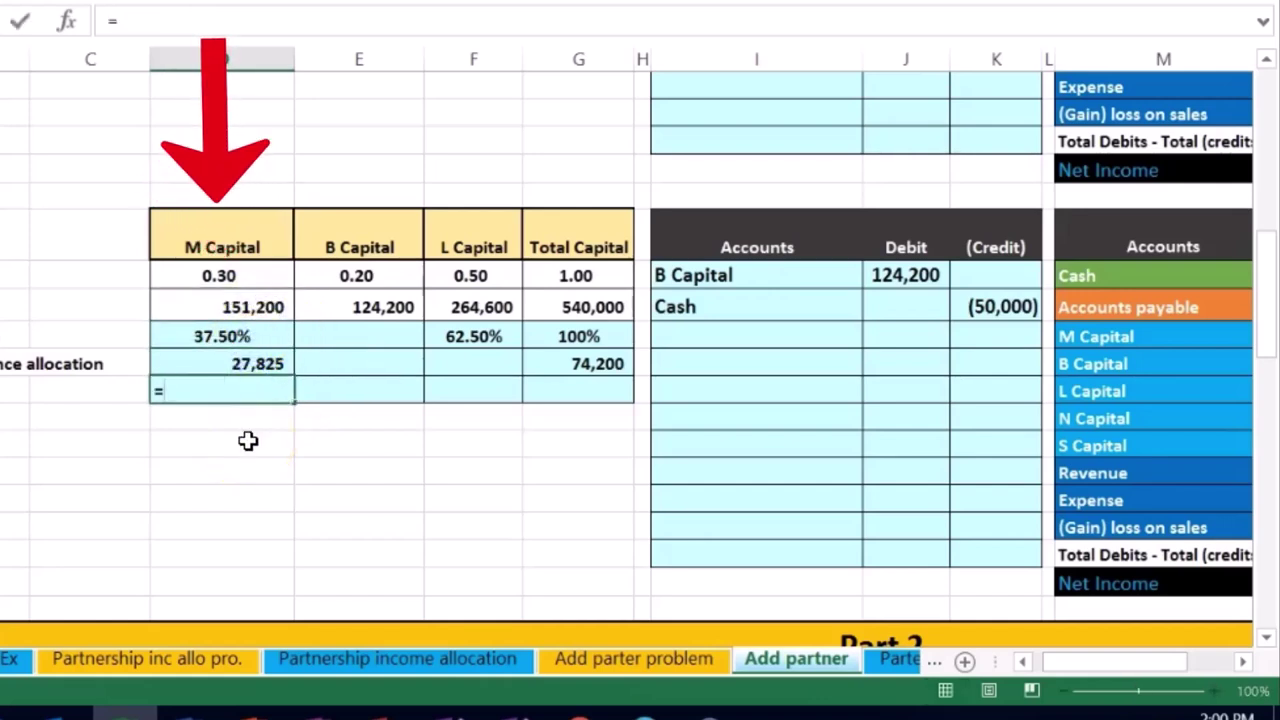
{"action": "left_click", "coordinate": [237, 311]}
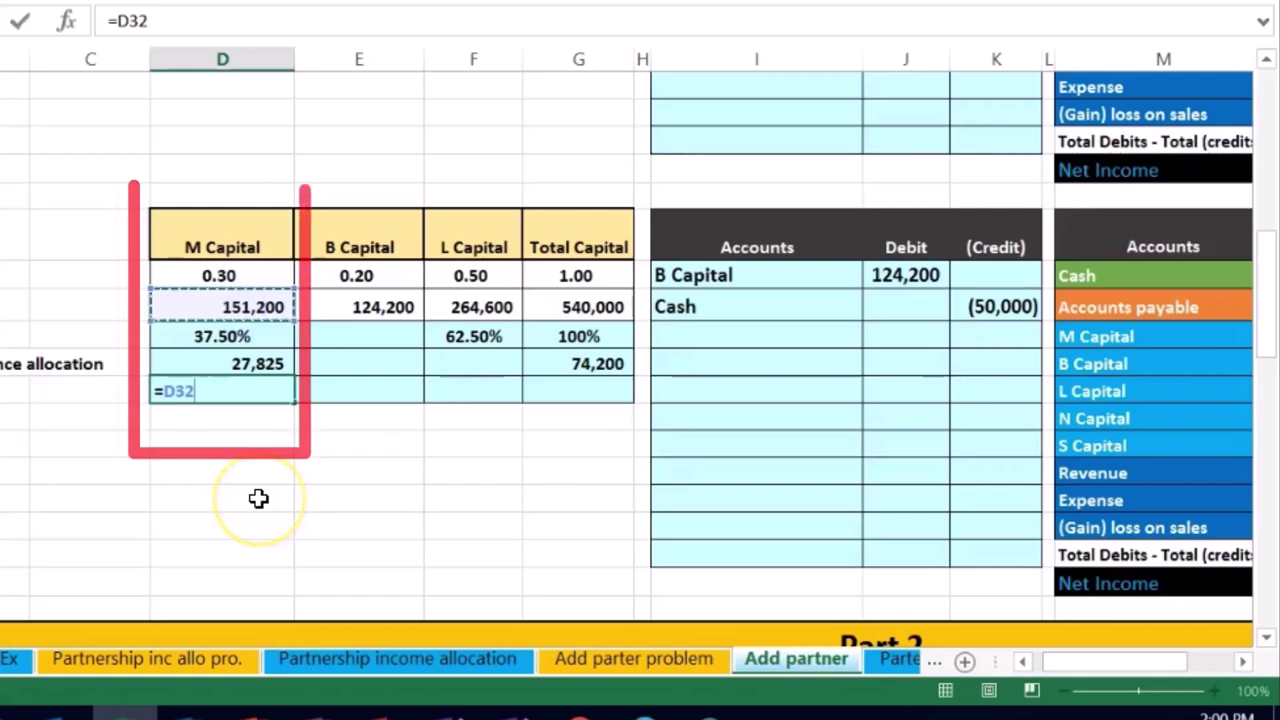
{"action": "type", "text": "+"}
{"action": "left_click", "coordinate": [262, 364]}
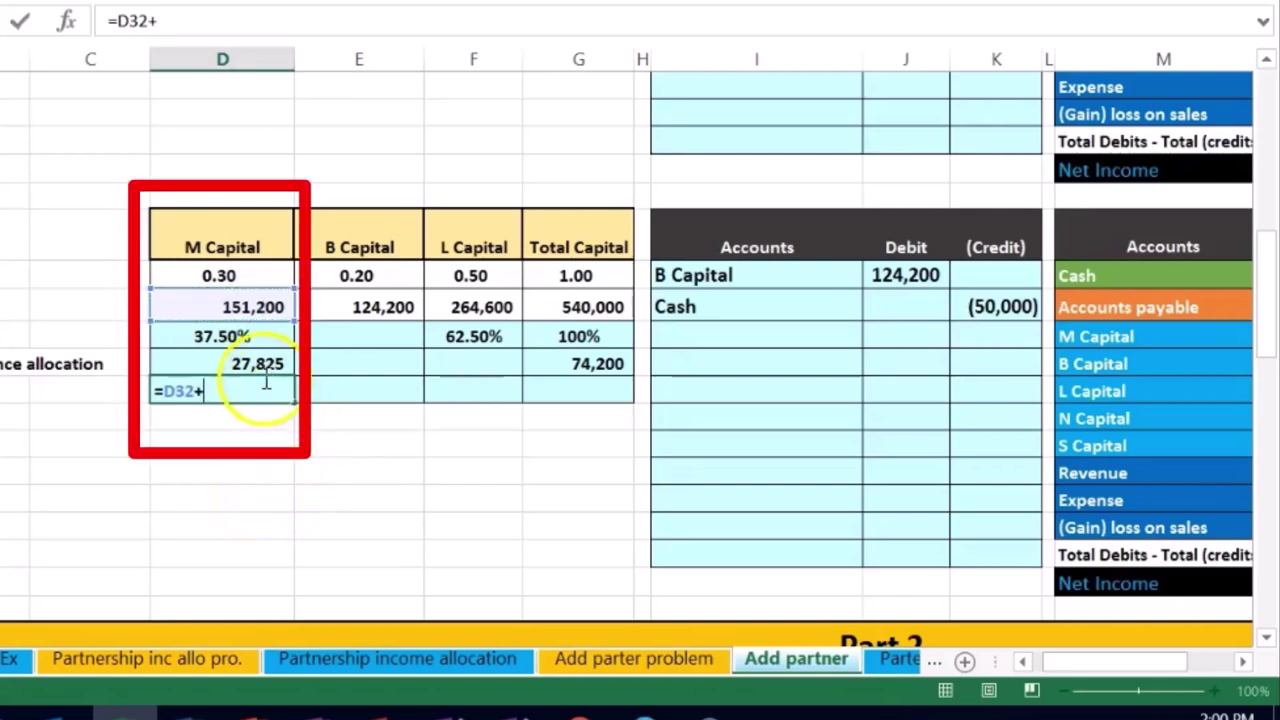
{"action": "key", "text": "Return"}
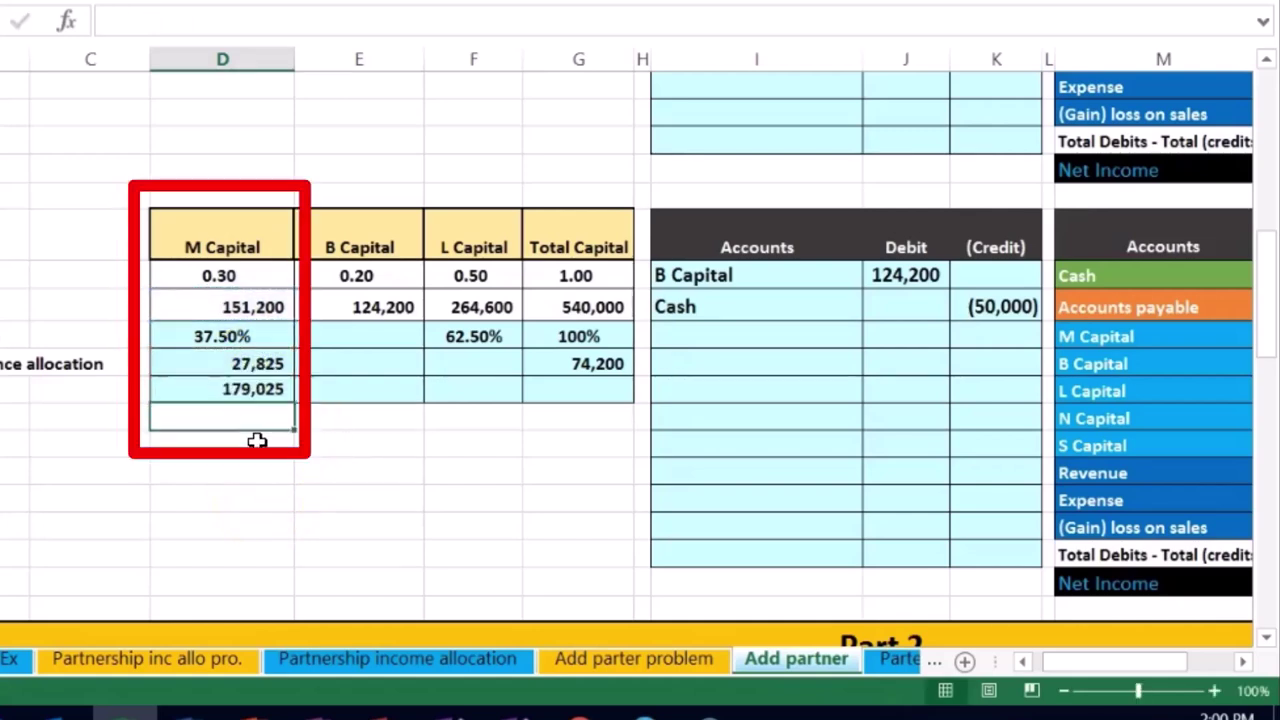
Step: Compare M Capital's beginning trial balance amount with M's old and new capital balances in the allocation table
{"action": "key", "text": "Right"}
{"action": "key", "text": "Right"}
{"action": "key", "text": "Right"}
{"action": "key", "text": "Right"}
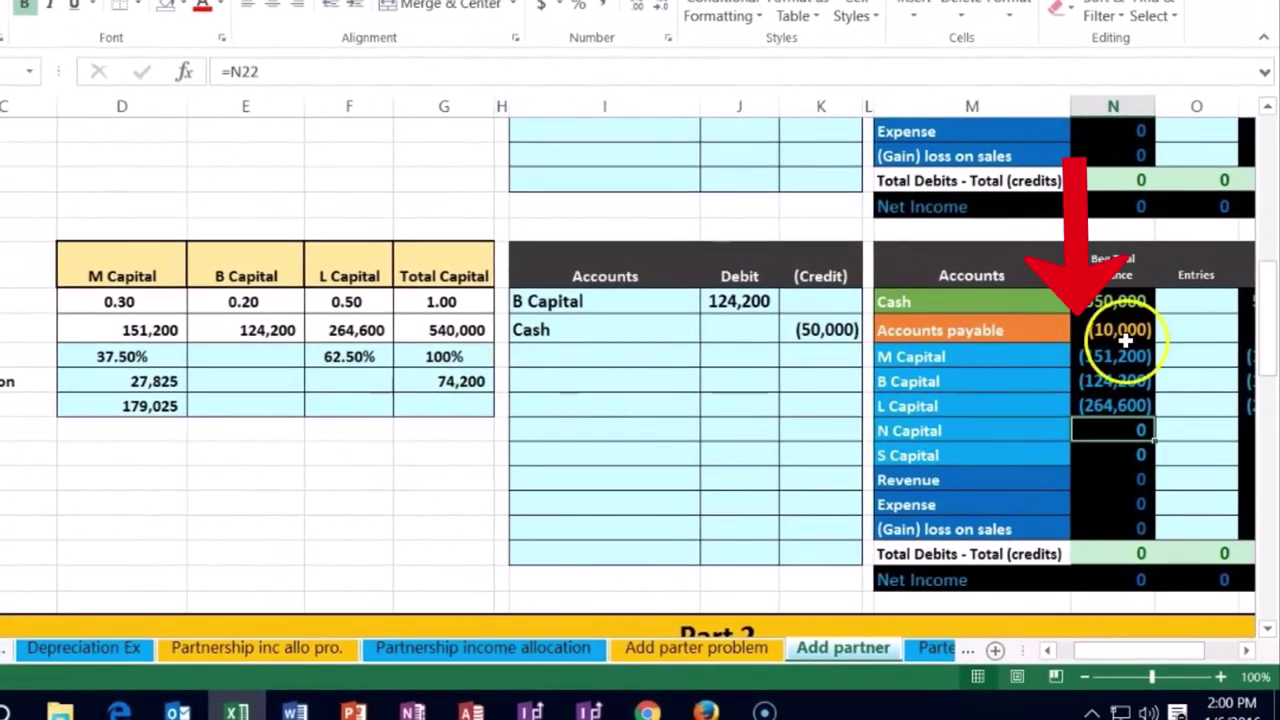
{"action": "left_click", "coordinate": [1122, 350]}
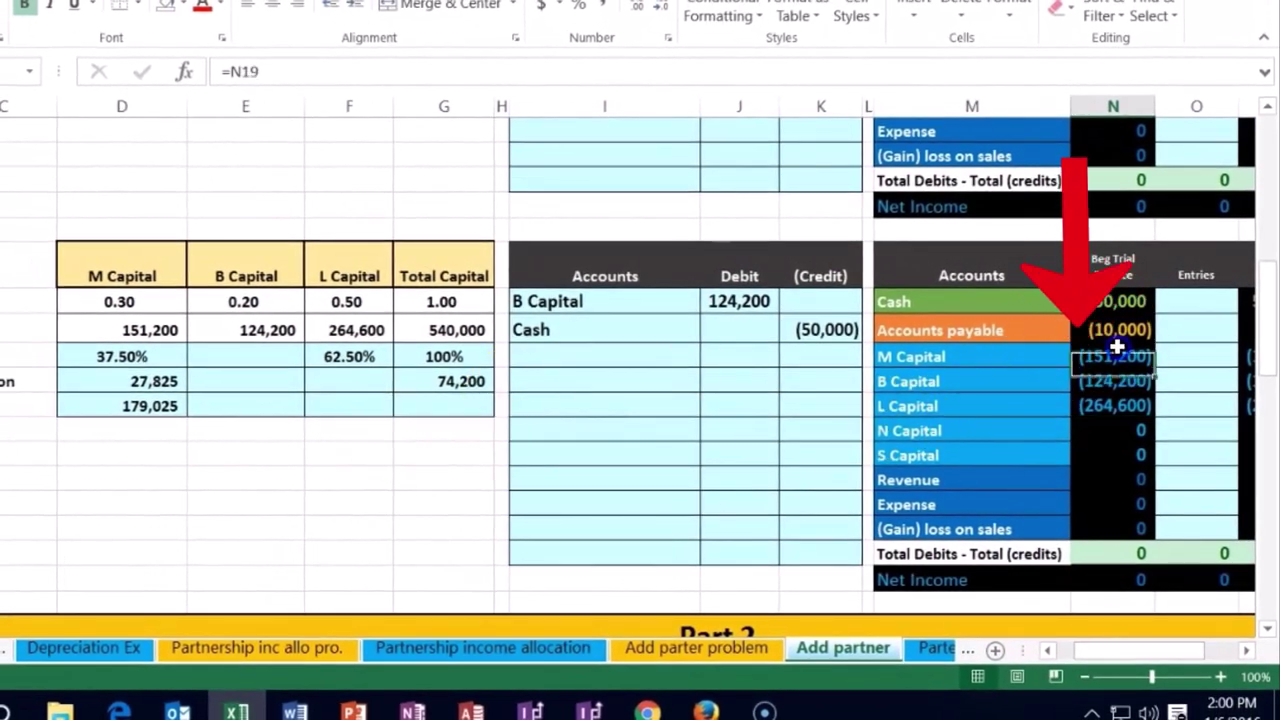
{"action": "left_click", "coordinate": [163, 331]}
{"action": "left_click", "coordinate": [153, 401]}
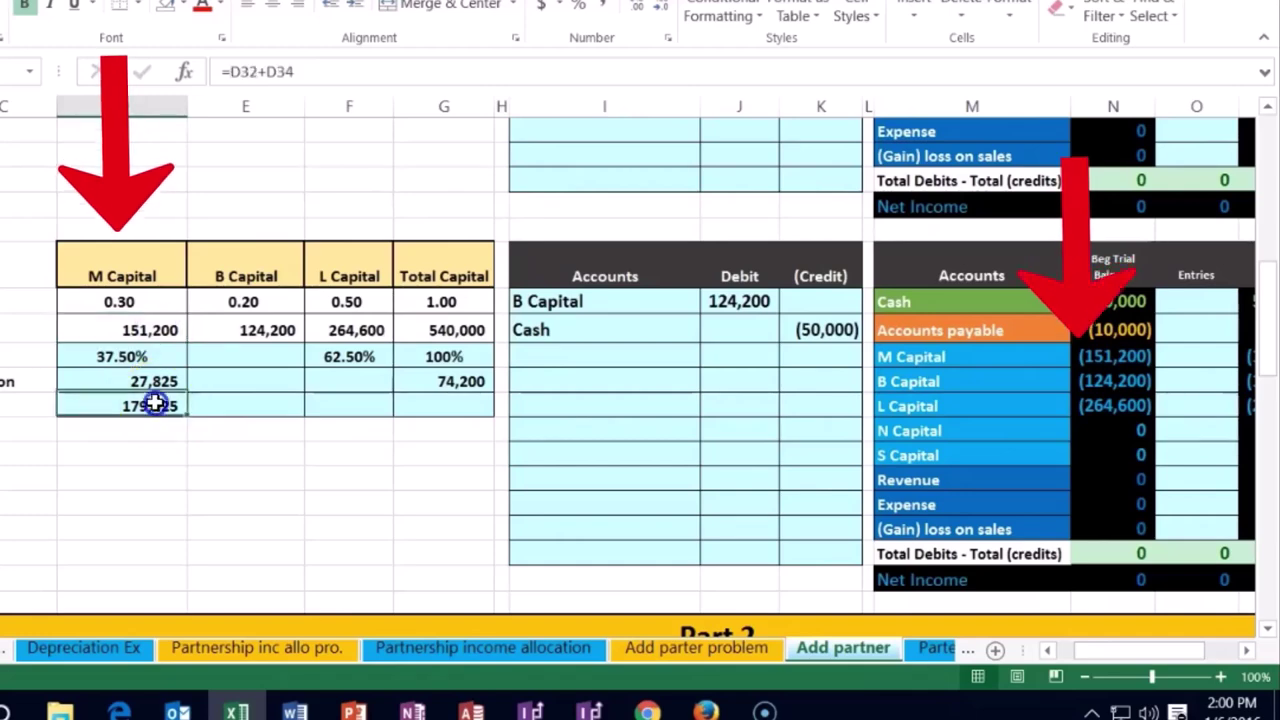
Step: Calculate L's share of the capital decrease in F34 with the formula =G34*F33
{"action": "scroll", "coordinate": [151, 402], "scroll_direction": "left", "scroll_amount": 3}
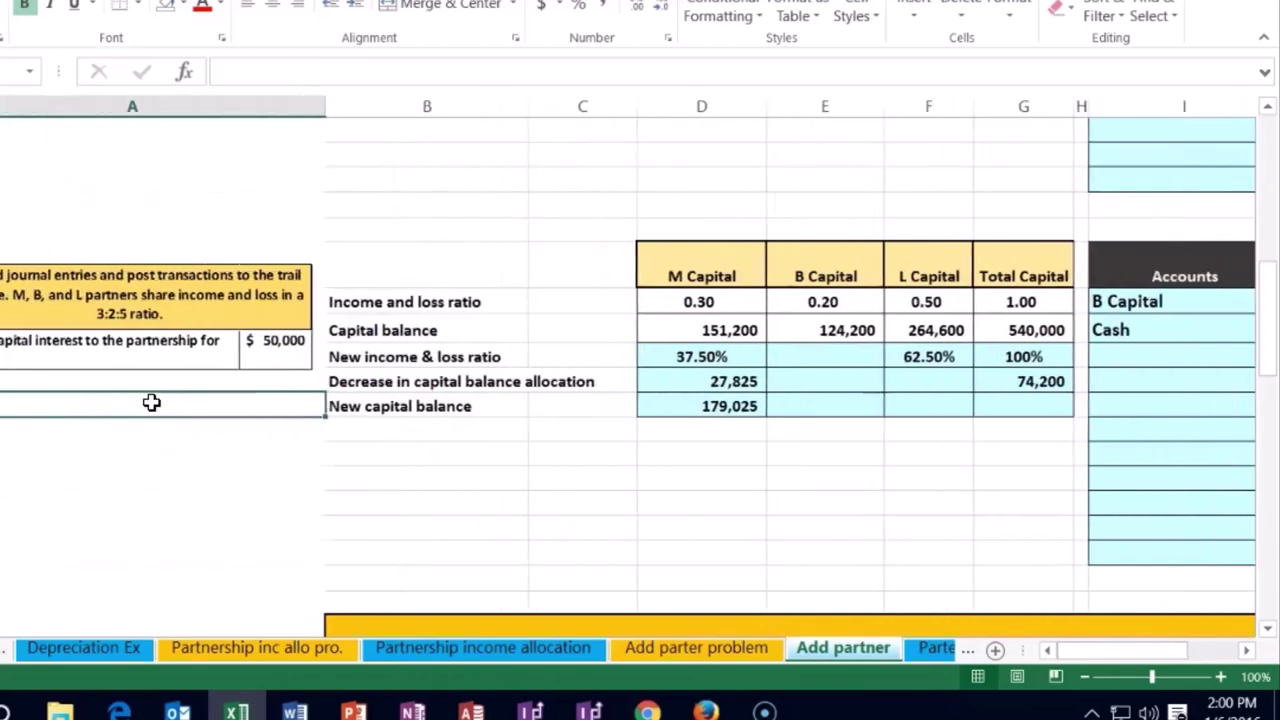
{"action": "key", "text": "Right"}
{"action": "key", "text": "Right"}
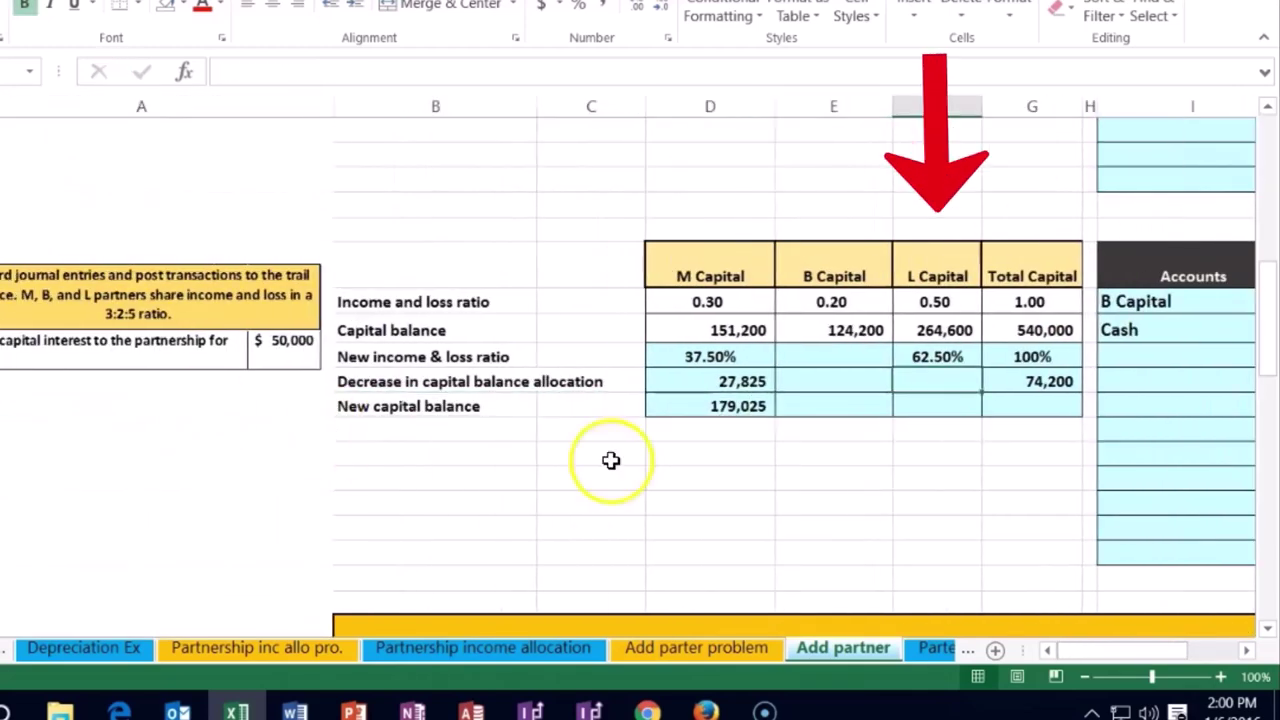
{"action": "type", "text": "="}
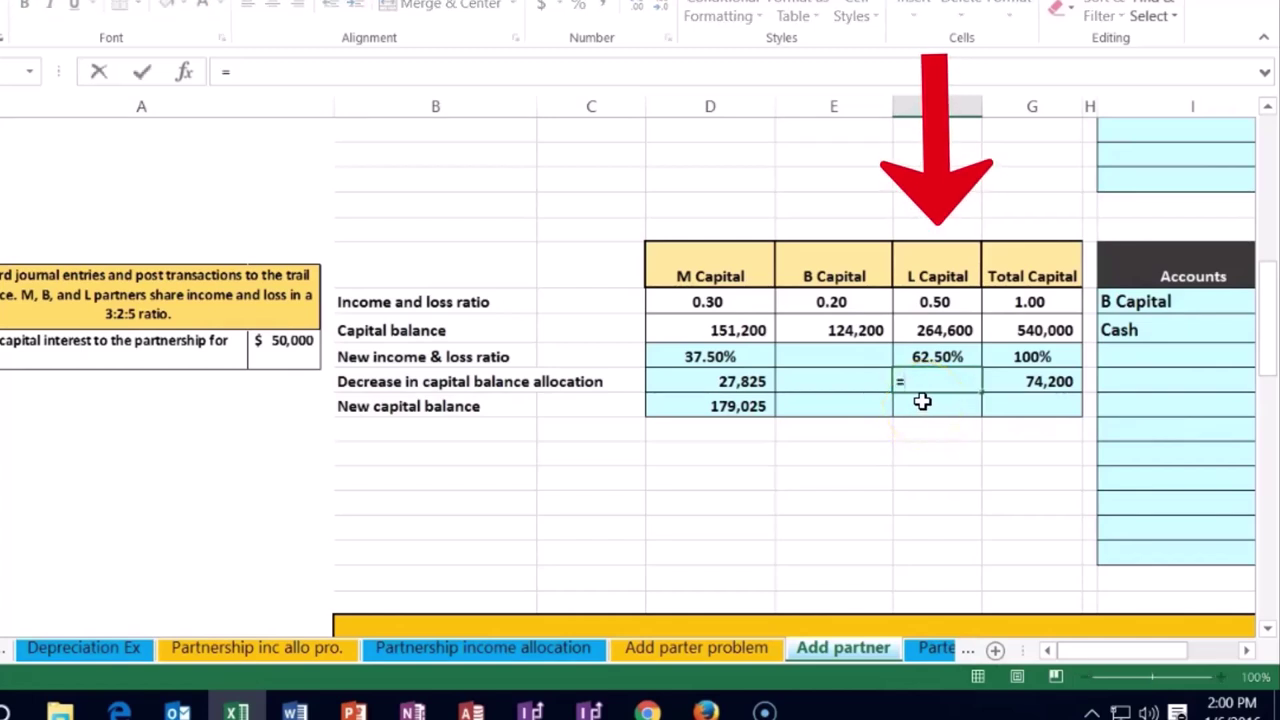
{"action": "left_click", "coordinate": [1052, 381]}
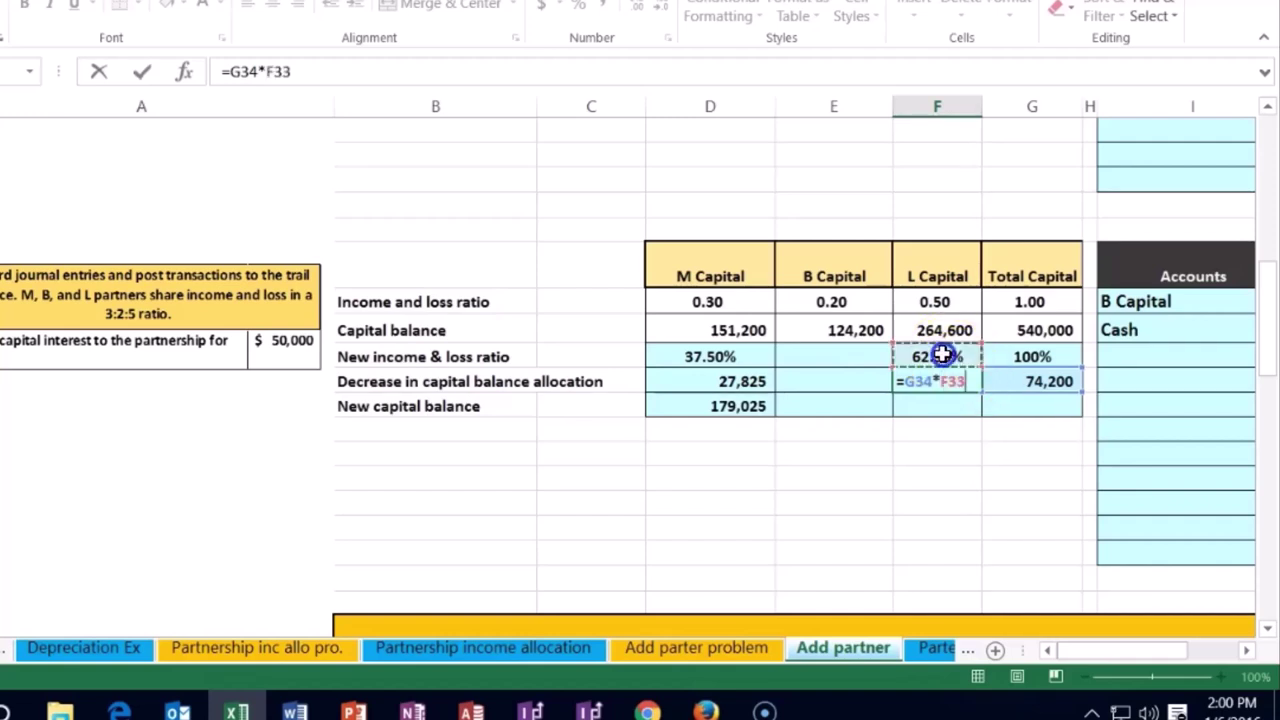
{"action": "key", "text": "Return"}
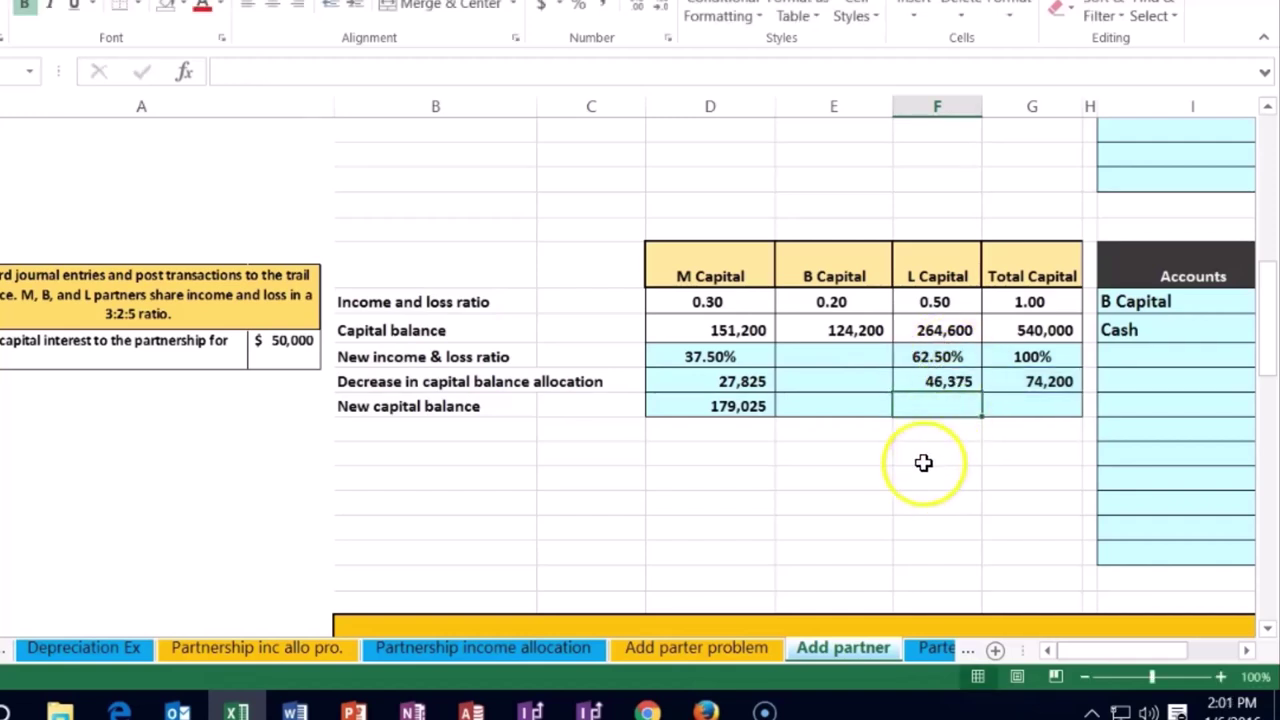
Step: Calculate L's new capital balance in F35 with the formula =F32+F34
{"action": "type", "text": "="}
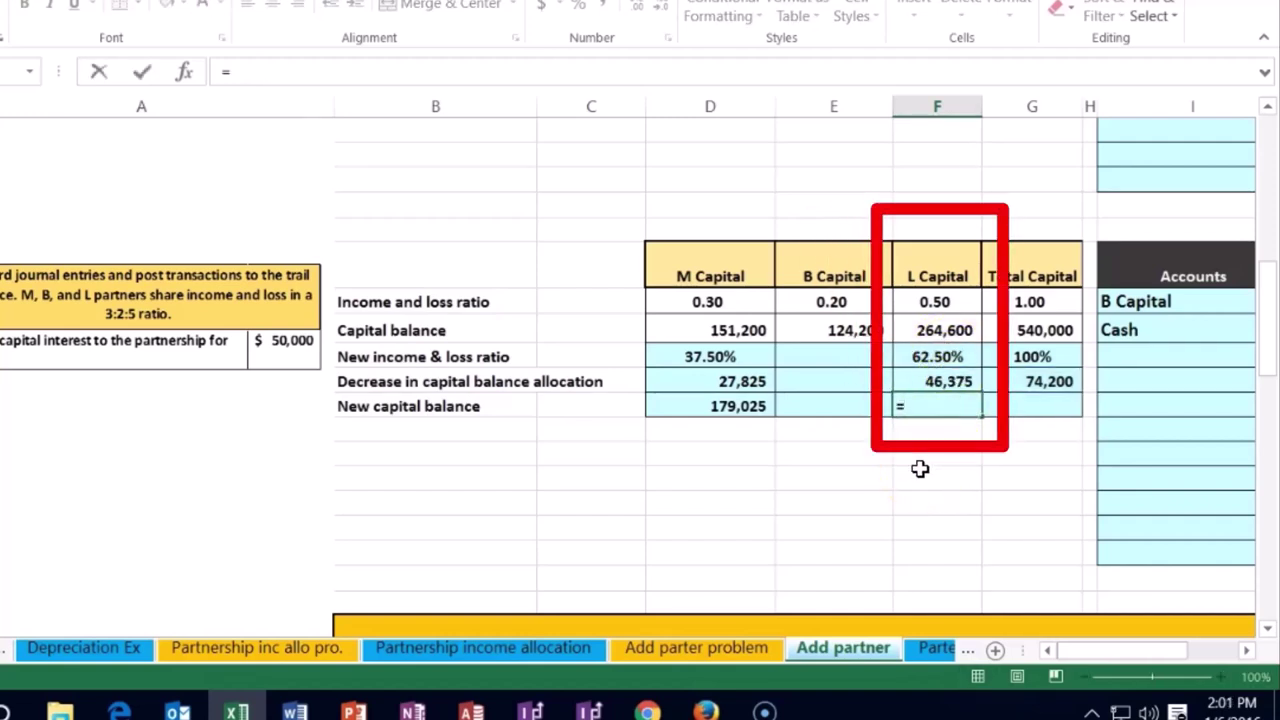
{"action": "left_click", "coordinate": [920, 331]}
{"action": "type", "text": "+"}
{"action": "left_click", "coordinate": [916, 382]}
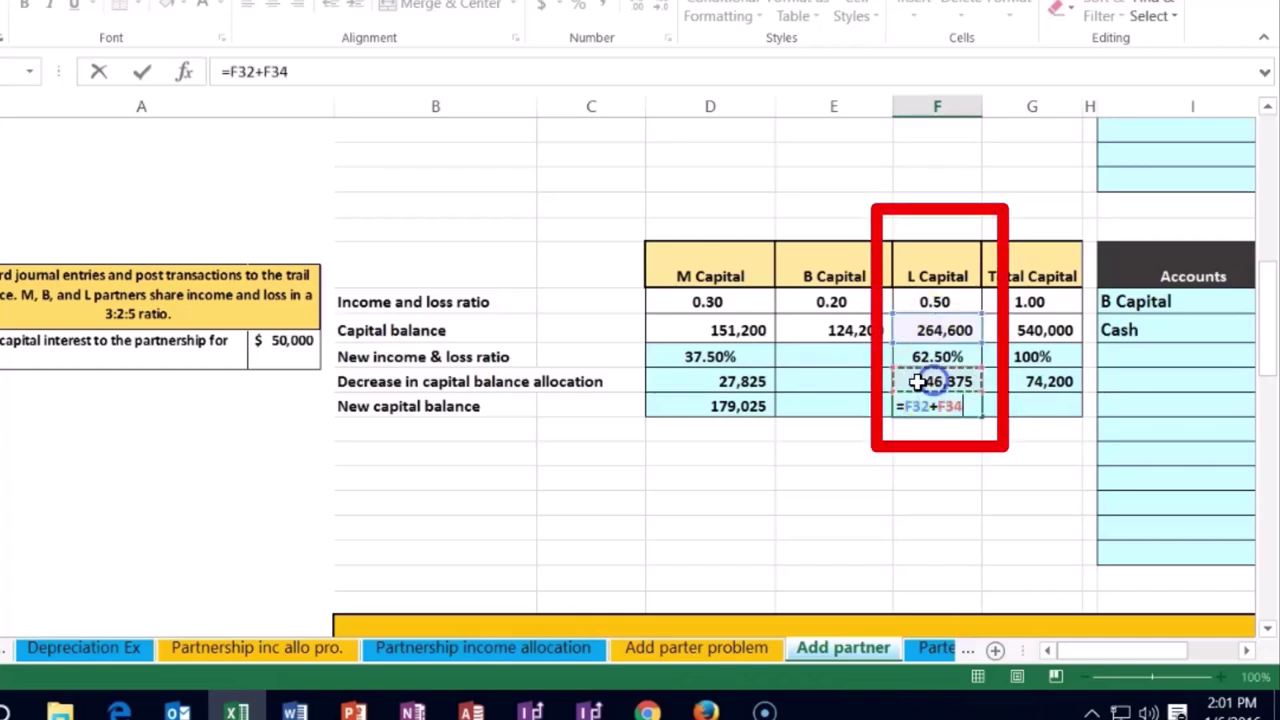
{"action": "key", "text": "Tab"}
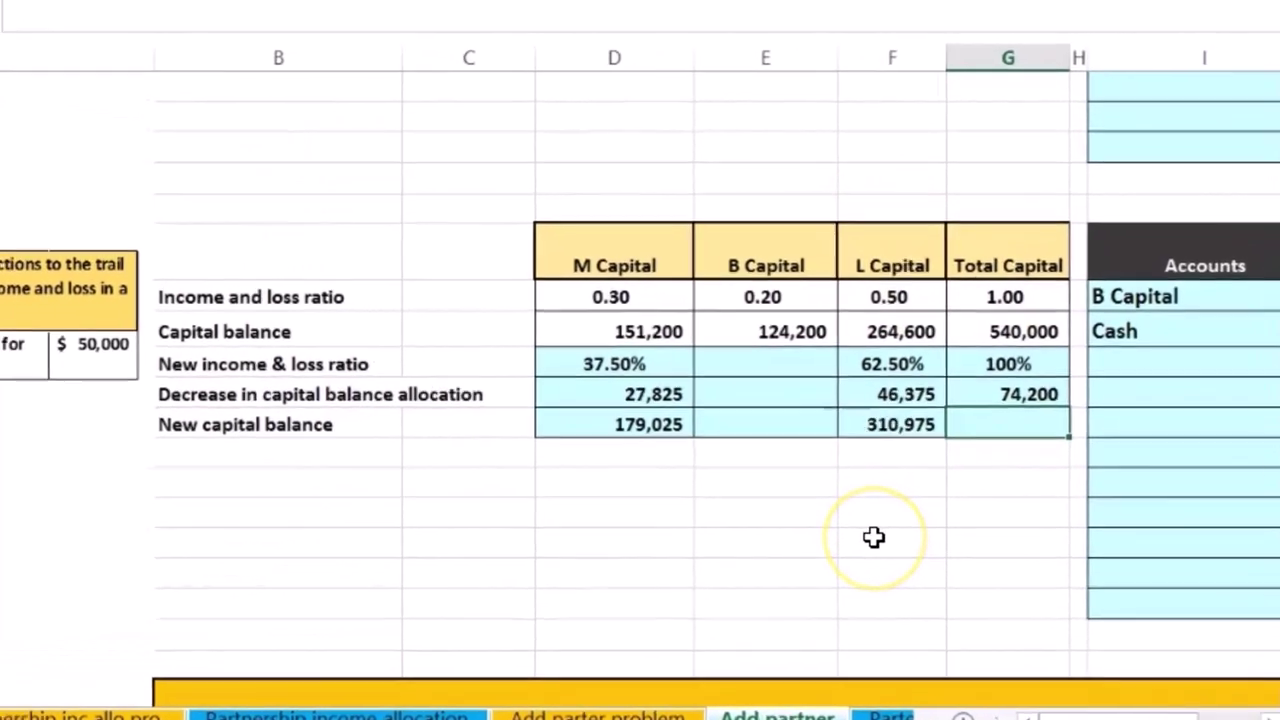
Step: Total the new capital balances in G35 with the formula =SUM(D35:F35)
{"action": "type", "text": "=sum("}
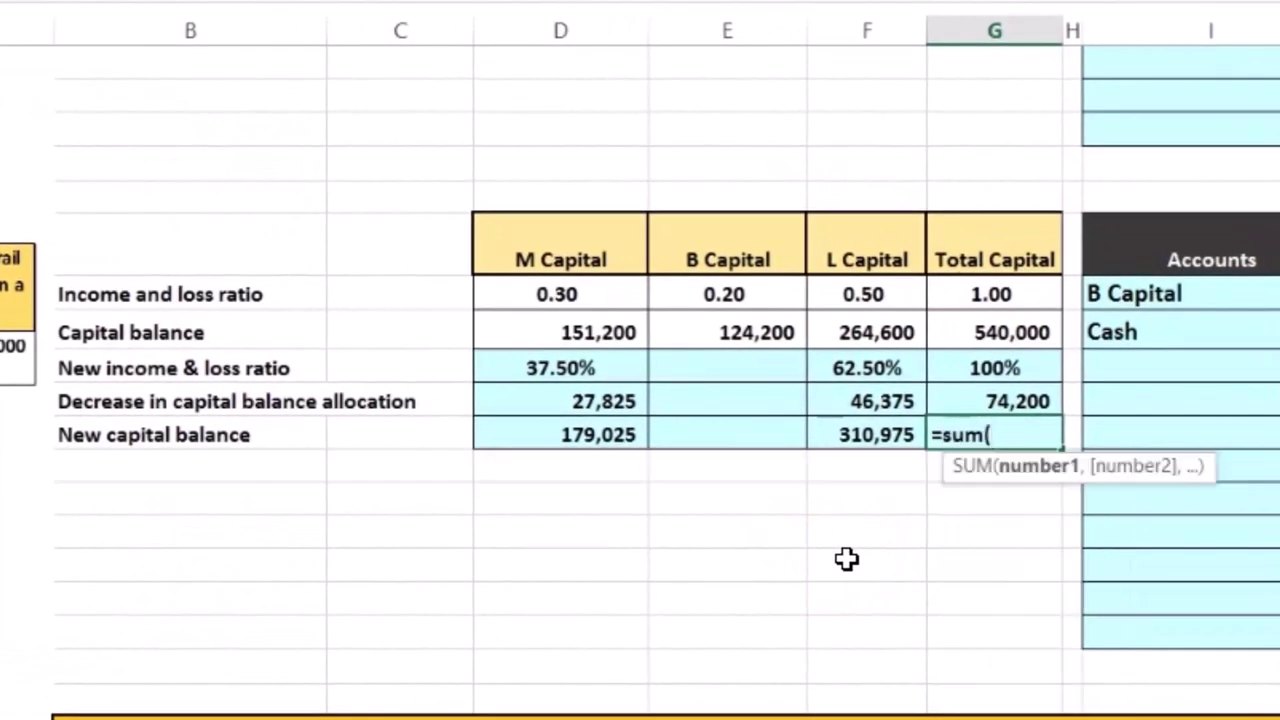
{"action": "left_click_drag", "start_coordinate": [600, 437], "coordinate": [876, 432]}
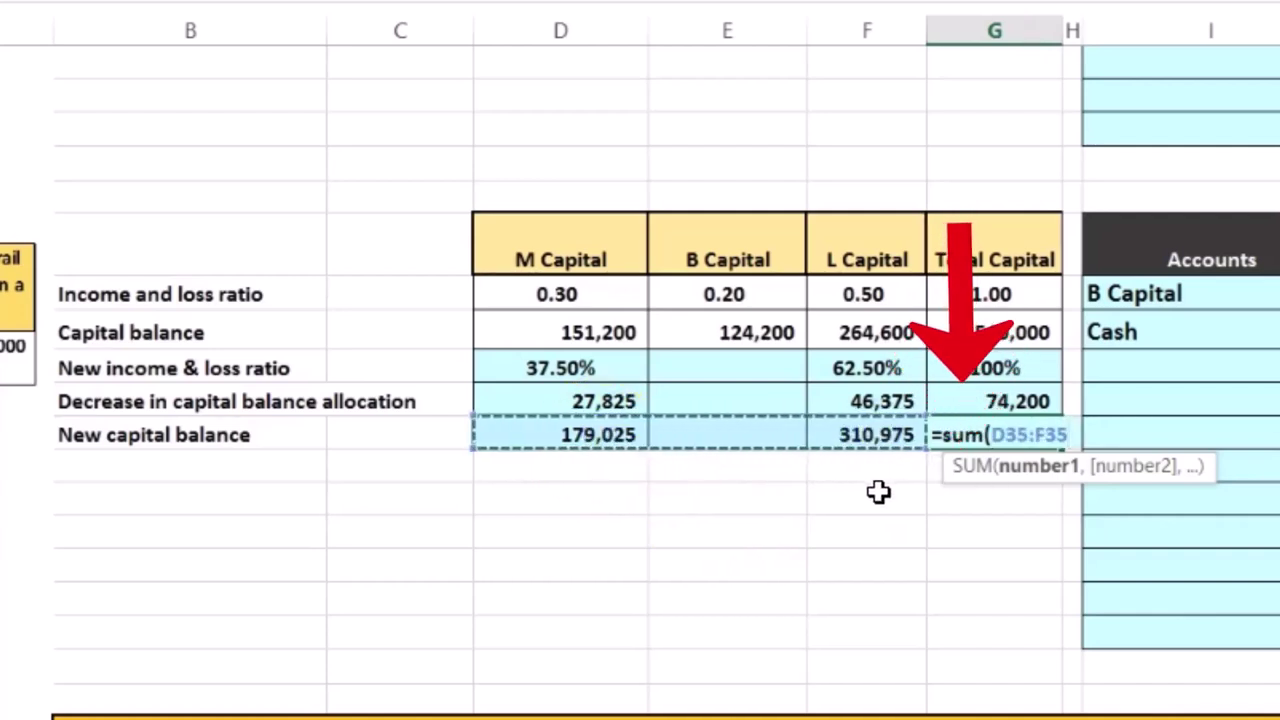
{"action": "key", "text": "Return"}
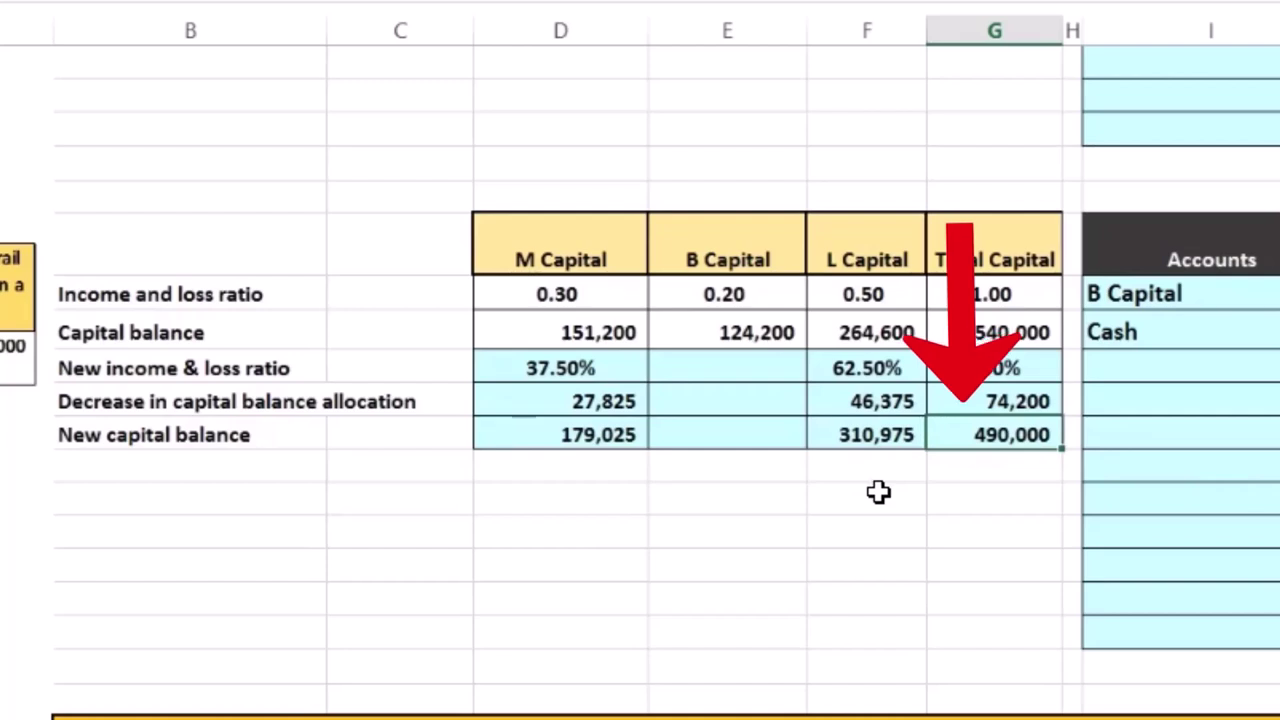
Step: Review M's and L's new capital balances and their total across row 35 of the allocation table
{"action": "key", "text": "Left"}
{"action": "key", "text": "Left"}
{"action": "key", "text": "Left"}
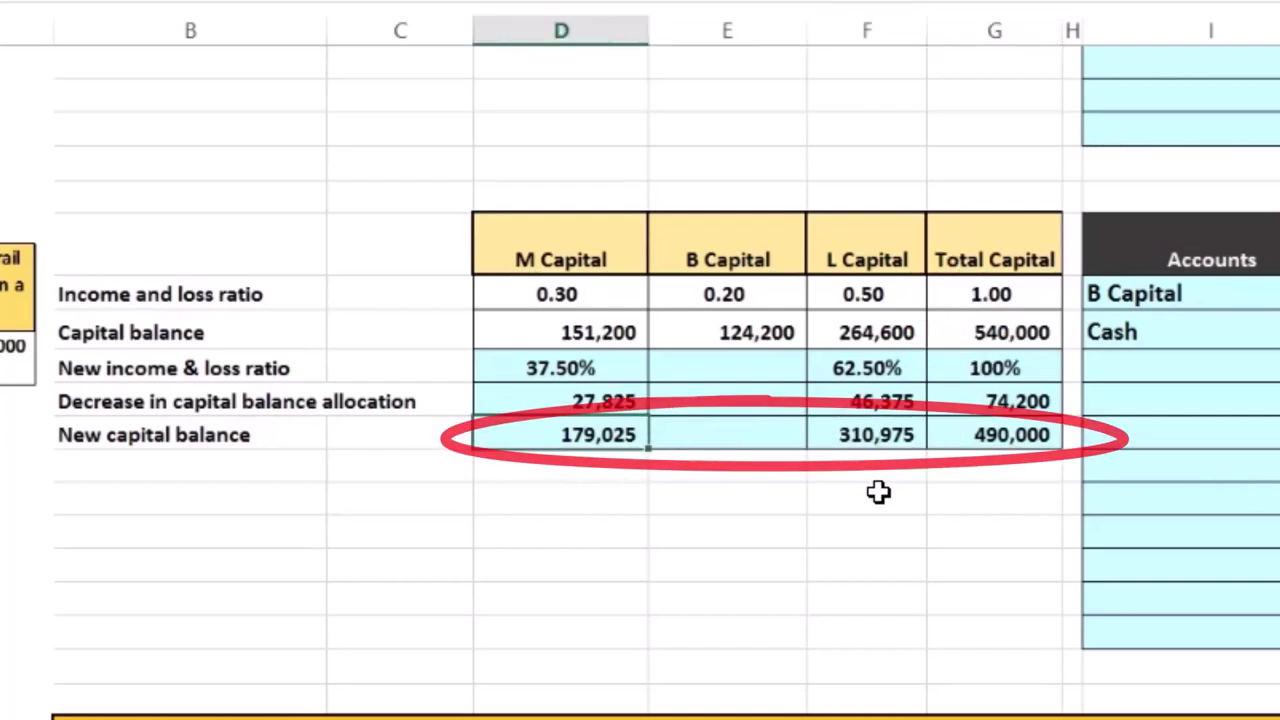
{"action": "key", "text": "Right"}
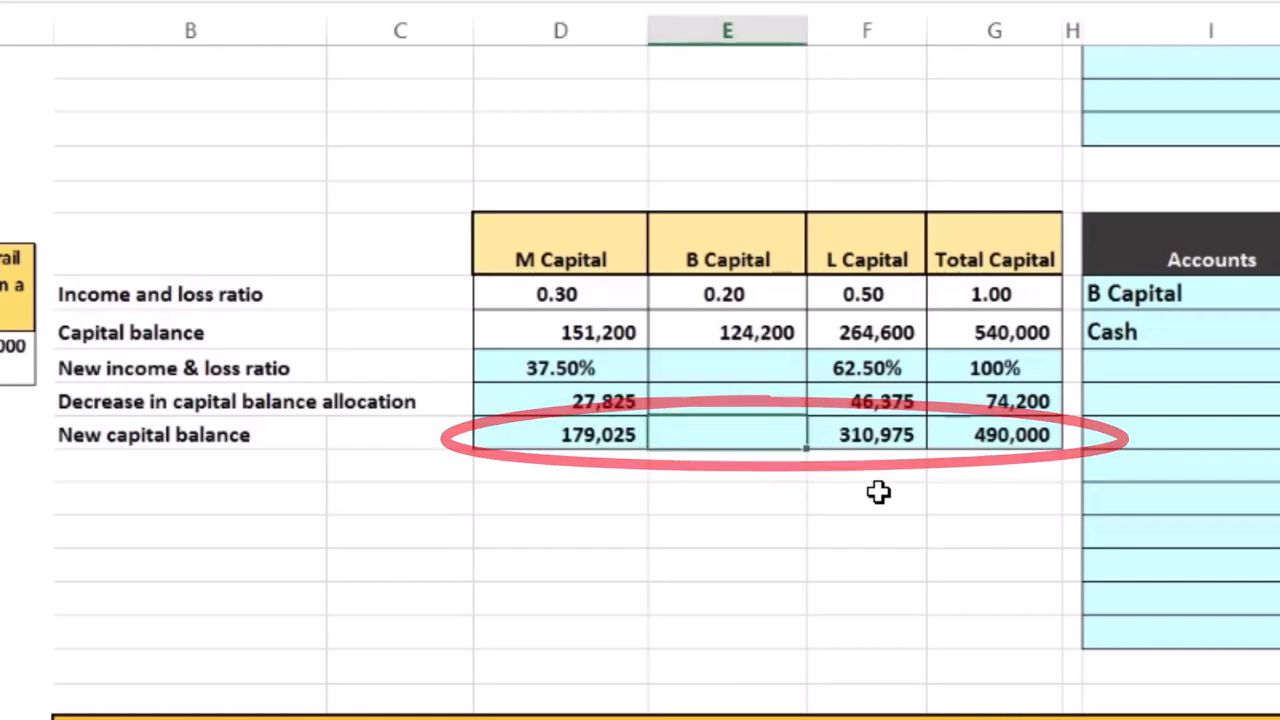
{"action": "key", "text": "Right"}
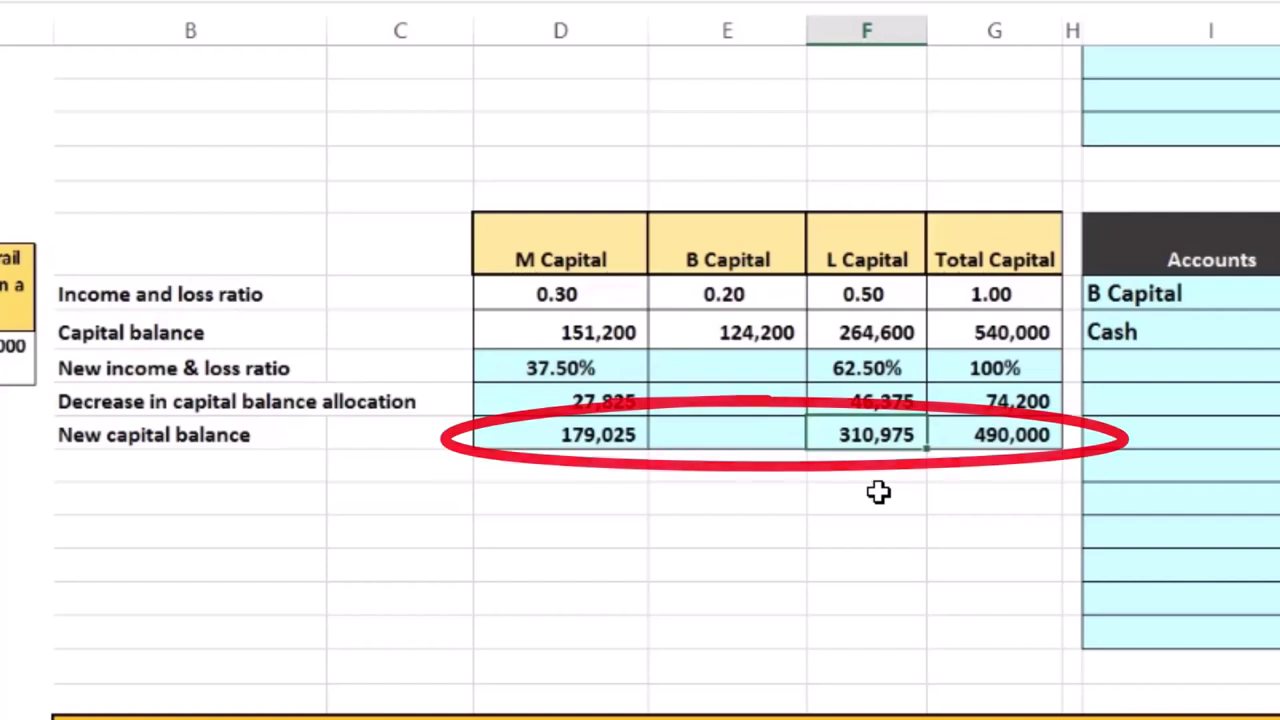
{"action": "key", "text": "Right"}
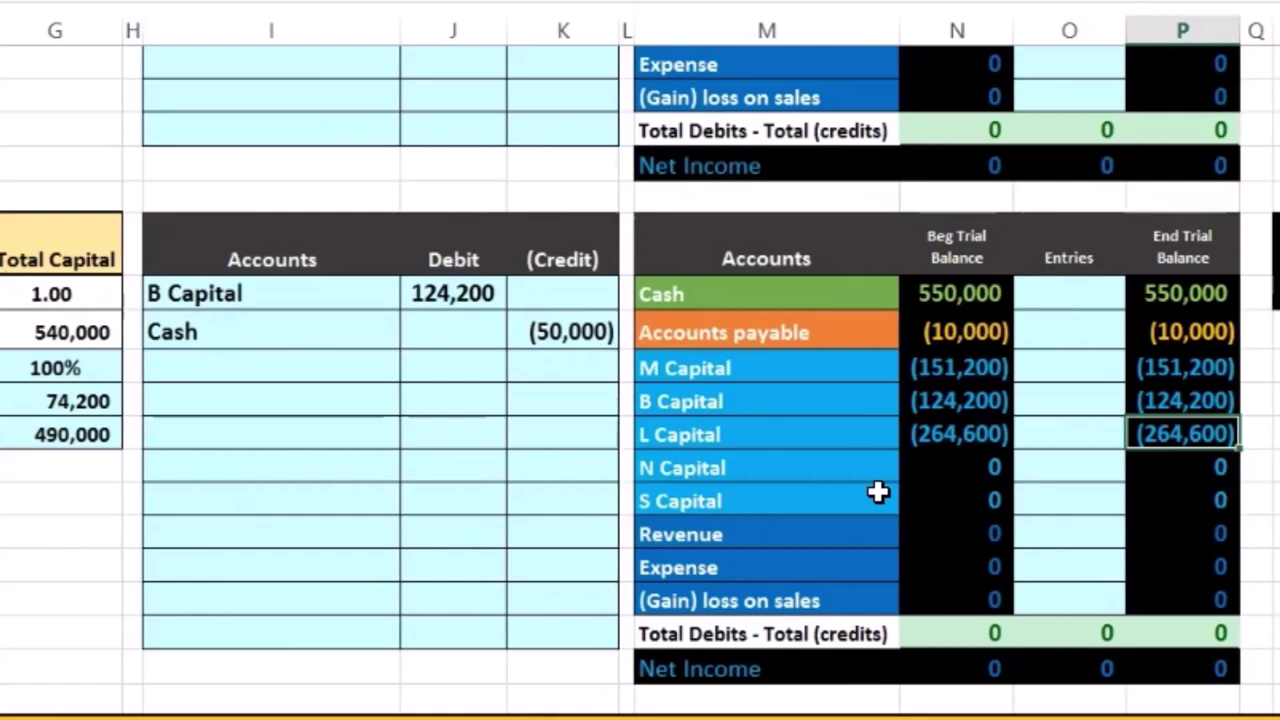
Step: Copy the M Capital account name from the trial balance into I33 of the journal entry as a value only
{"action": "left_click", "coordinate": [785, 362]}
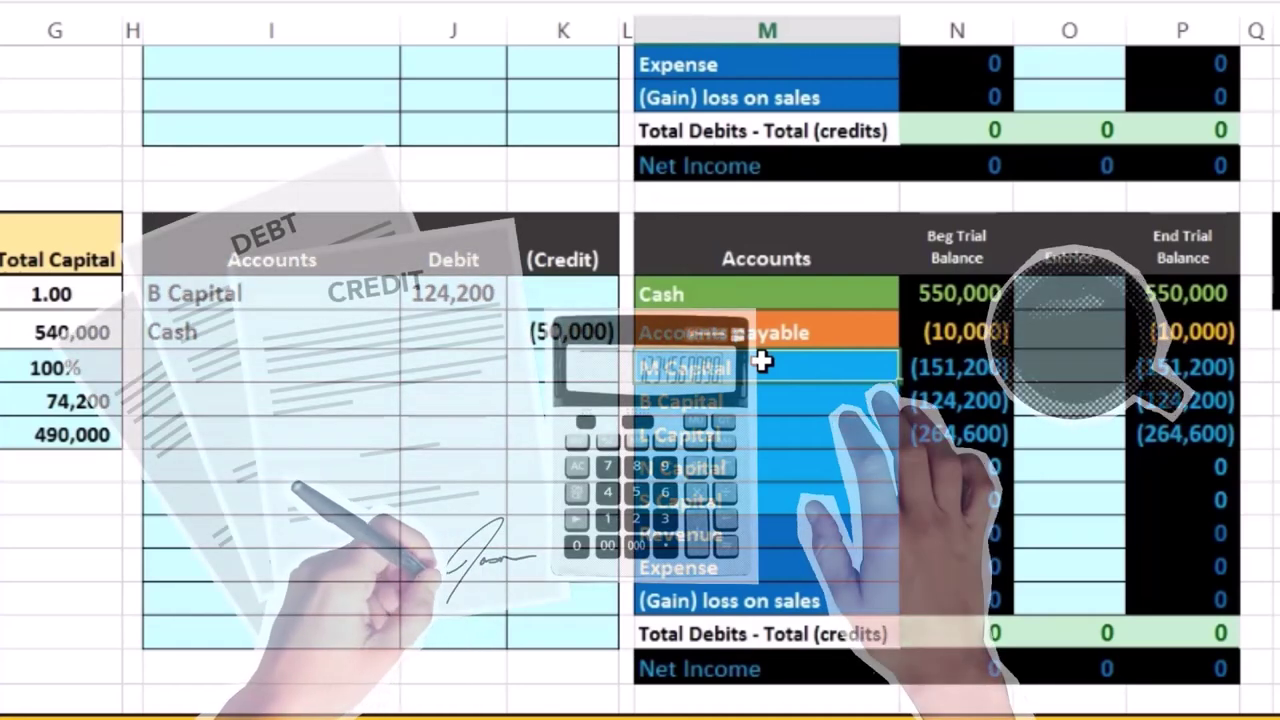
{"action": "left_click", "coordinate": [750, 373]}
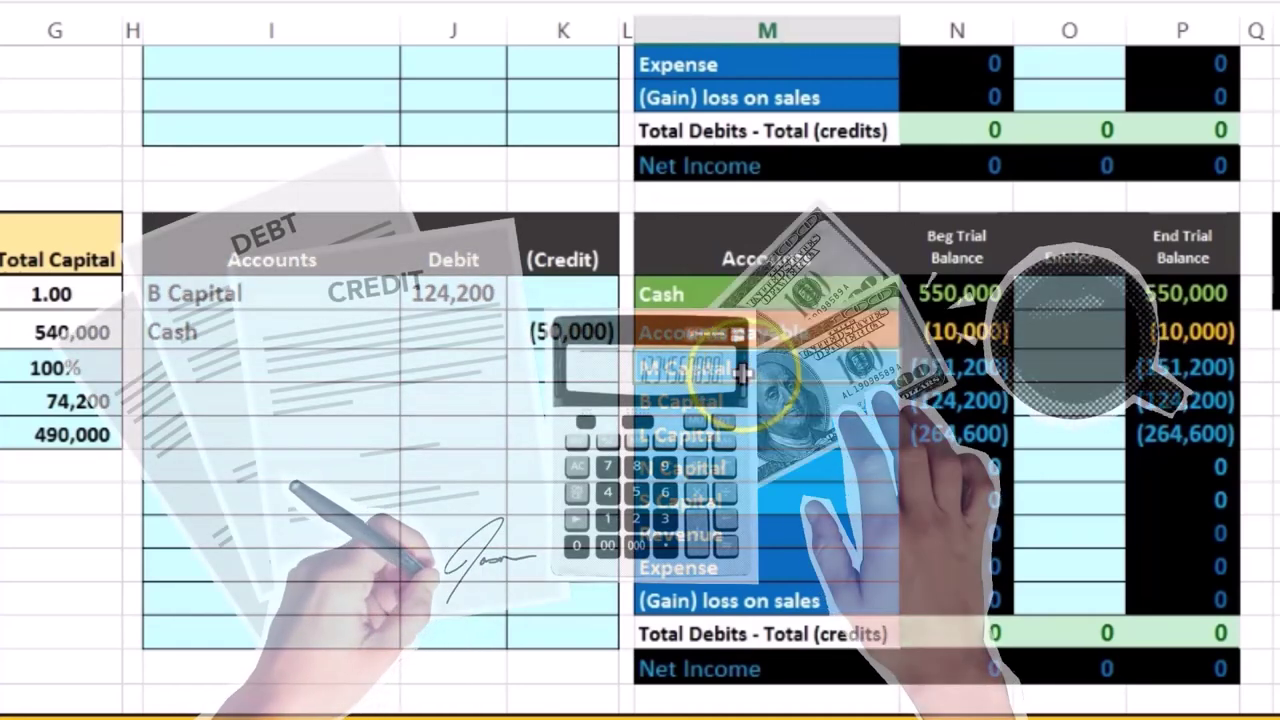
{"action": "left_click", "coordinate": [935, 368]}
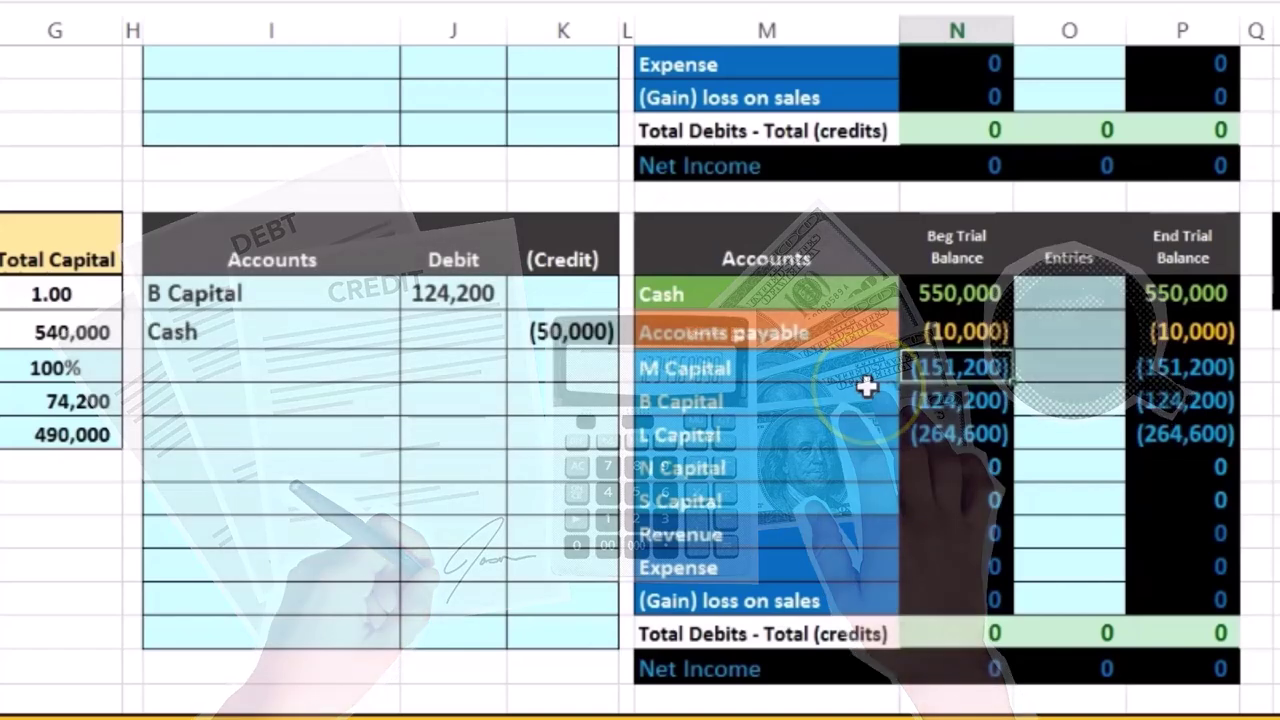
{"action": "right_click", "coordinate": [800, 367]}
{"action": "left_click", "coordinate": [870, 240]}
{"action": "left_click", "coordinate": [309, 377]}
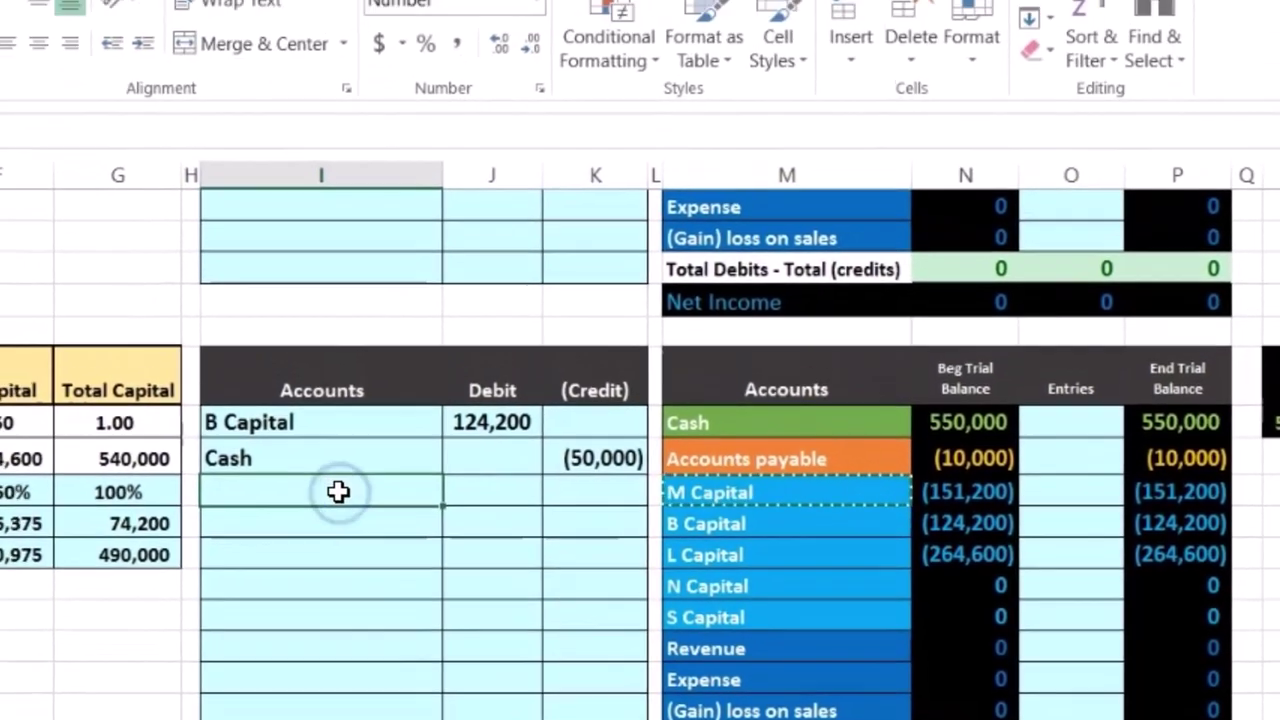
{"action": "right_click", "coordinate": [338, 490]}
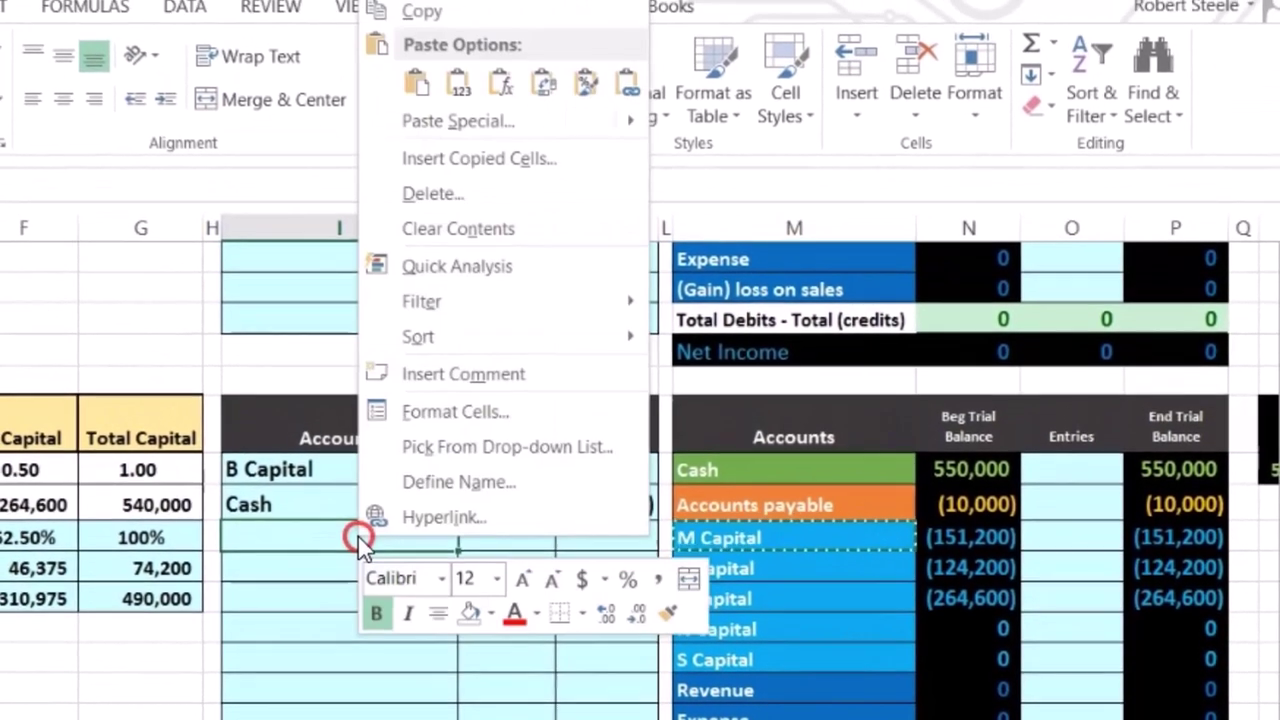
{"action": "left_click", "coordinate": [400, 65]}
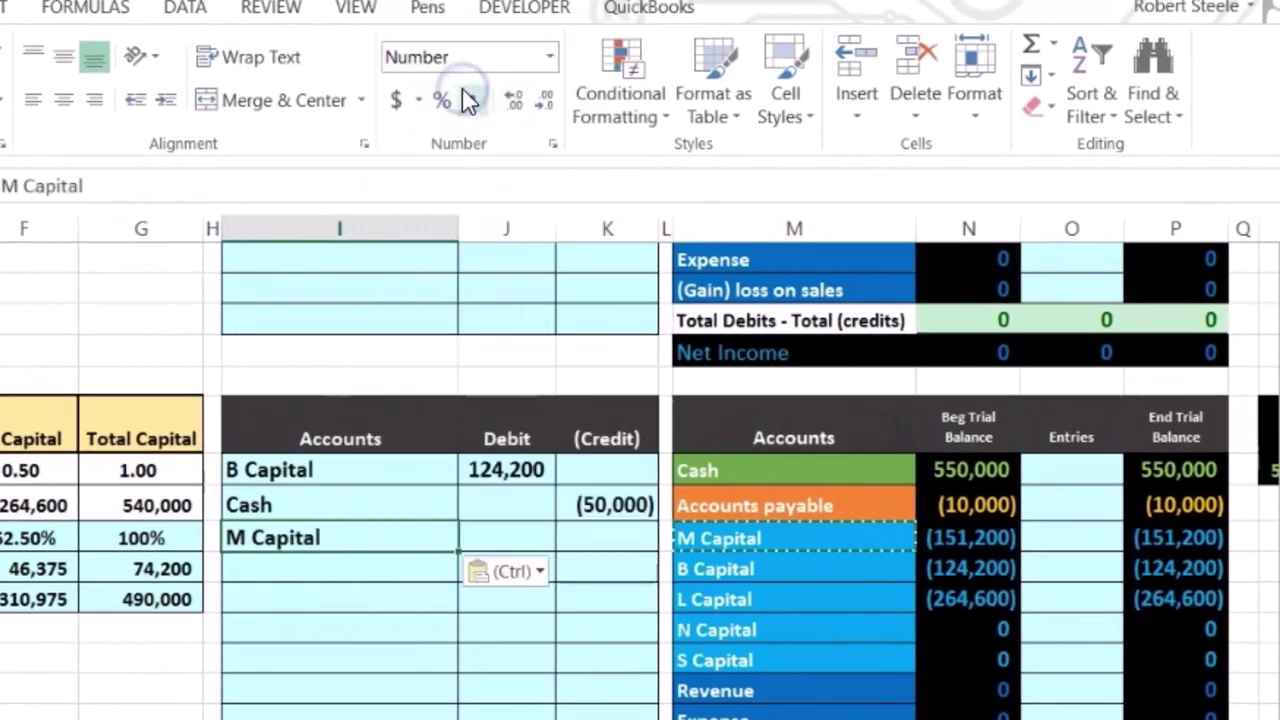
Step: Enter M Capital's credit of -27825 in K33 of the journal entry
{"action": "left_click", "coordinate": [606, 538]}
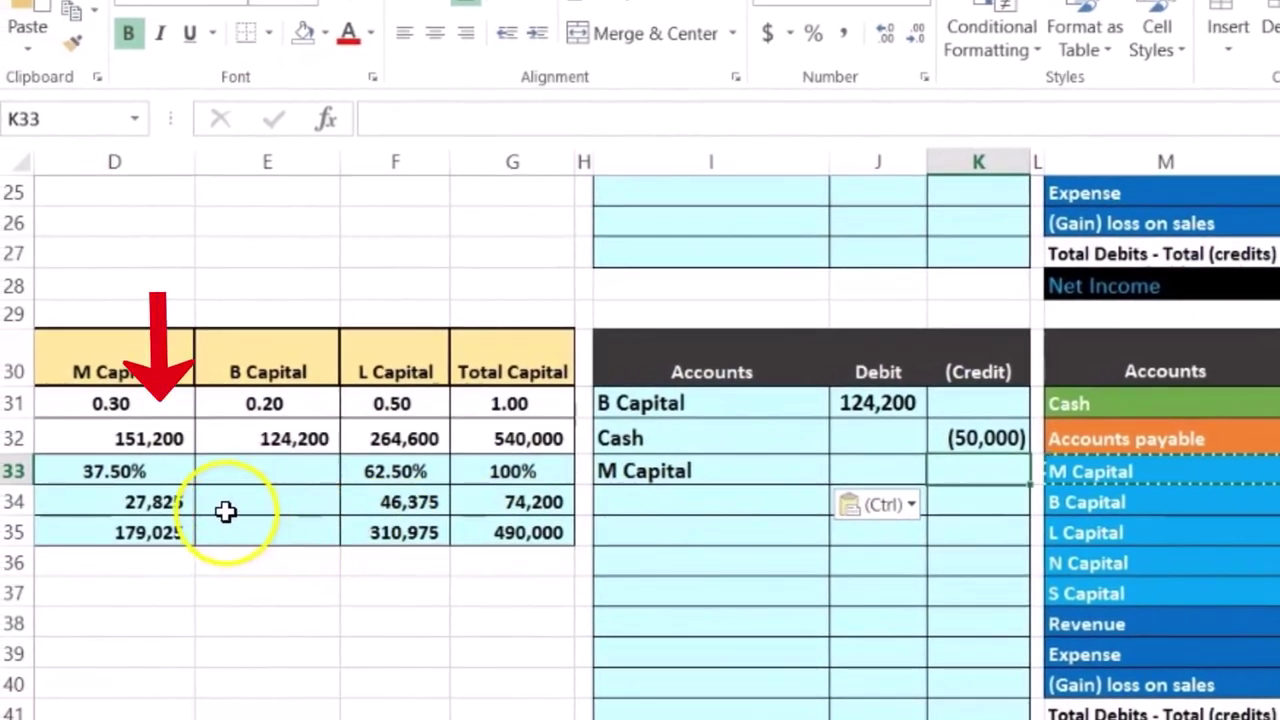
{"action": "type", "text": "-"}
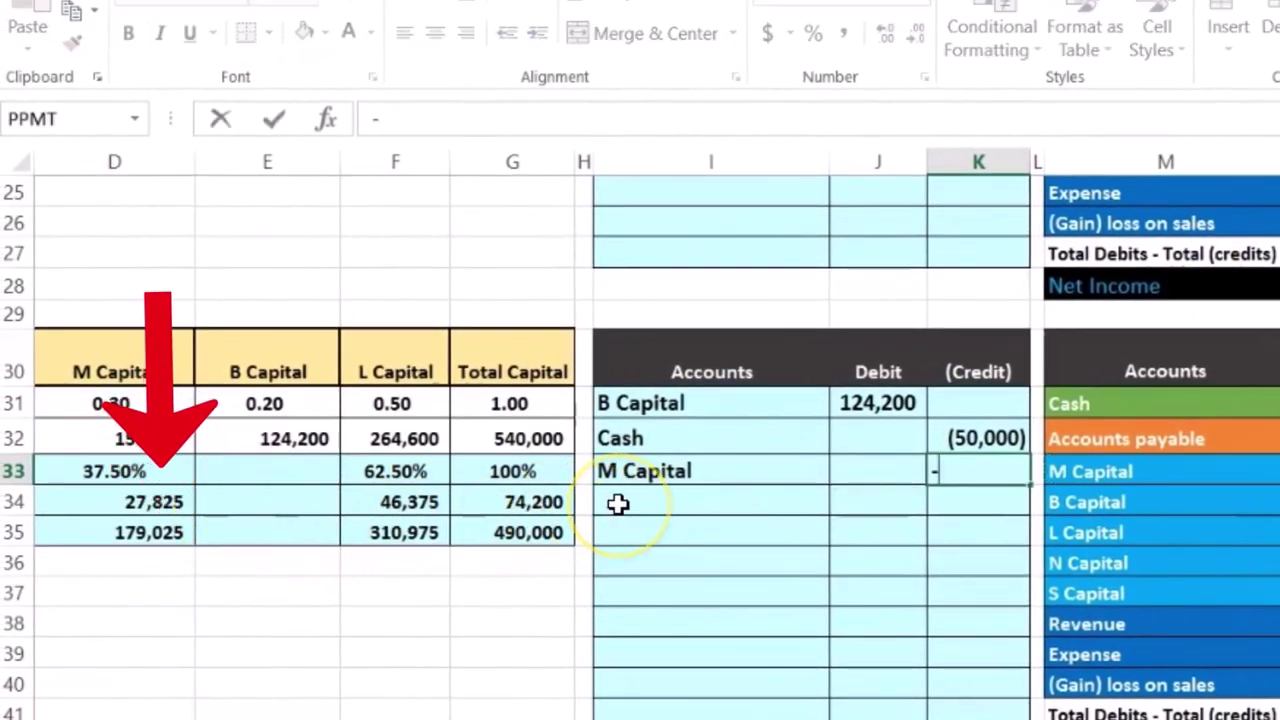
{"action": "type", "text": "27825"}
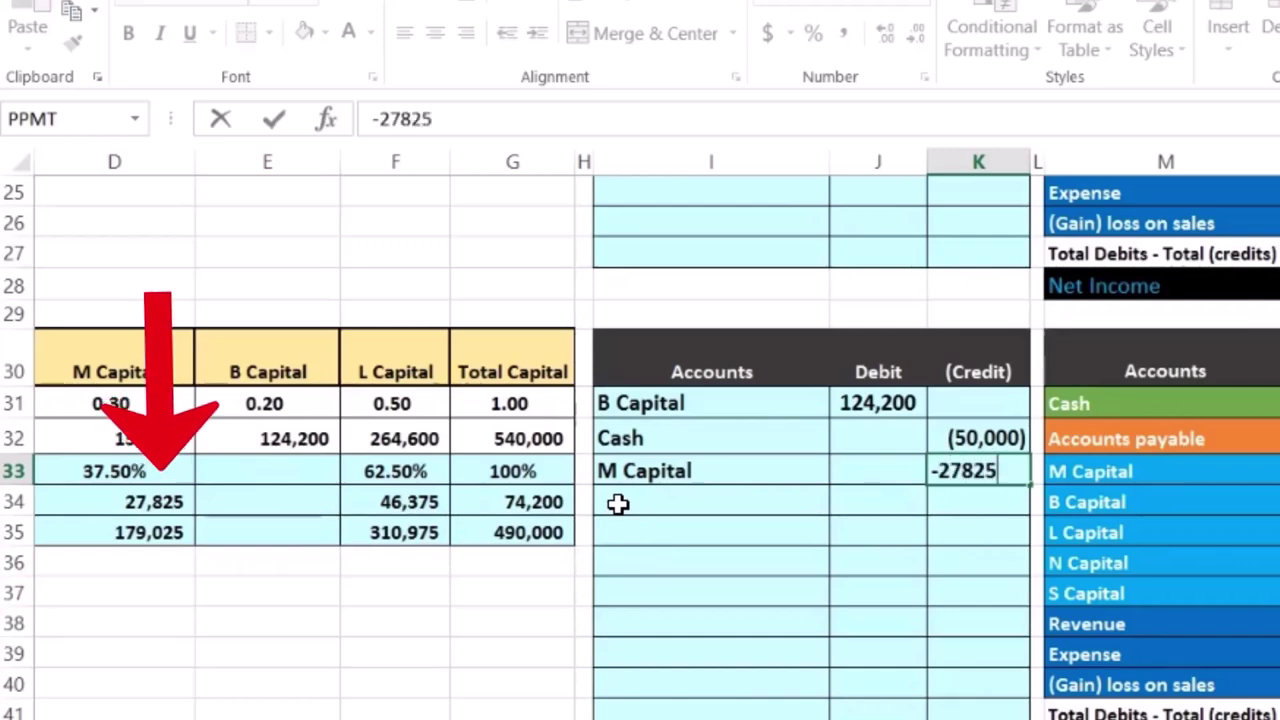
{"action": "key", "text": "Return"}
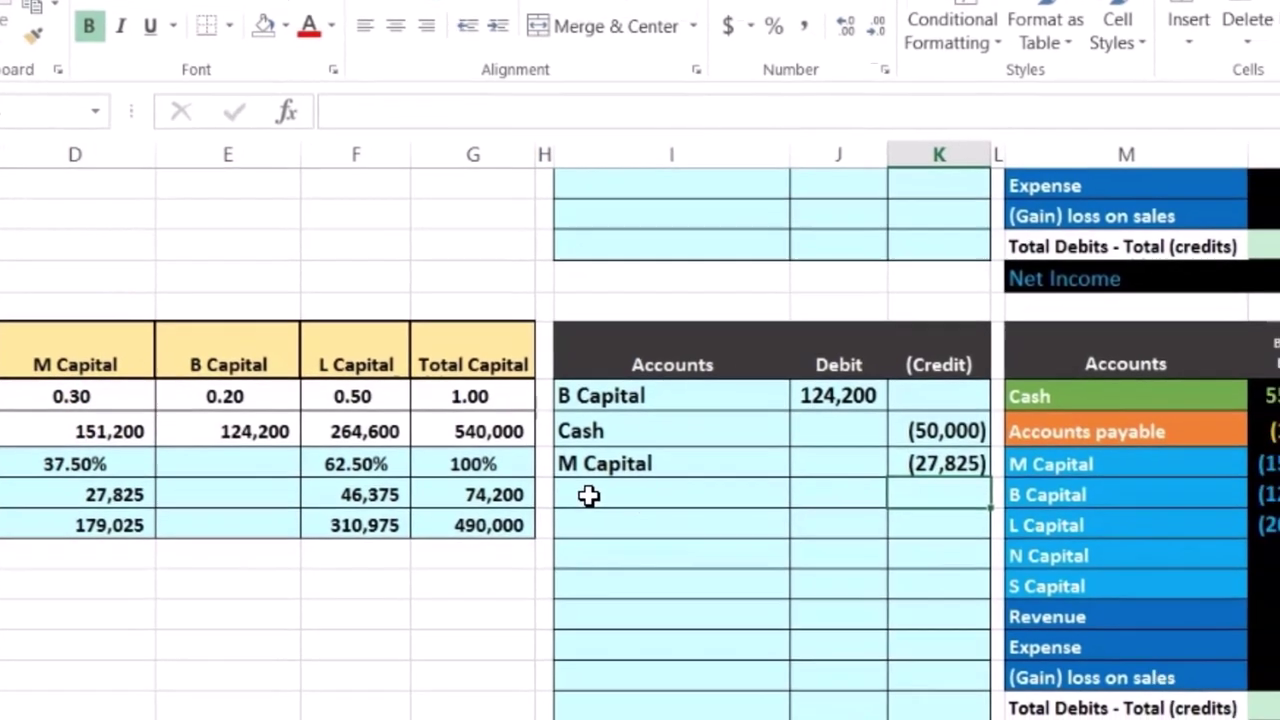
Step: Copy the L Capital account name from the trial balance into I34 of the journal entry as a value only
{"action": "left_click", "coordinate": [1073, 533]}
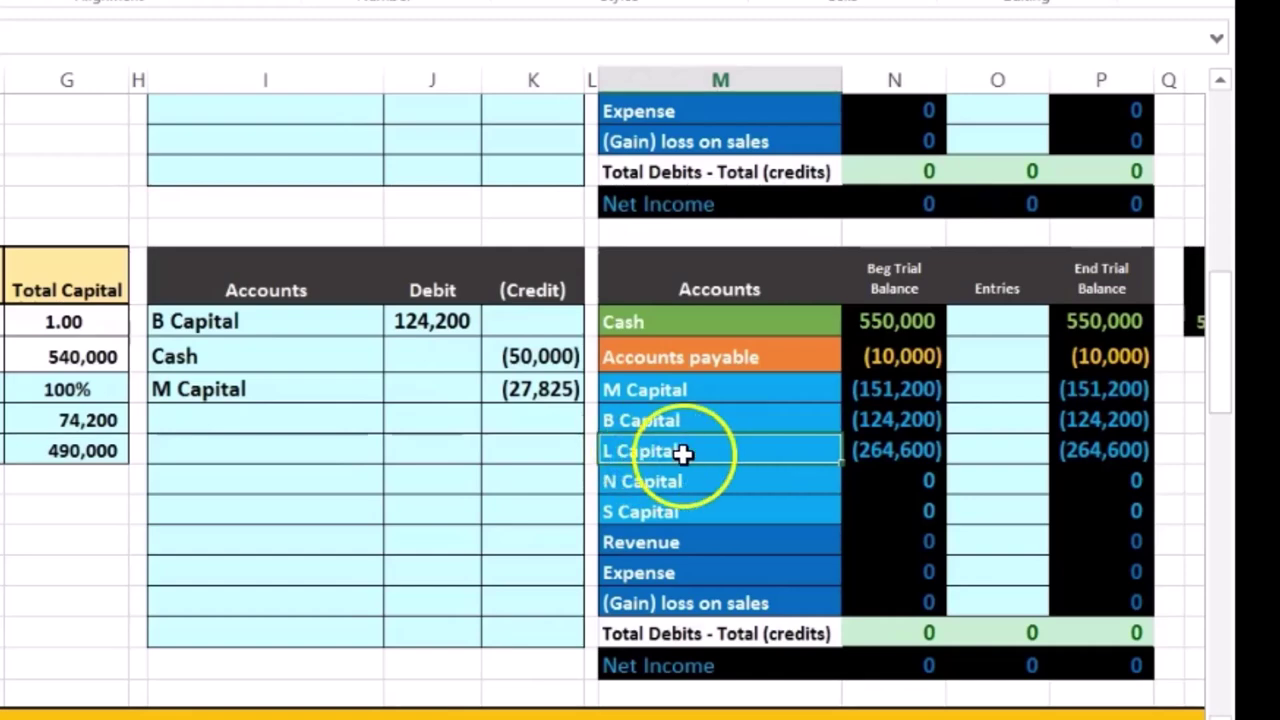
{"action": "left_click", "coordinate": [866, 453]}
{"action": "left_click", "coordinate": [808, 453]}
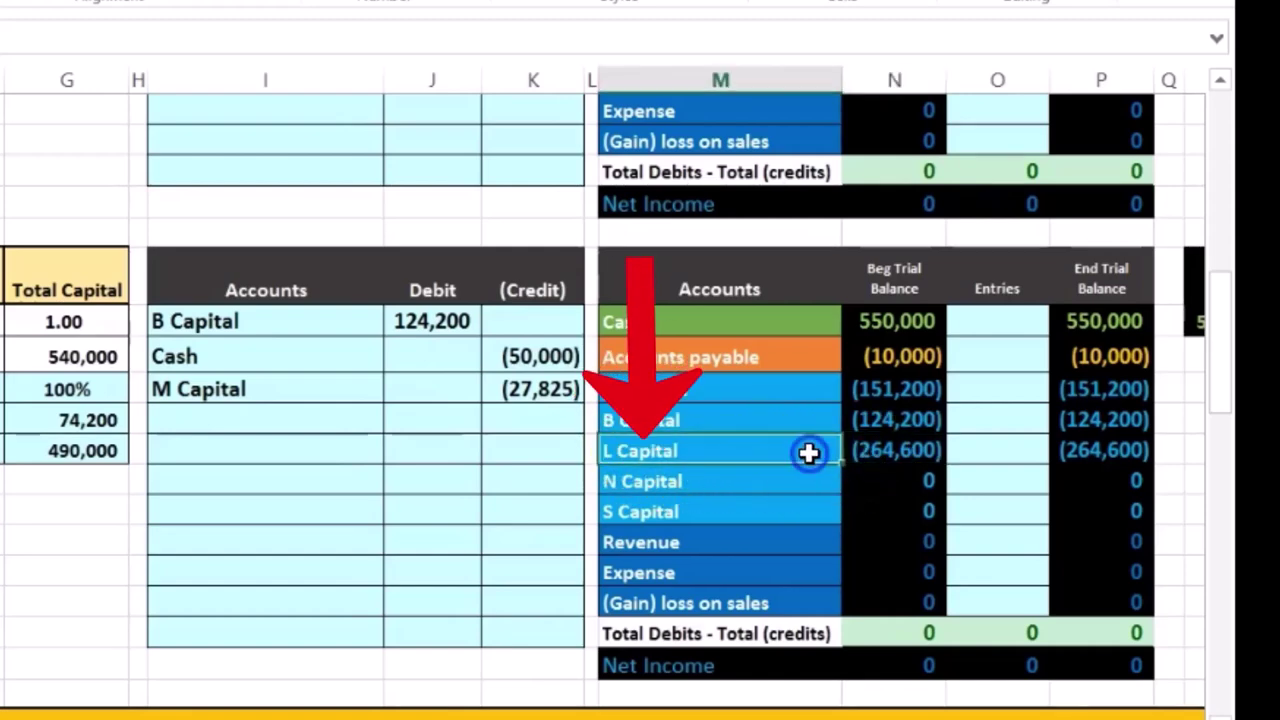
{"action": "right_click", "coordinate": [808, 453]}
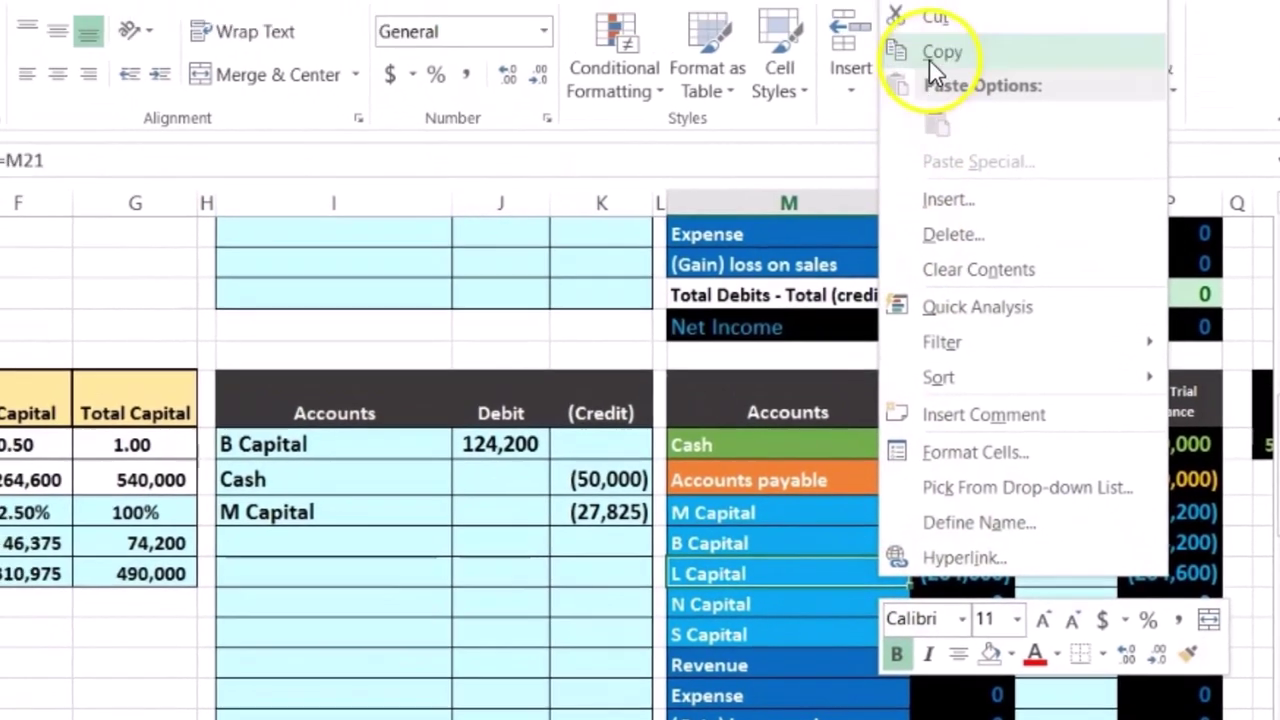
{"action": "left_click", "coordinate": [929, 59]}
{"action": "left_click", "coordinate": [322, 538]}
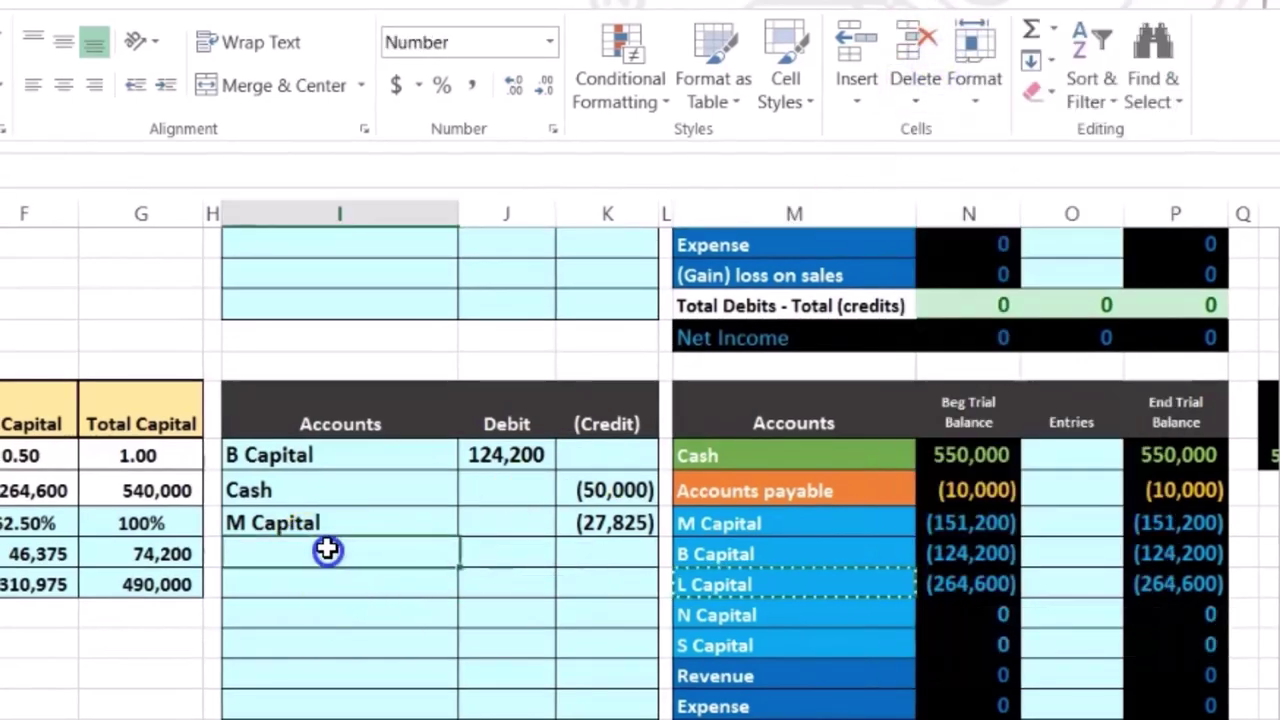
{"action": "right_click", "coordinate": [329, 548]}
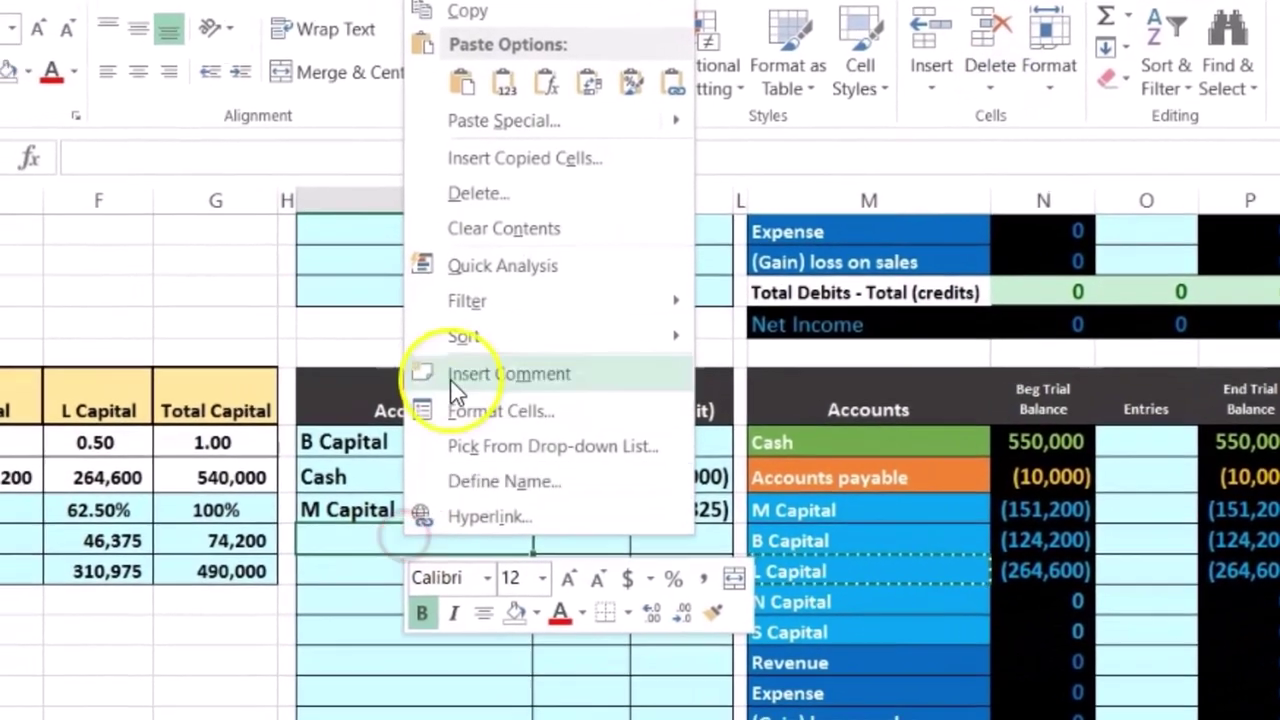
{"action": "left_click", "coordinate": [415, 98]}
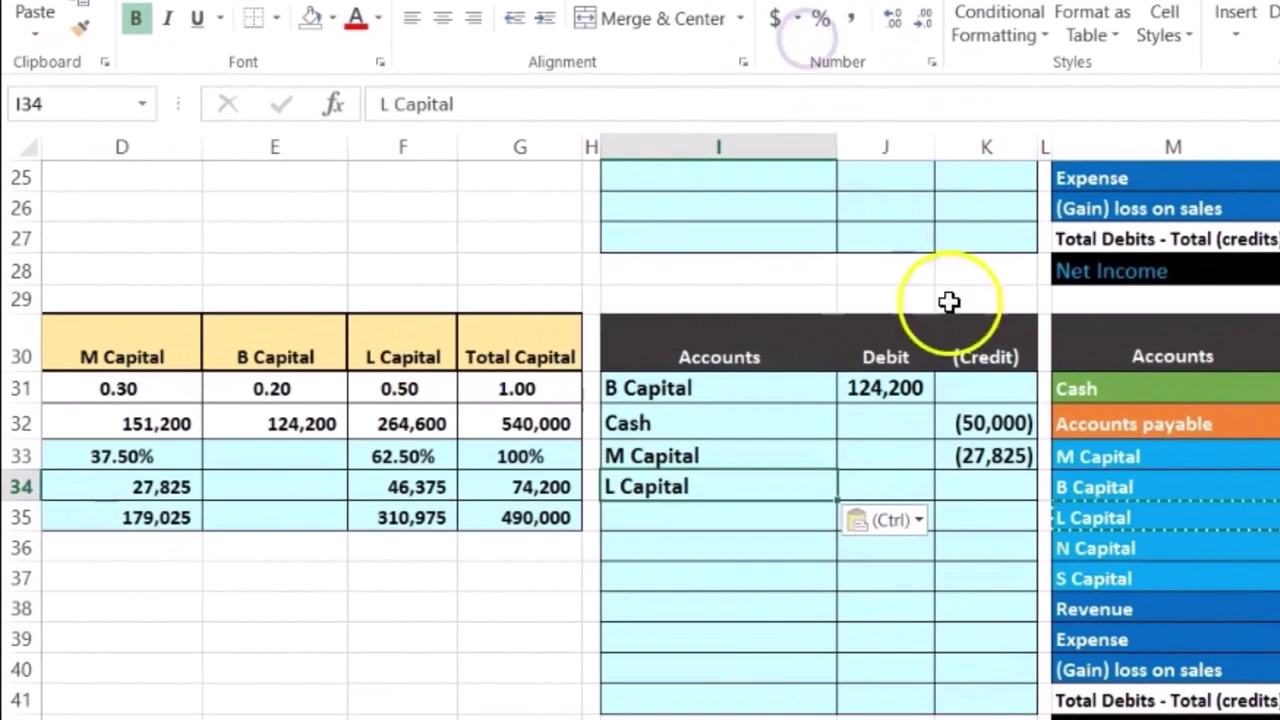
Step: Enter L Capital's credit of -46375 in K34 of the journal entry
{"action": "left_click", "coordinate": [975, 484]}
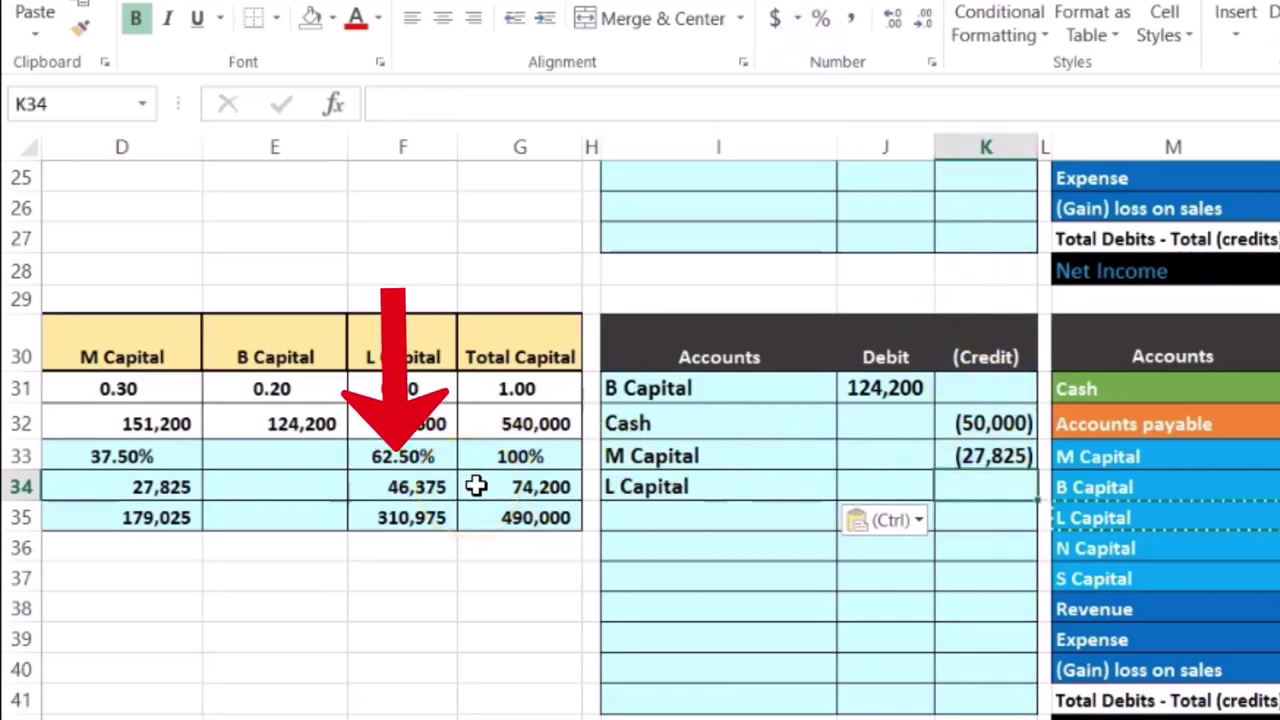
{"action": "type", "text": "-46"}
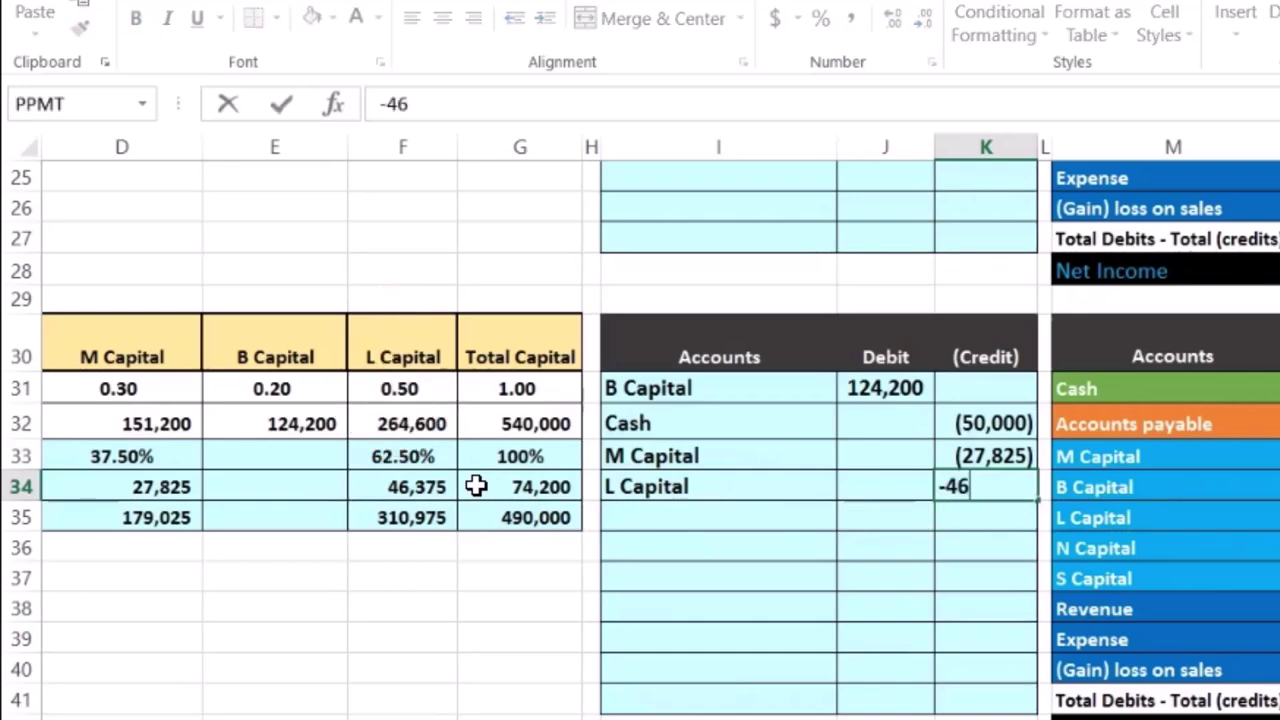
{"action": "type", "text": "375"}
{"action": "key", "text": "Return"}
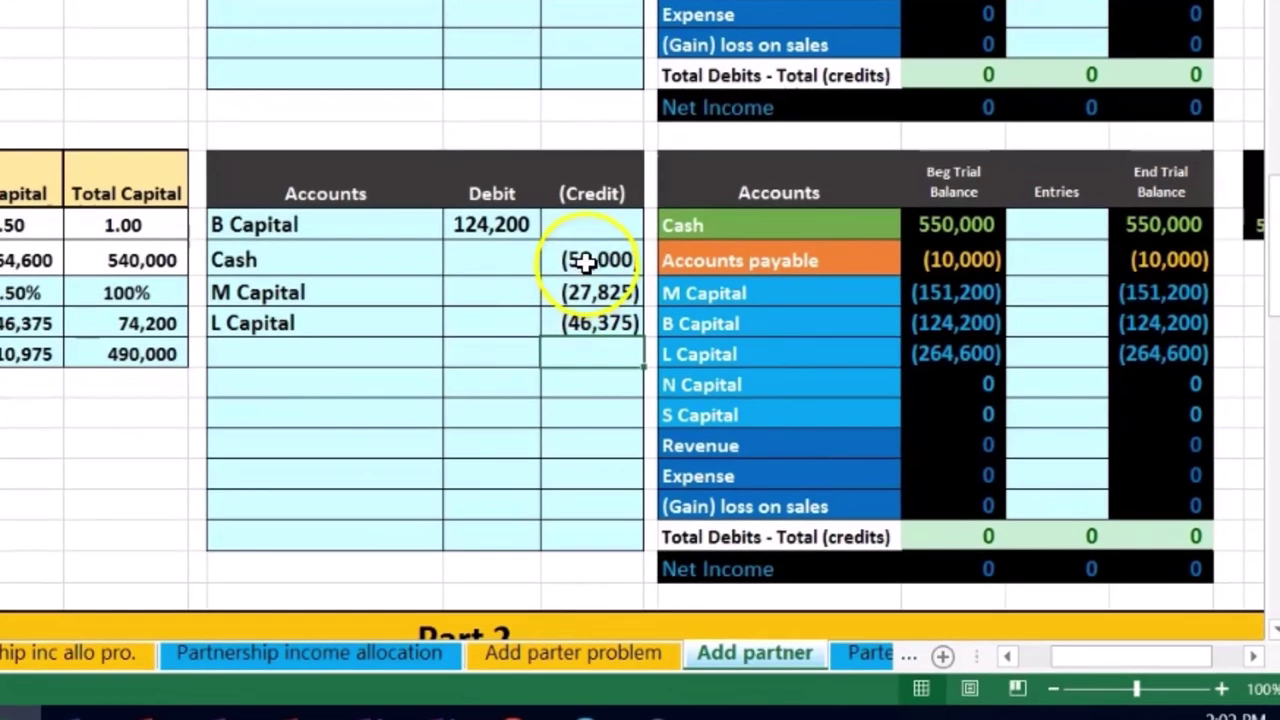
Step: Check the sum of the three credits, followed by the sum of all the entry's debits and credits
{"action": "left_click_drag", "start_coordinate": [584, 270], "coordinate": [581, 327]}
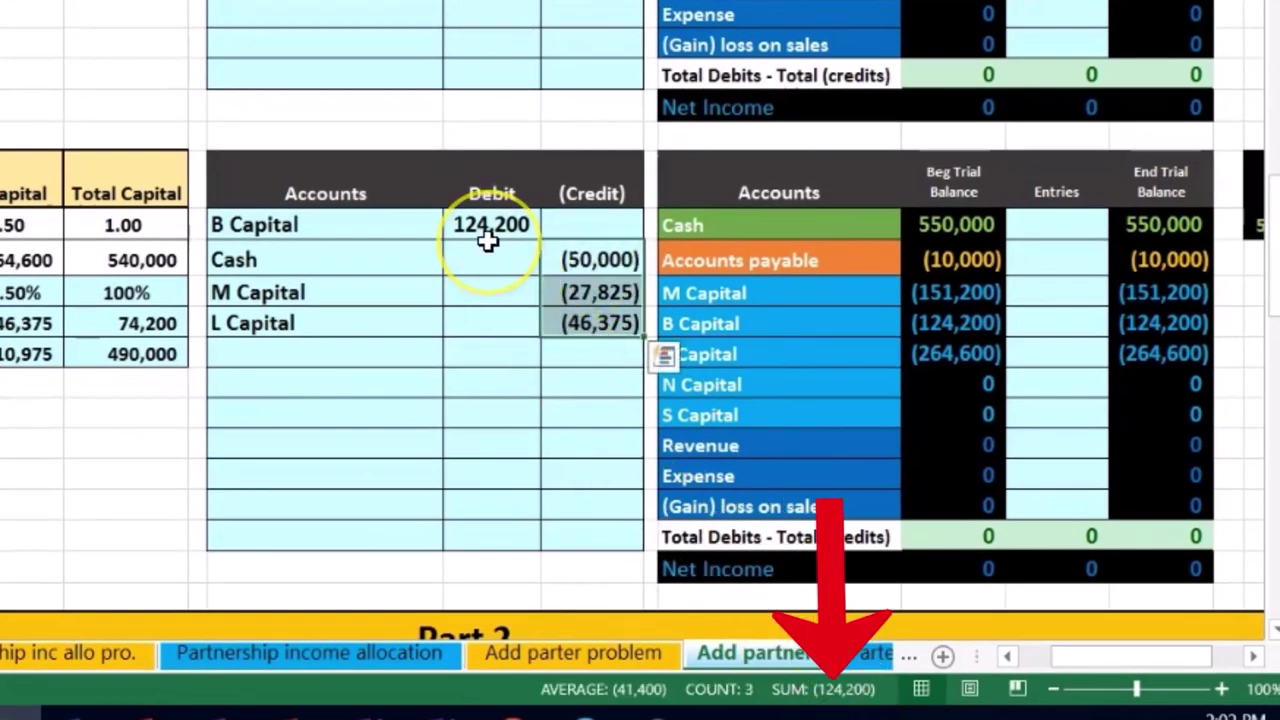
{"action": "left_click_drag", "start_coordinate": [487, 230], "coordinate": [562, 314]}
{"action": "left_click", "coordinate": [780, 655]}
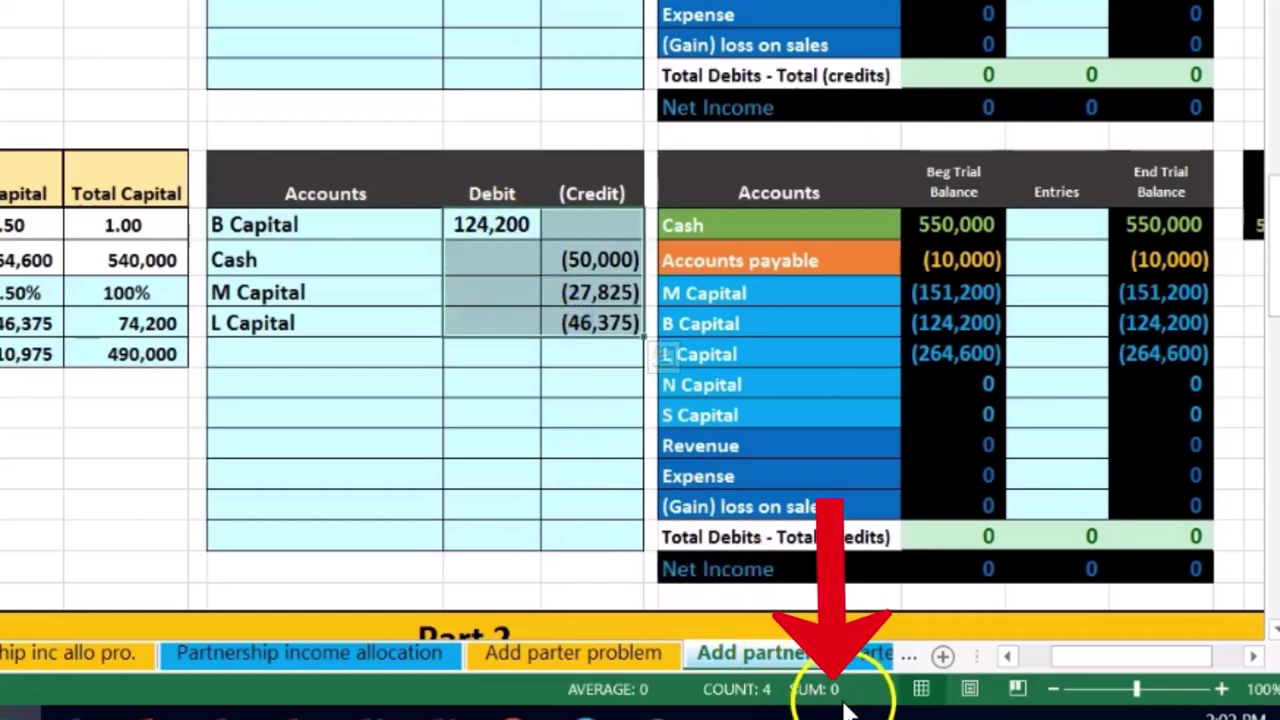
Step: Compare the partners' capital amounts in the trial balance with M's and L's new capital balances in the allocation table
{"action": "left_click", "coordinate": [951, 396]}
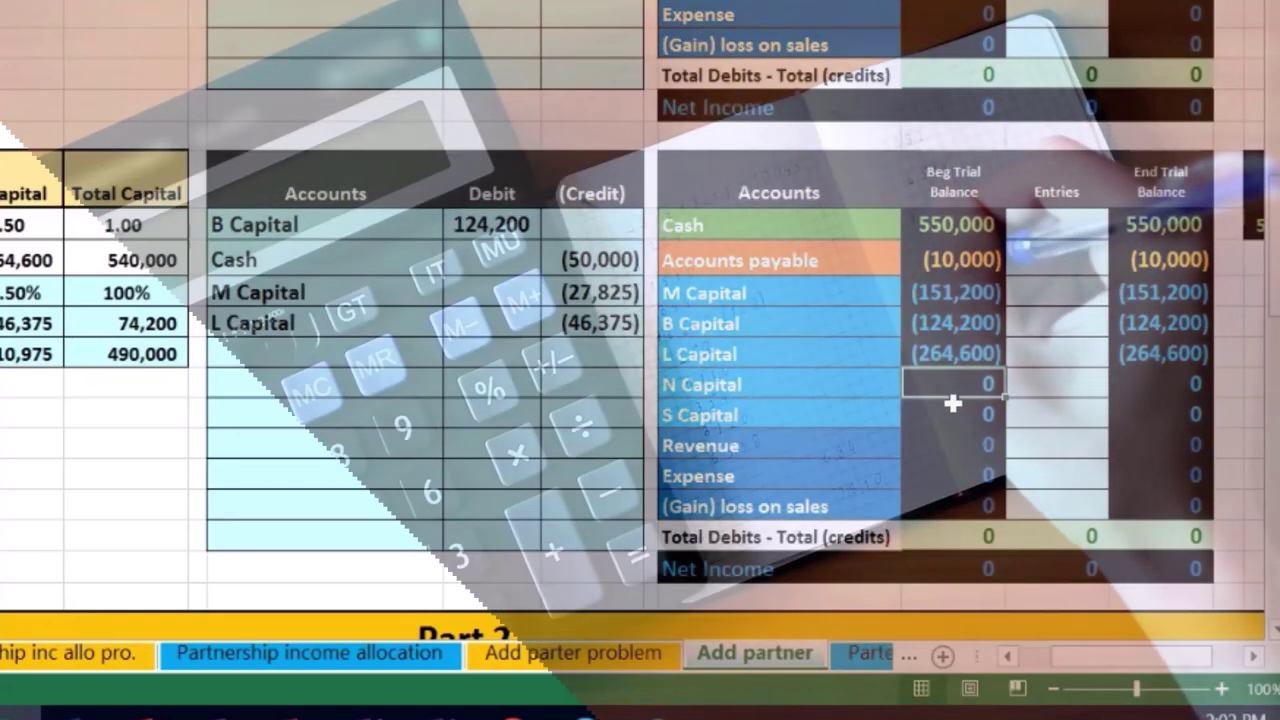
{"action": "left_click", "coordinate": [944, 400]}
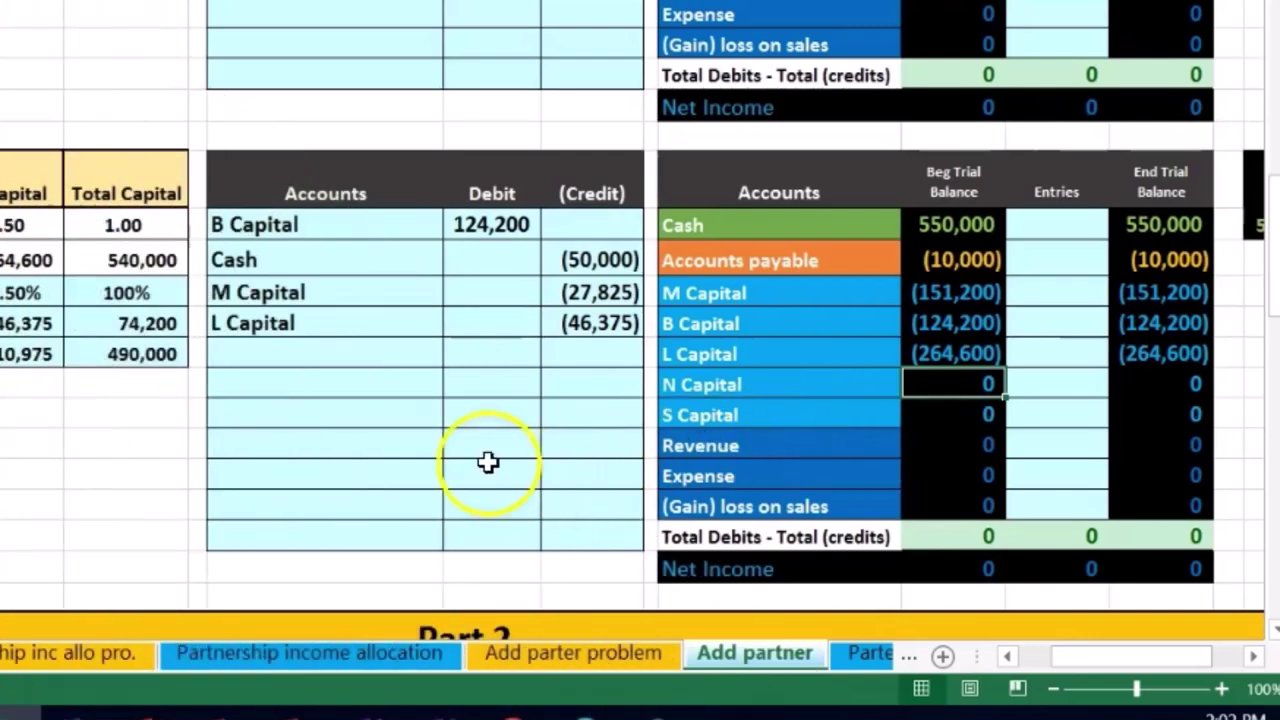
{"action": "left_click", "coordinate": [943, 291]}
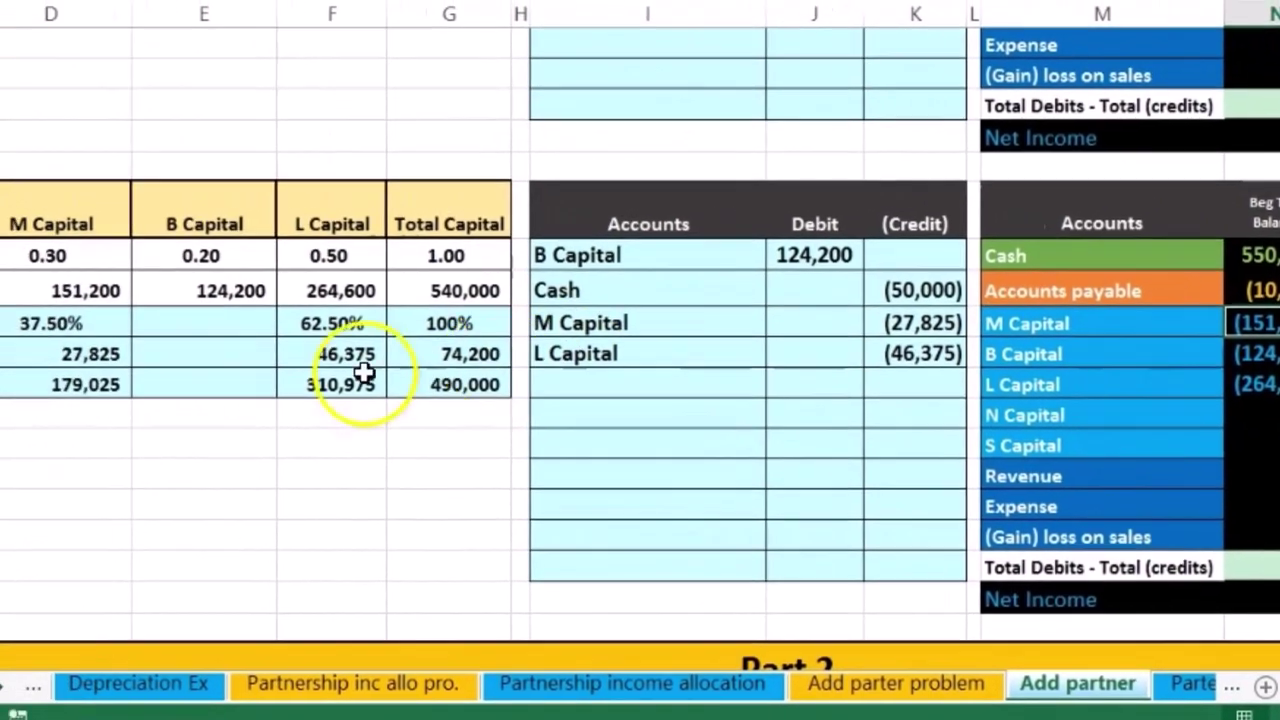
{"action": "left_click", "coordinate": [95, 384]}
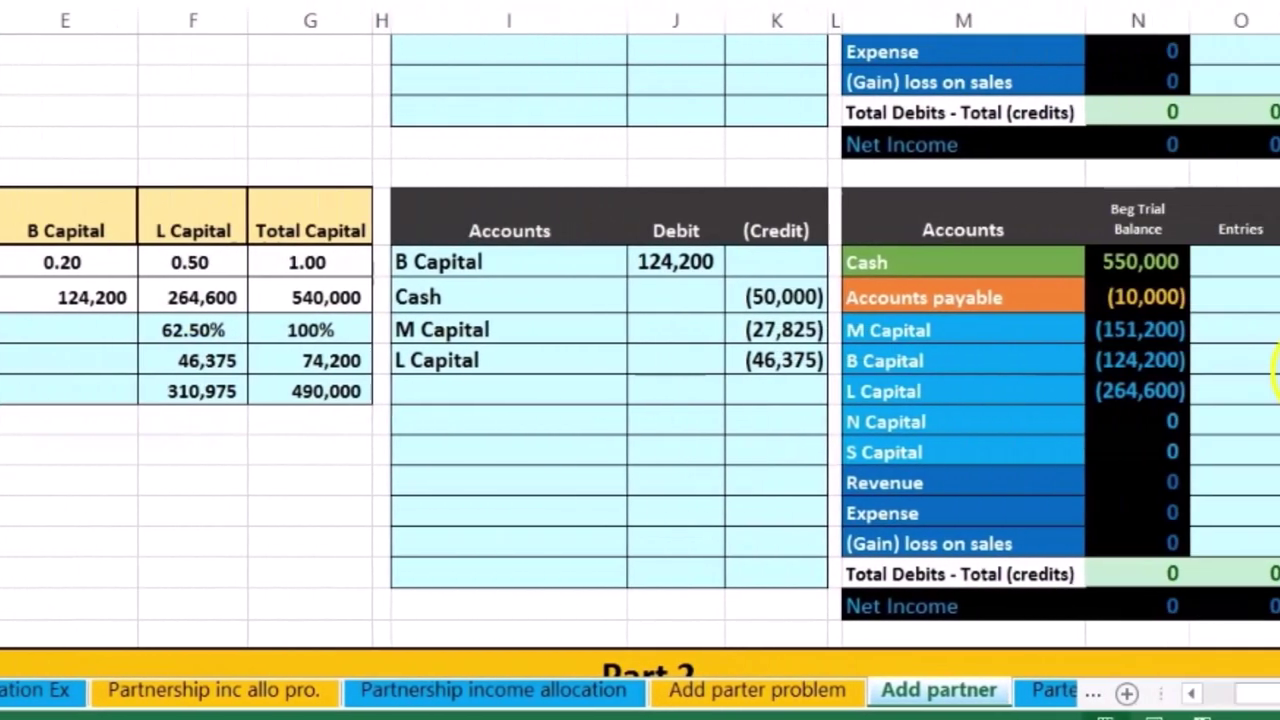
{"action": "left_click", "coordinate": [1167, 360]}
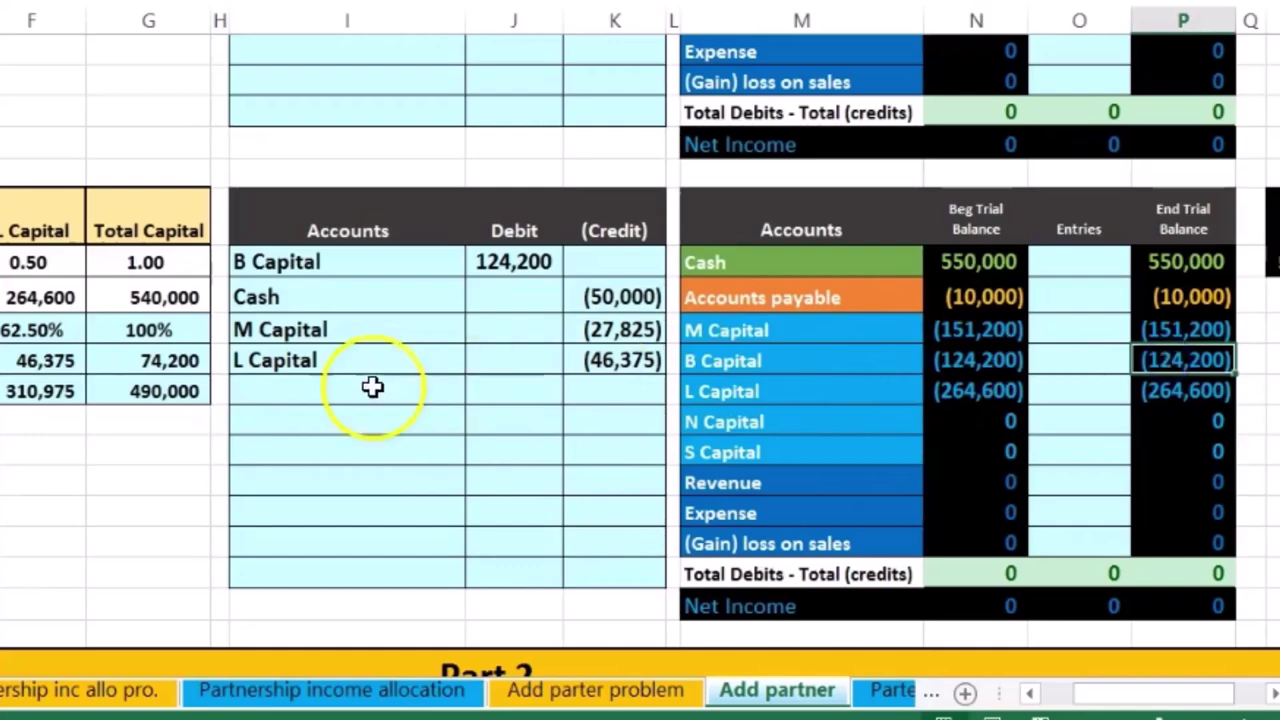
{"action": "left_click", "coordinate": [1195, 390]}
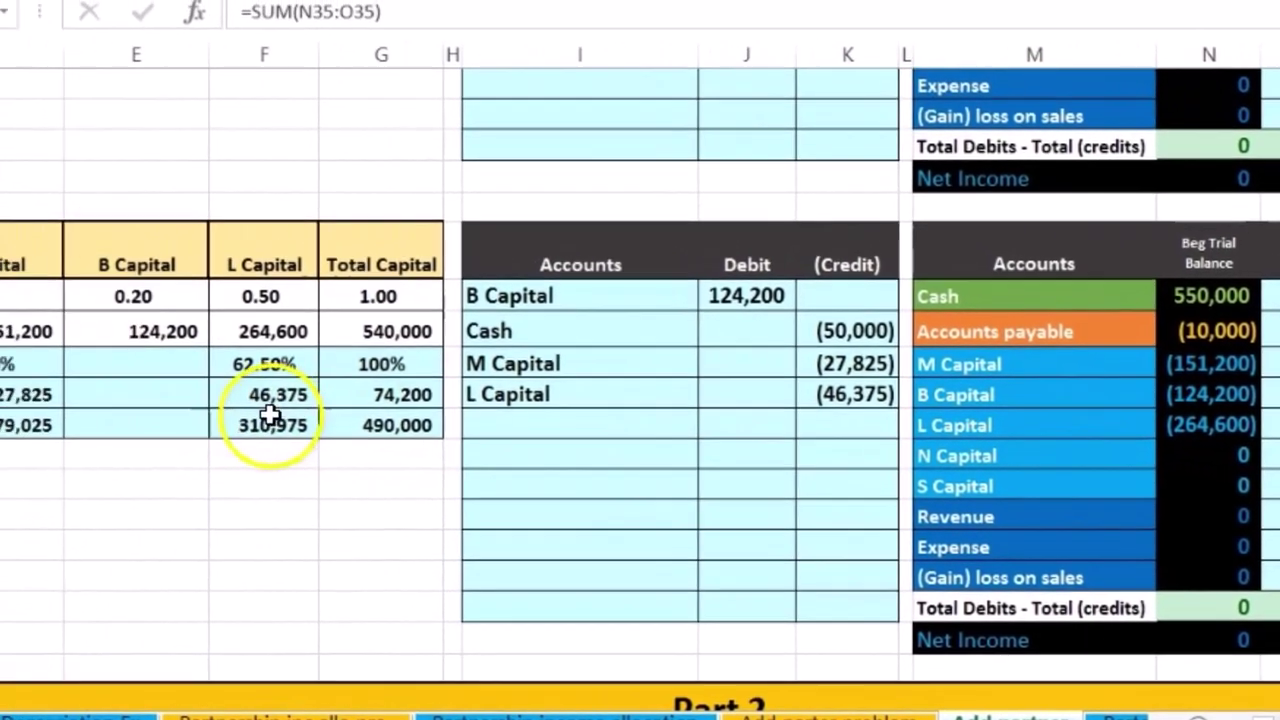
{"action": "left_click", "coordinate": [44, 384]}
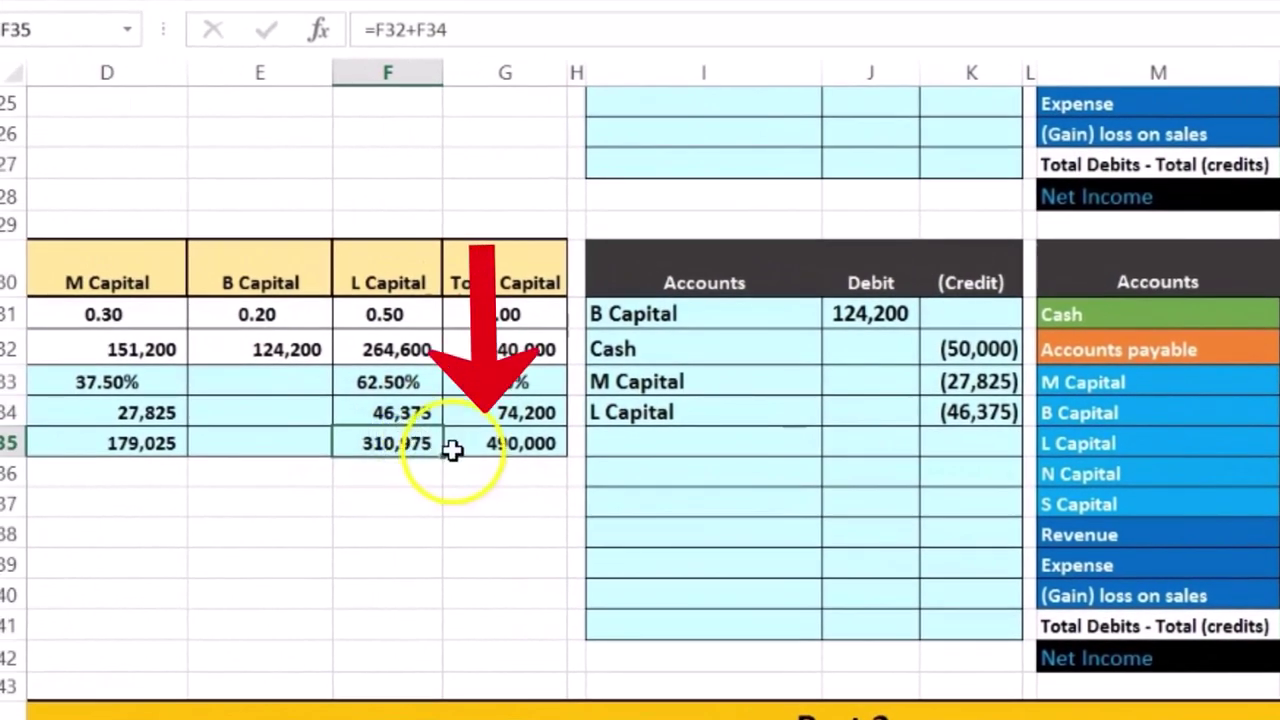
Step: Post B Capital's debit to the trial balance by linking its Entries cell O34 to the journal entry with =J31
{"action": "left_click", "coordinate": [483, 452]}
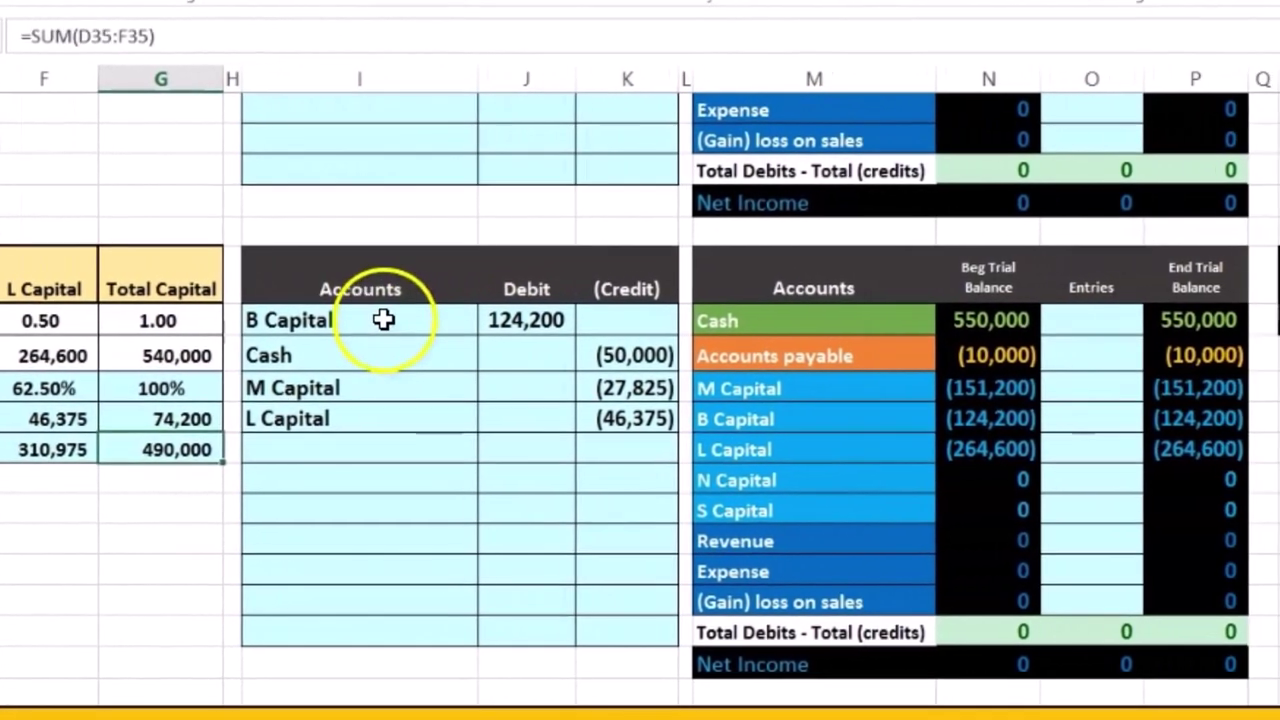
{"action": "left_click_drag", "start_coordinate": [718, 316], "coordinate": [840, 318]}
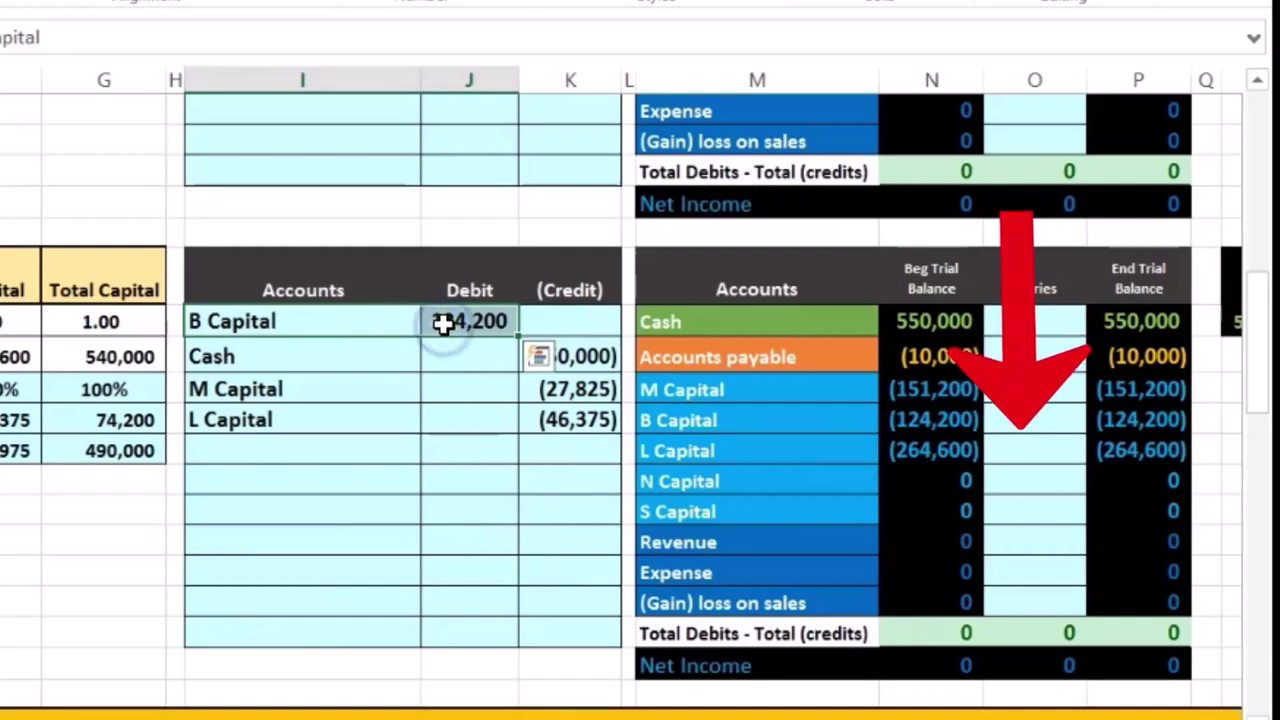
{"action": "left_click_drag", "start_coordinate": [640, 420], "coordinate": [890, 418]}
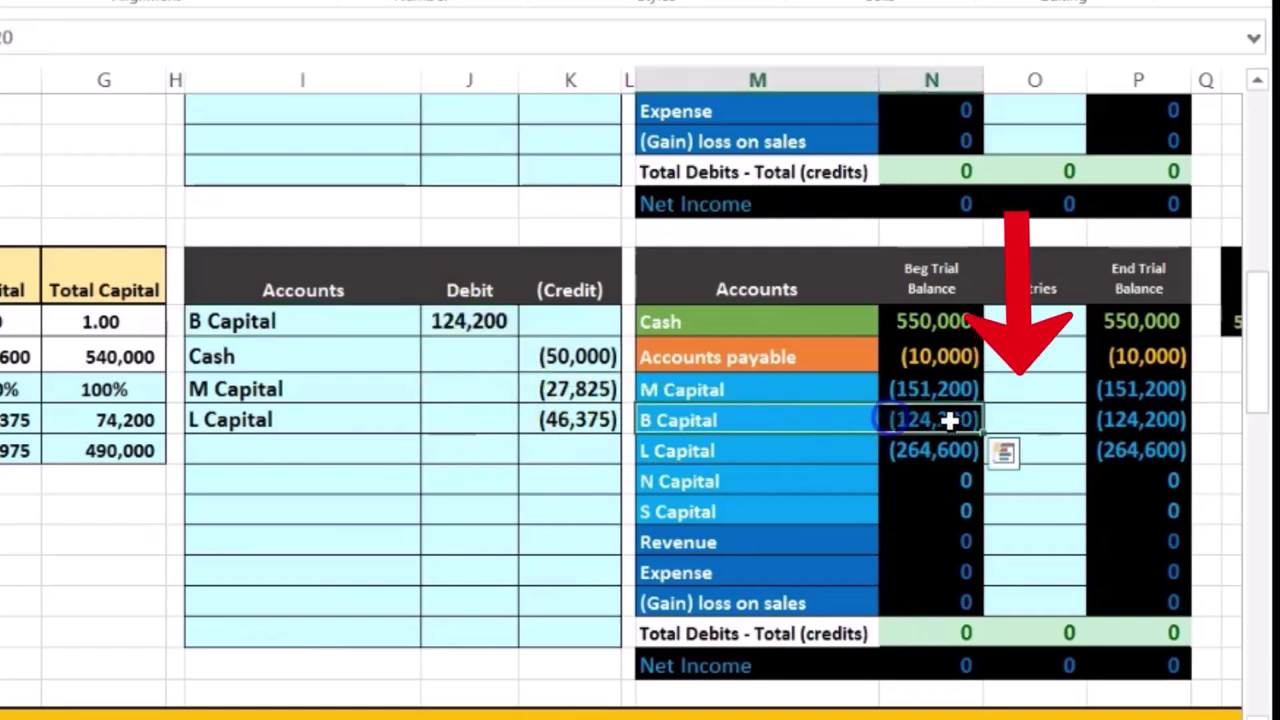
{"action": "left_click", "coordinate": [1032, 418]}
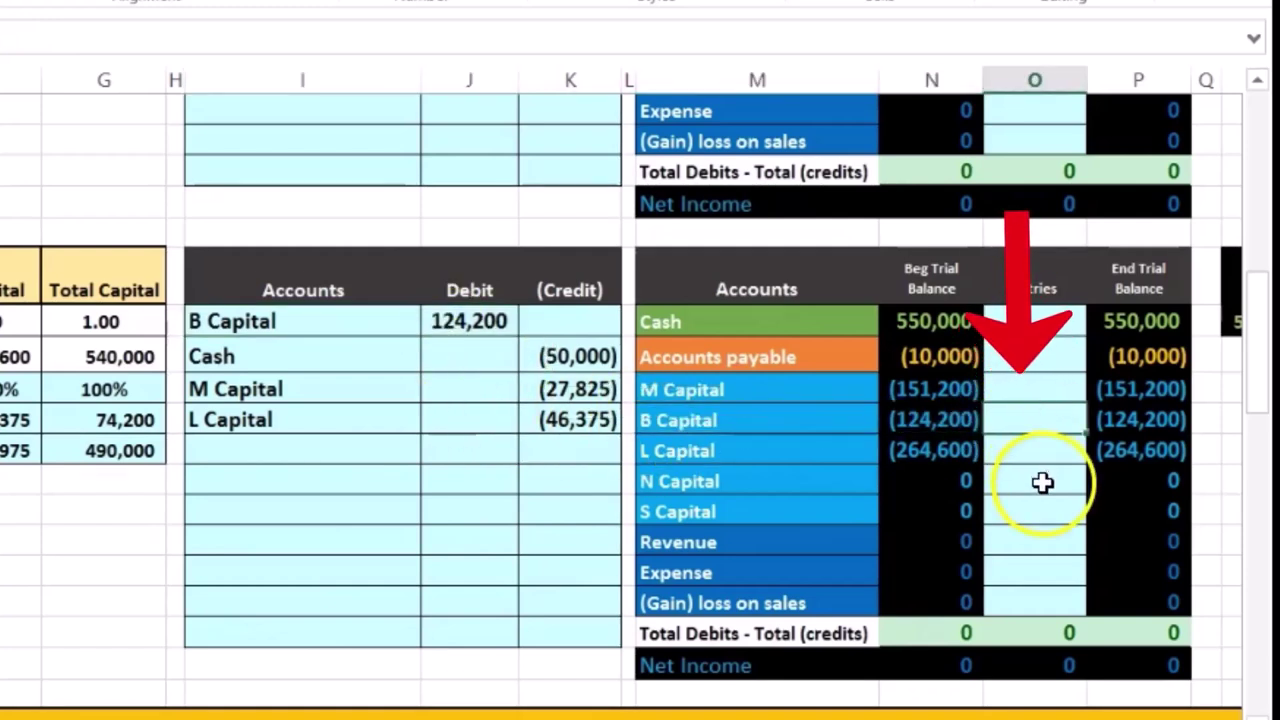
{"action": "type", "text": "="}
{"action": "left_click", "coordinate": [486, 320]}
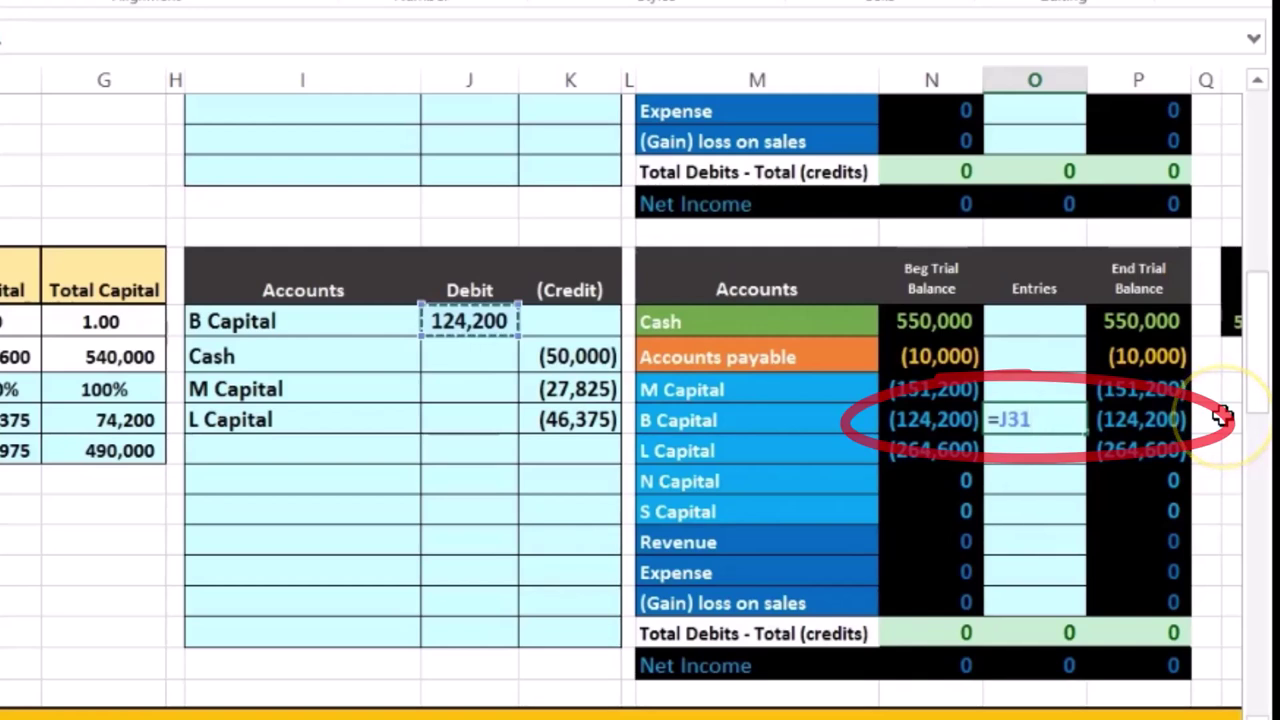
{"action": "key", "text": "Return"}
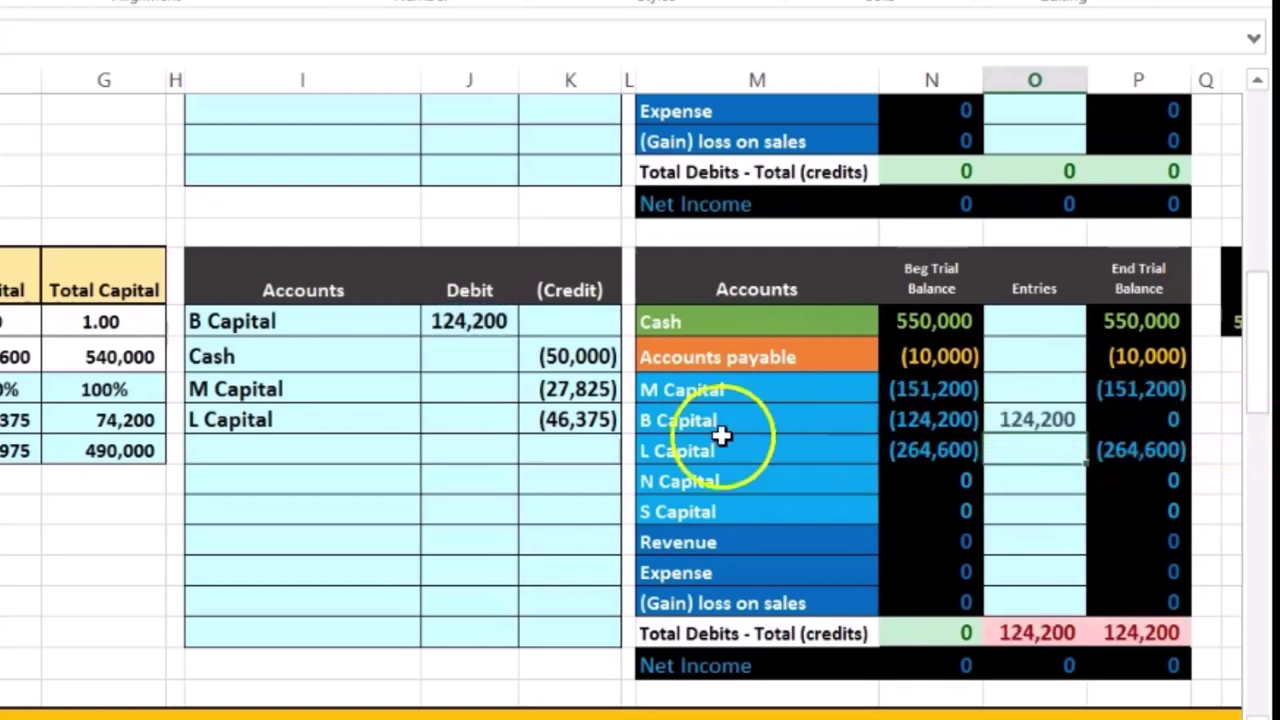
Step: Post the Cash credit to the trial balance by linking its Entries cell O31 to the journal entry with =K32
{"action": "mouse_move", "coordinate": [377, 368]}
{"action": "left_mouse_down"}
{"action": "mouse_move", "coordinate": [503, 346]}
{"action": "mouse_move", "coordinate": [551, 354]}
{"action": "left_mouse_up"}
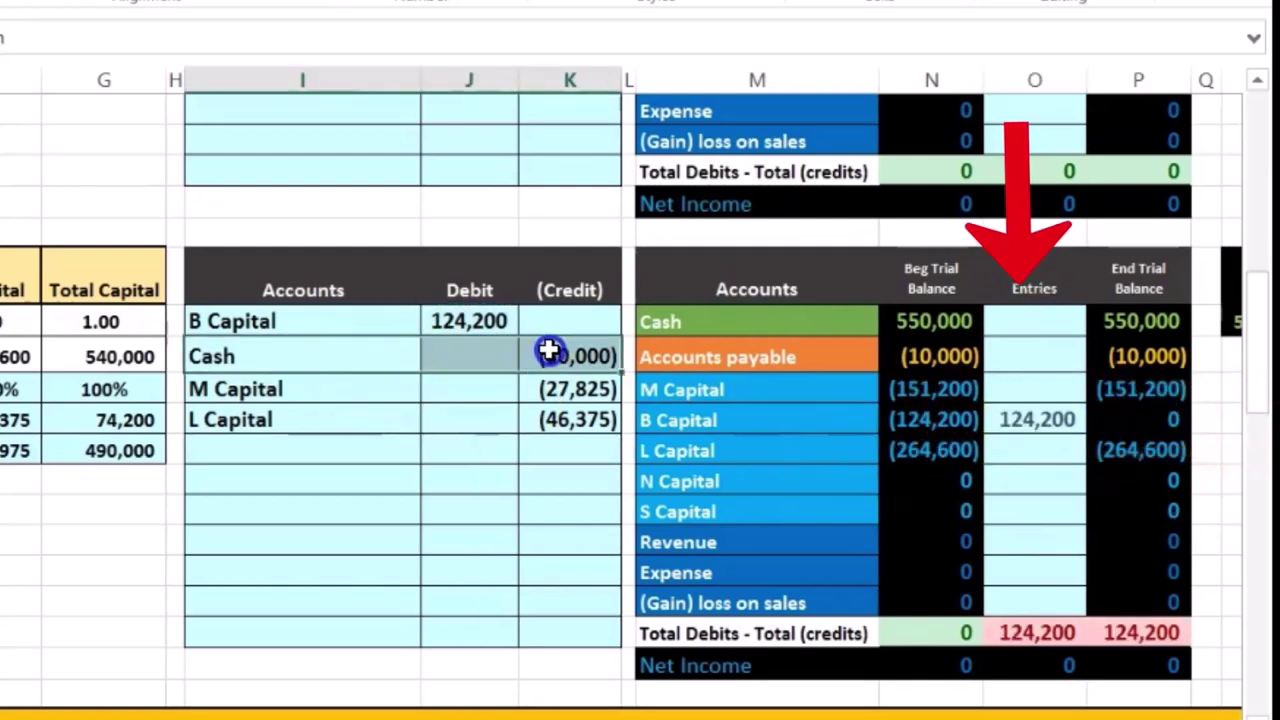
{"action": "left_click", "coordinate": [723, 321]}
{"action": "left_click", "coordinate": [1041, 321]}
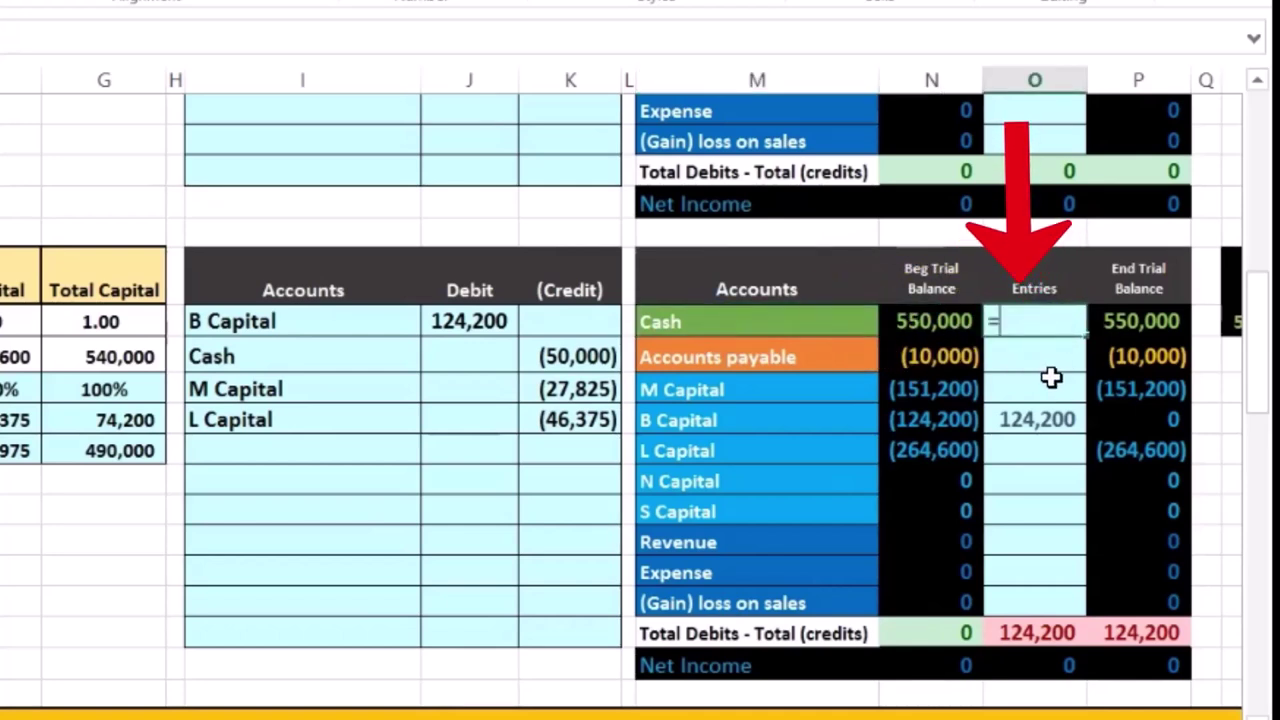
{"action": "type", "text": "="}
{"action": "left_click", "coordinate": [575, 356]}
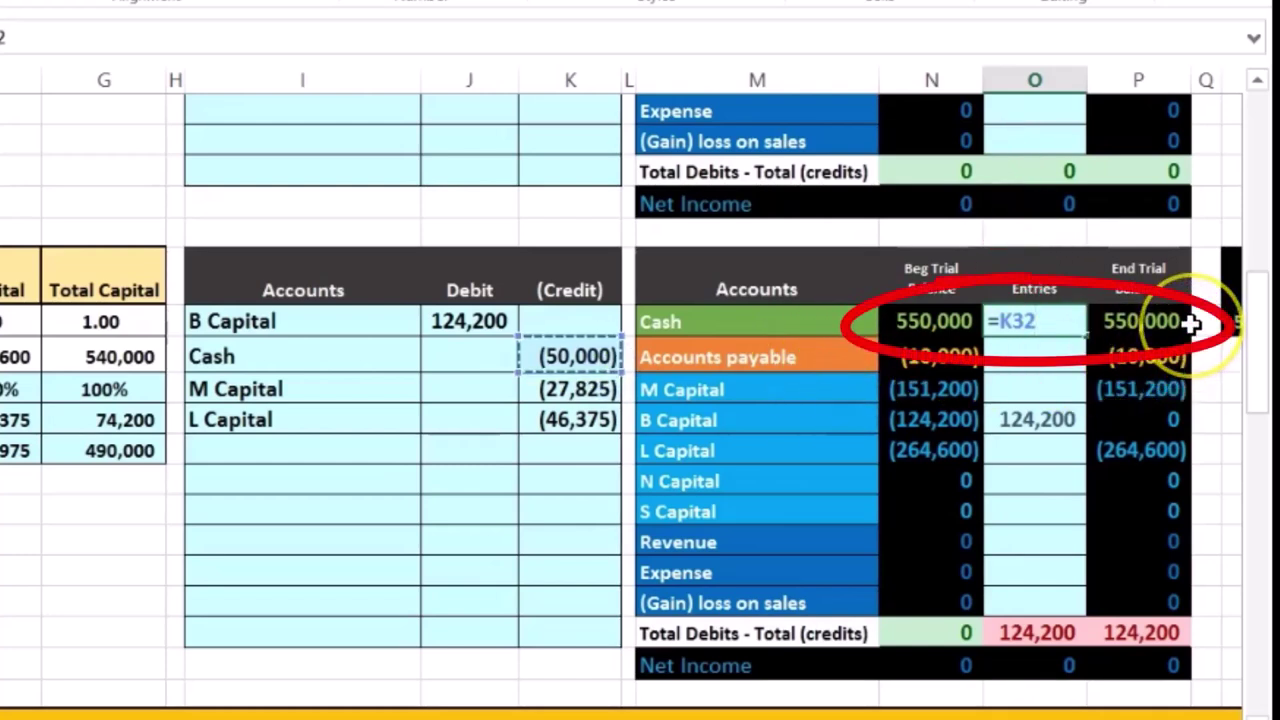
{"action": "key", "text": "Return"}
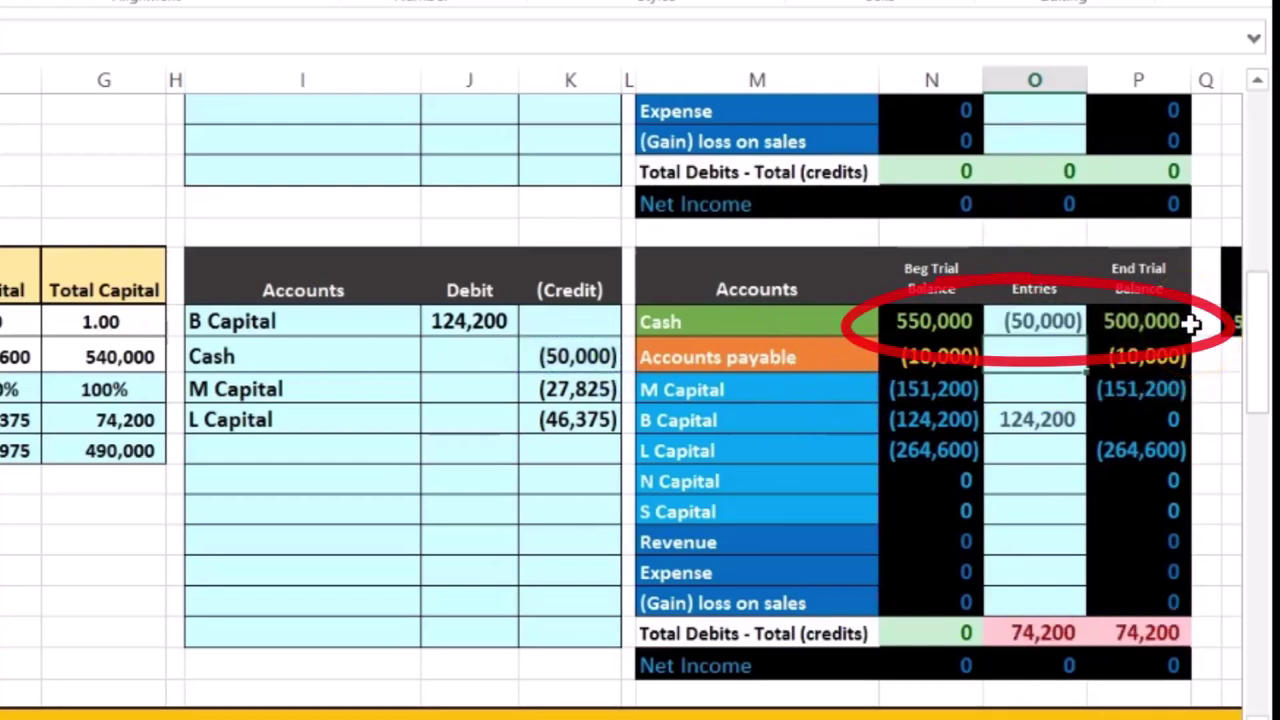
Step: Post M Capital's credit to the trial balance by linking its Entries cell O33 to the journal entry with =K33
{"action": "left_click", "coordinate": [401, 389]}
{"action": "left_click_drag", "start_coordinate": [401, 389], "coordinate": [565, 398]}
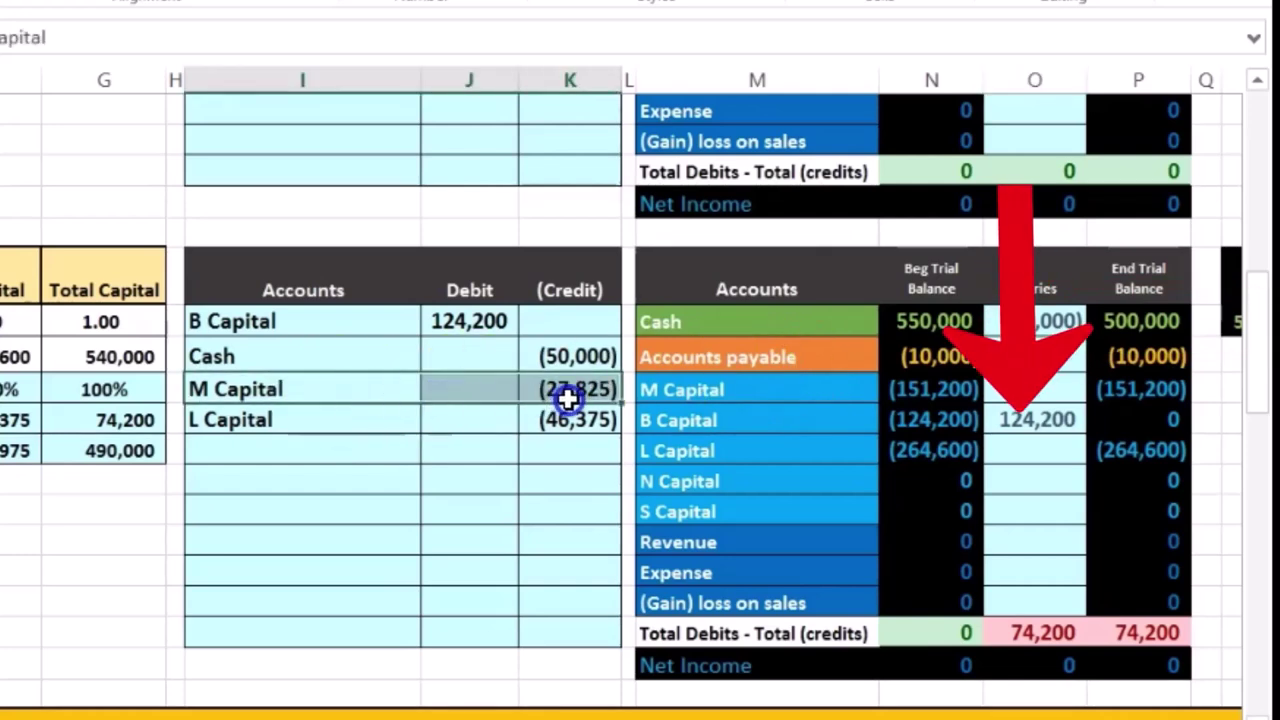
{"action": "left_click_drag", "start_coordinate": [740, 390], "coordinate": [893, 395]}
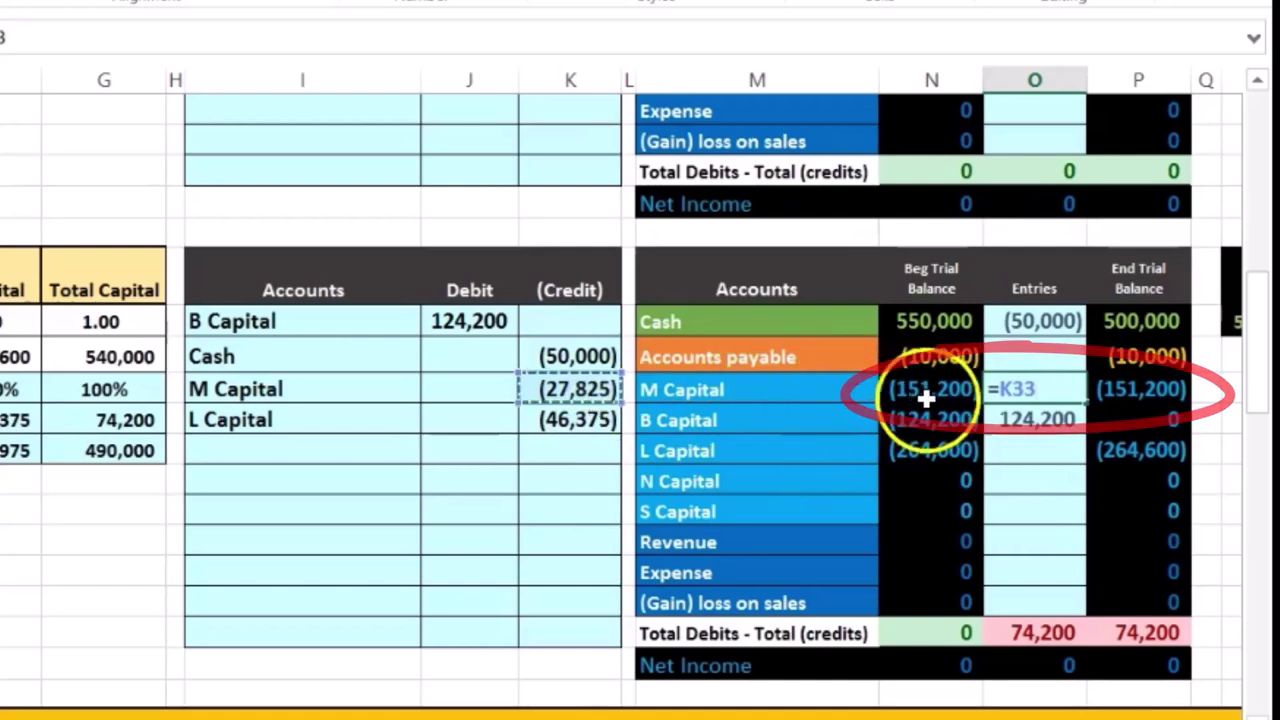
{"action": "key", "text": "Return"}
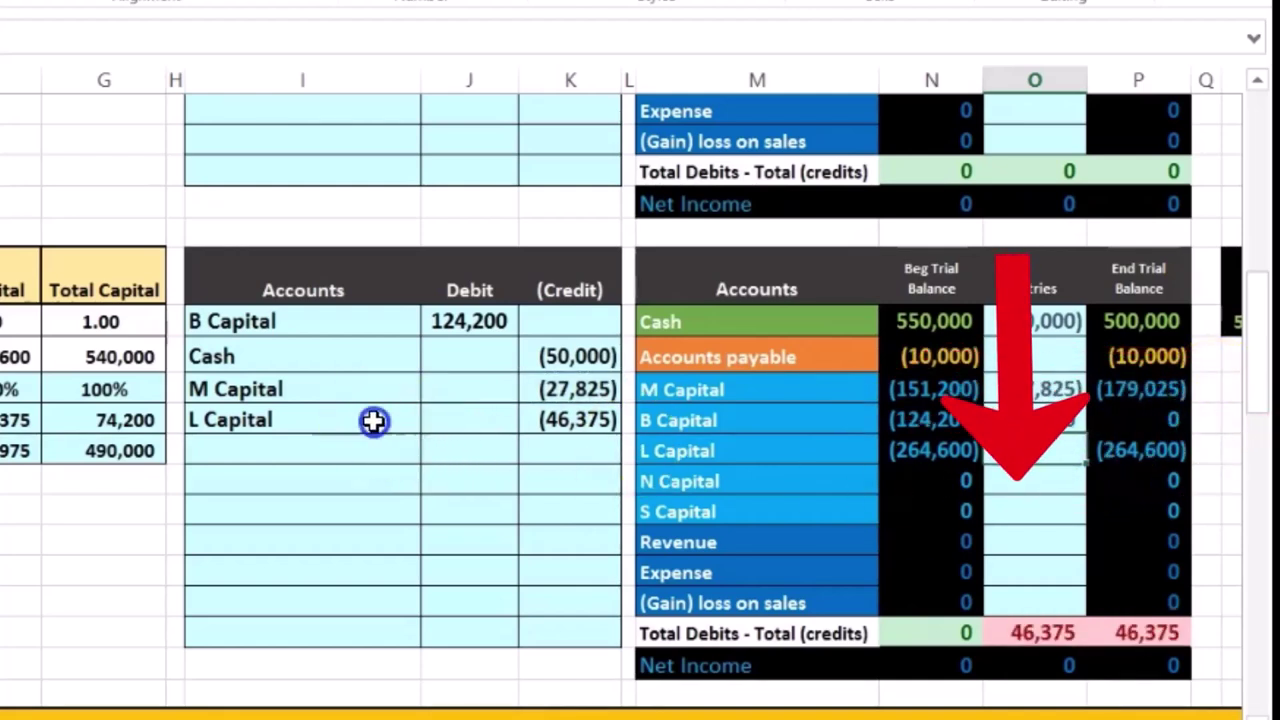
Step: Post L Capital's credit to the trial balance by linking its Entries cell O35 to the journal entry with =K34
{"action": "left_click", "coordinate": [543, 420]}
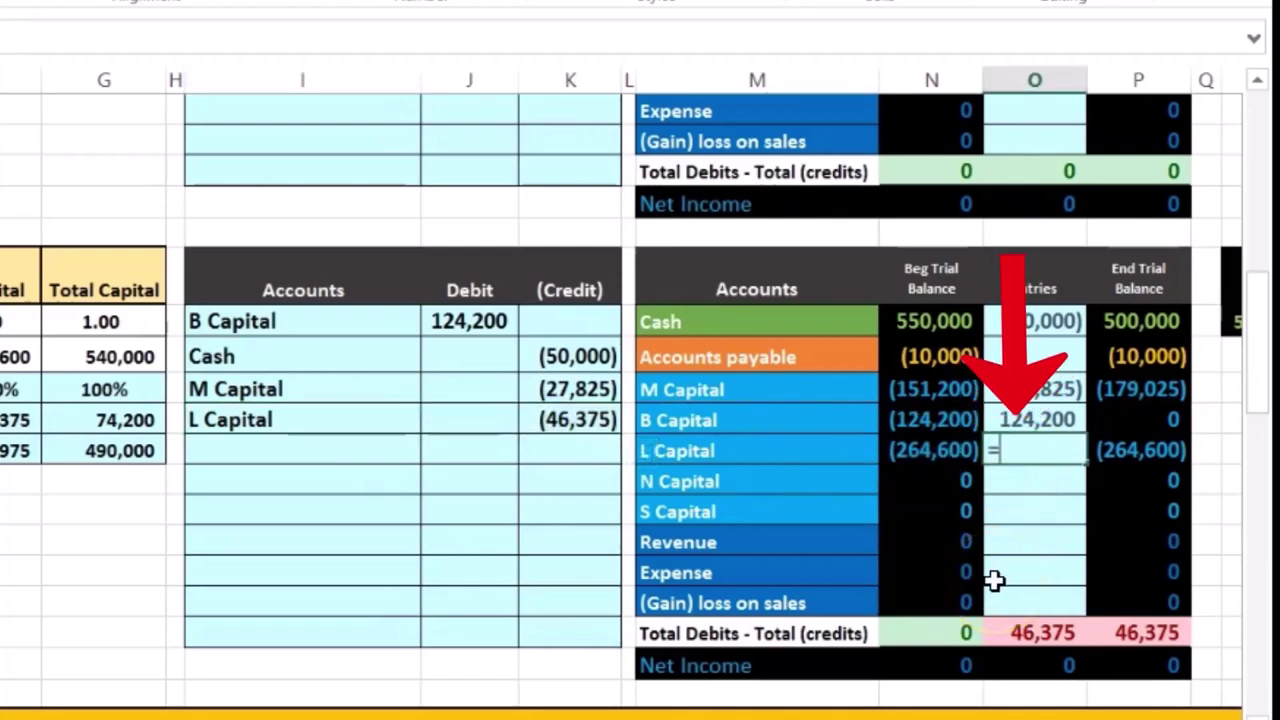
{"action": "type", "text": "="}
{"action": "left_click", "coordinate": [590, 420]}
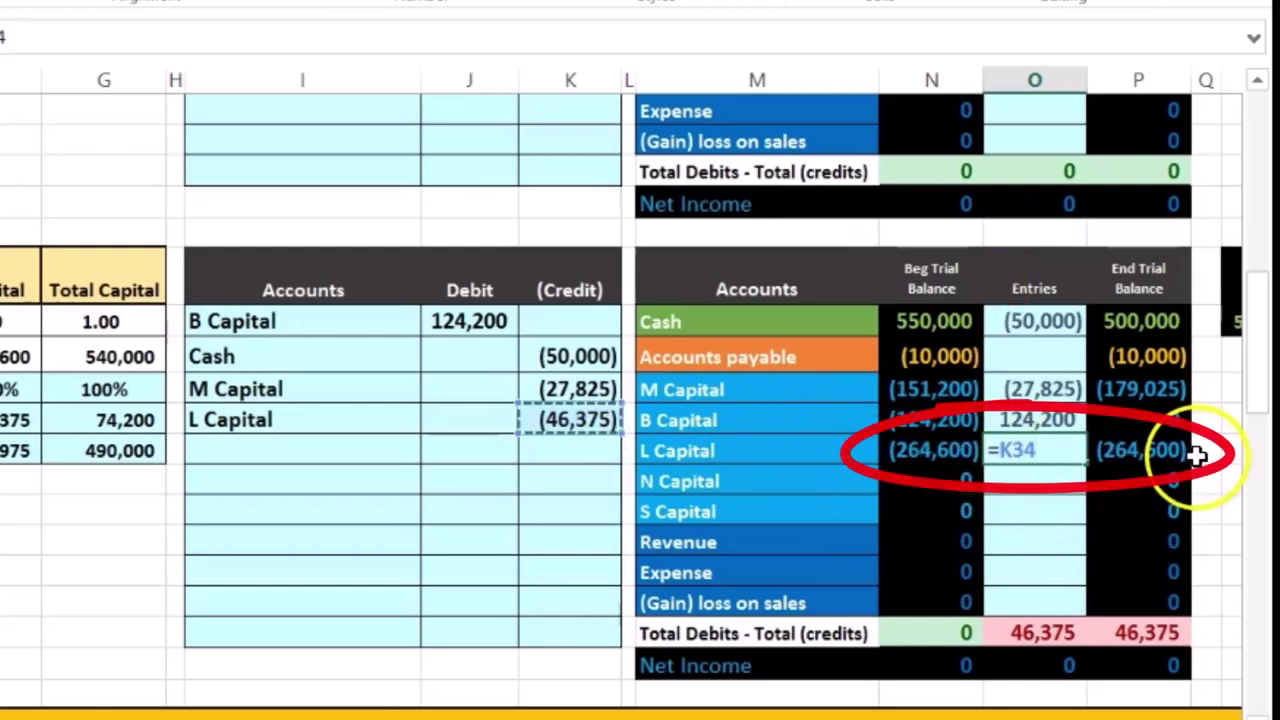
{"action": "key", "text": "Return"}
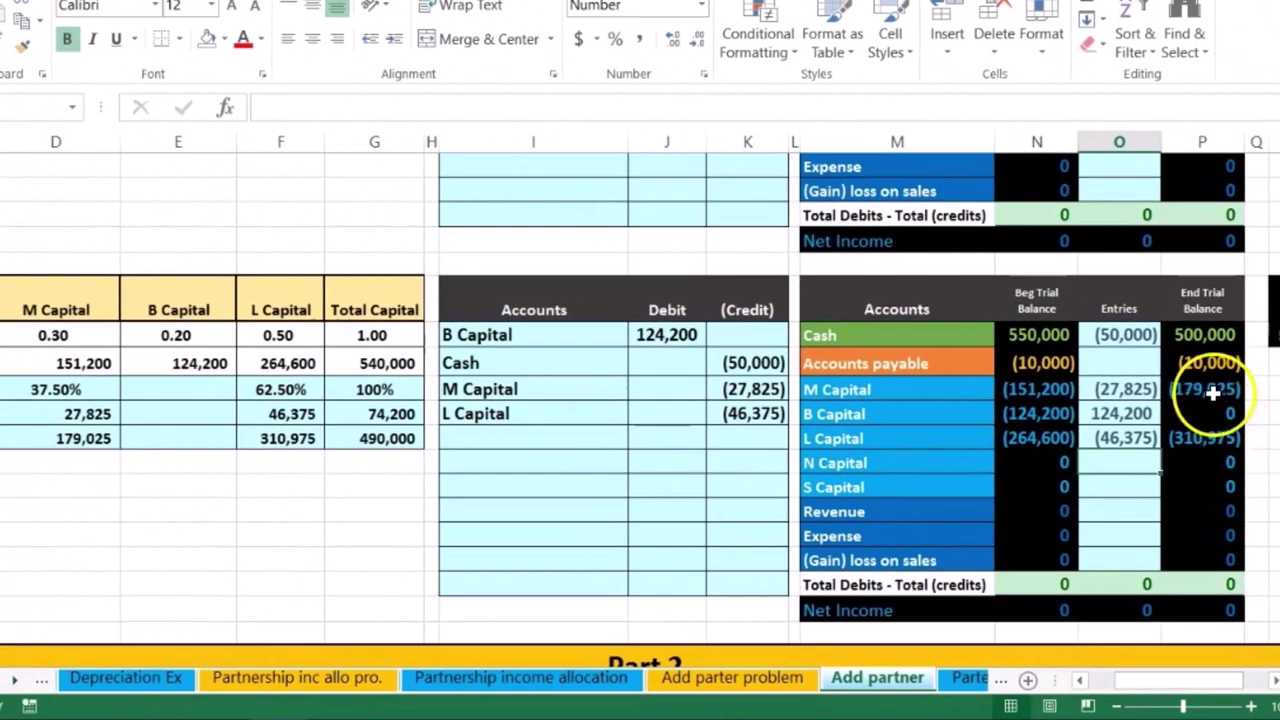
Step: Compare M's and L's ending trial balance amounts and the sum of the partners' ending capital with the allocation table
{"action": "left_click", "coordinate": [1143, 389]}
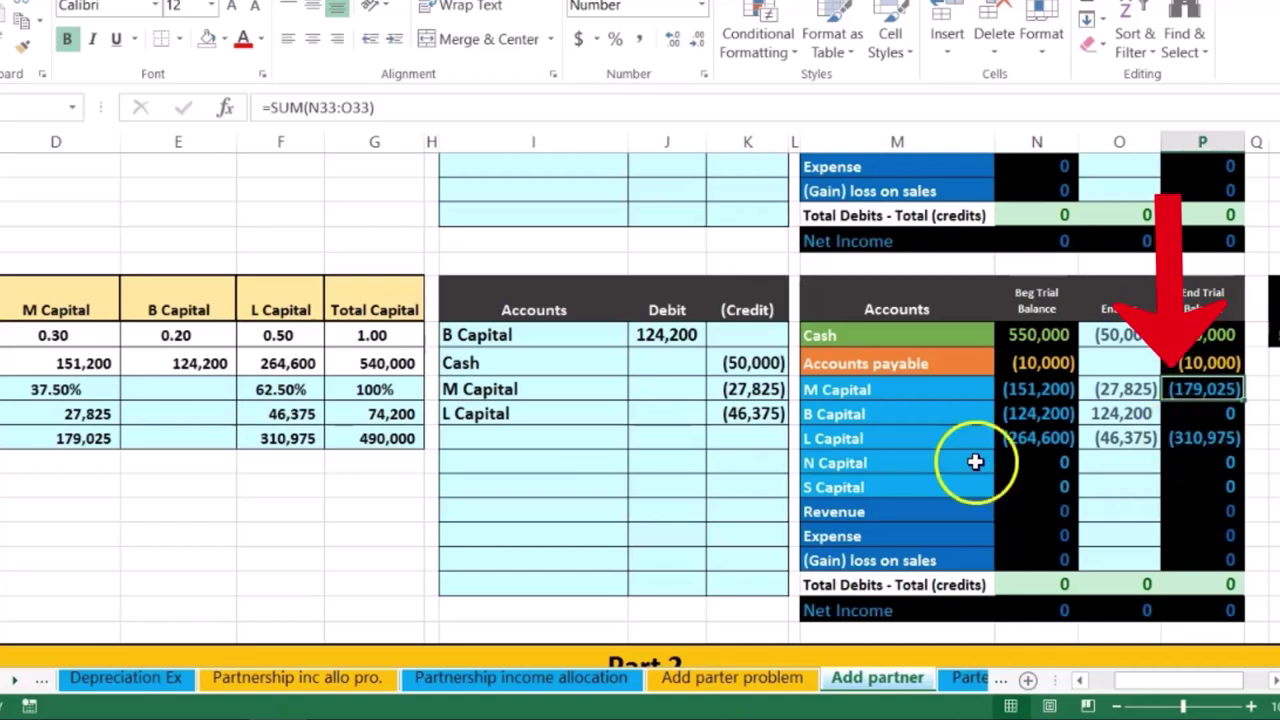
{"action": "left_click", "coordinate": [63, 438]}
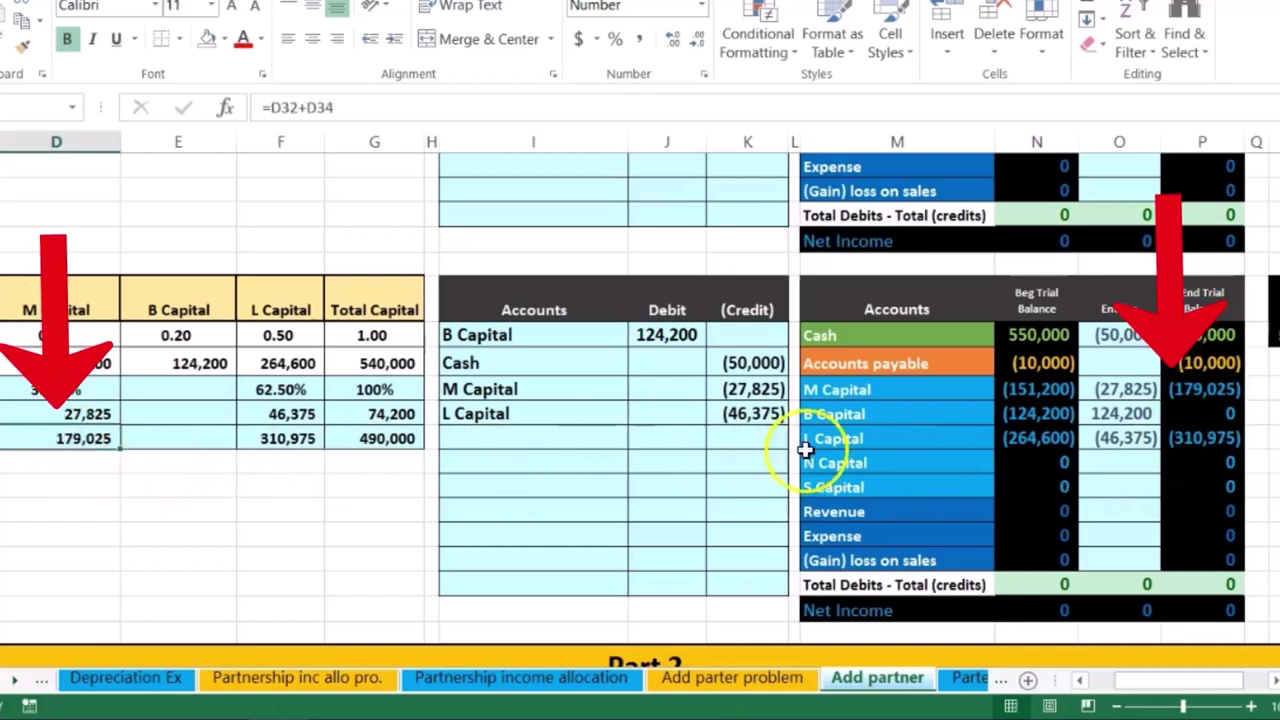
{"action": "left_click", "coordinate": [1200, 438]}
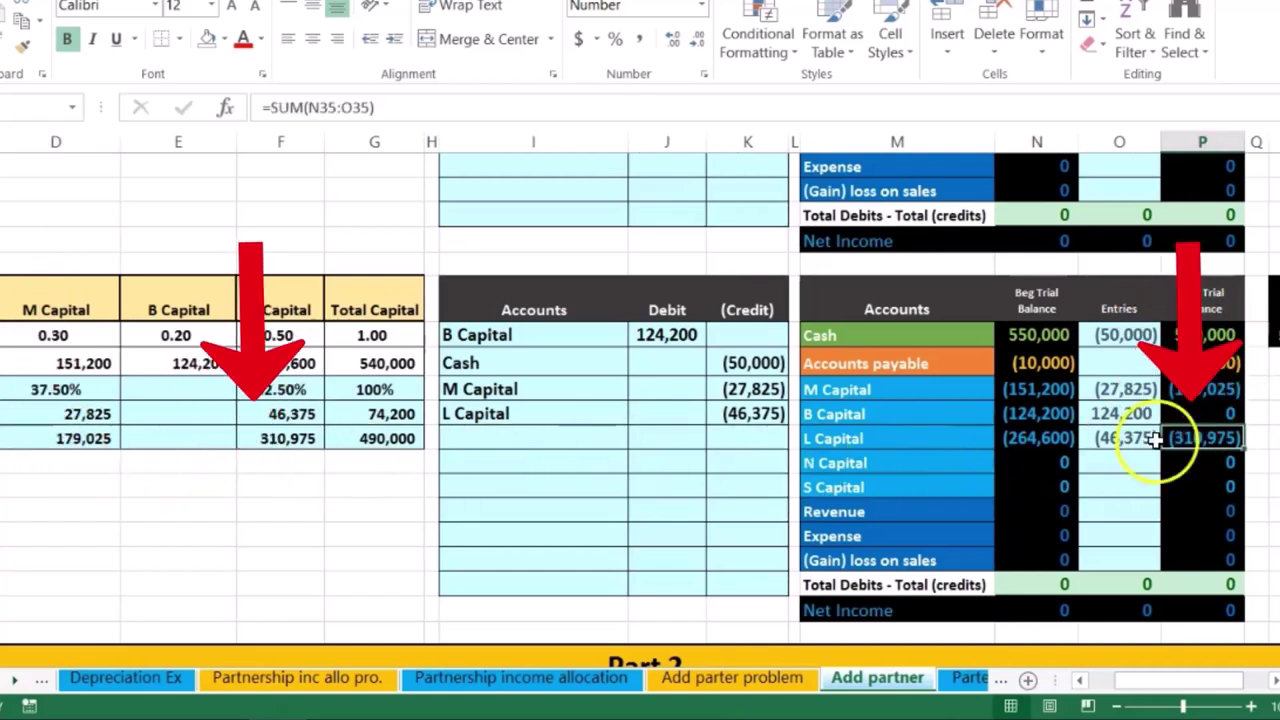
{"action": "left_click", "coordinate": [290, 441]}
{"action": "left_click_drag", "start_coordinate": [1205, 389], "coordinate": [1212, 436]}
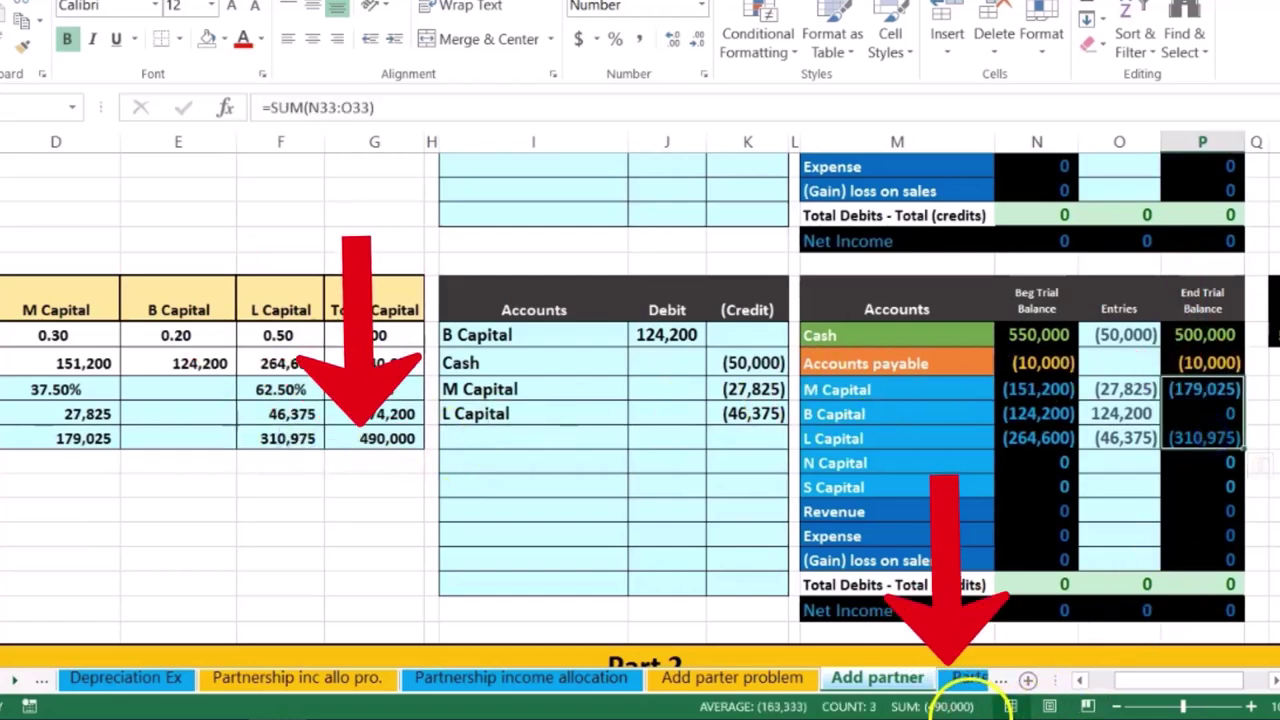